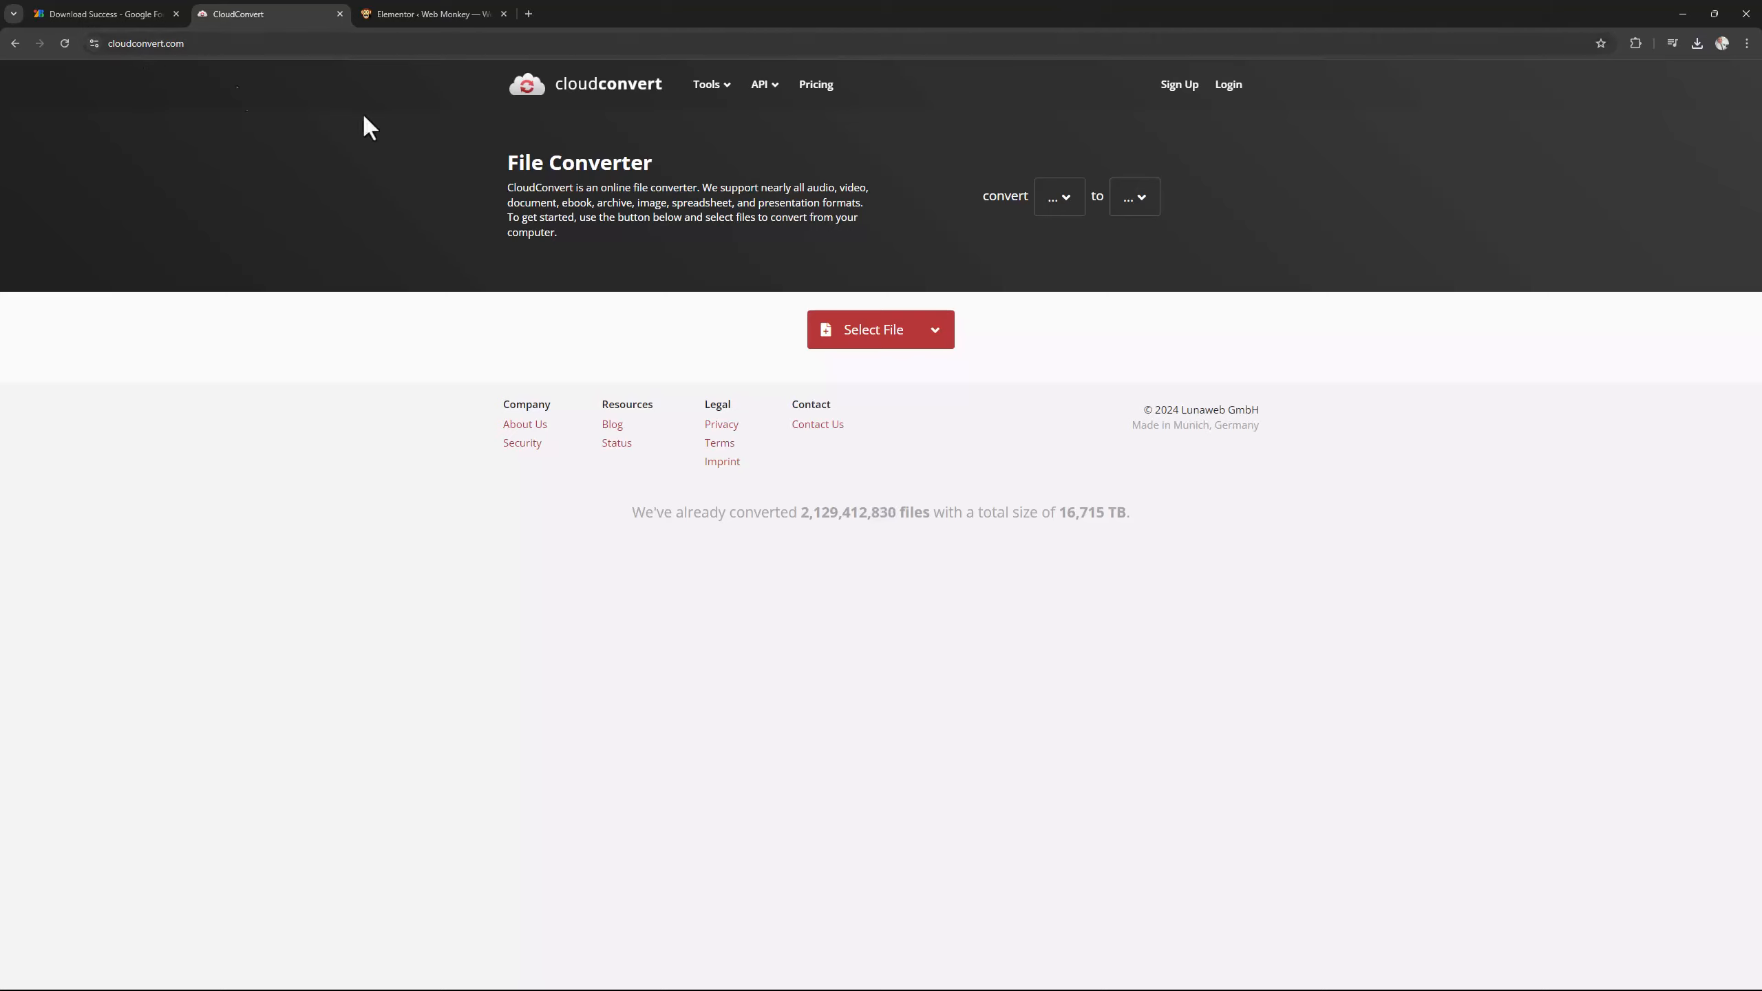
Set the file converter to convert from TTF to WOFF2.
click(1061, 201)
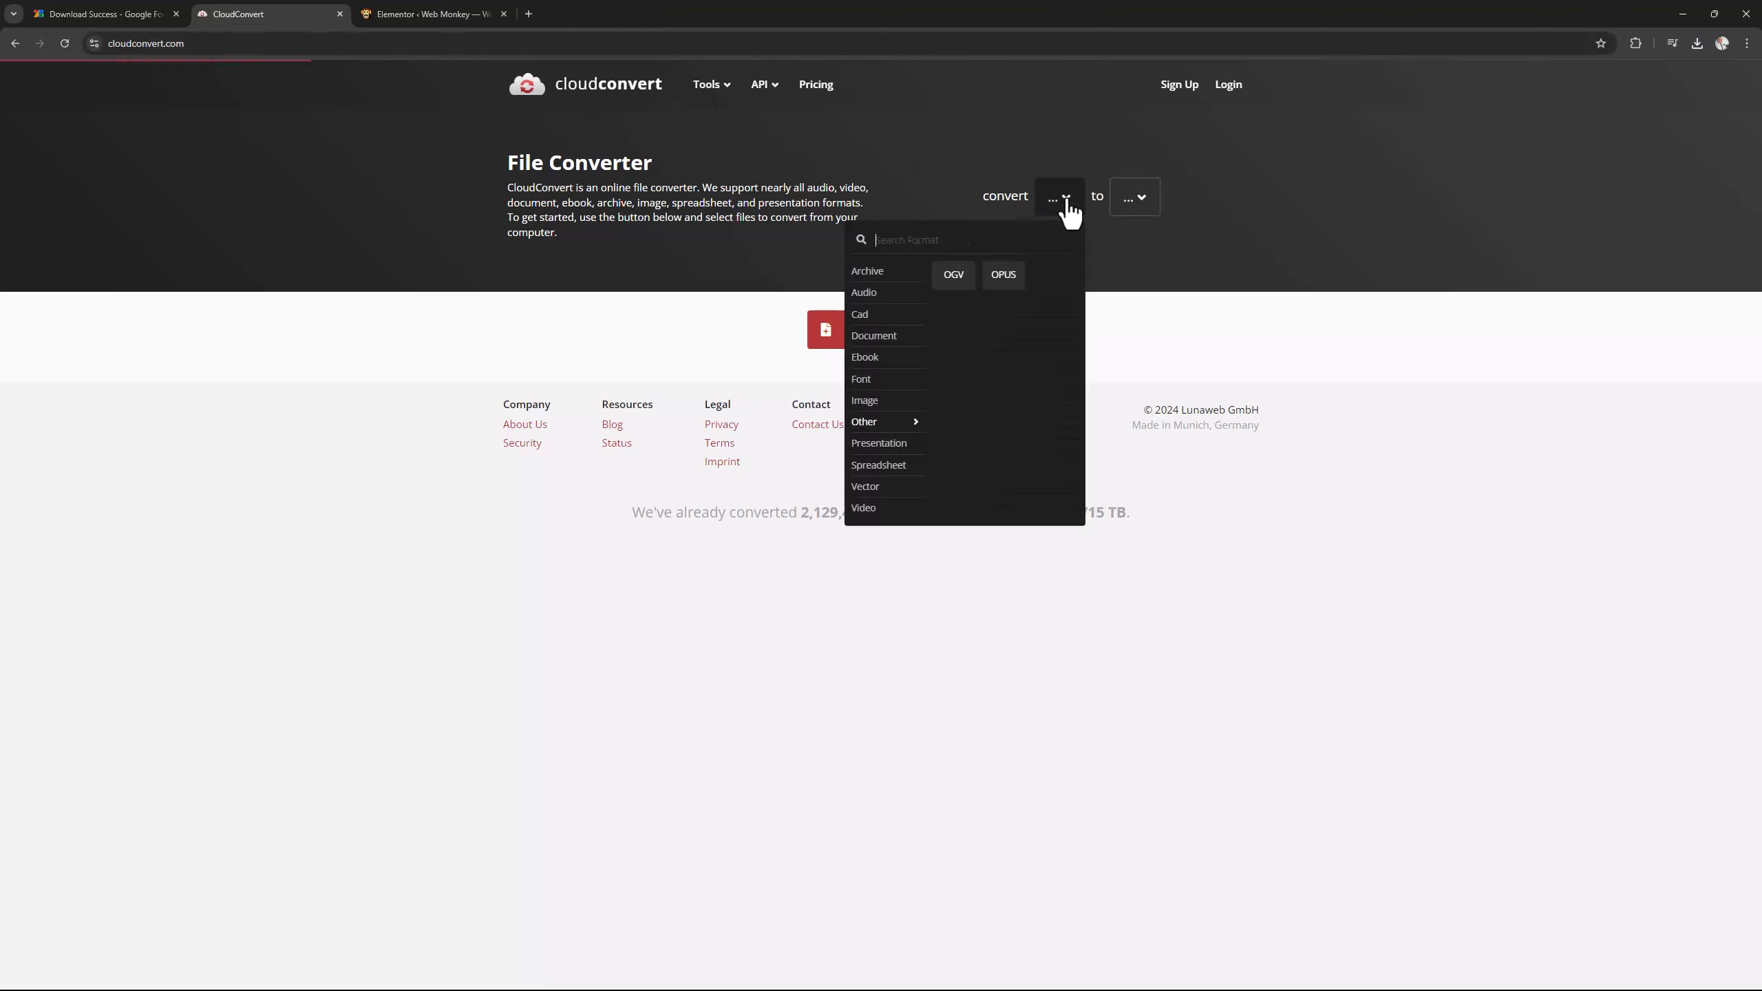
text(tff)
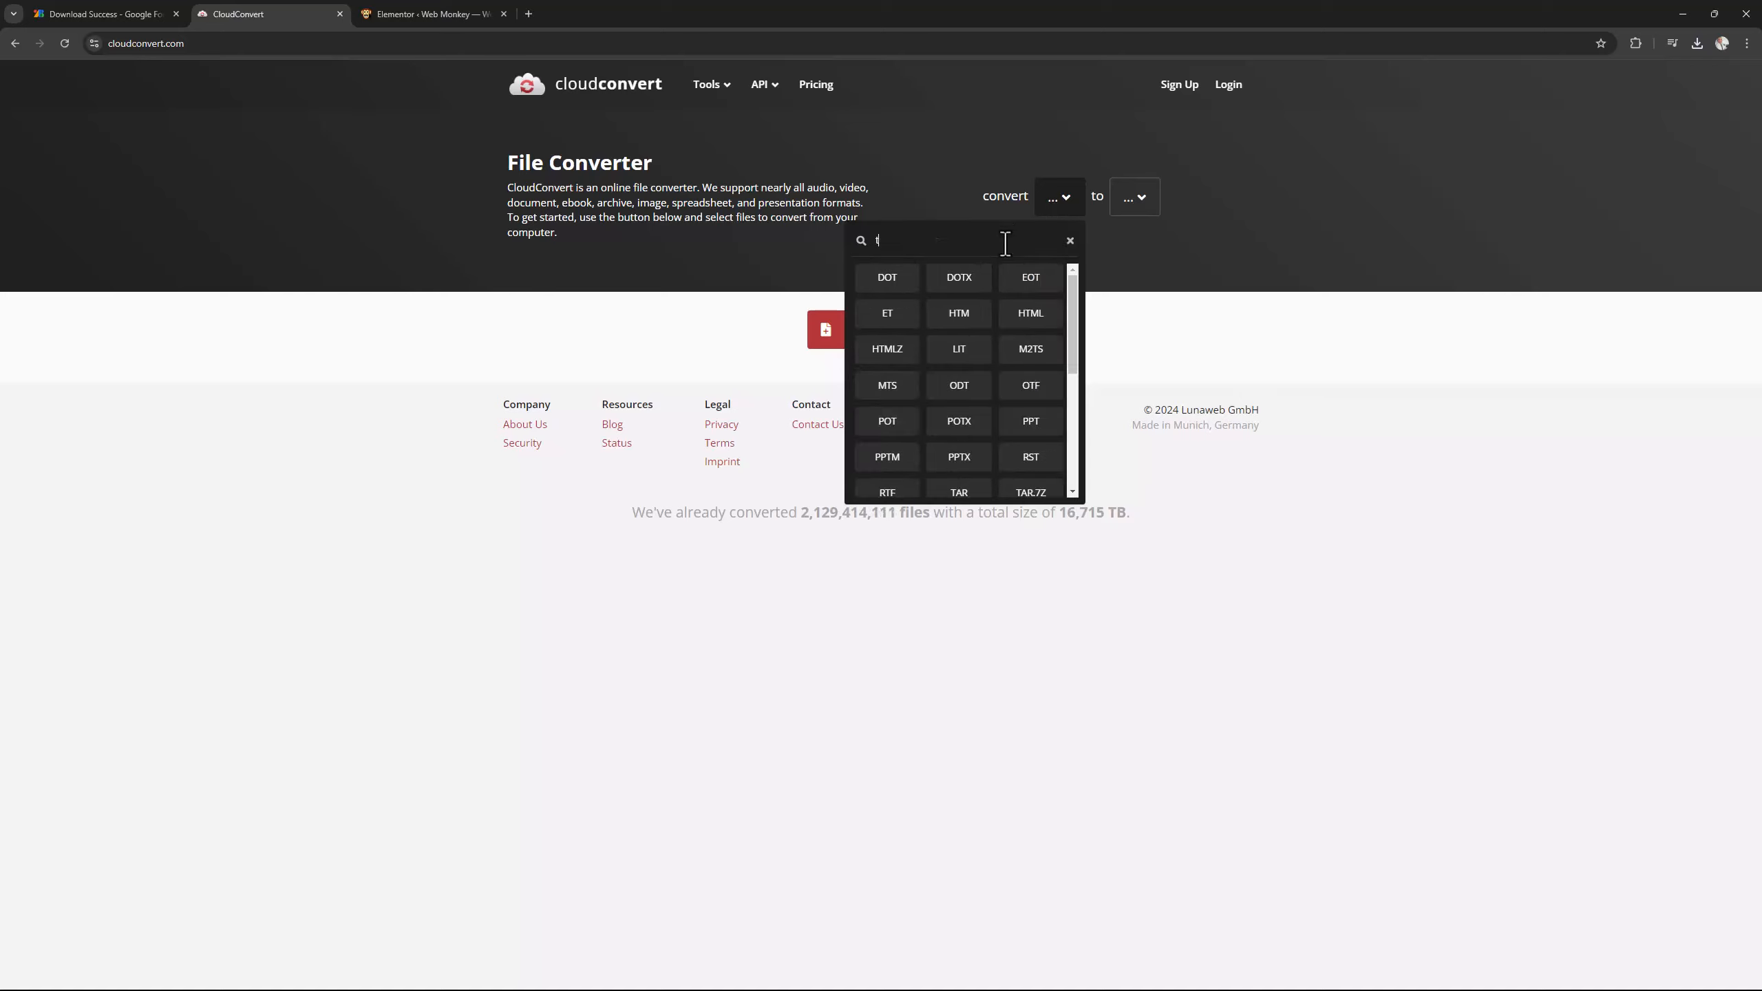
key(BackSpace)
key(BackSpace)
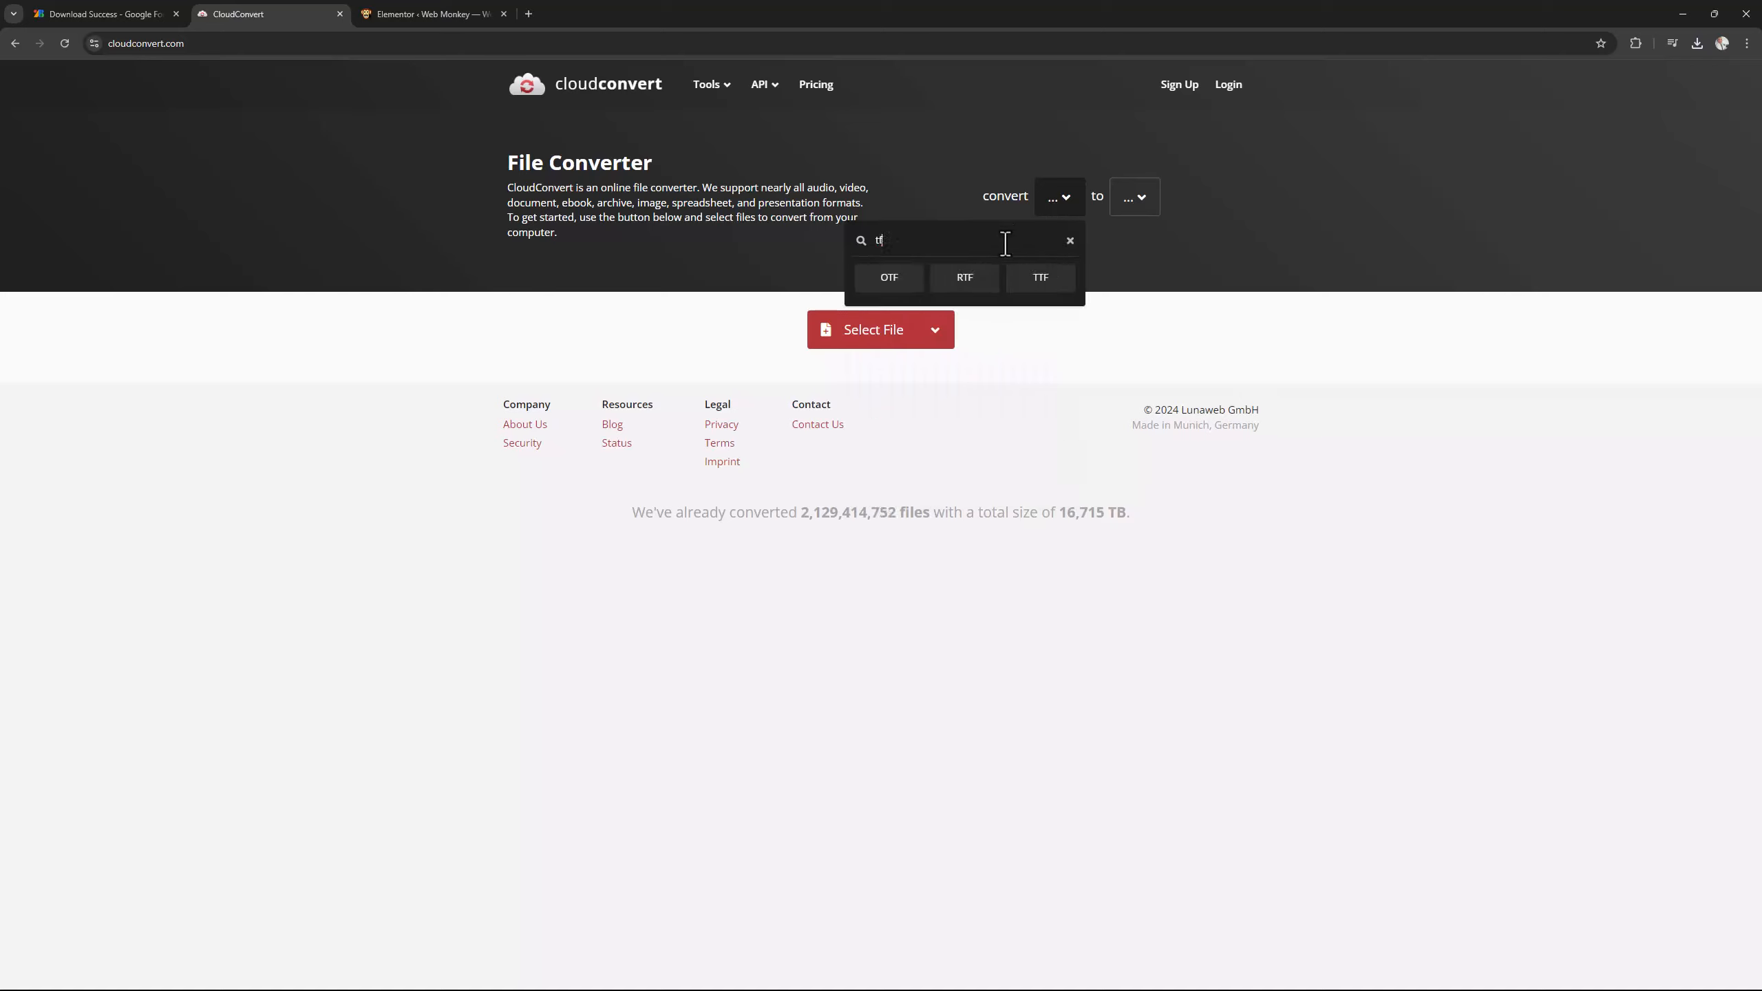
text(t)
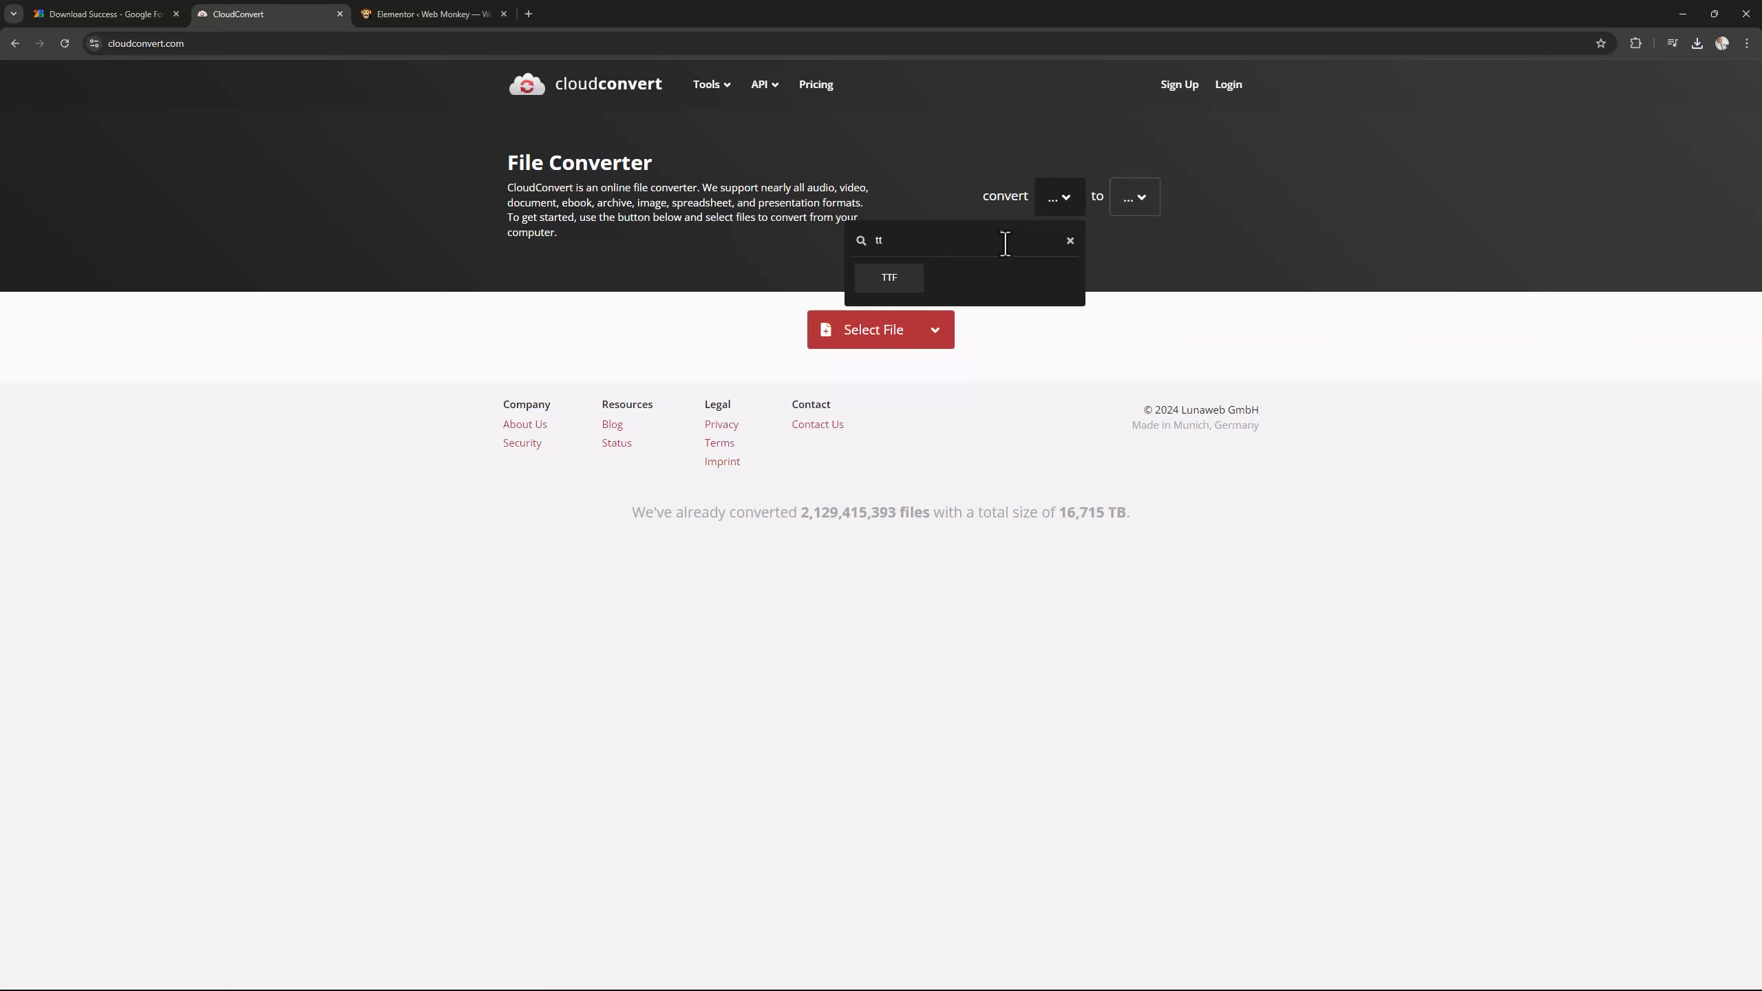
click(881, 279)
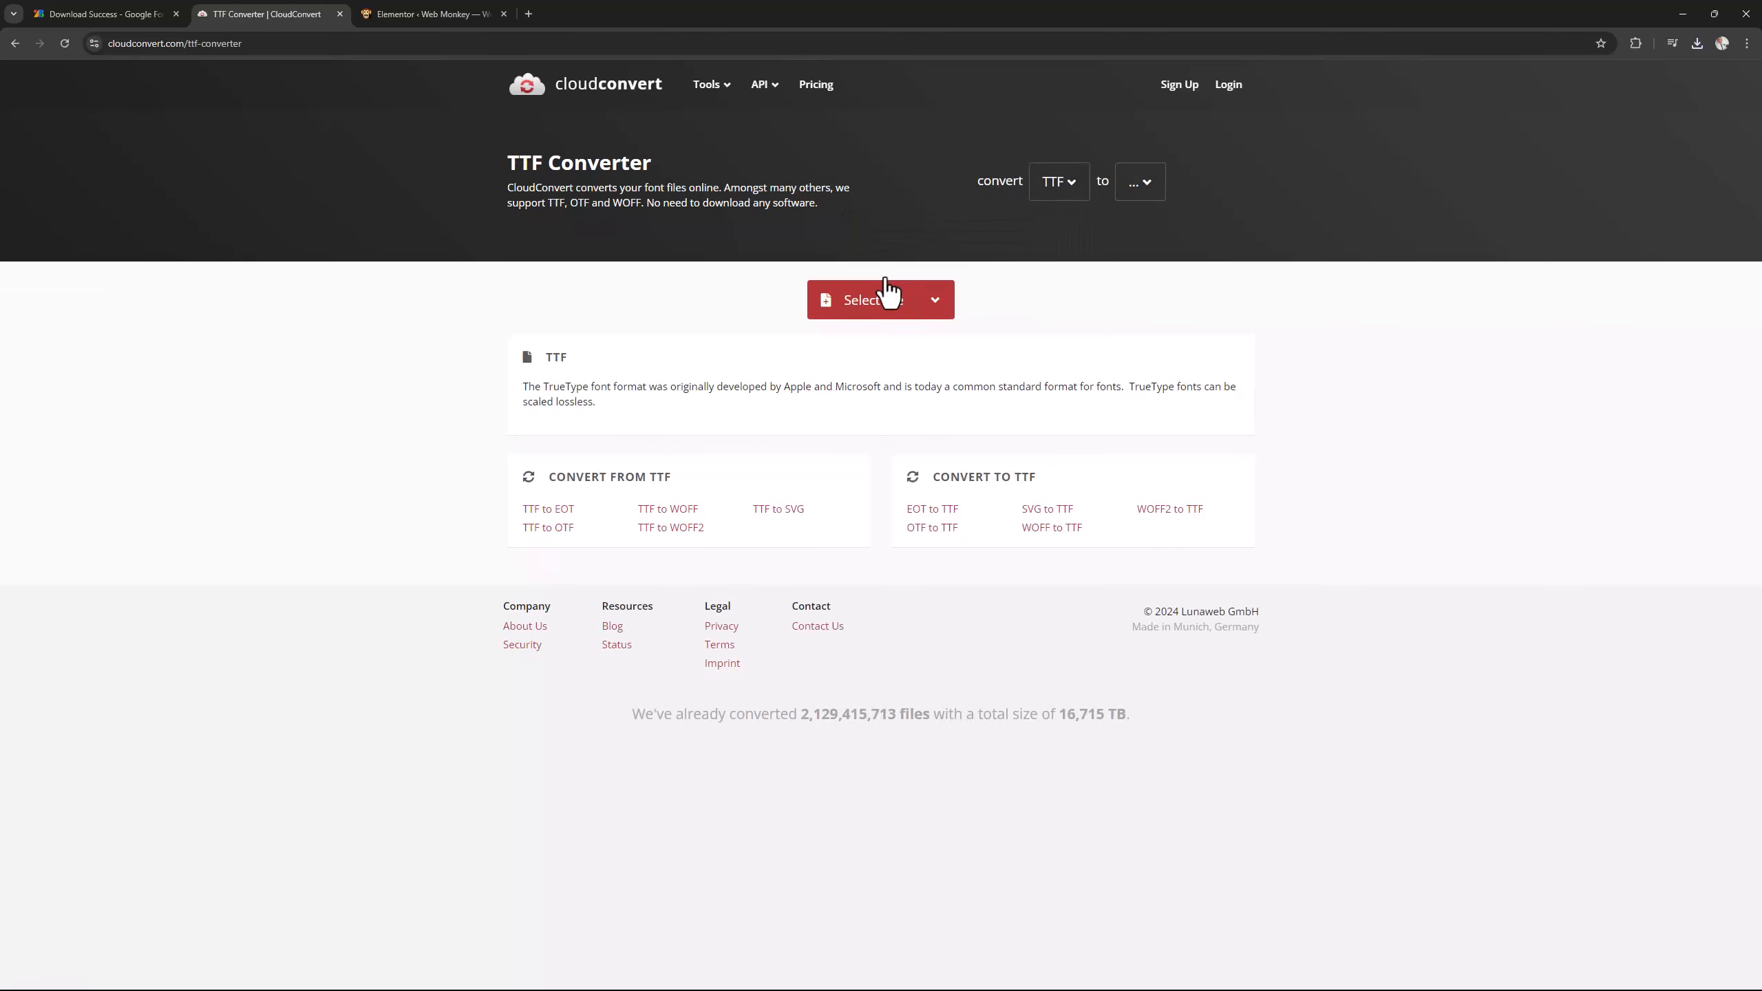
click(1142, 186)
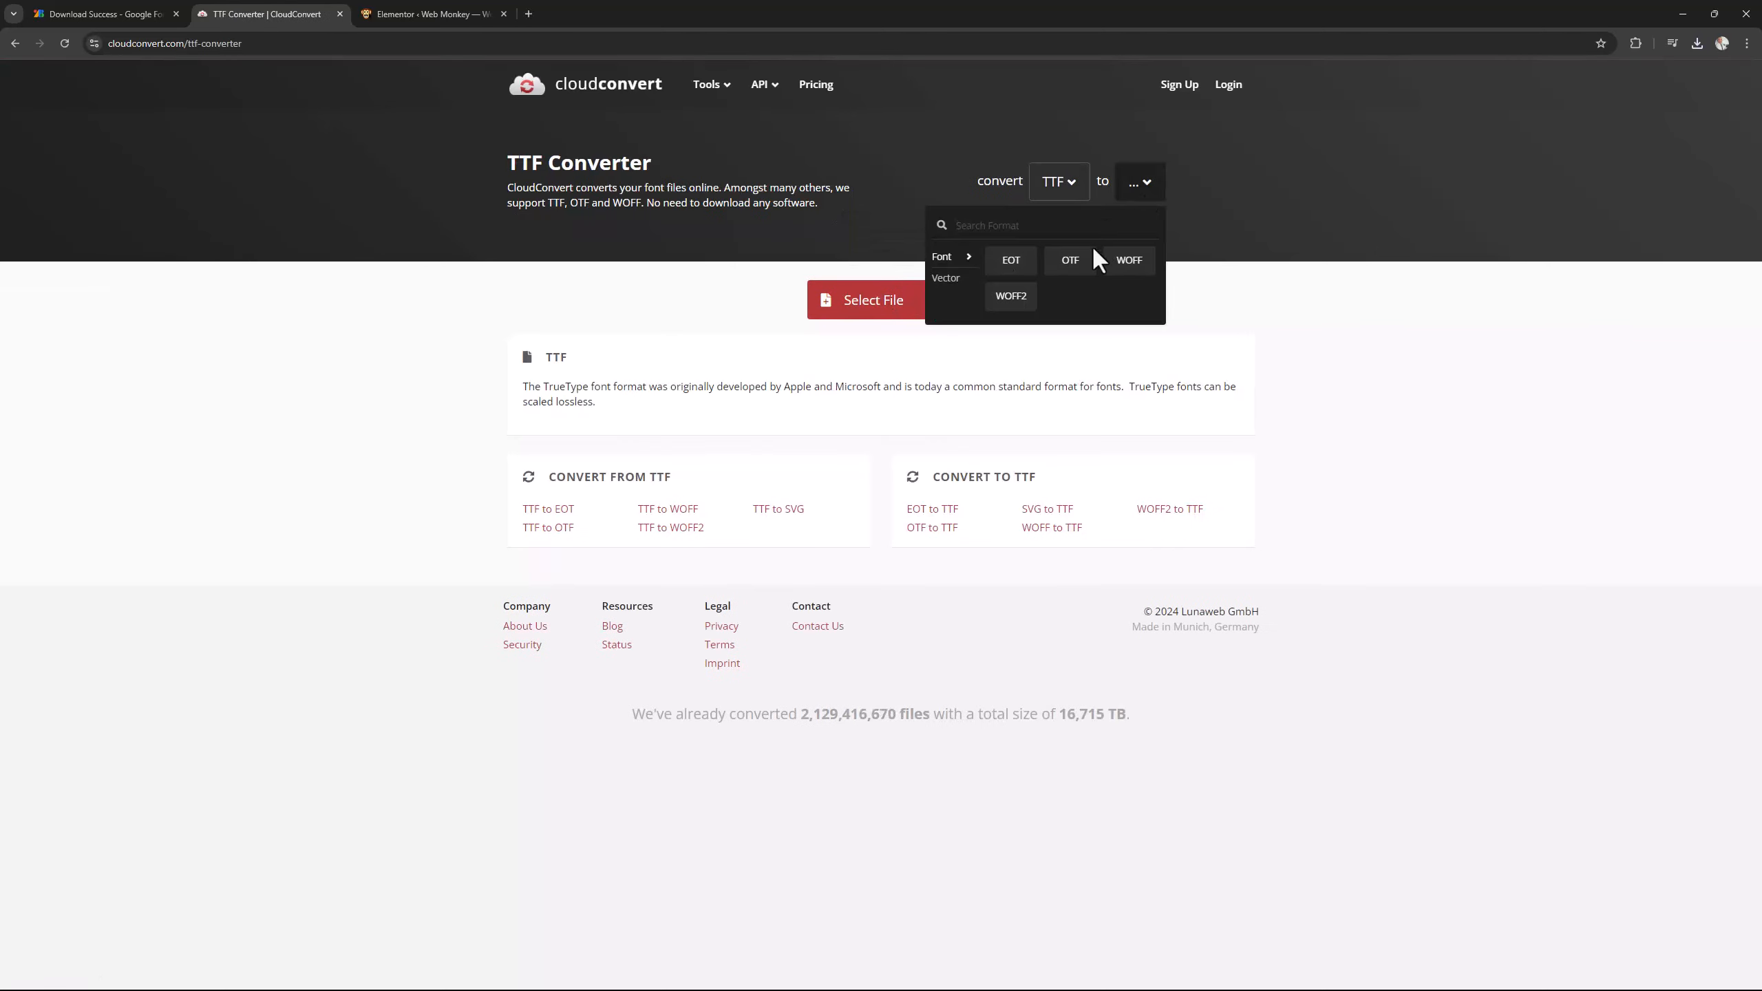
click(1013, 297)
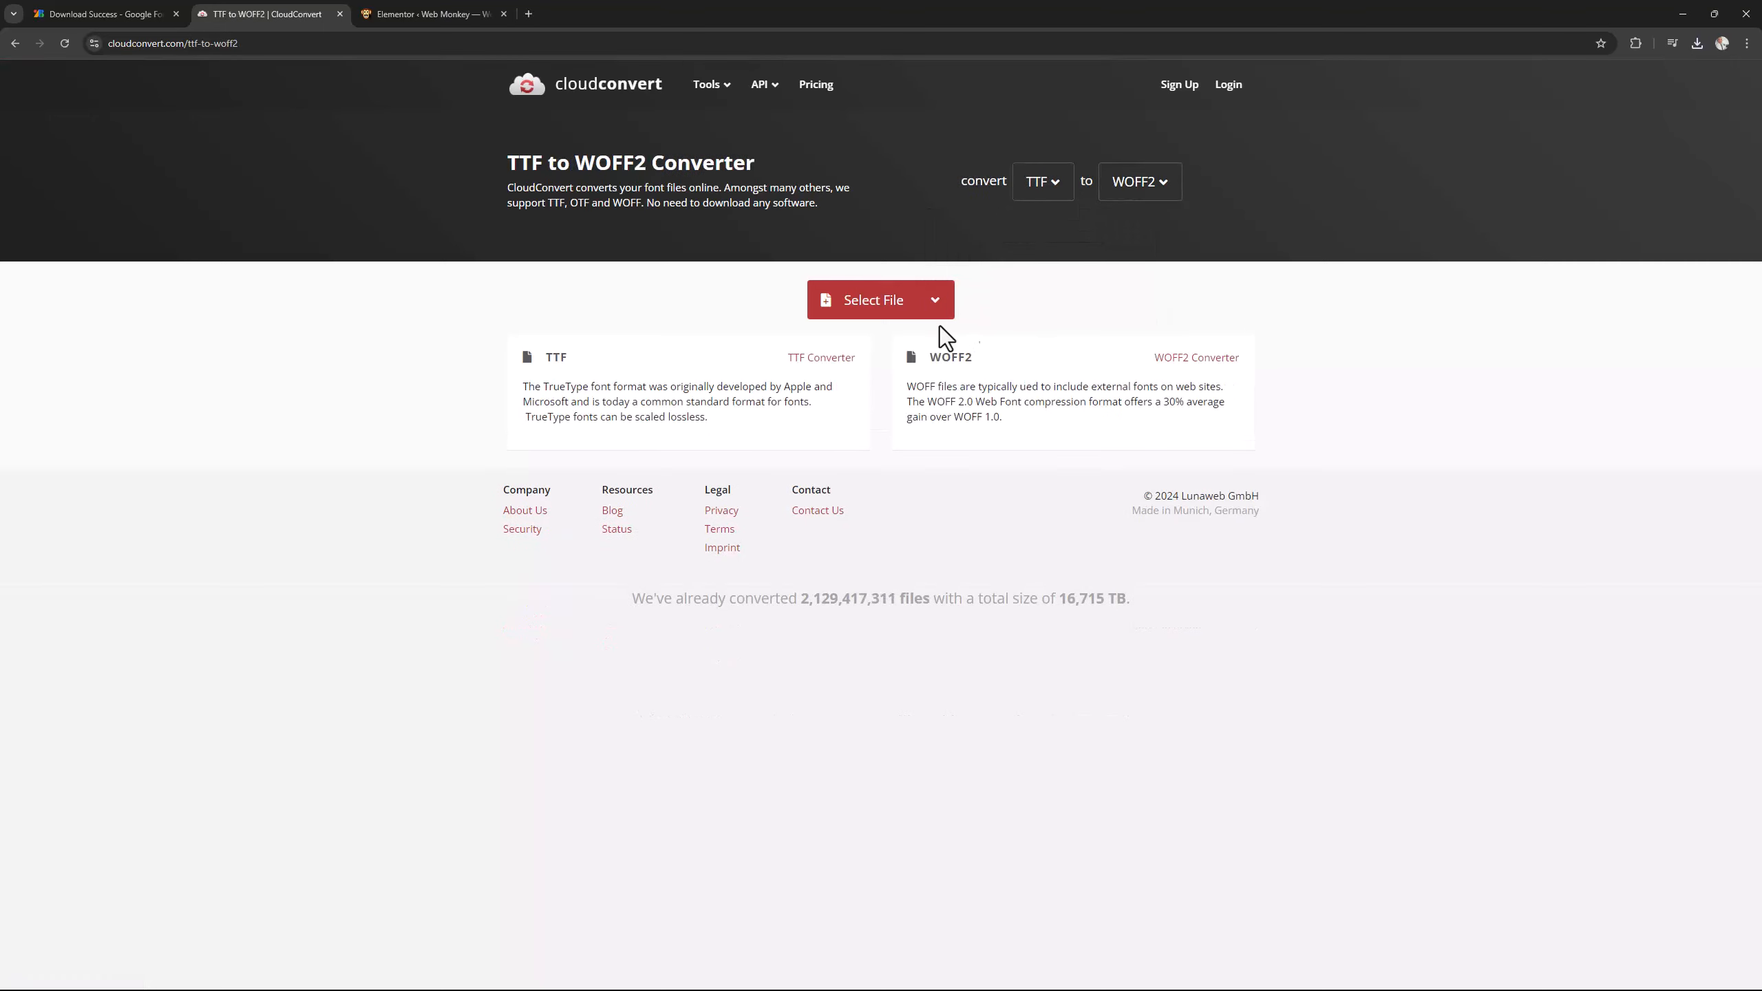
Add the Montserrat-Regular font file from the Downloads > Montserrat > static folder for conversion.
click(878, 305)
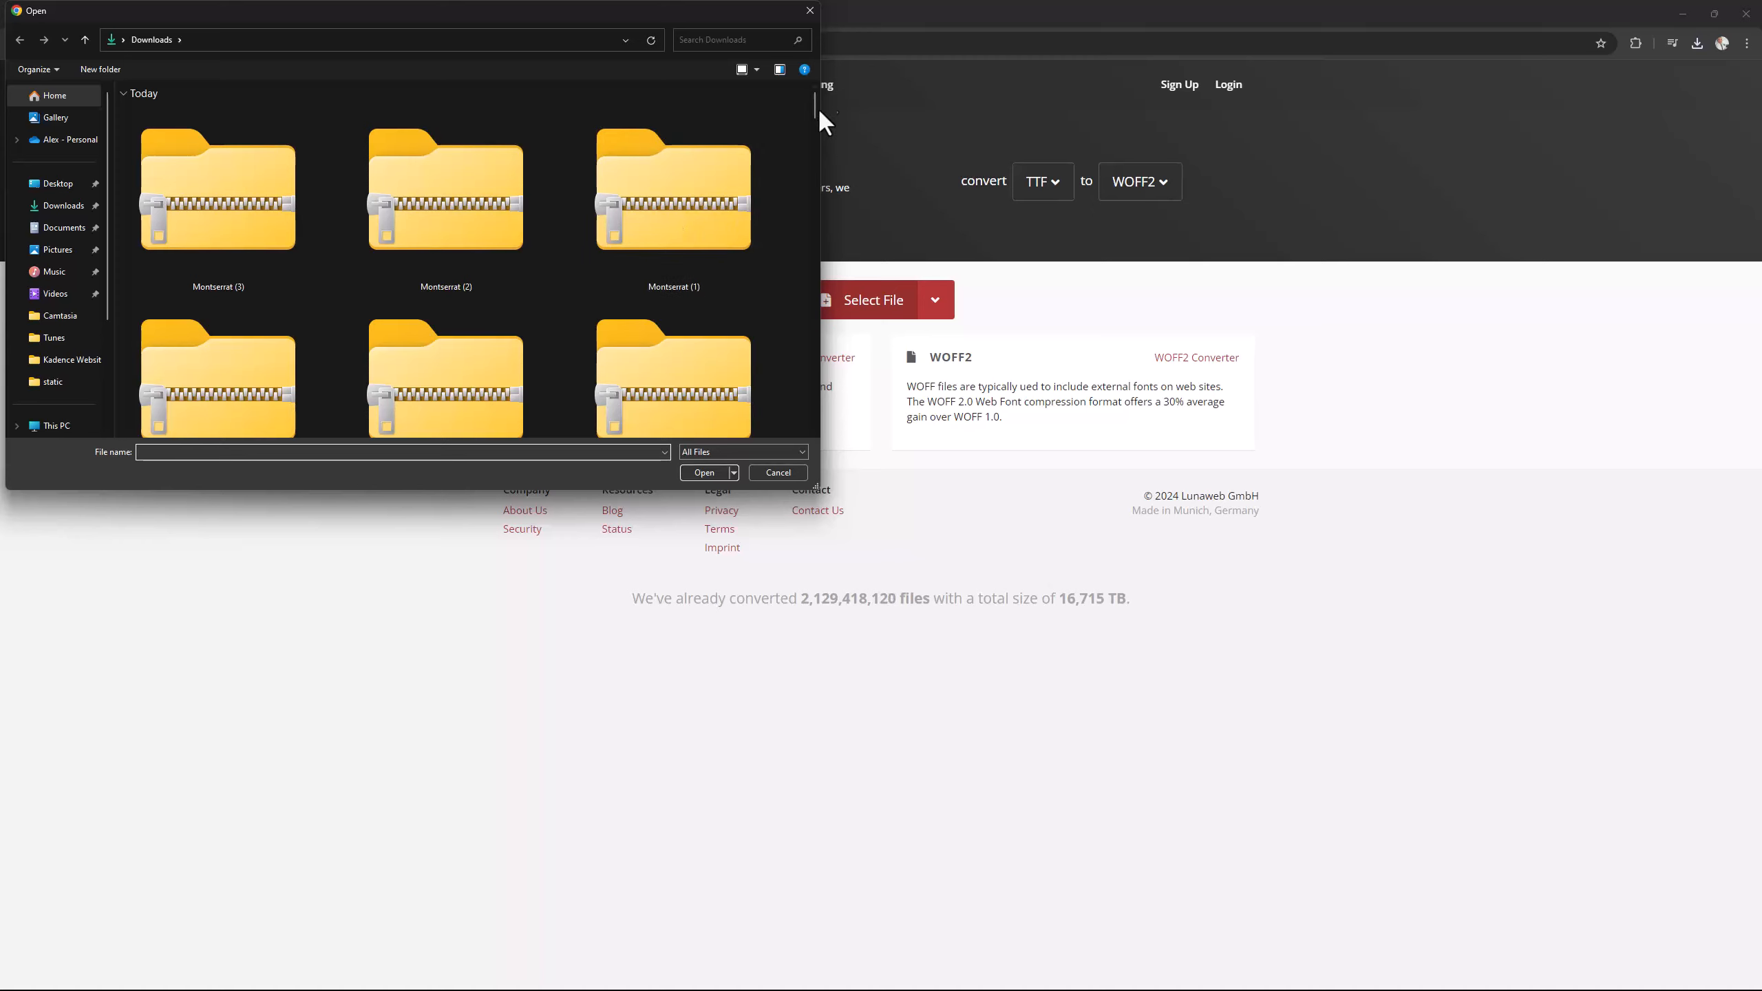
drag(814, 99, 804, 132)
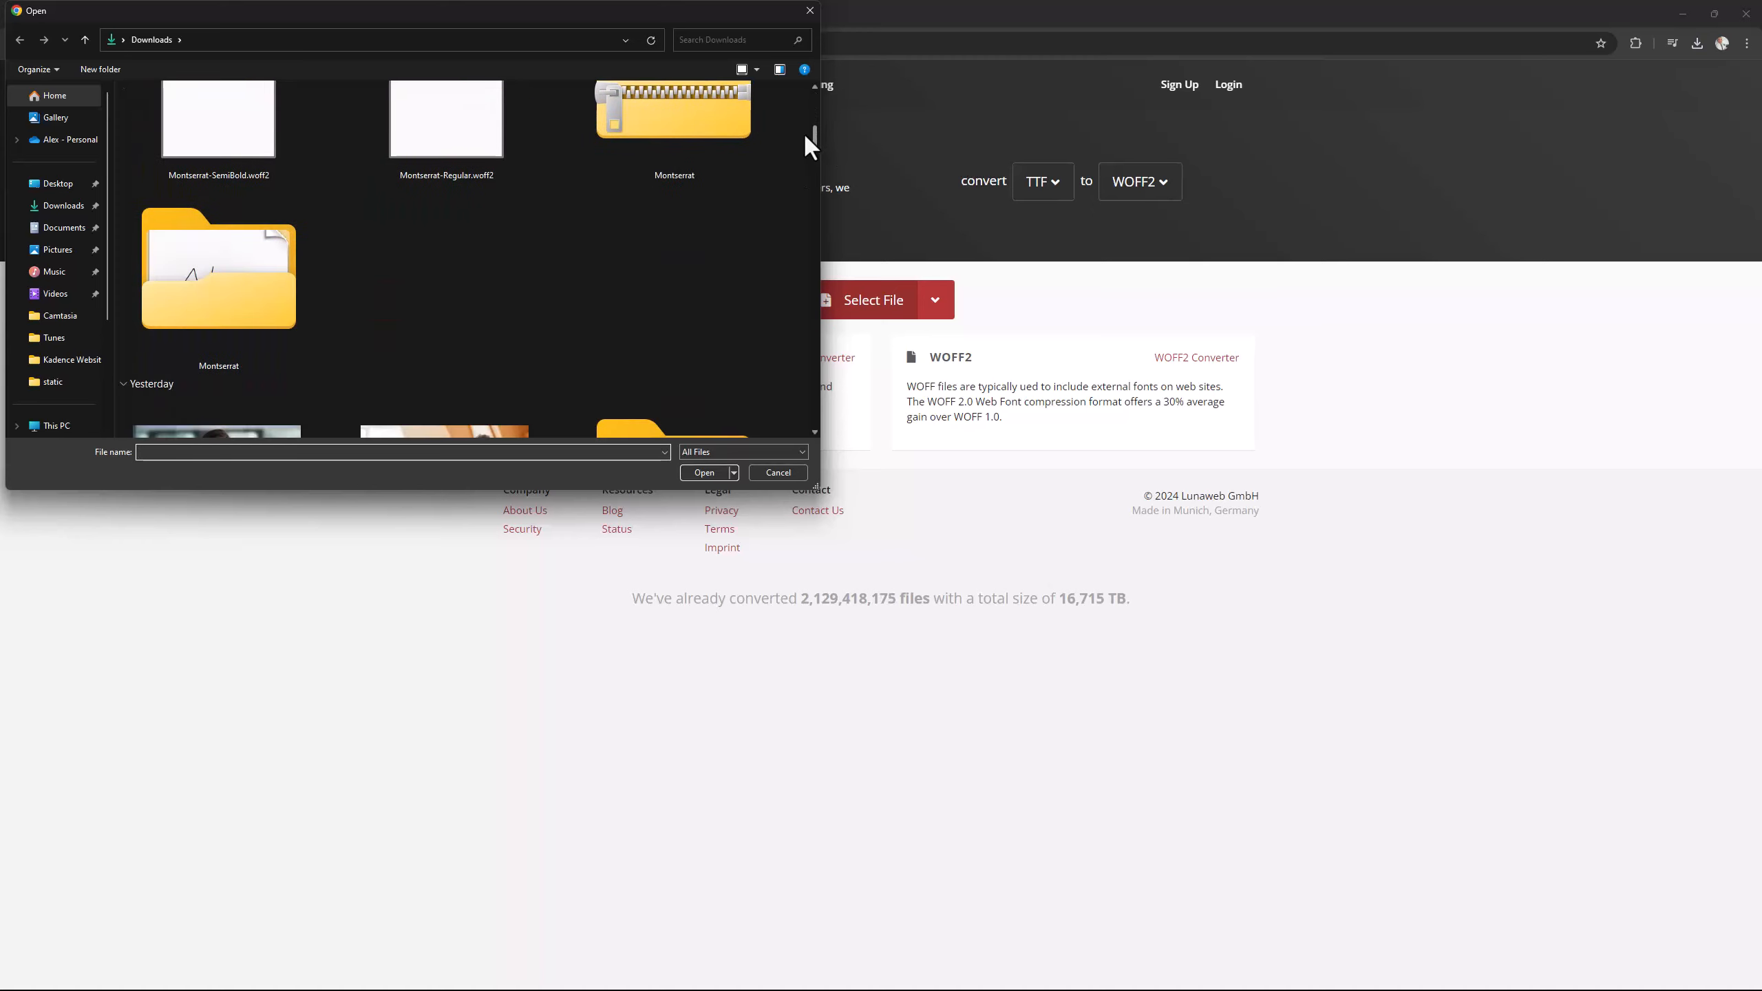
double_click(231, 281)
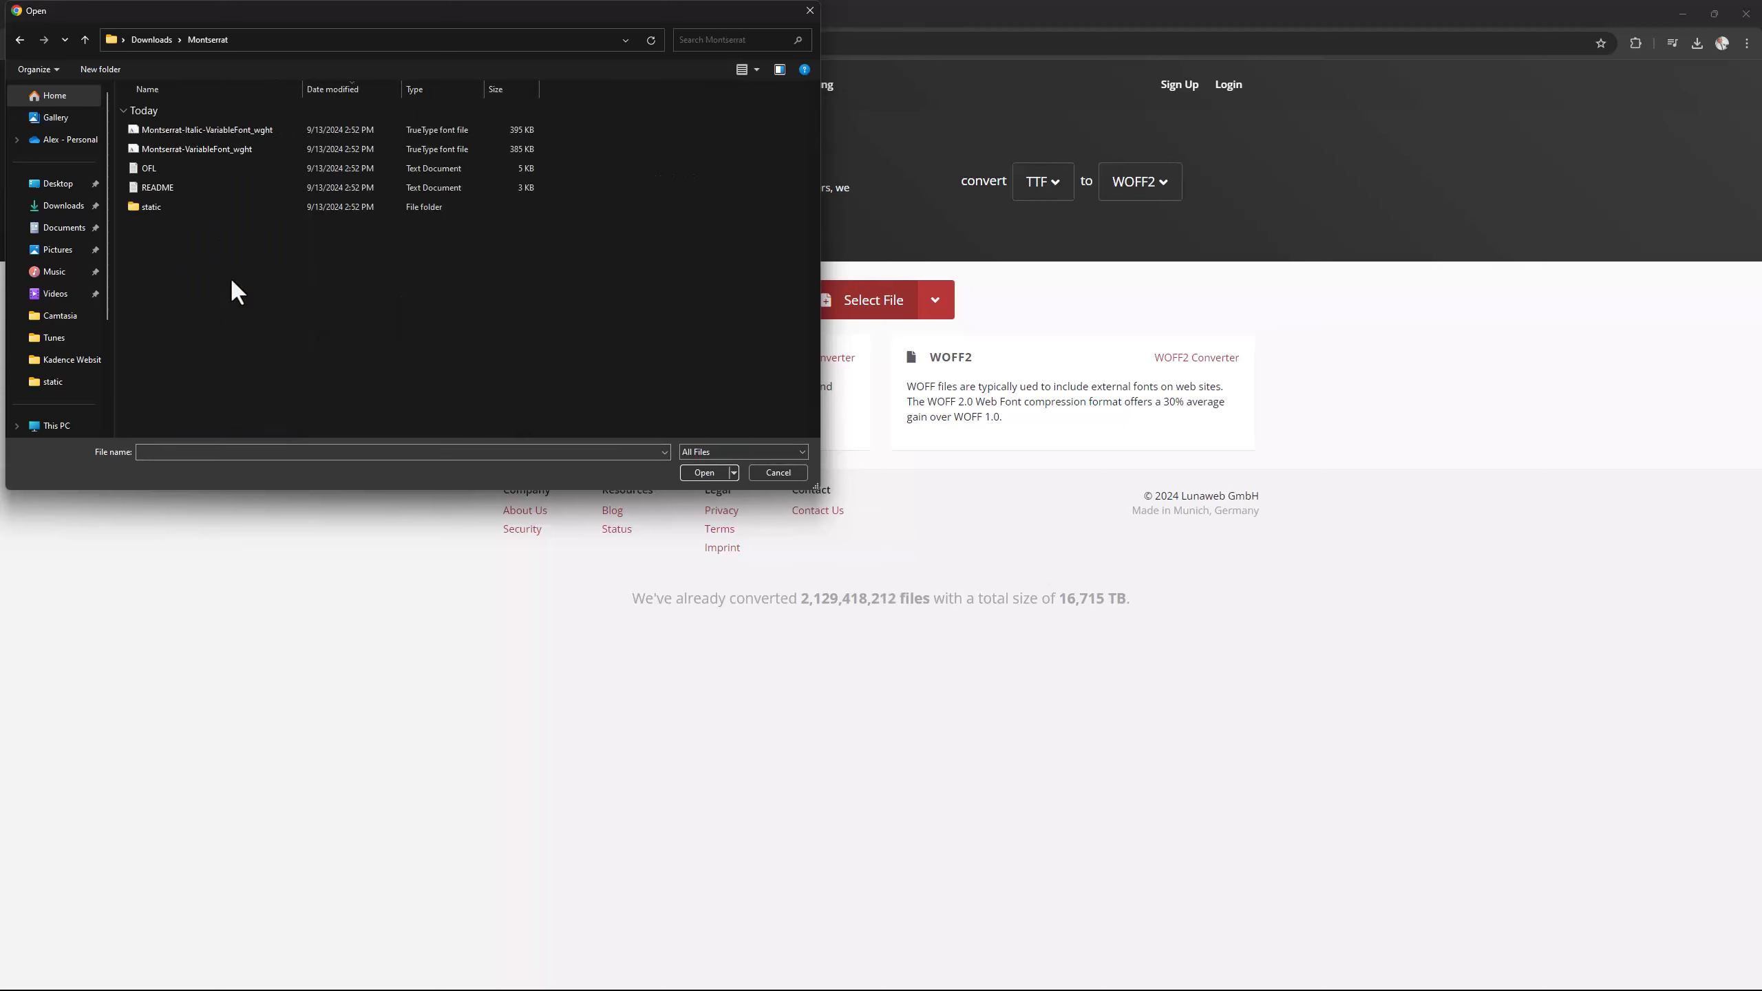
double_click(147, 206)
scroll(210, 241, down, 1)
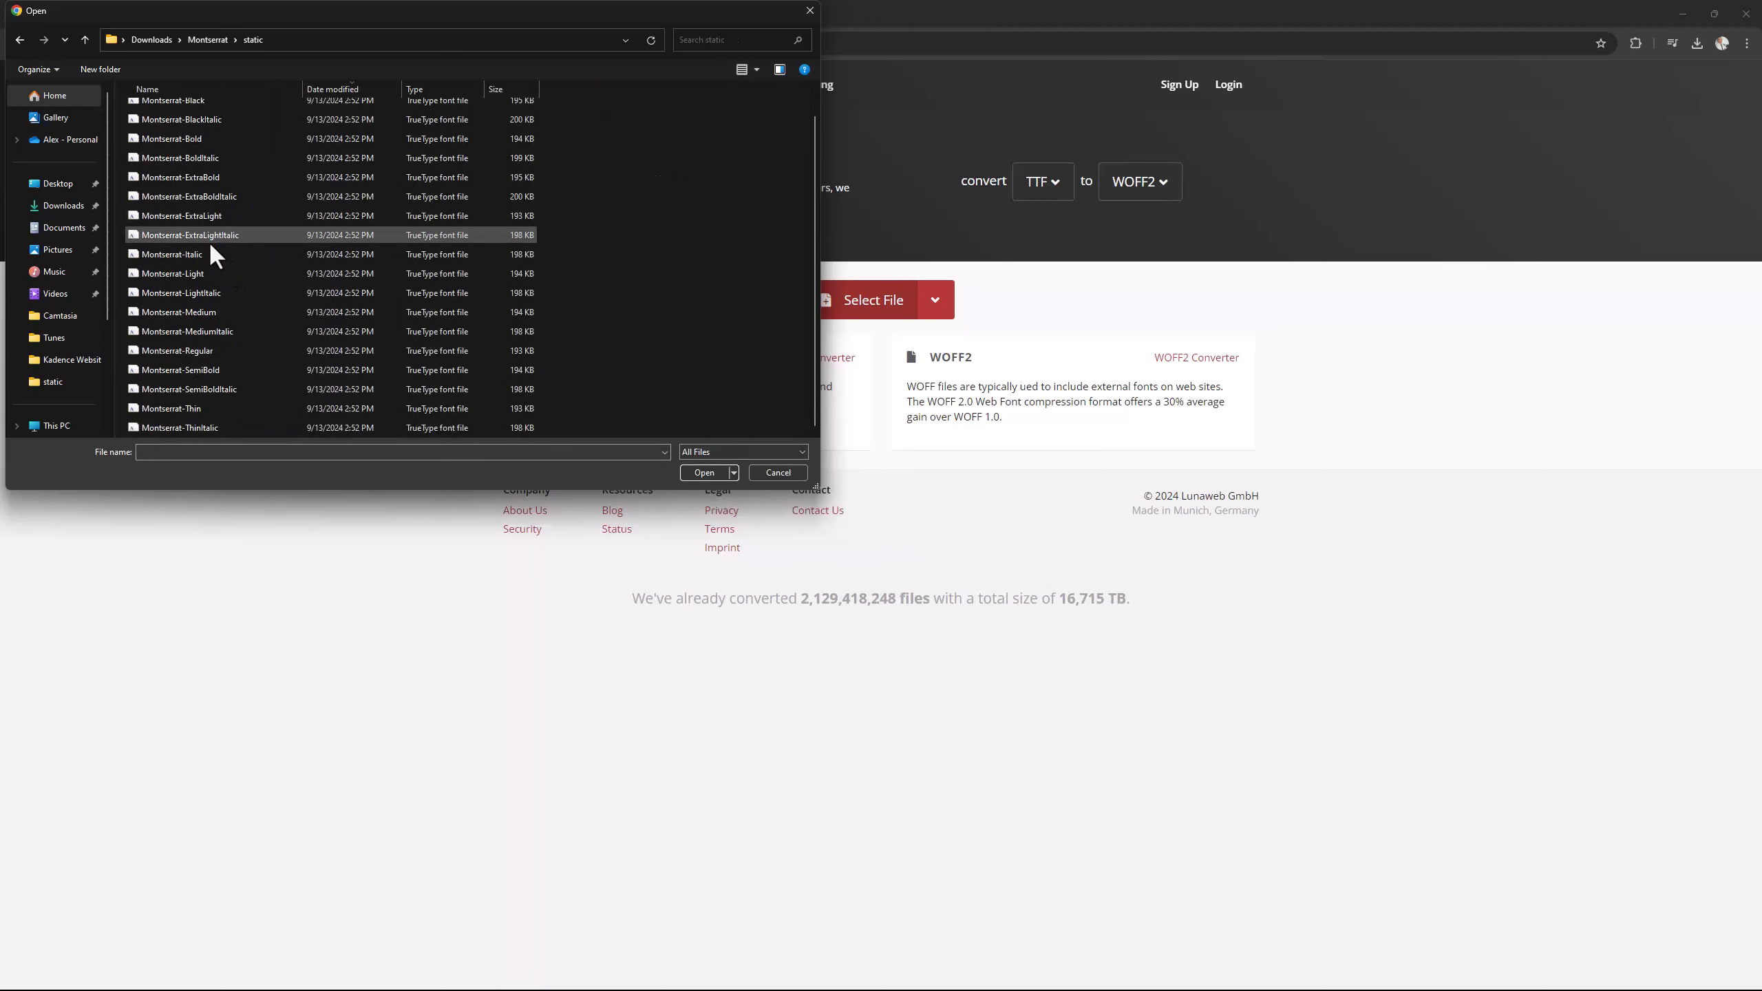
click(170, 349)
click(694, 479)
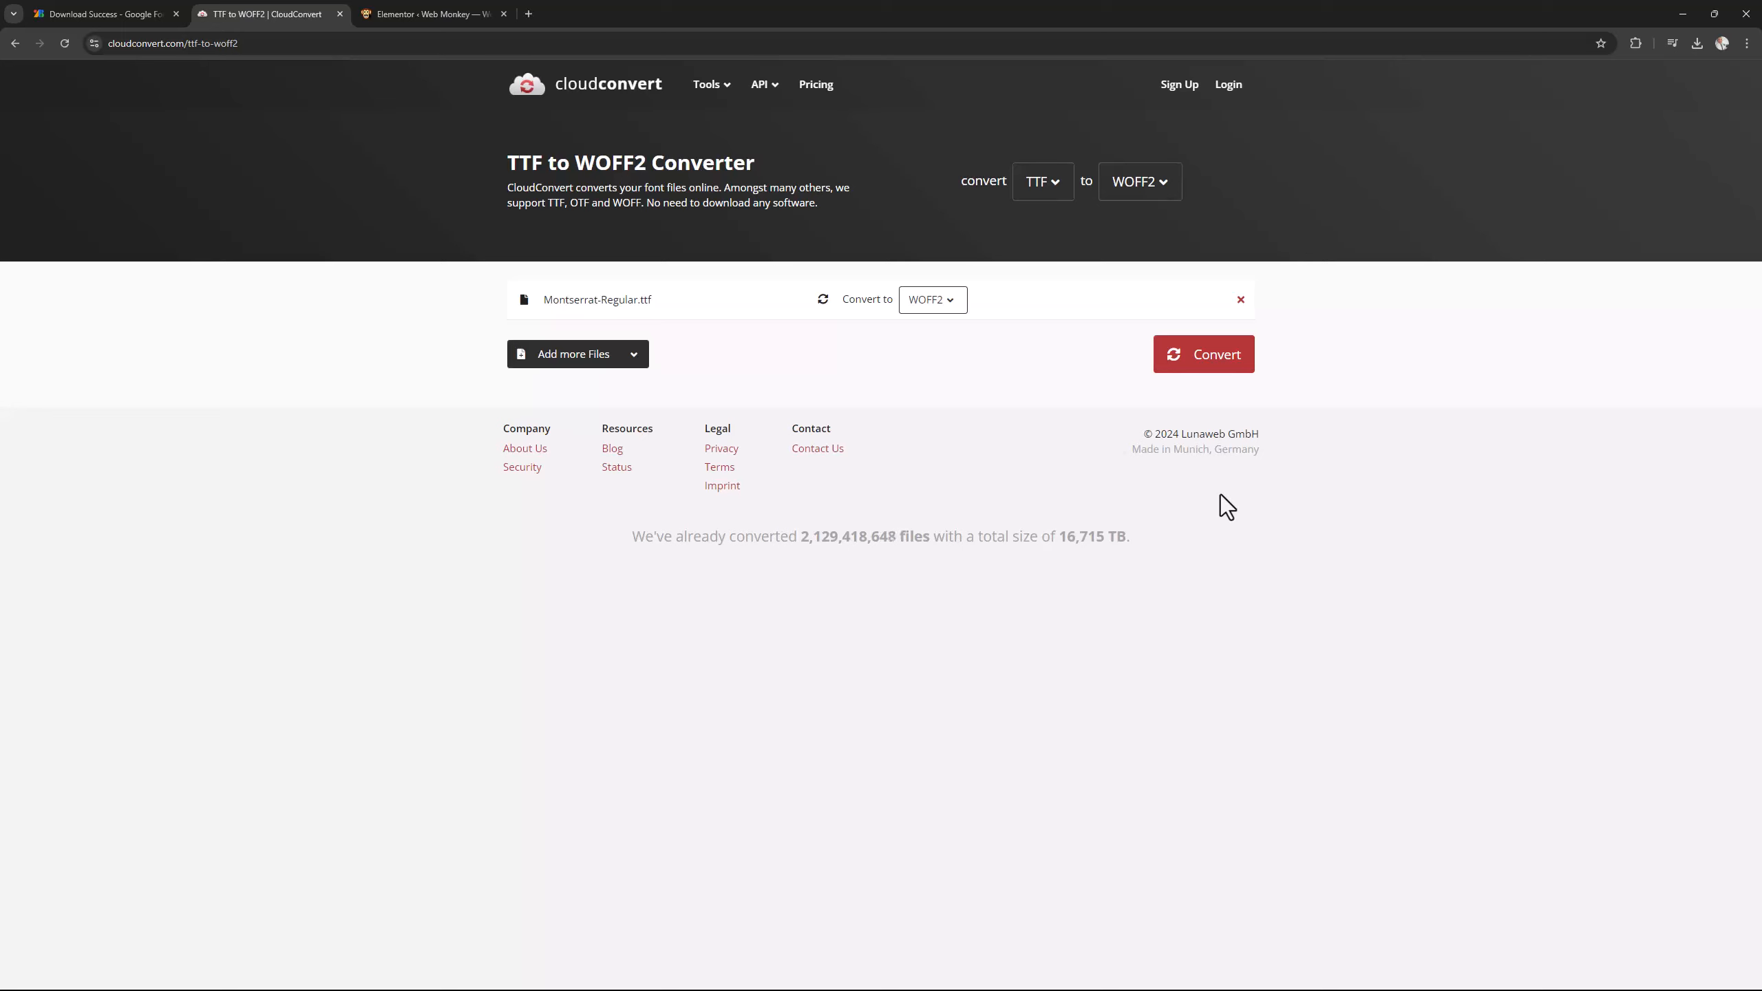
Switch to the WordPress admin site and view the files in its Media Library.
click(434, 15)
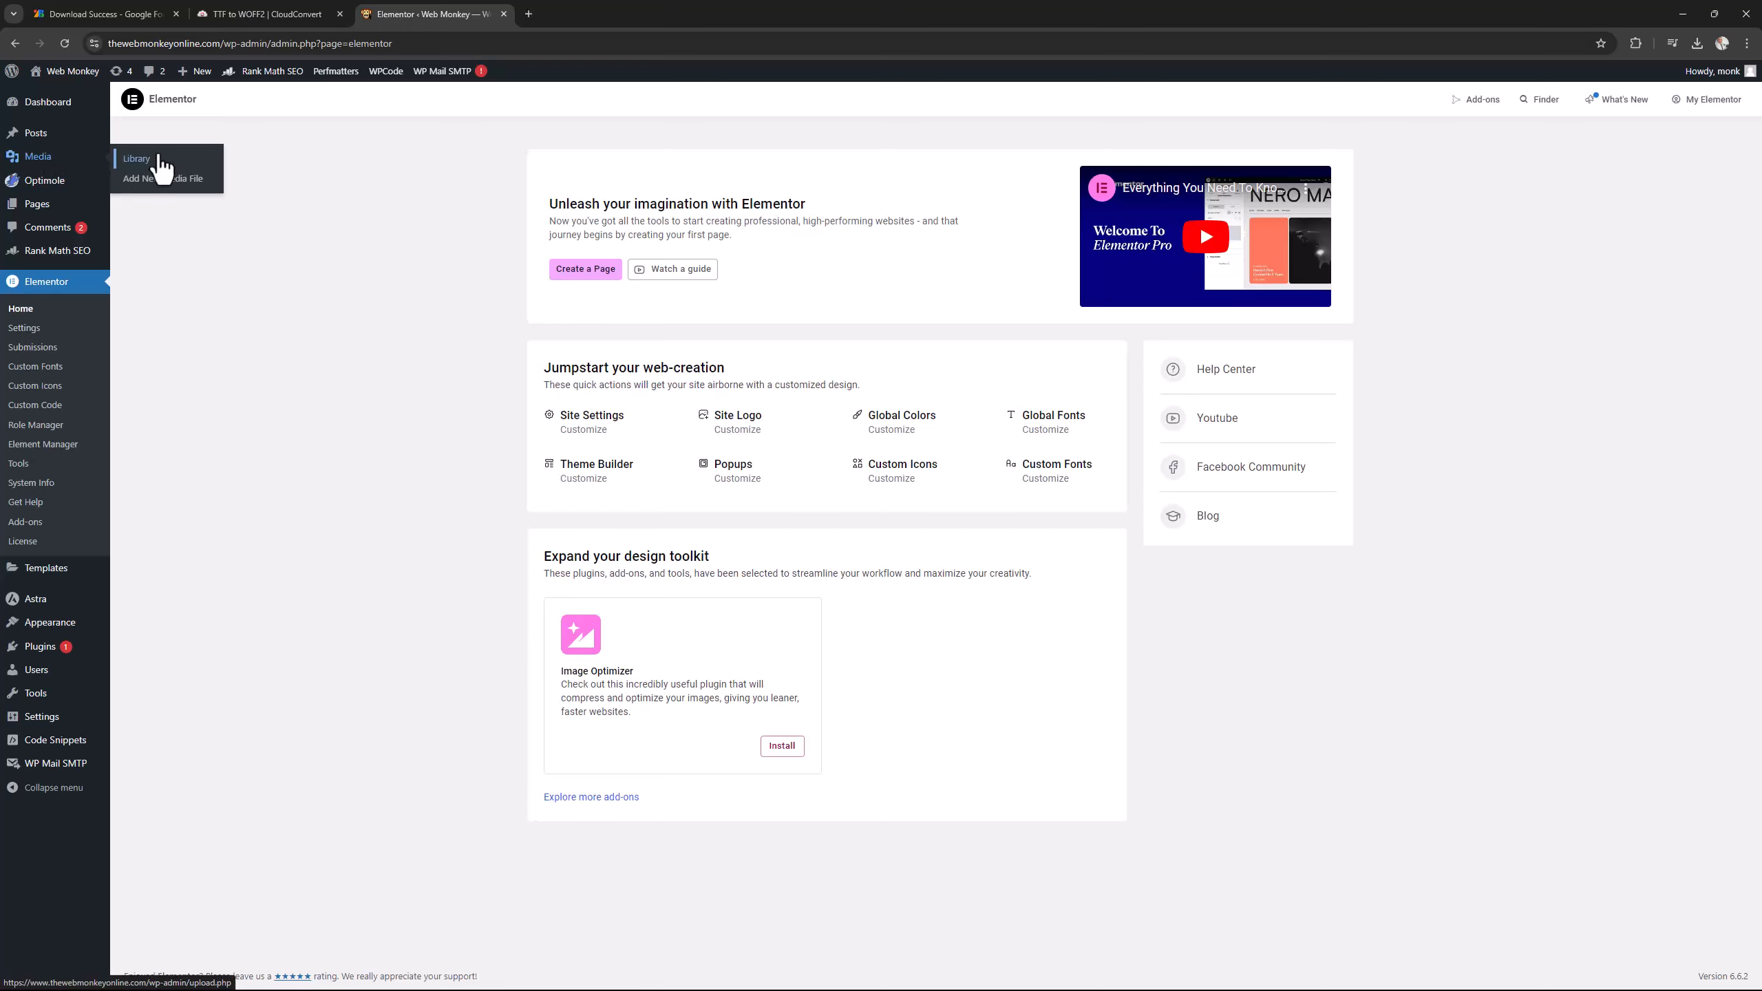
click(159, 164)
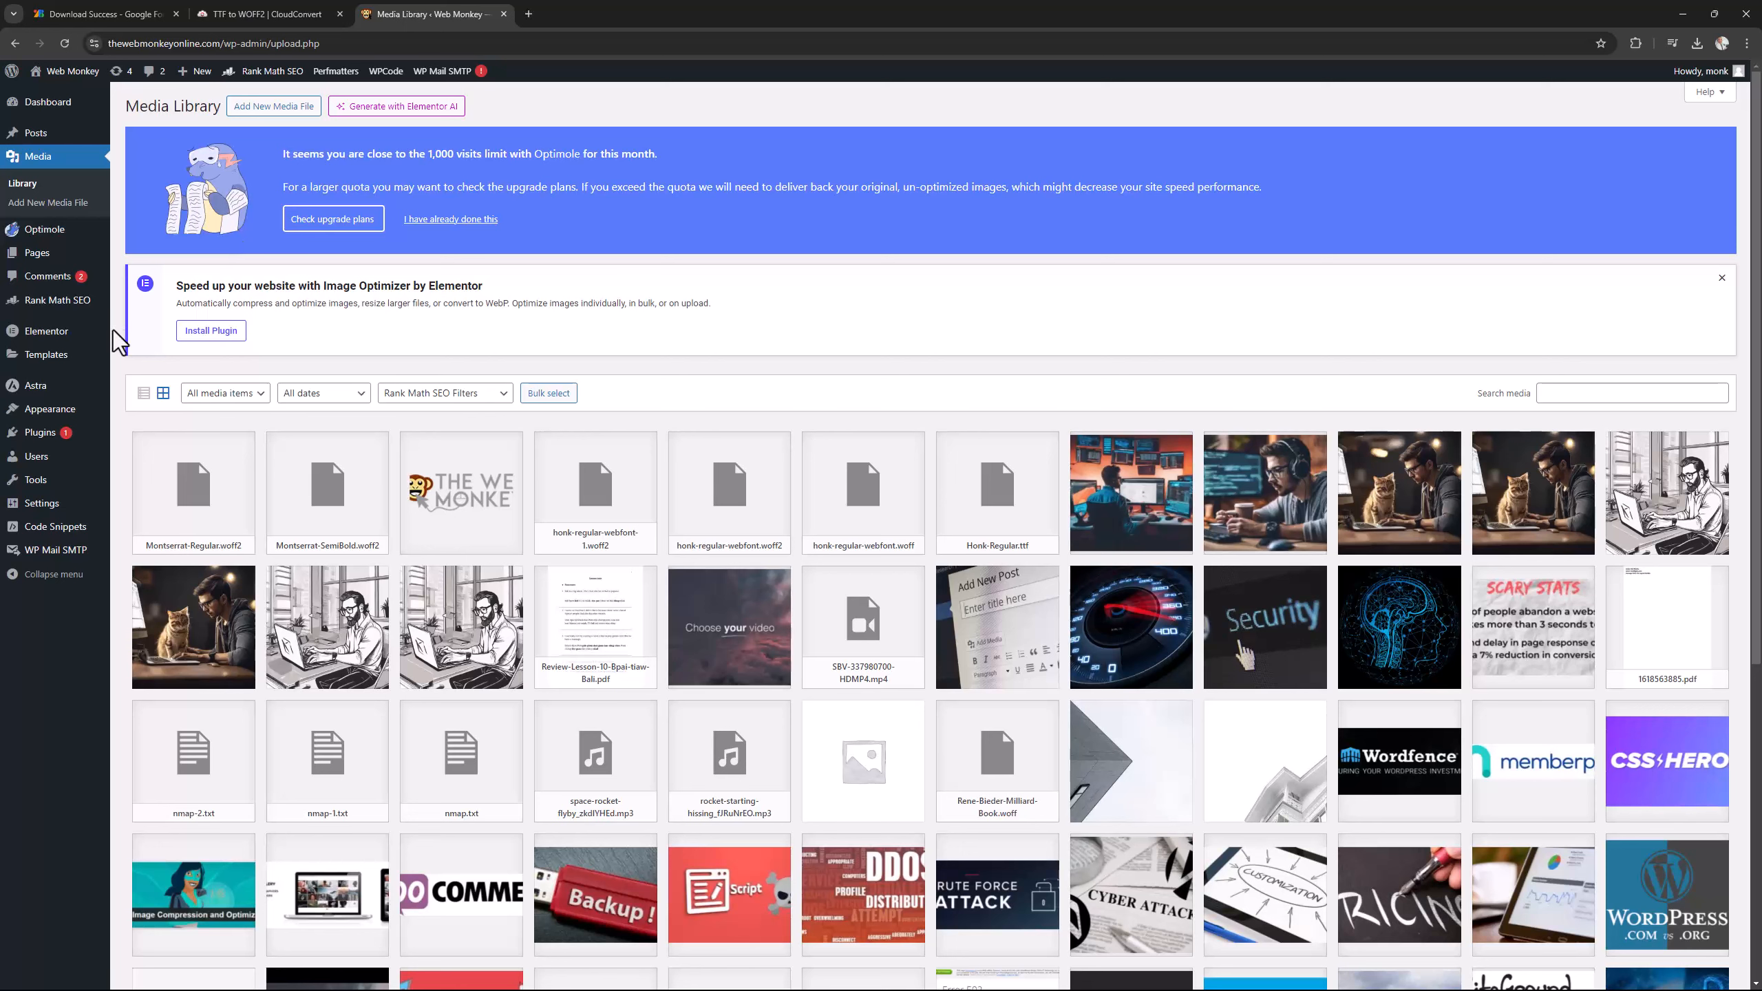
Create a new Elementor custom font with the family name "My Montserrat".
mouse_move(73, 339)
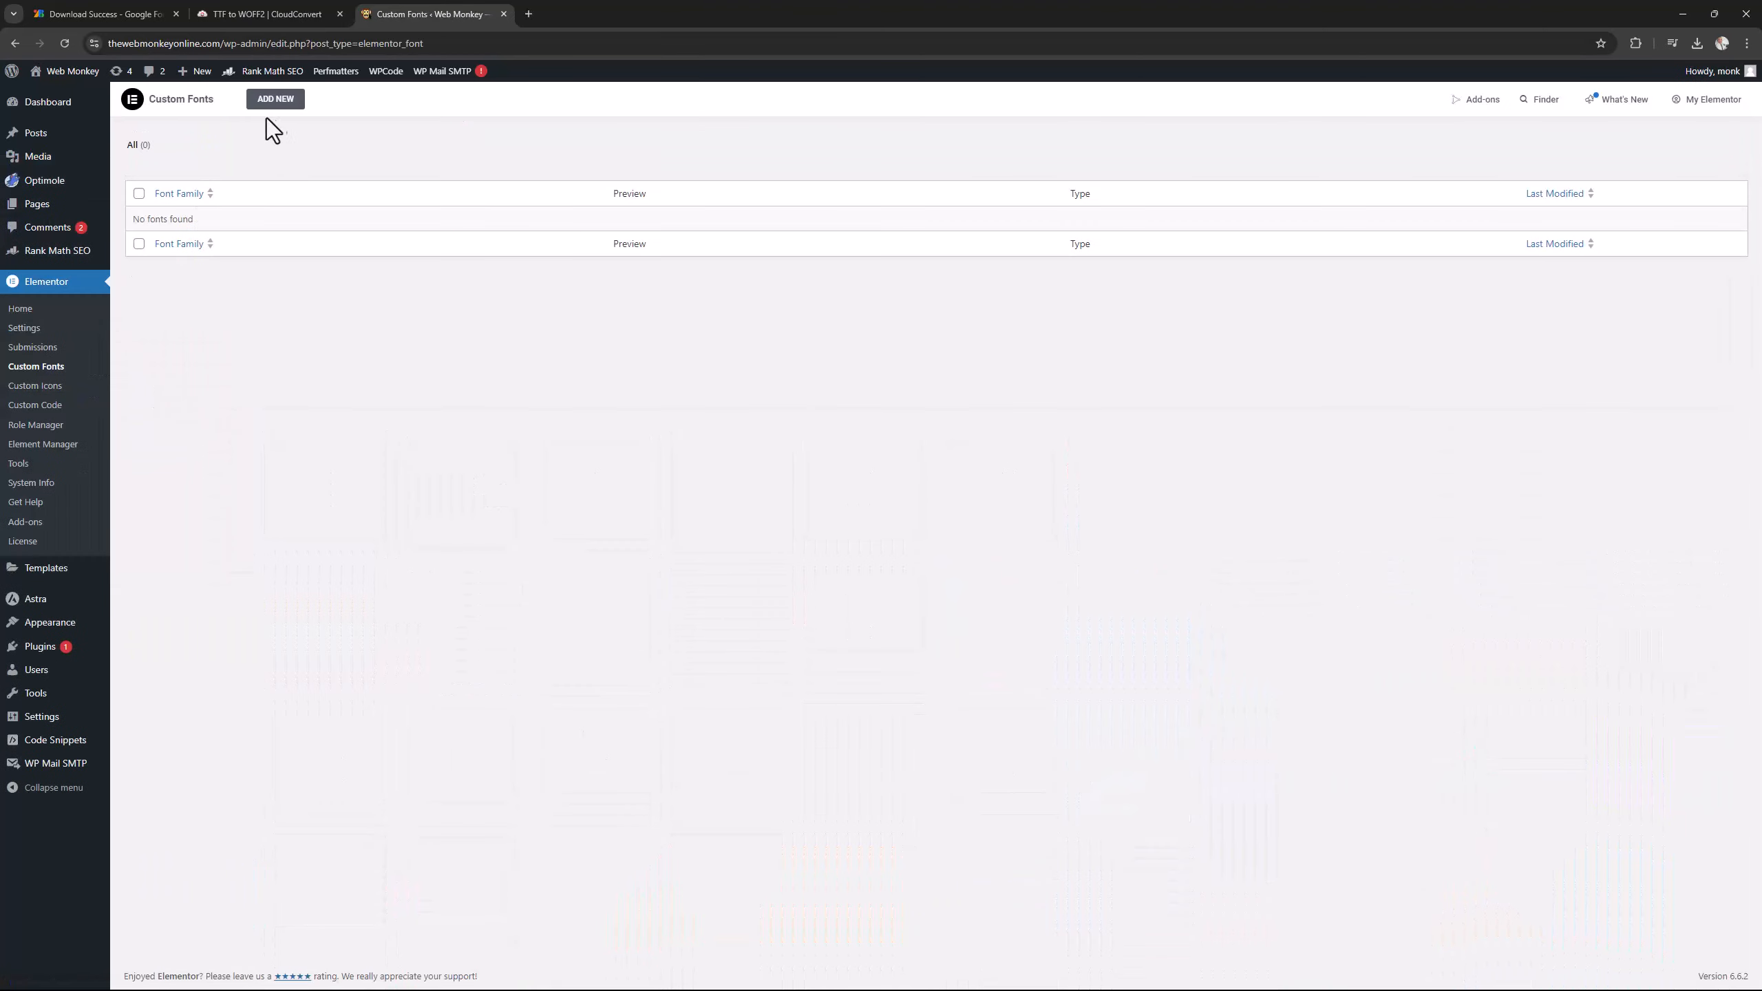
click(284, 118)
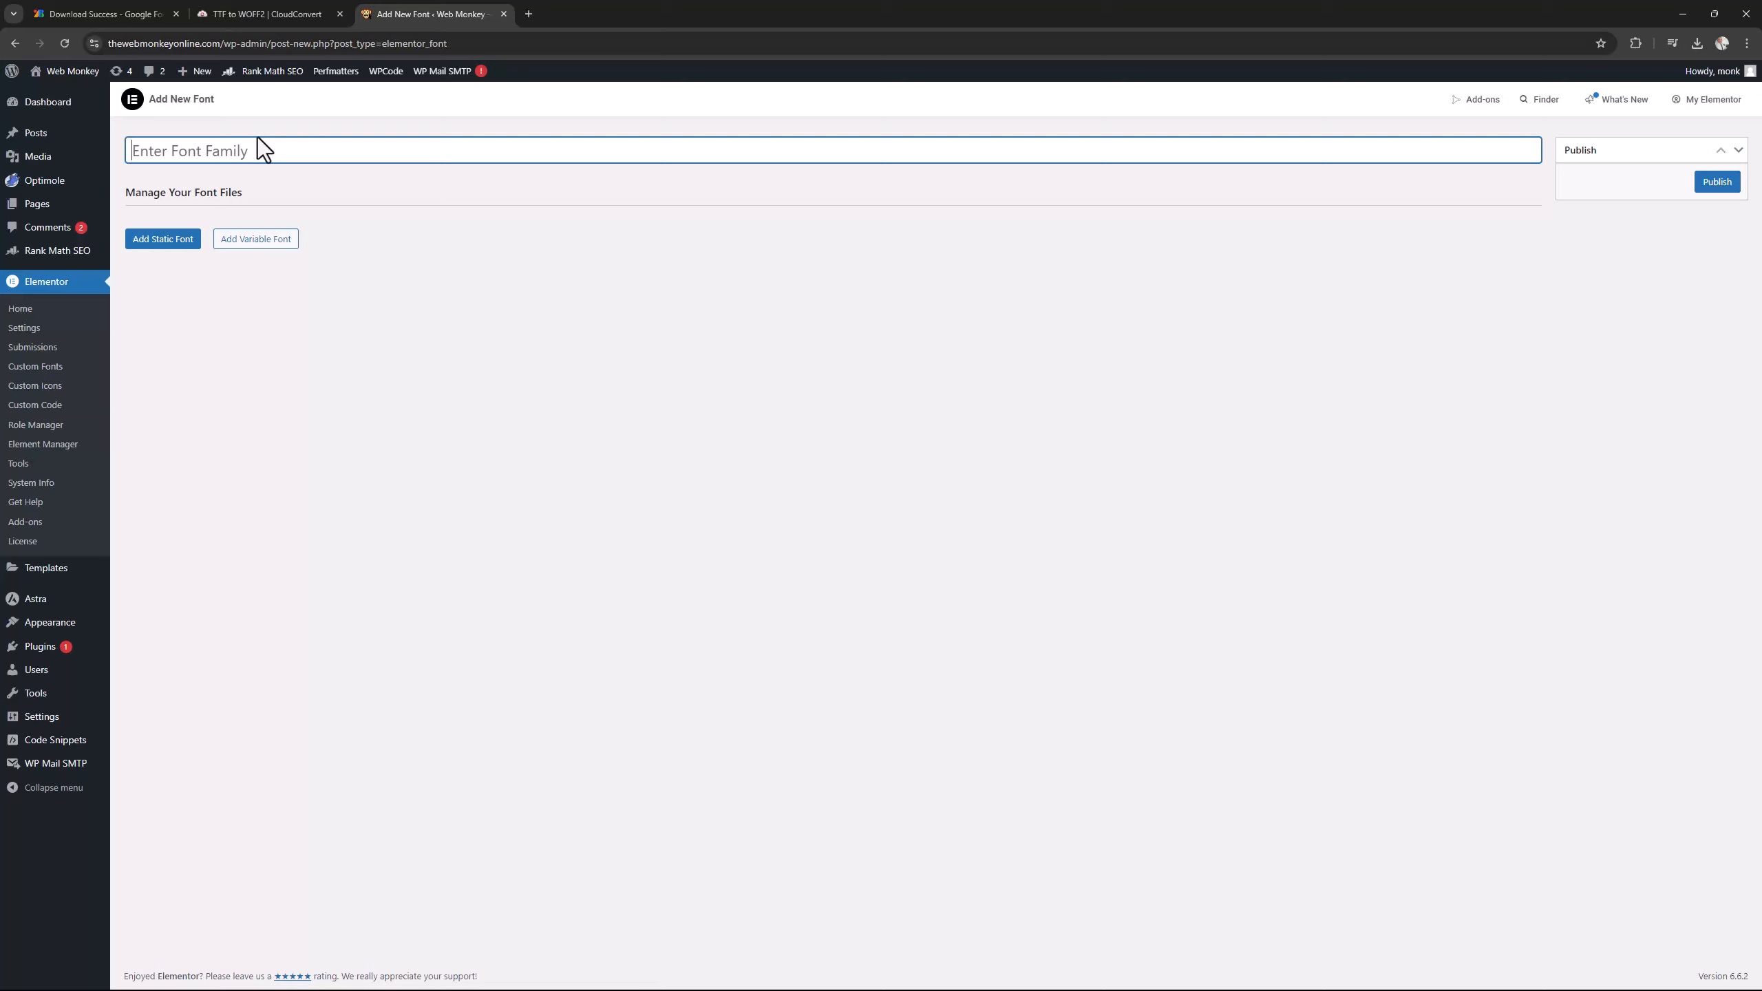
text(My Montserrat)
Add a static font variation and assign Montserrat-Regular.woff2 from the media library as its WOFF2 file.
click(167, 244)
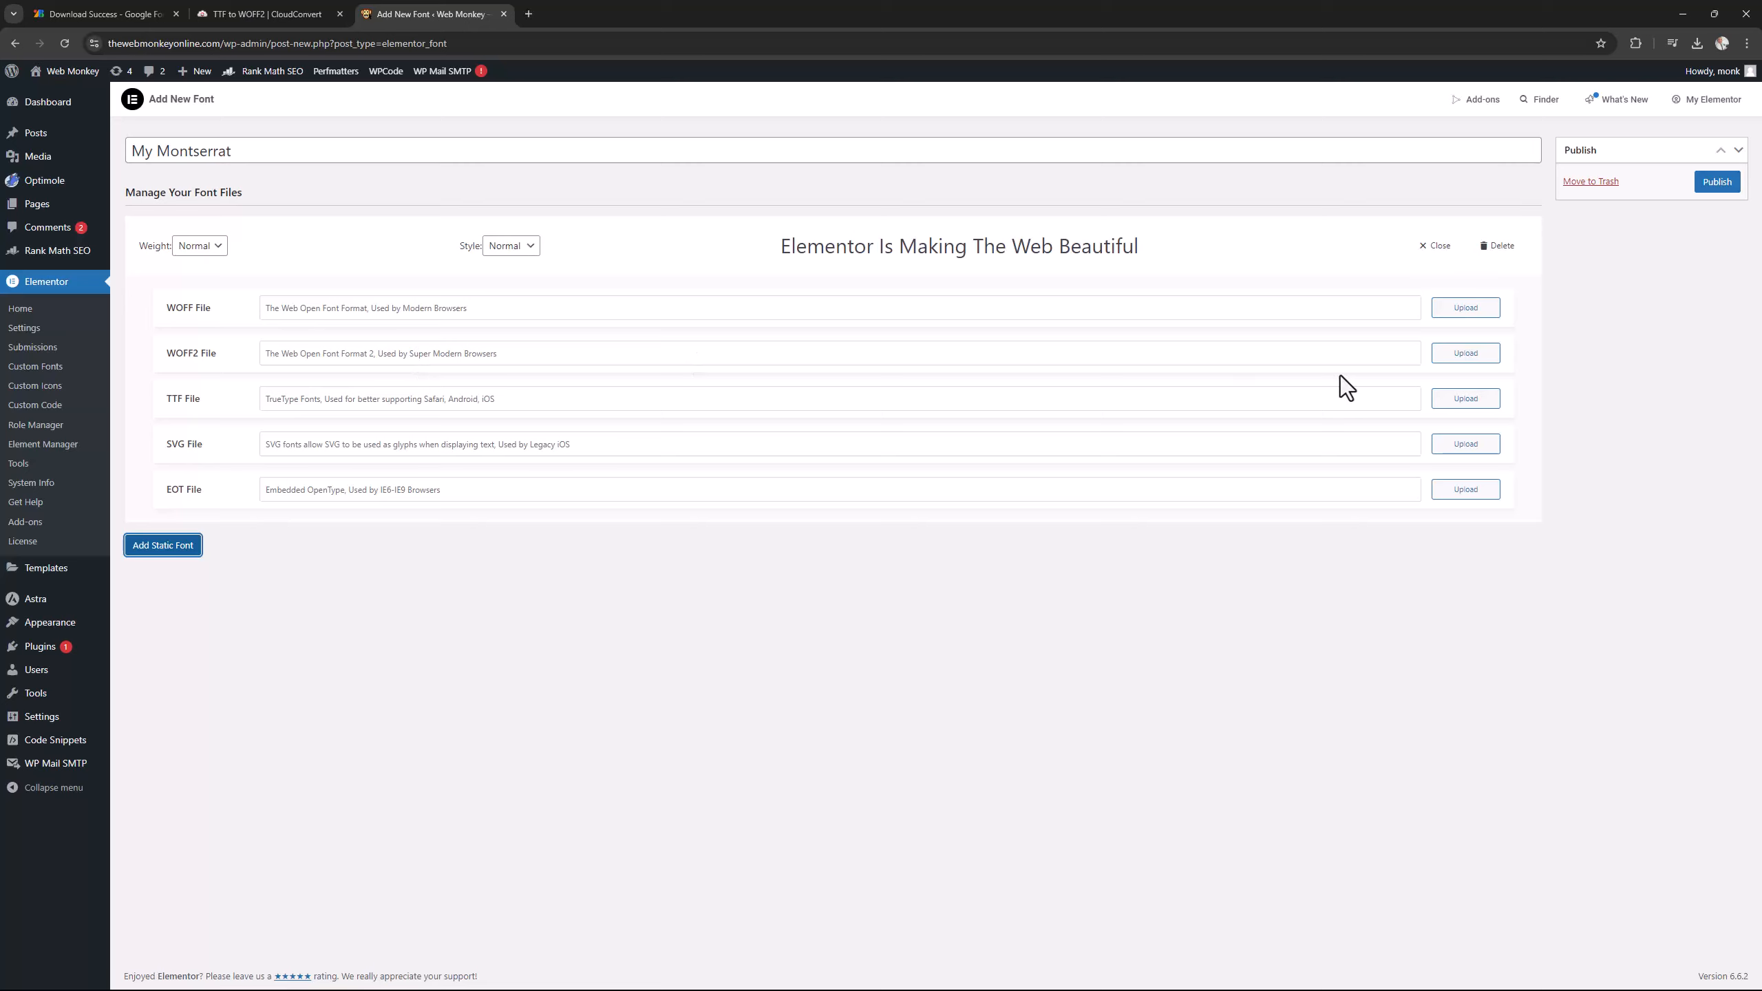
click(1463, 354)
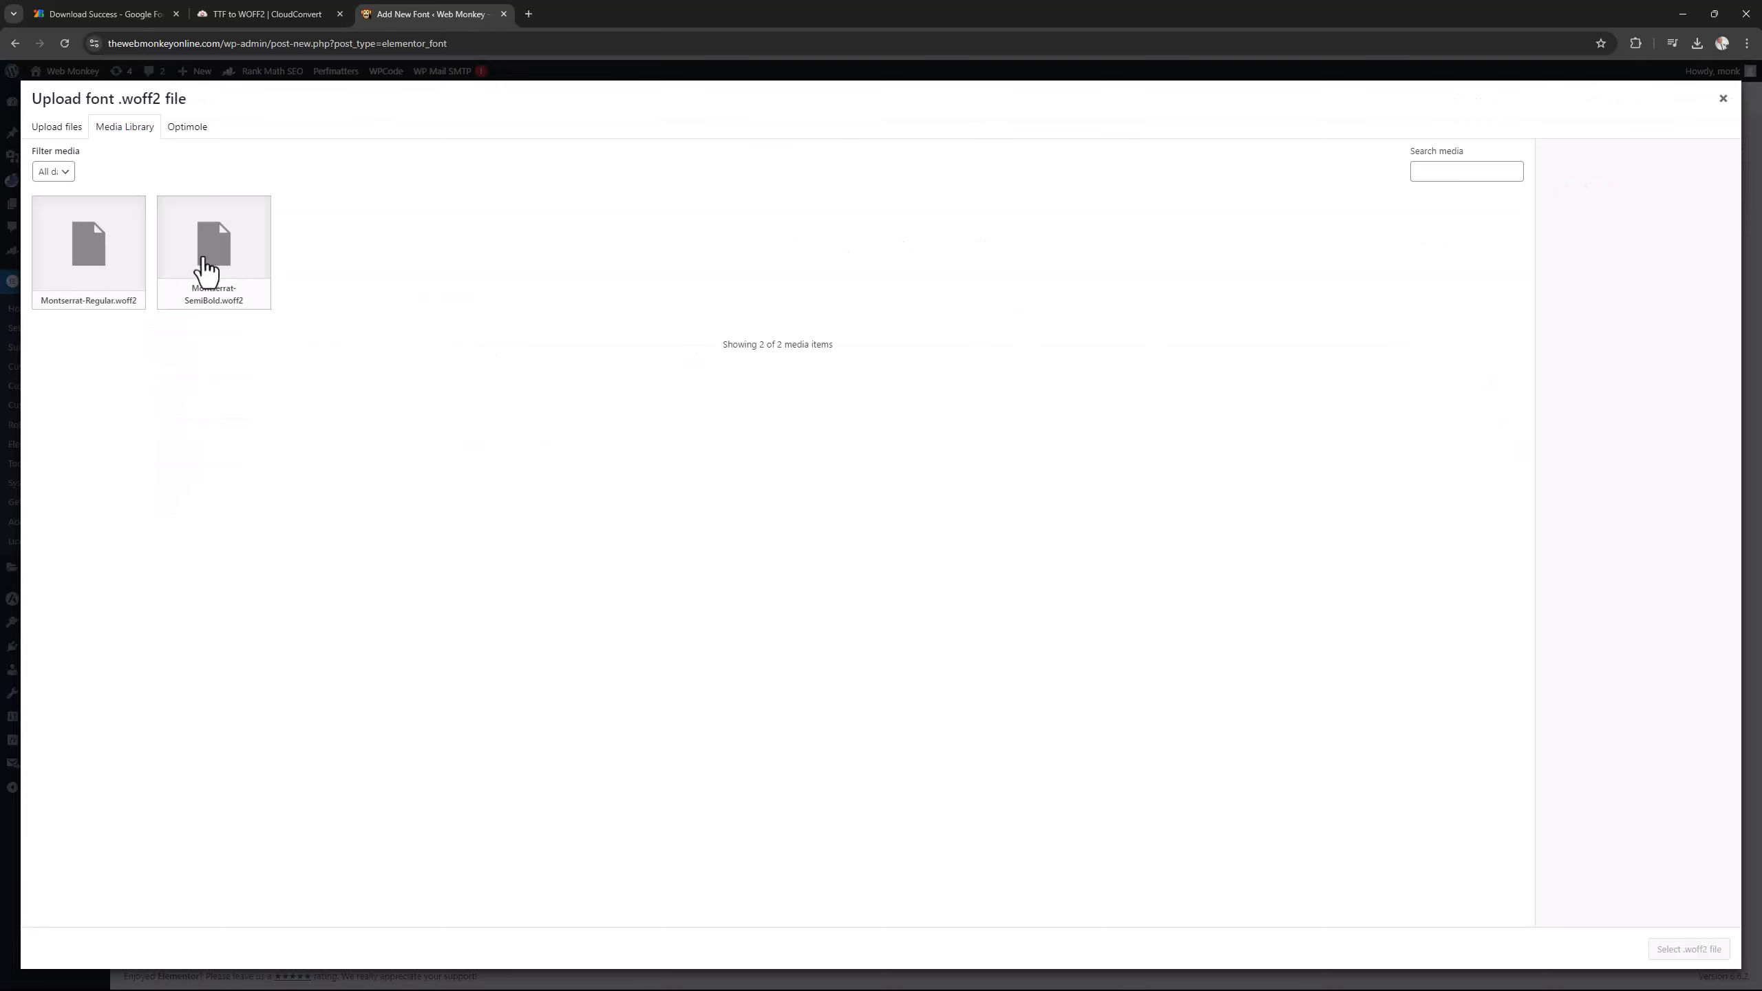
click(119, 282)
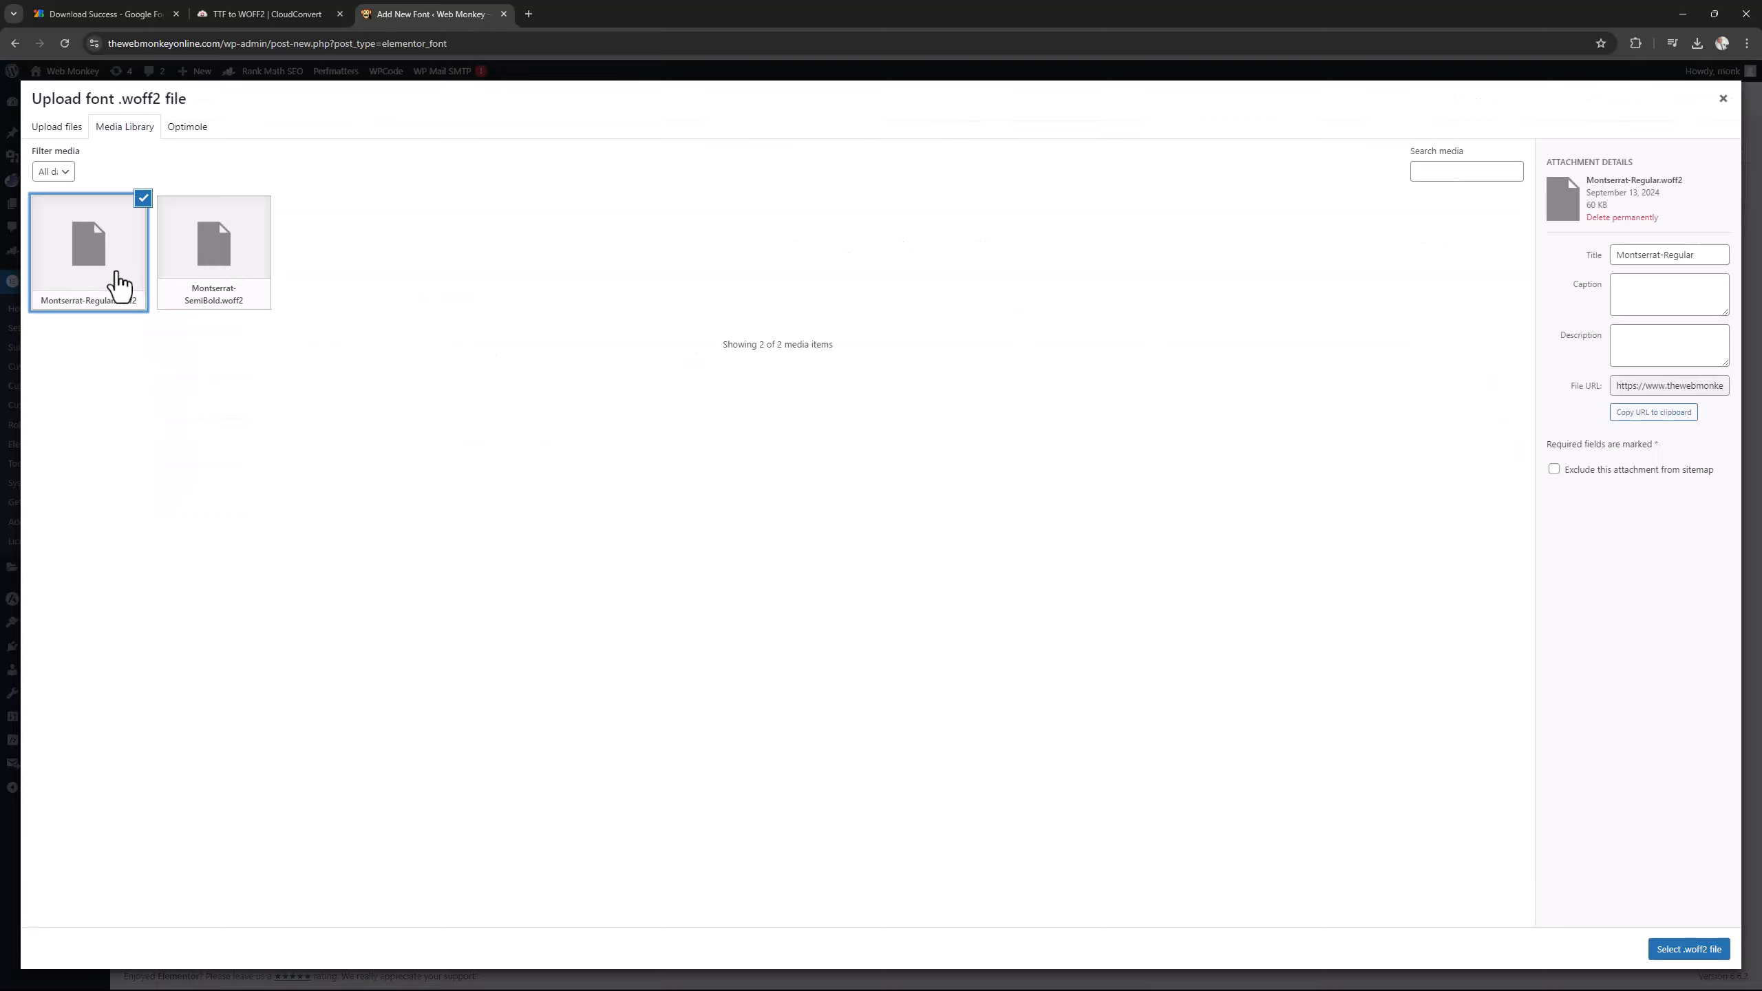
click(1687, 953)
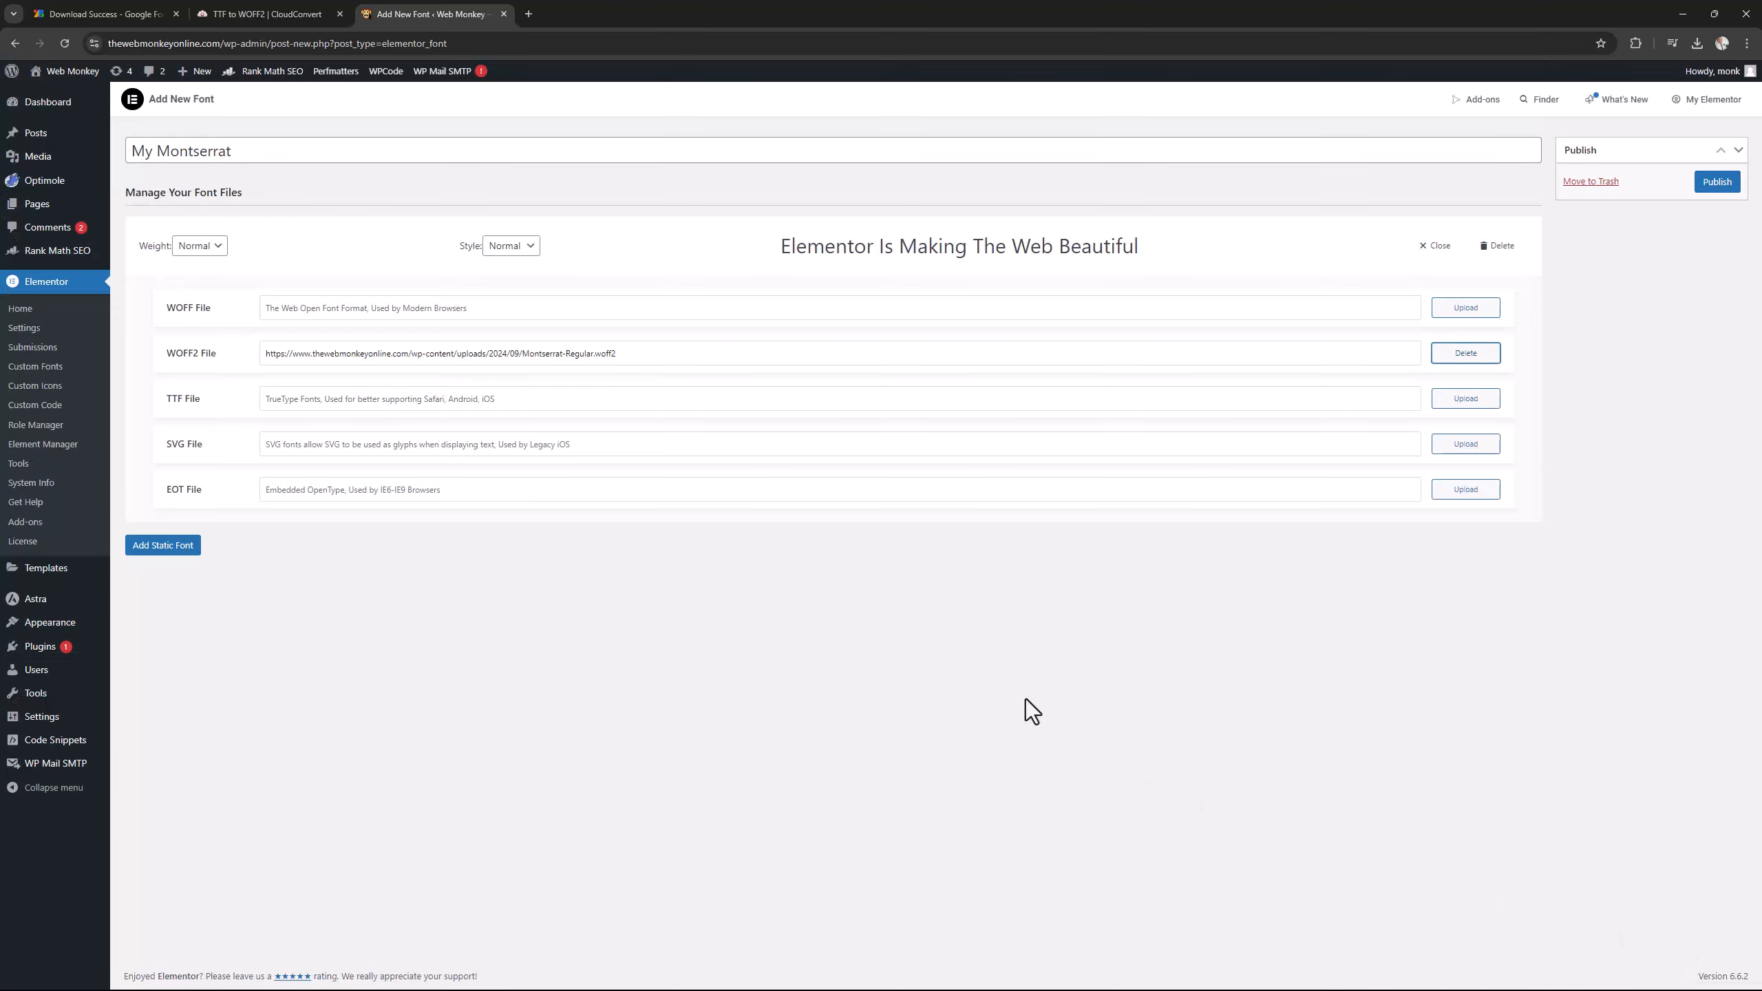
Add a second static font variation with Montserrat-SemiBold.woff2 as its WOFF2 file.
click(185, 556)
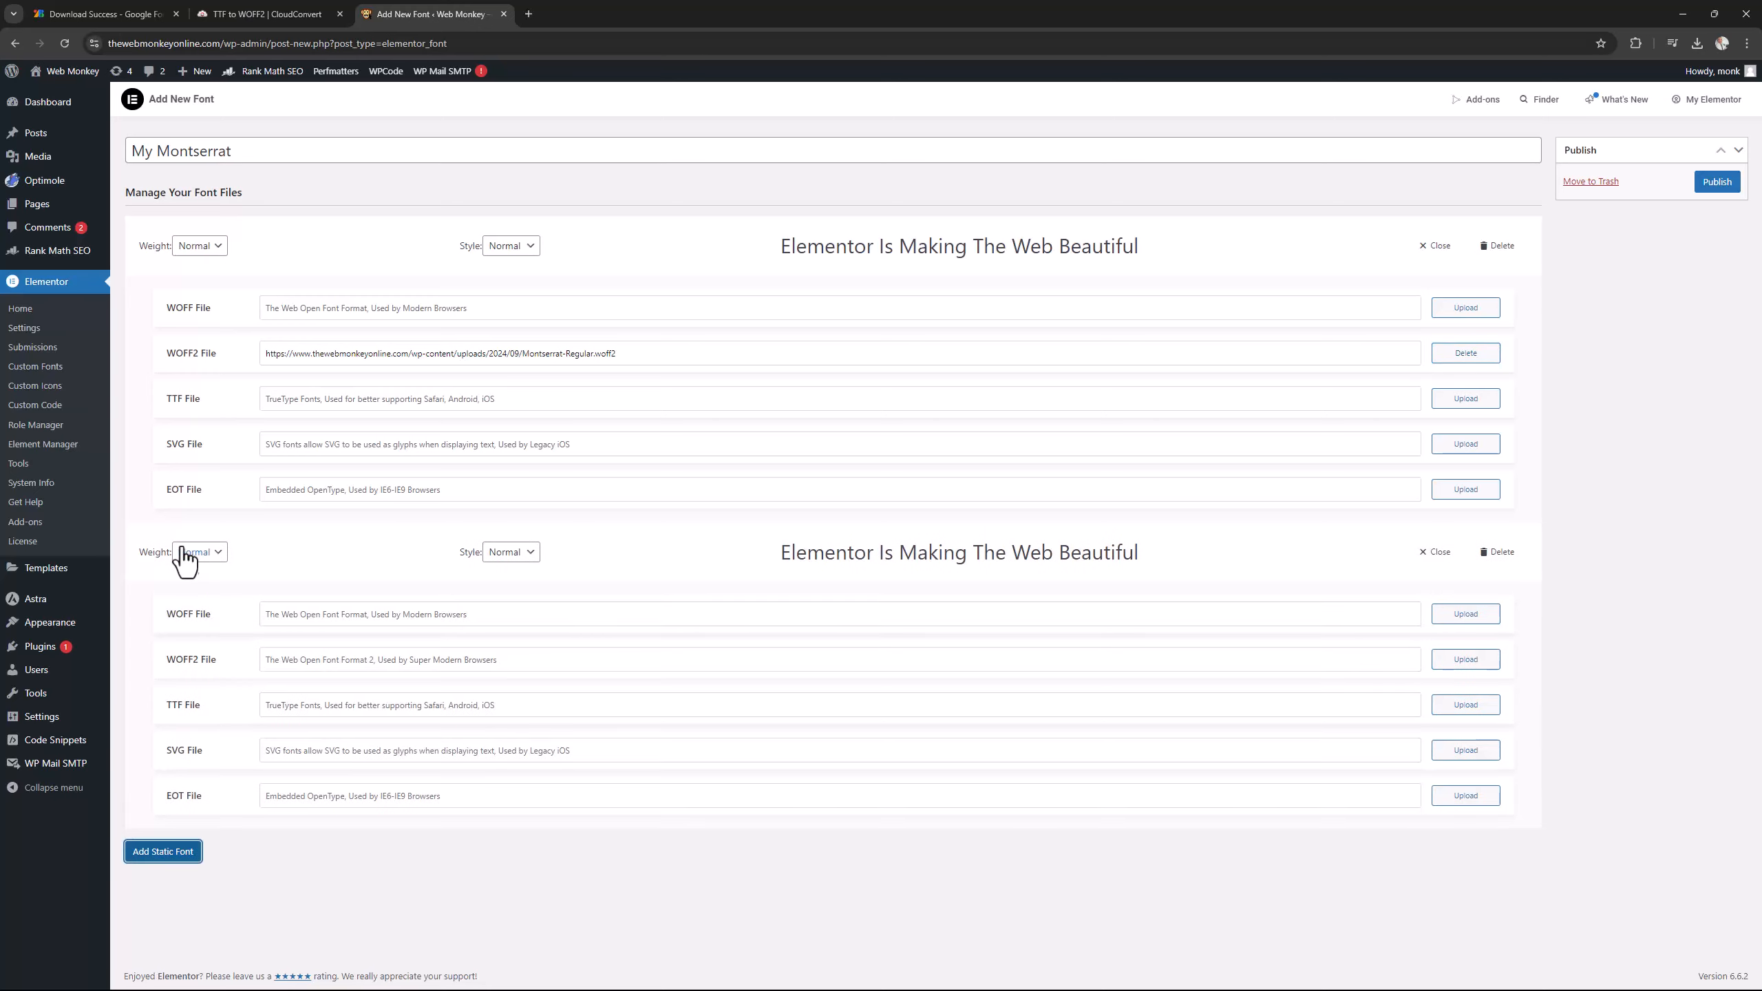
click(1466, 659)
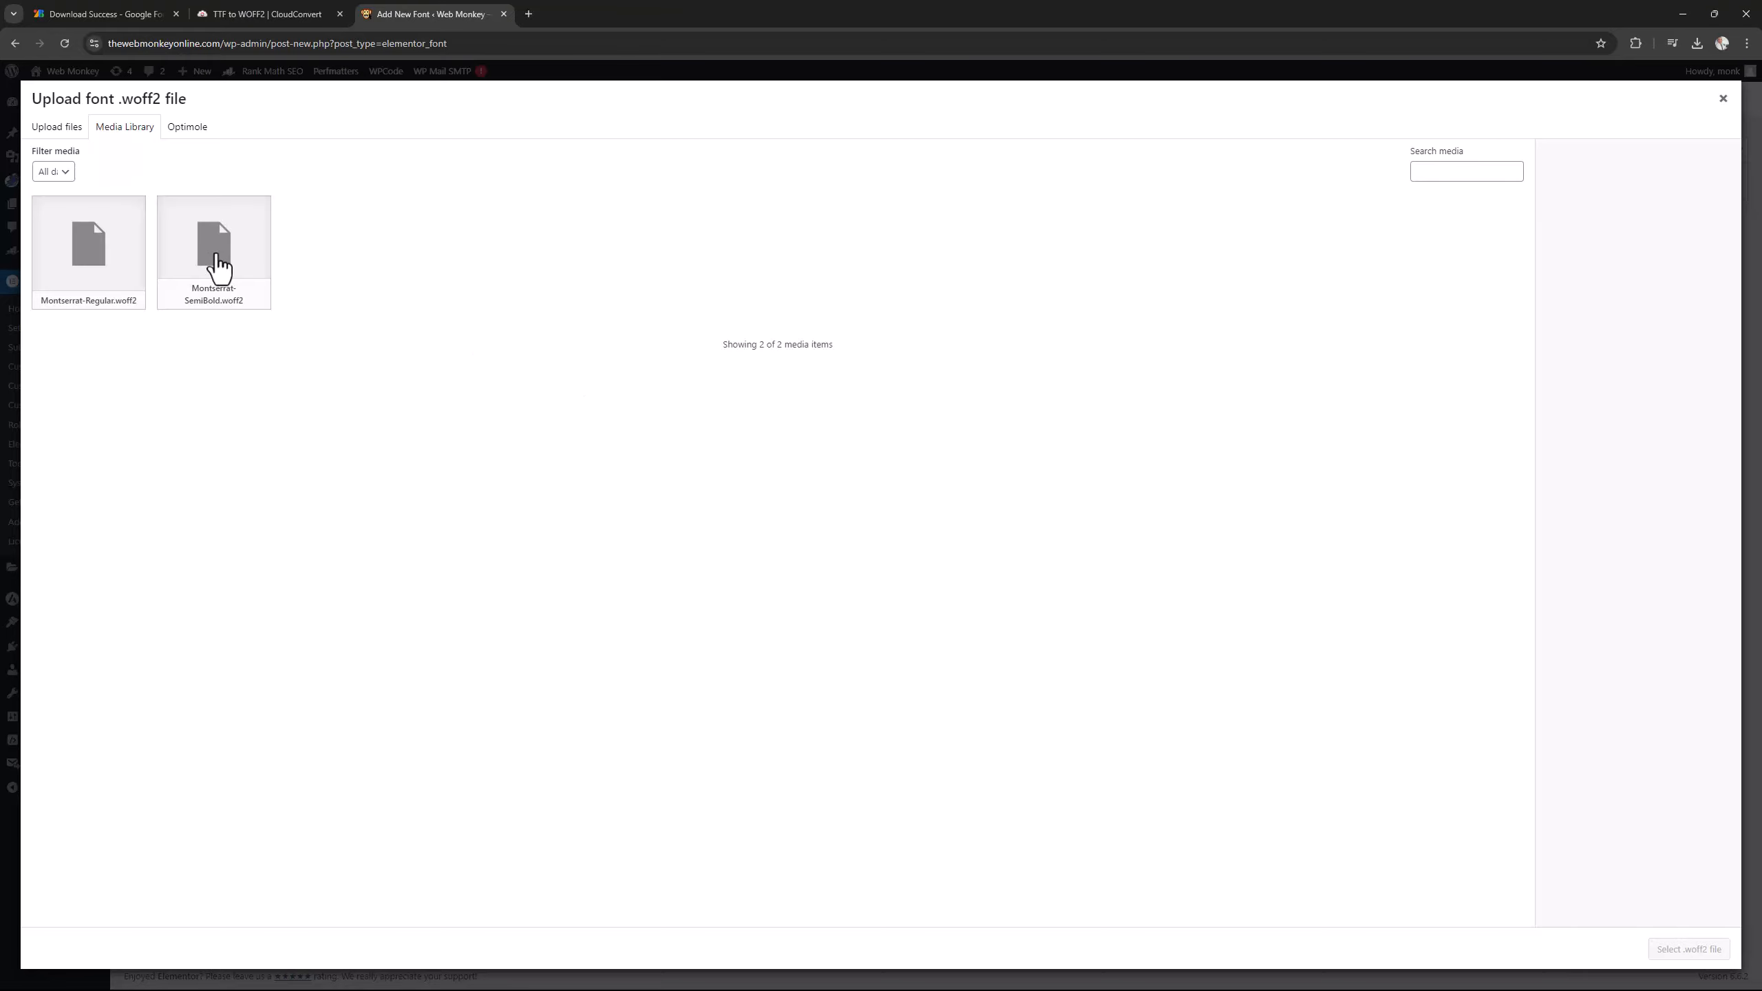
click(208, 254)
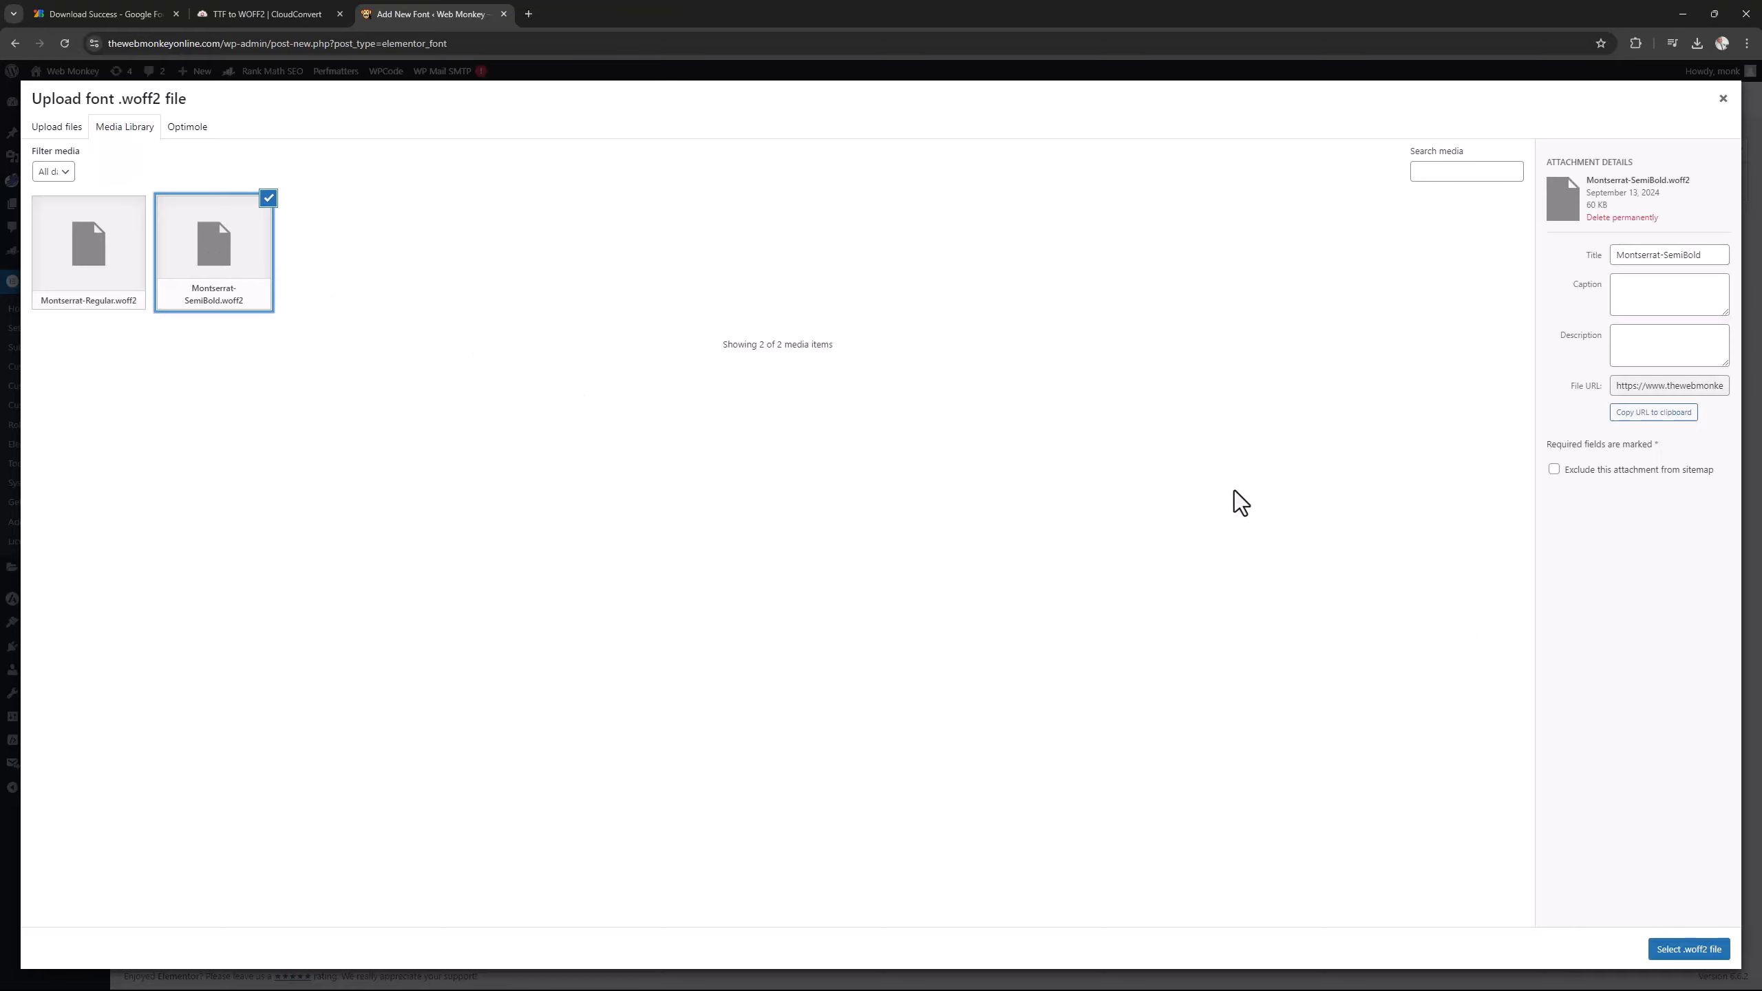
click(1683, 950)
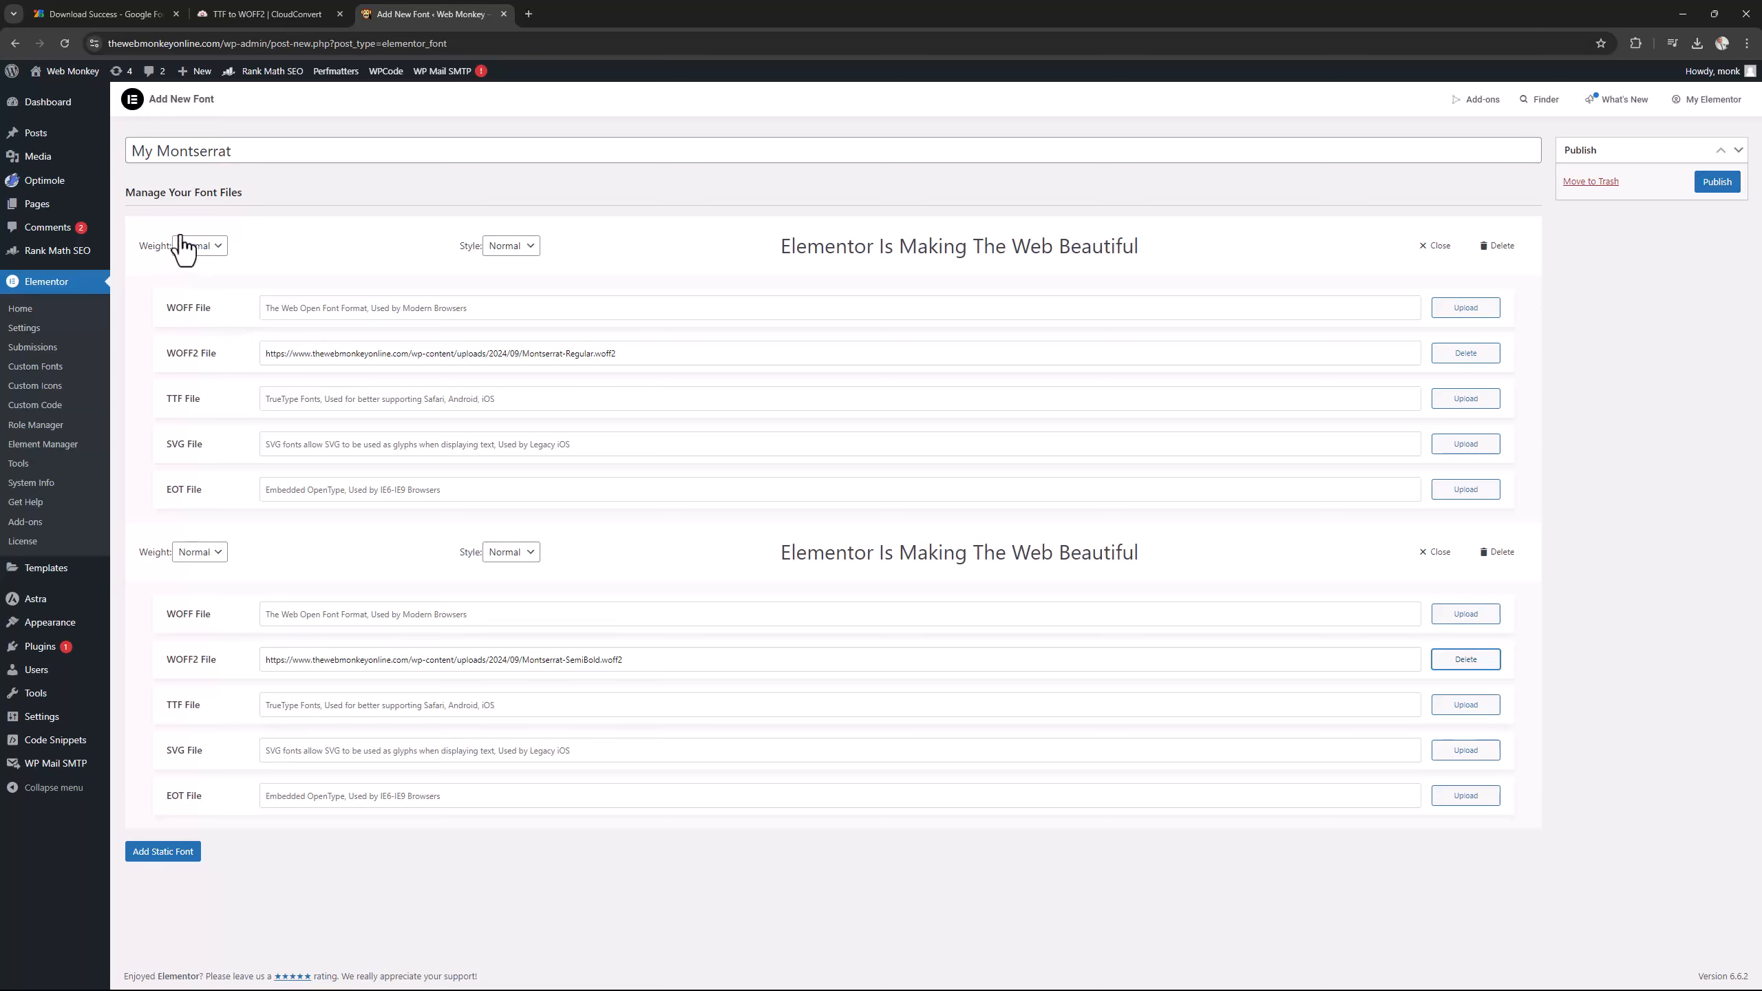
Set the Regular variation's weight to 400 and the SemiBold variation's weight to 700, and publish the font.
click(223, 251)
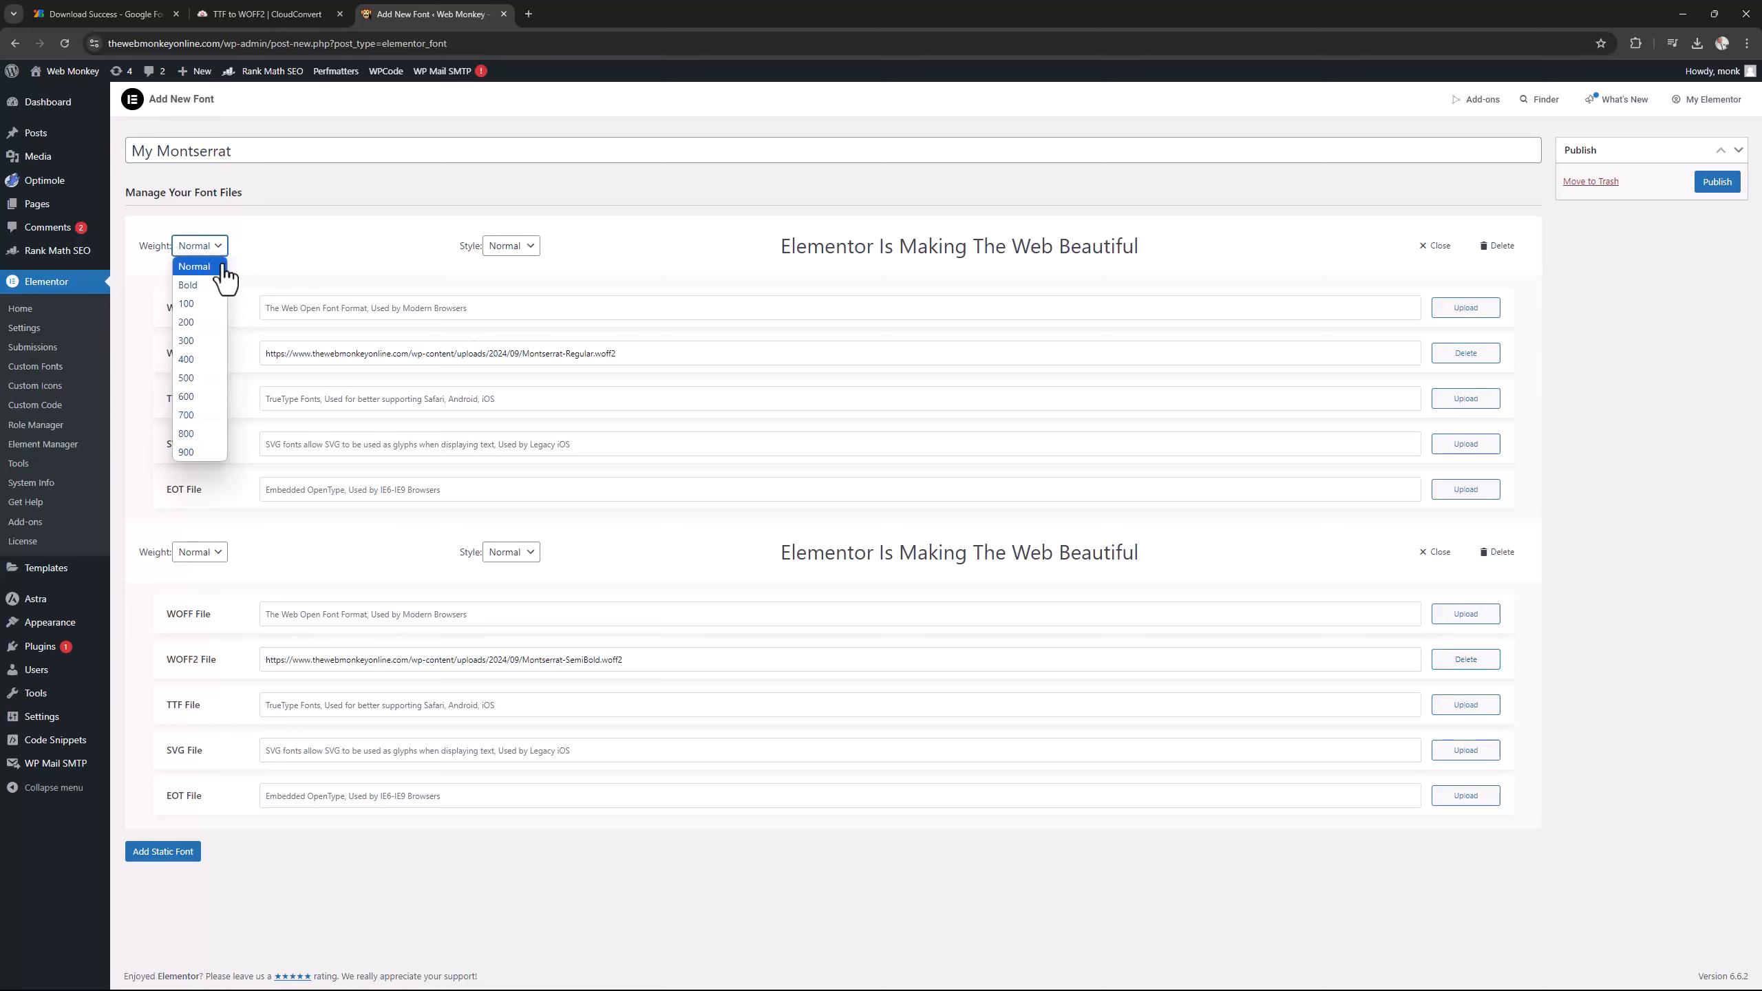
click(209, 353)
click(208, 557)
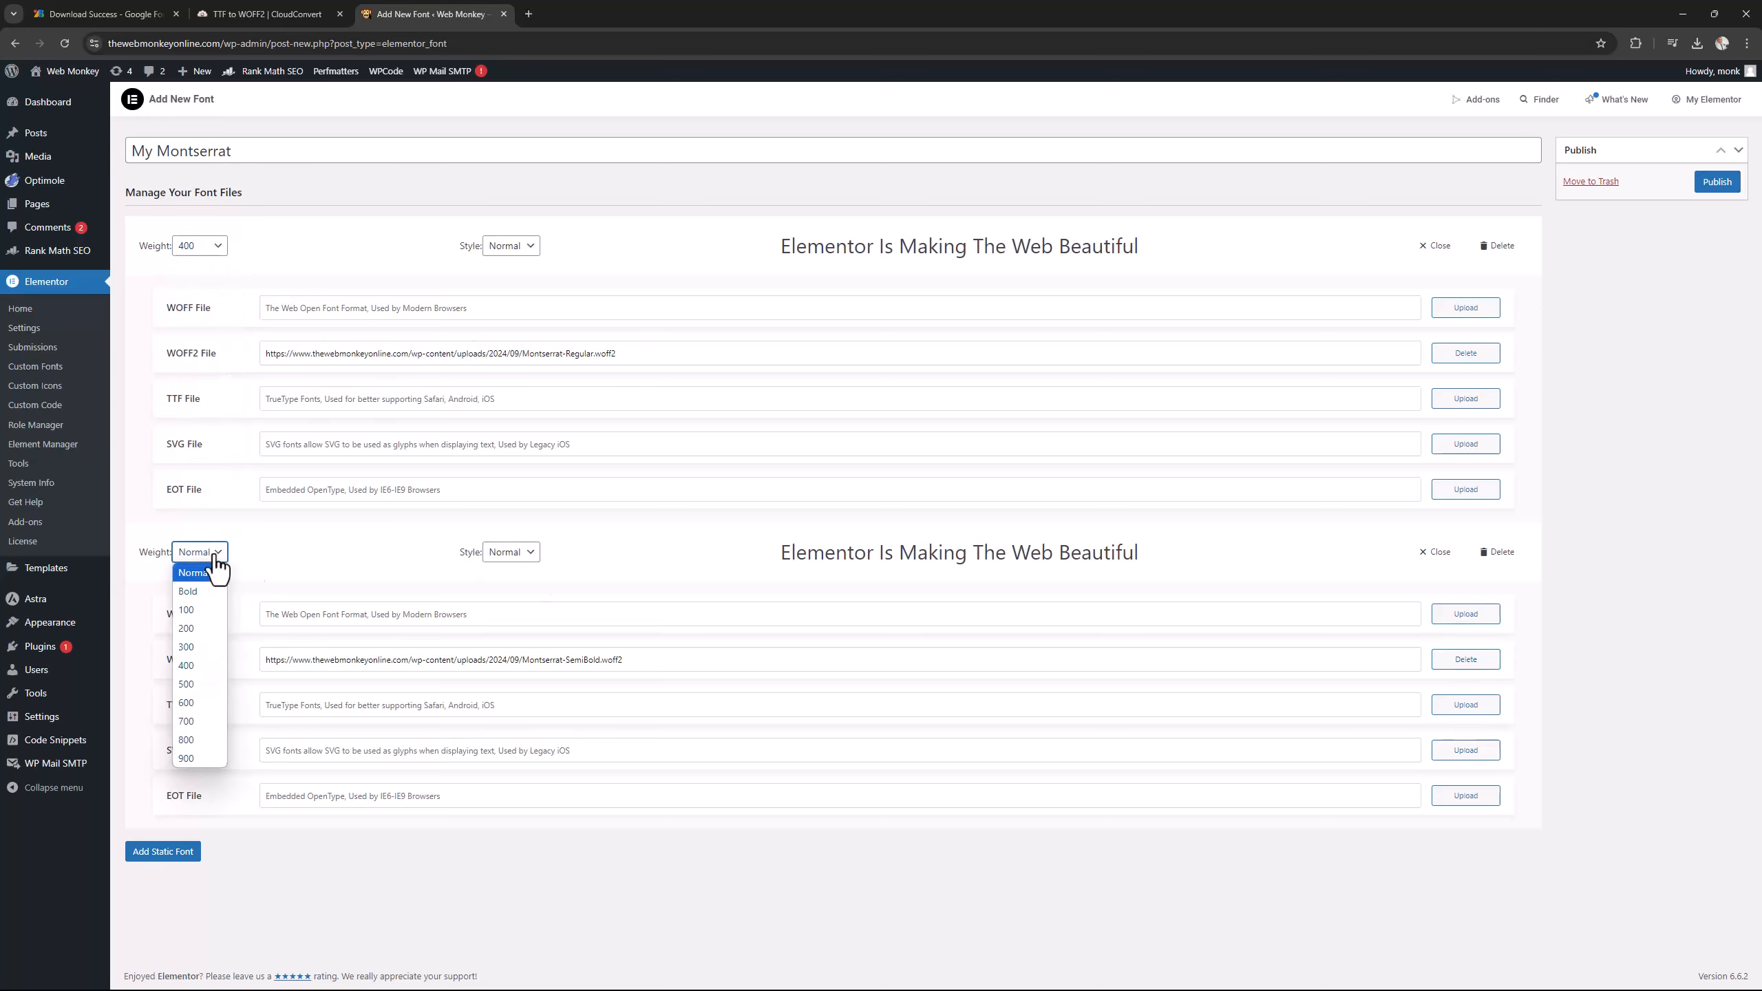
click(207, 724)
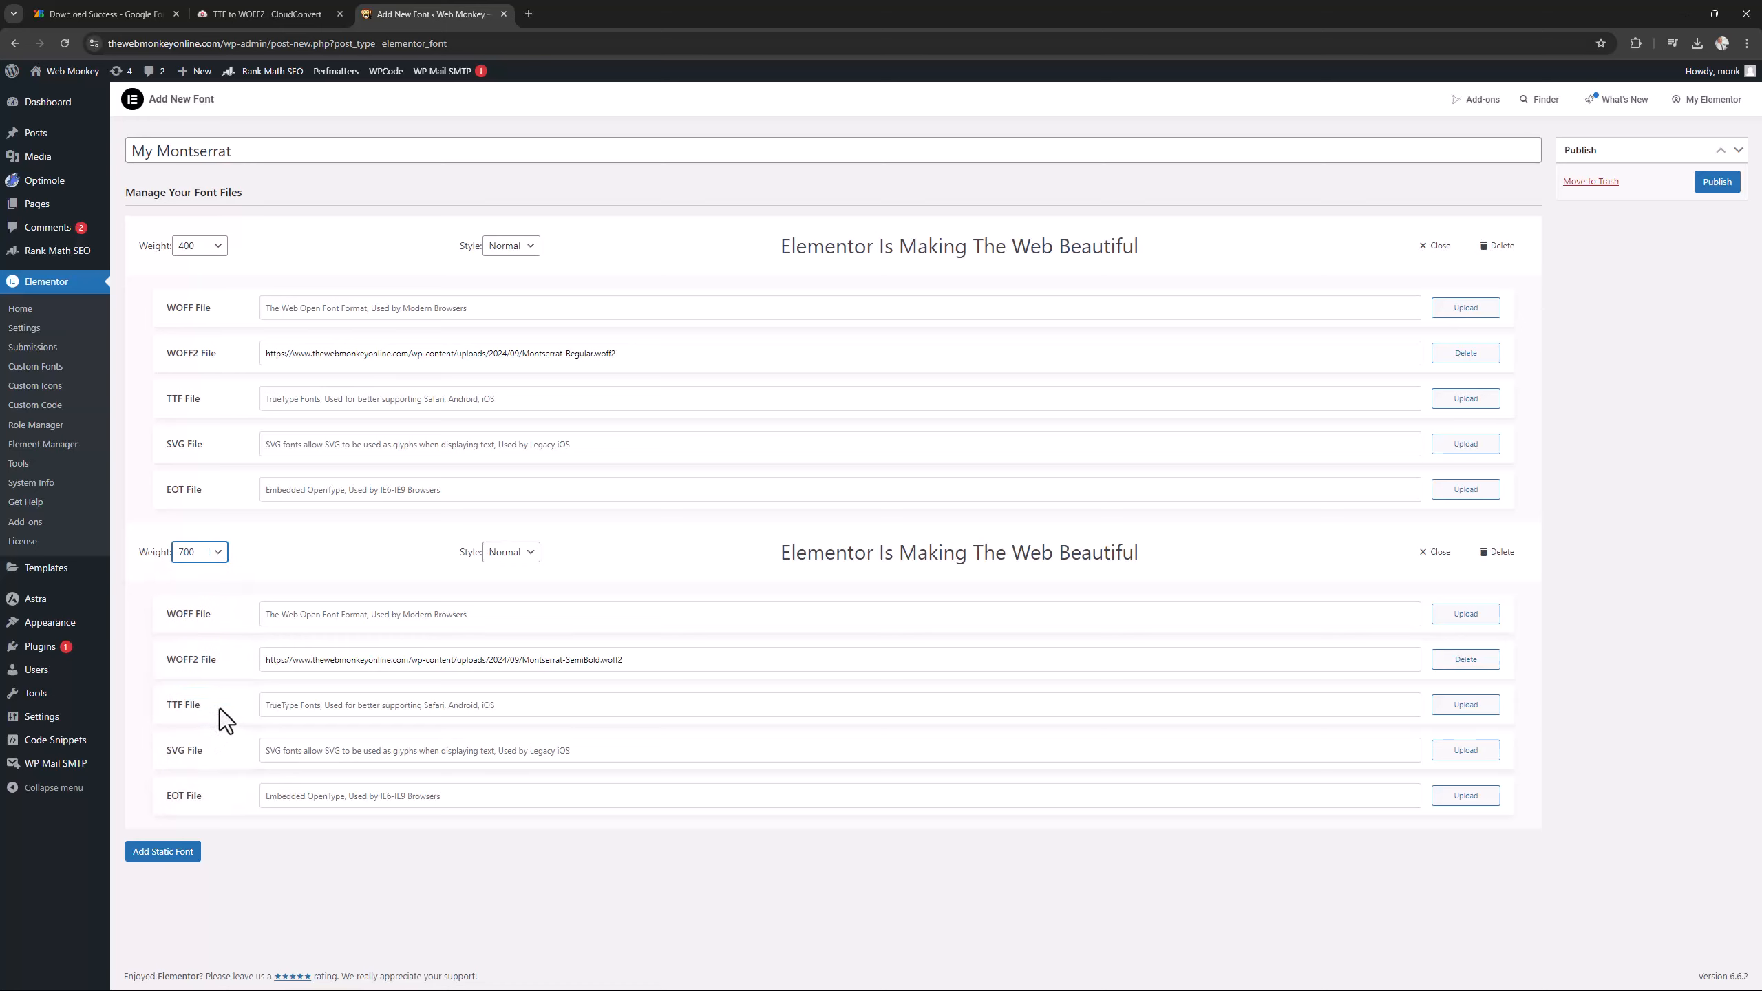
click(1712, 186)
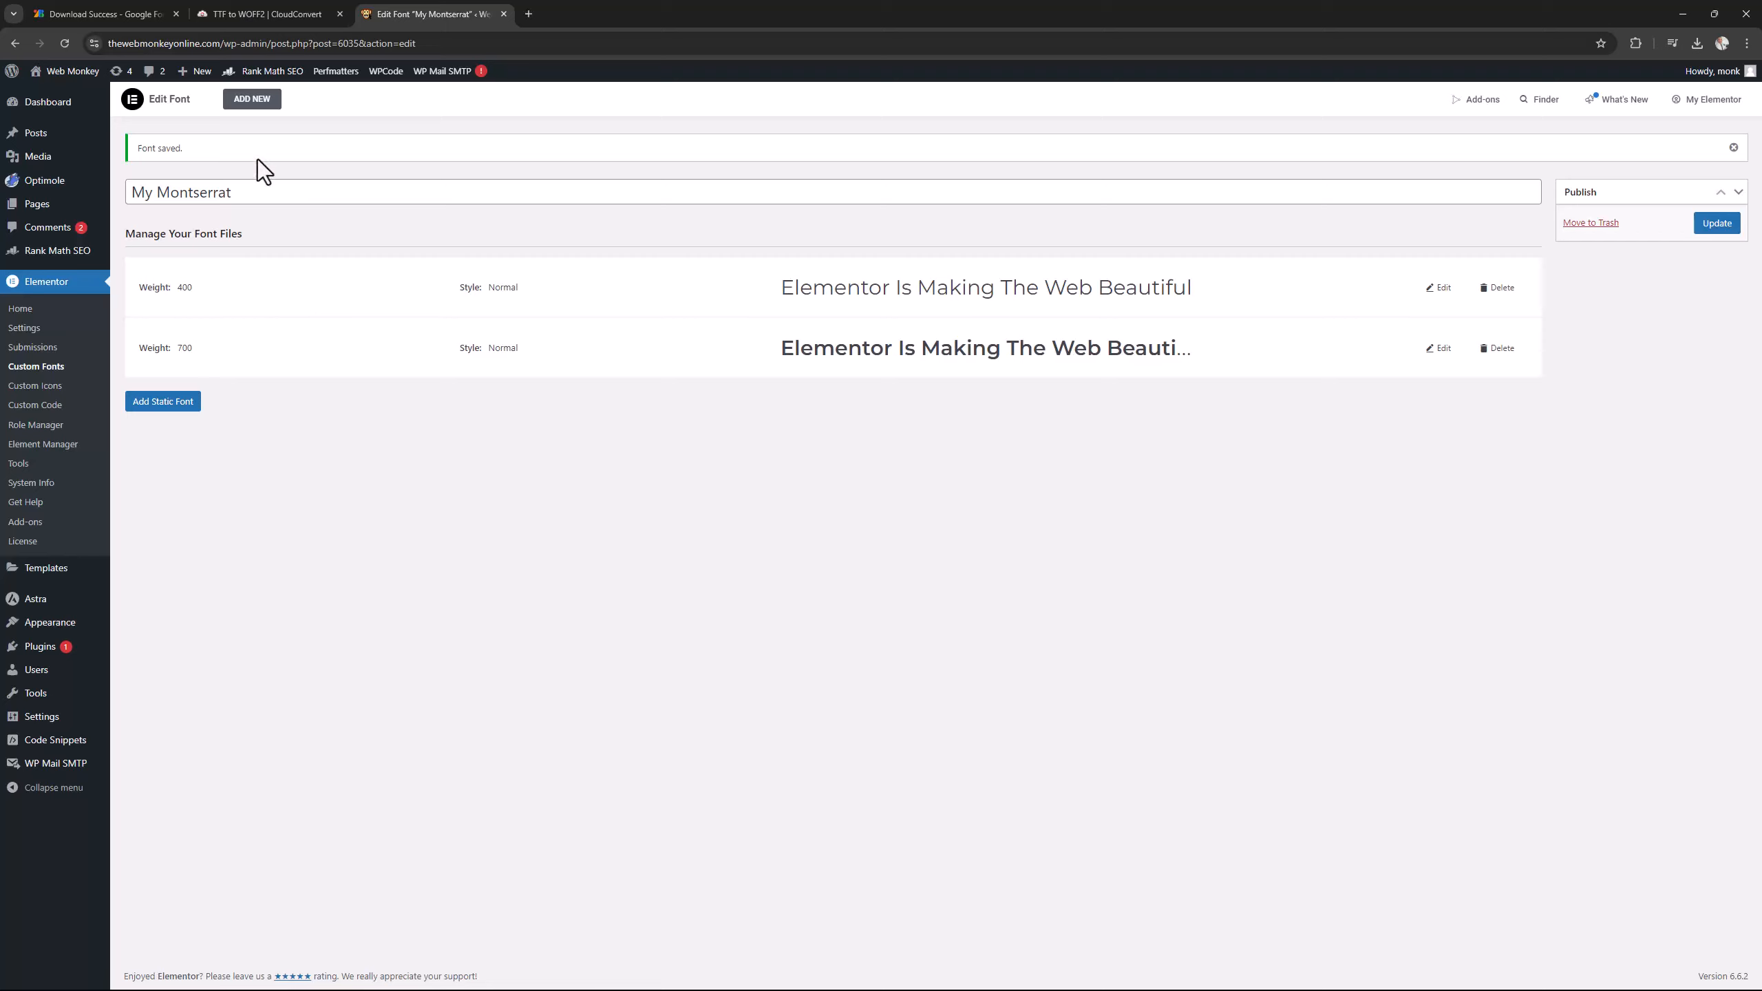
Visit the live site and open its HOME PAGE template in the Elementor editor.
click(84, 71)
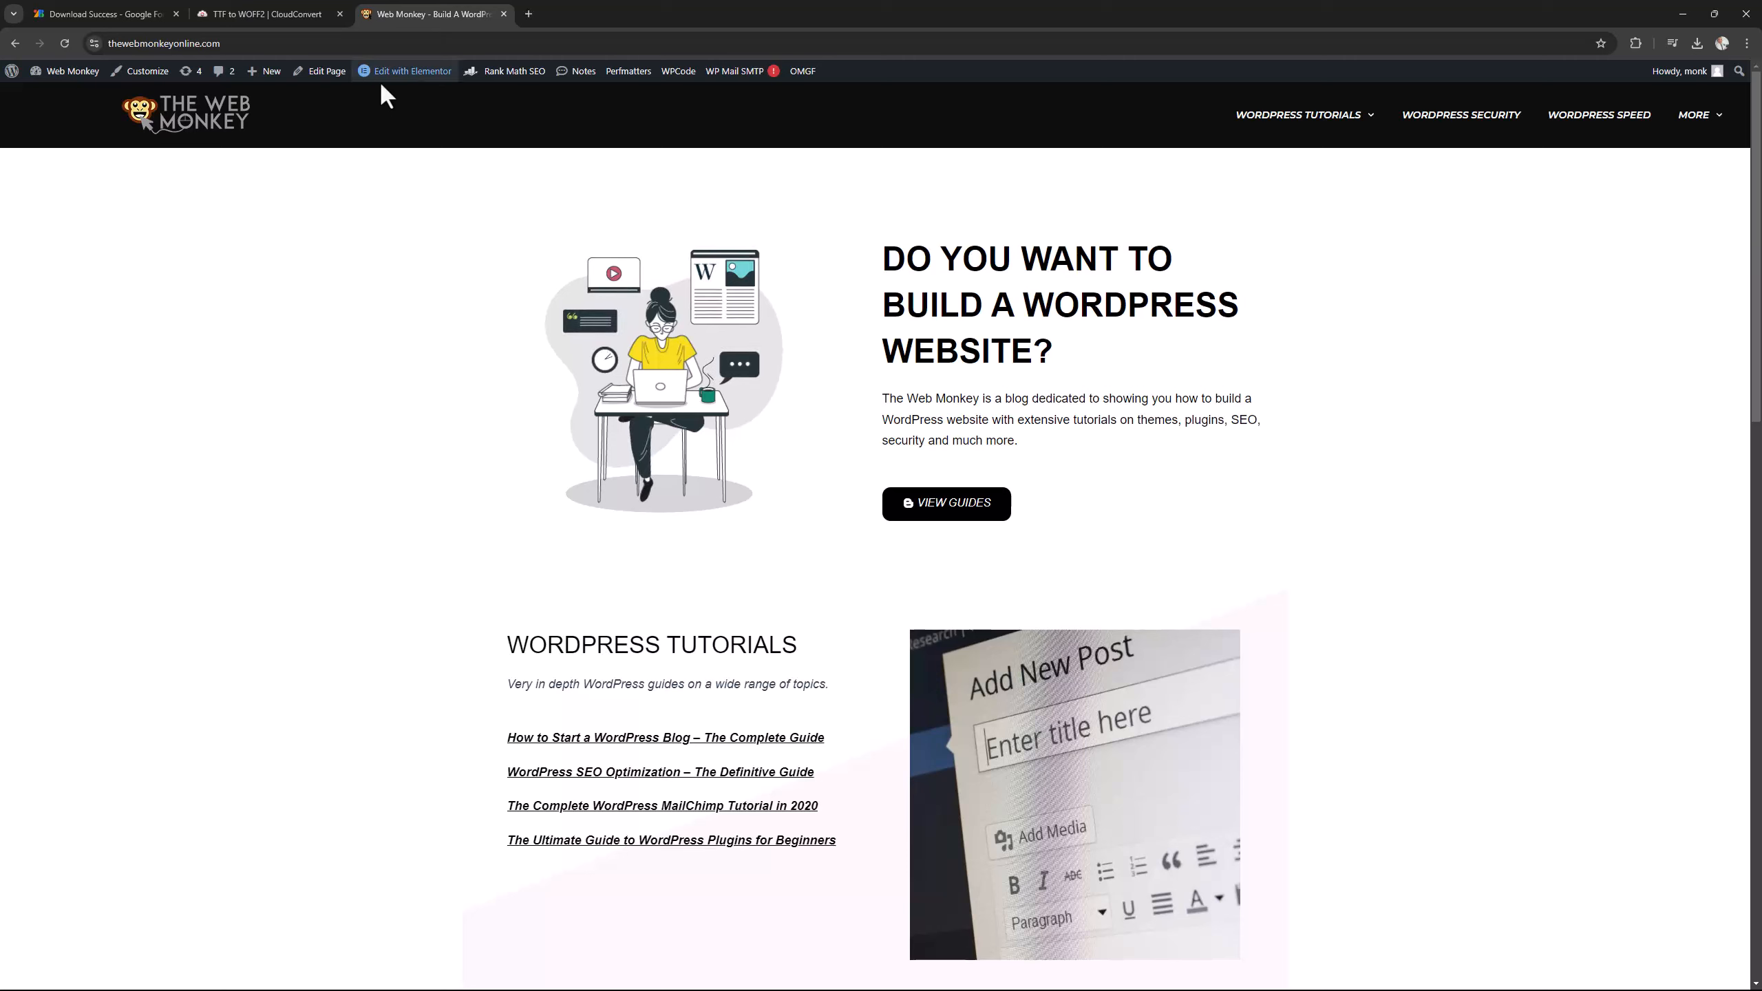
mouse_move(402, 76)
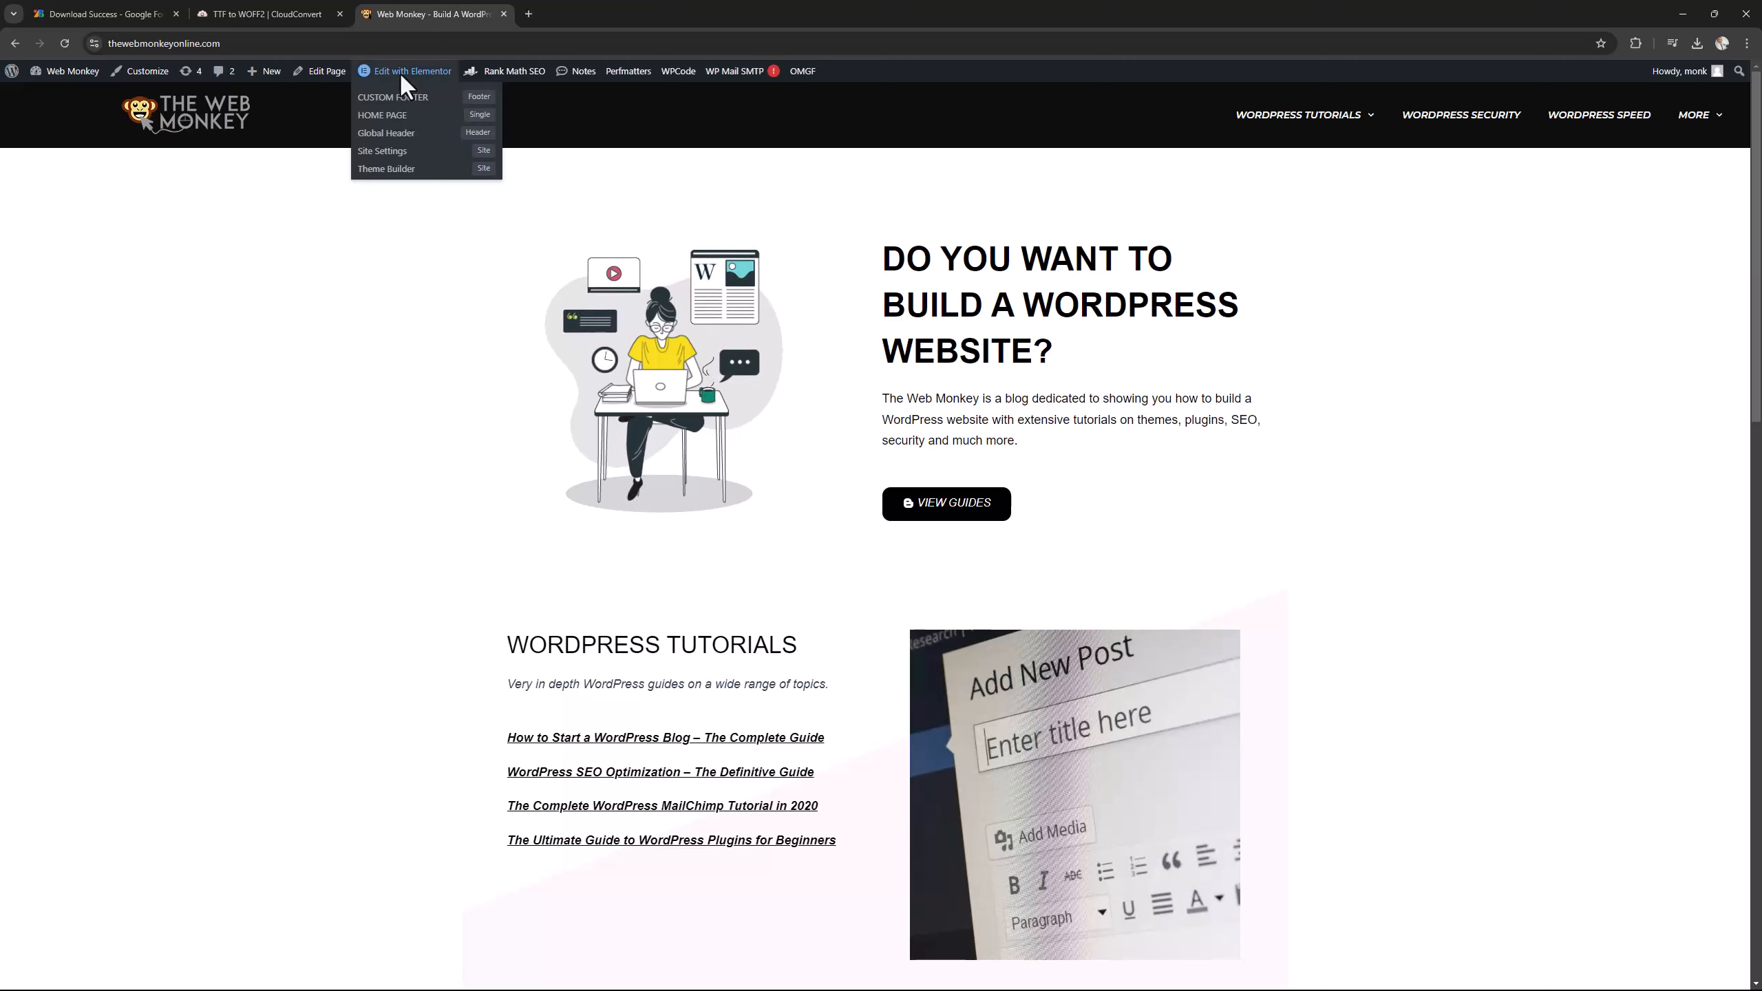
click(402, 119)
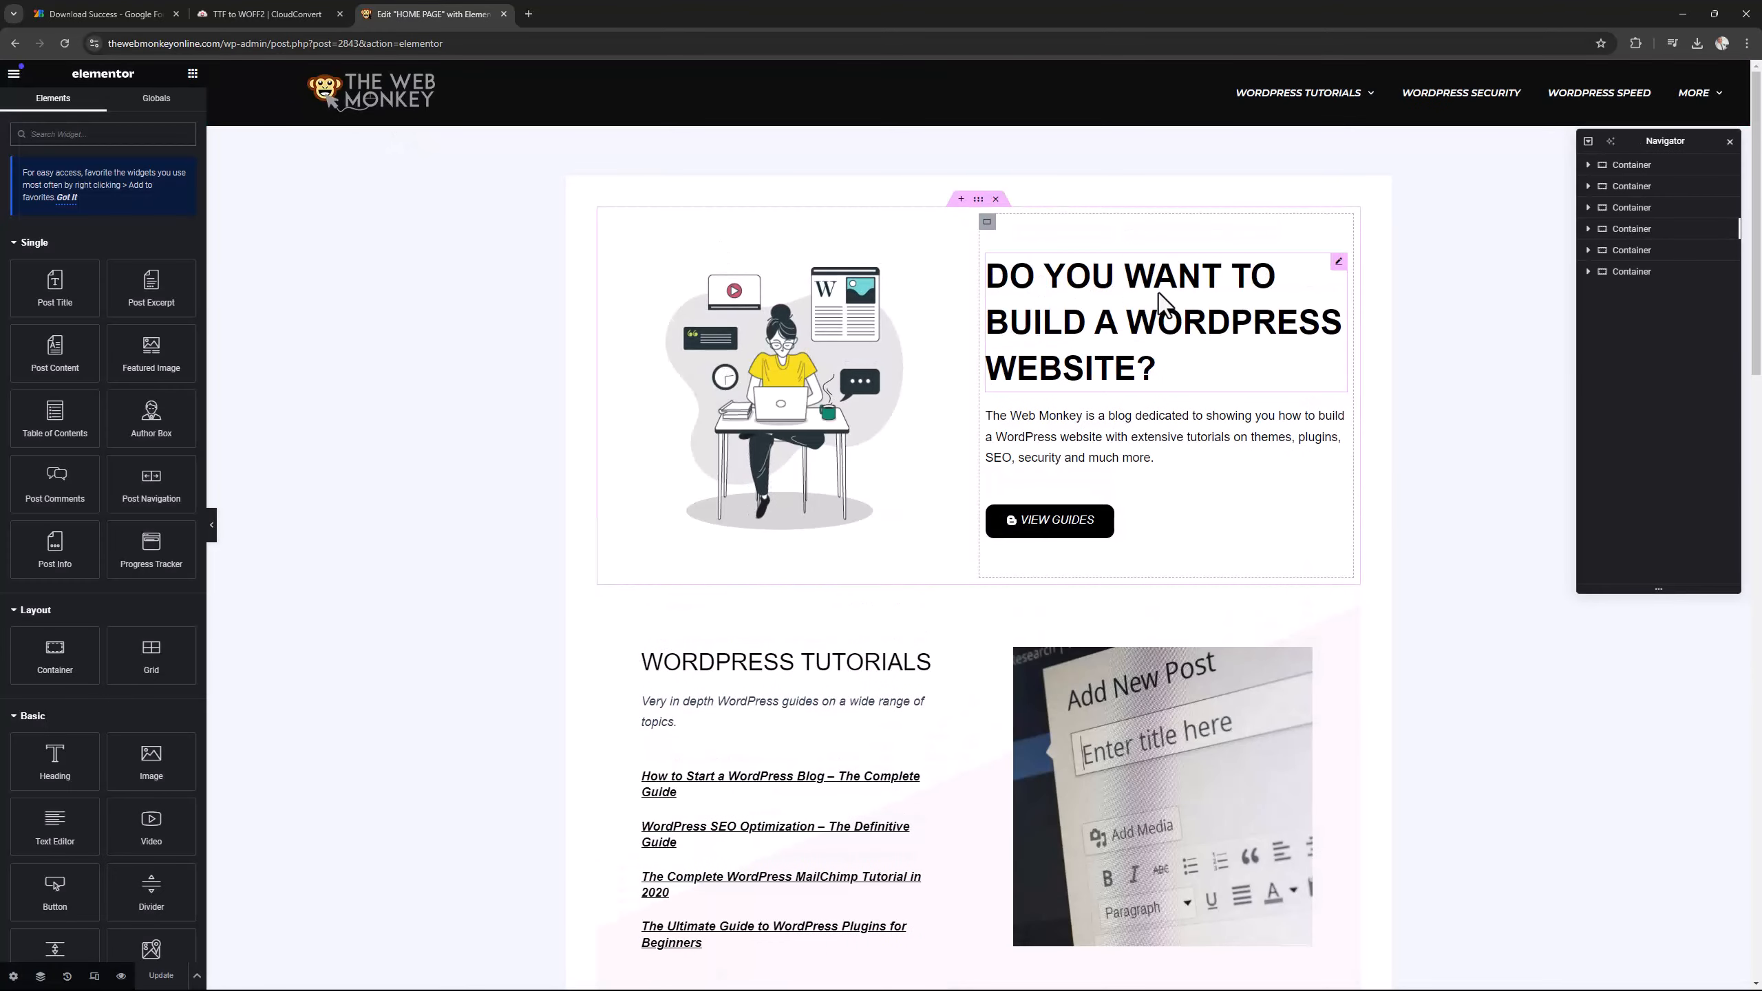
Set the typography family of the "Do you want to build a WordPress website?" heading to My Montserrat.
click(1160, 304)
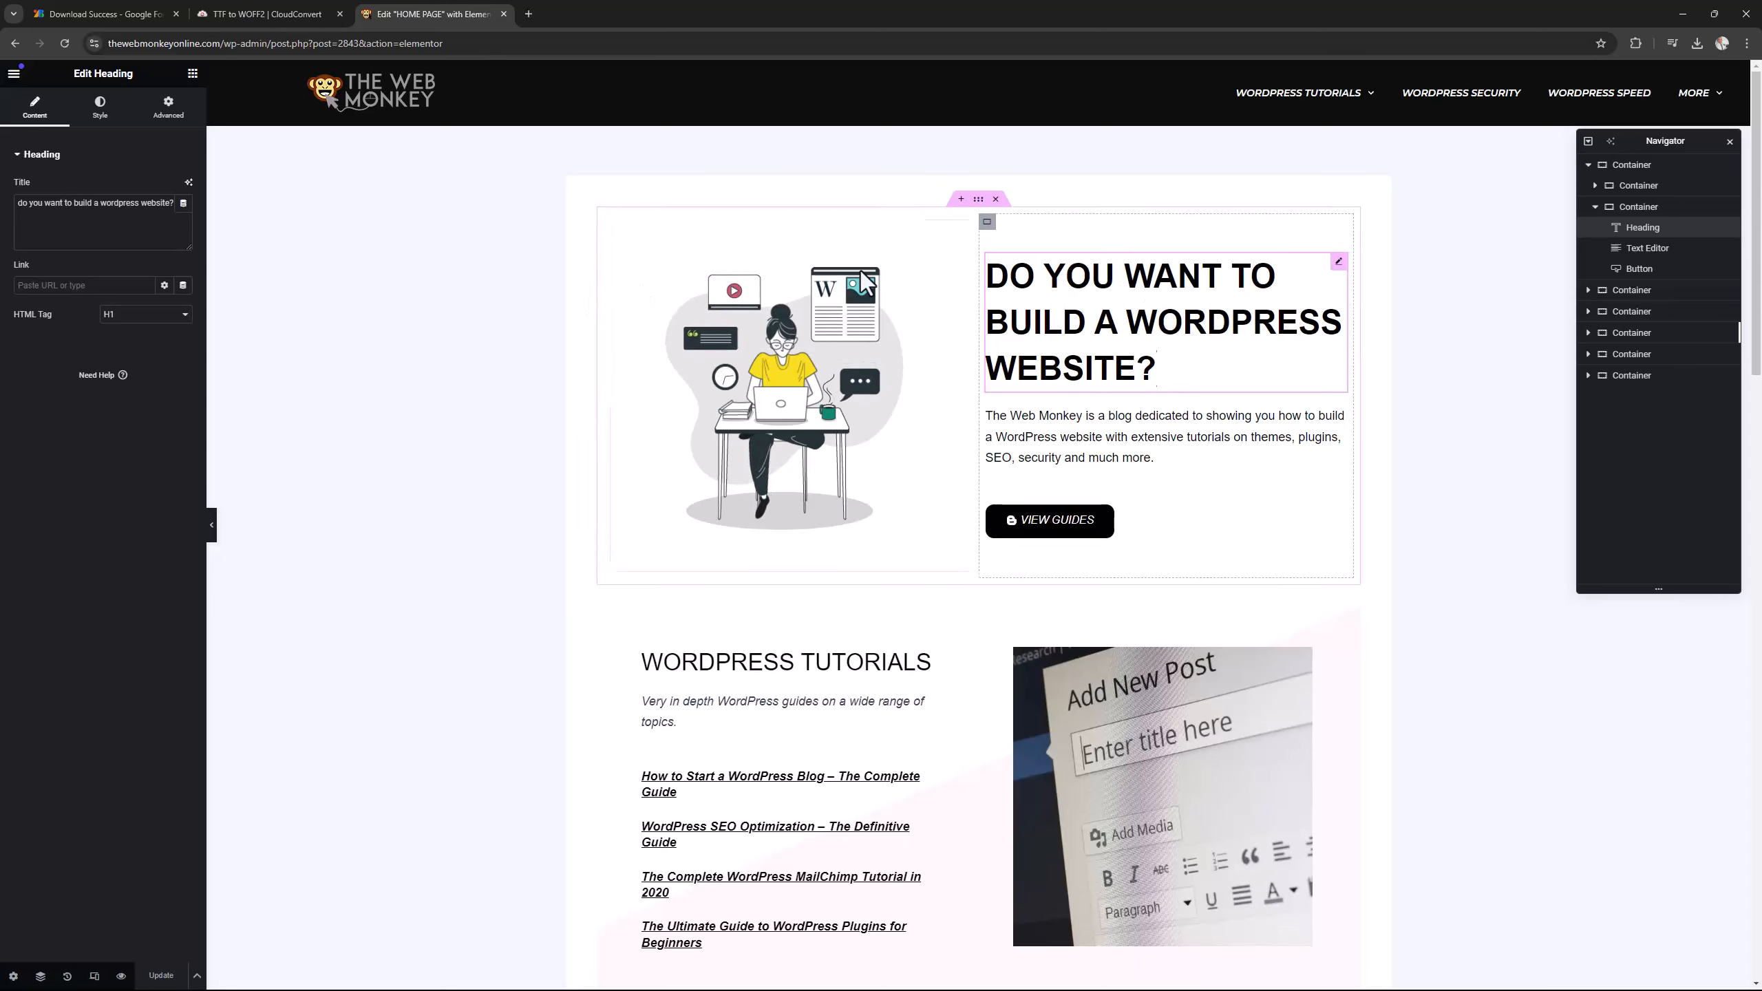
click(102, 111)
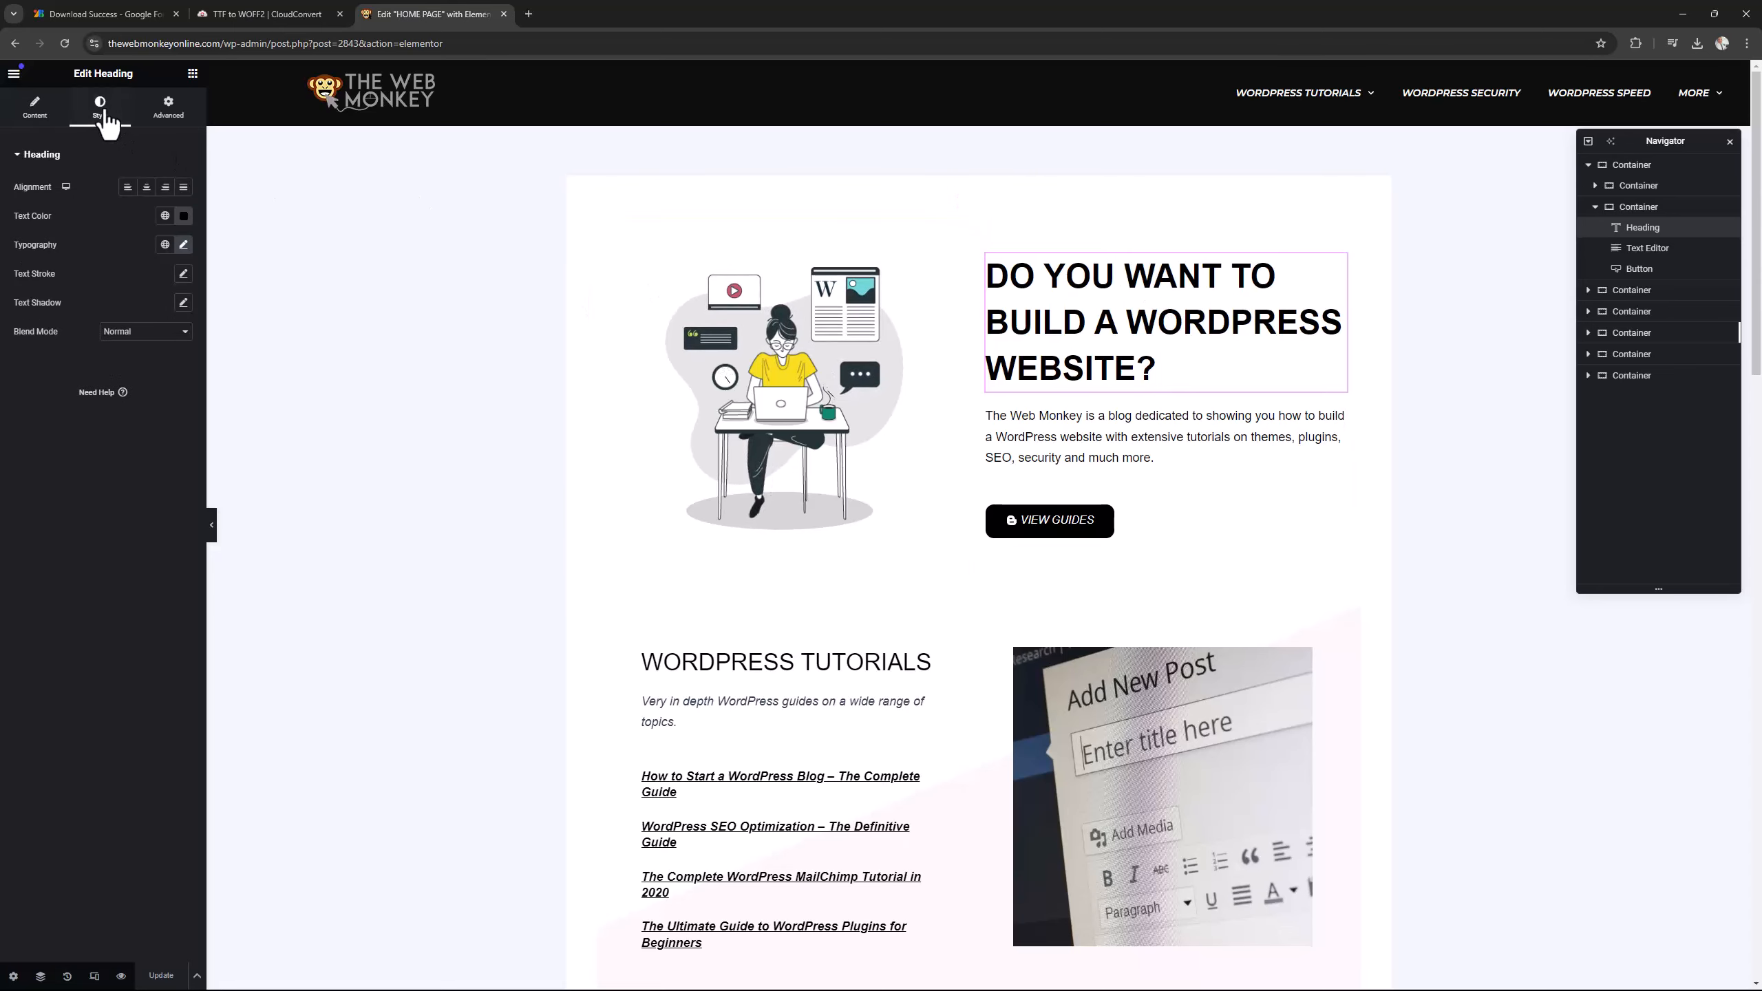
click(184, 245)
click(138, 309)
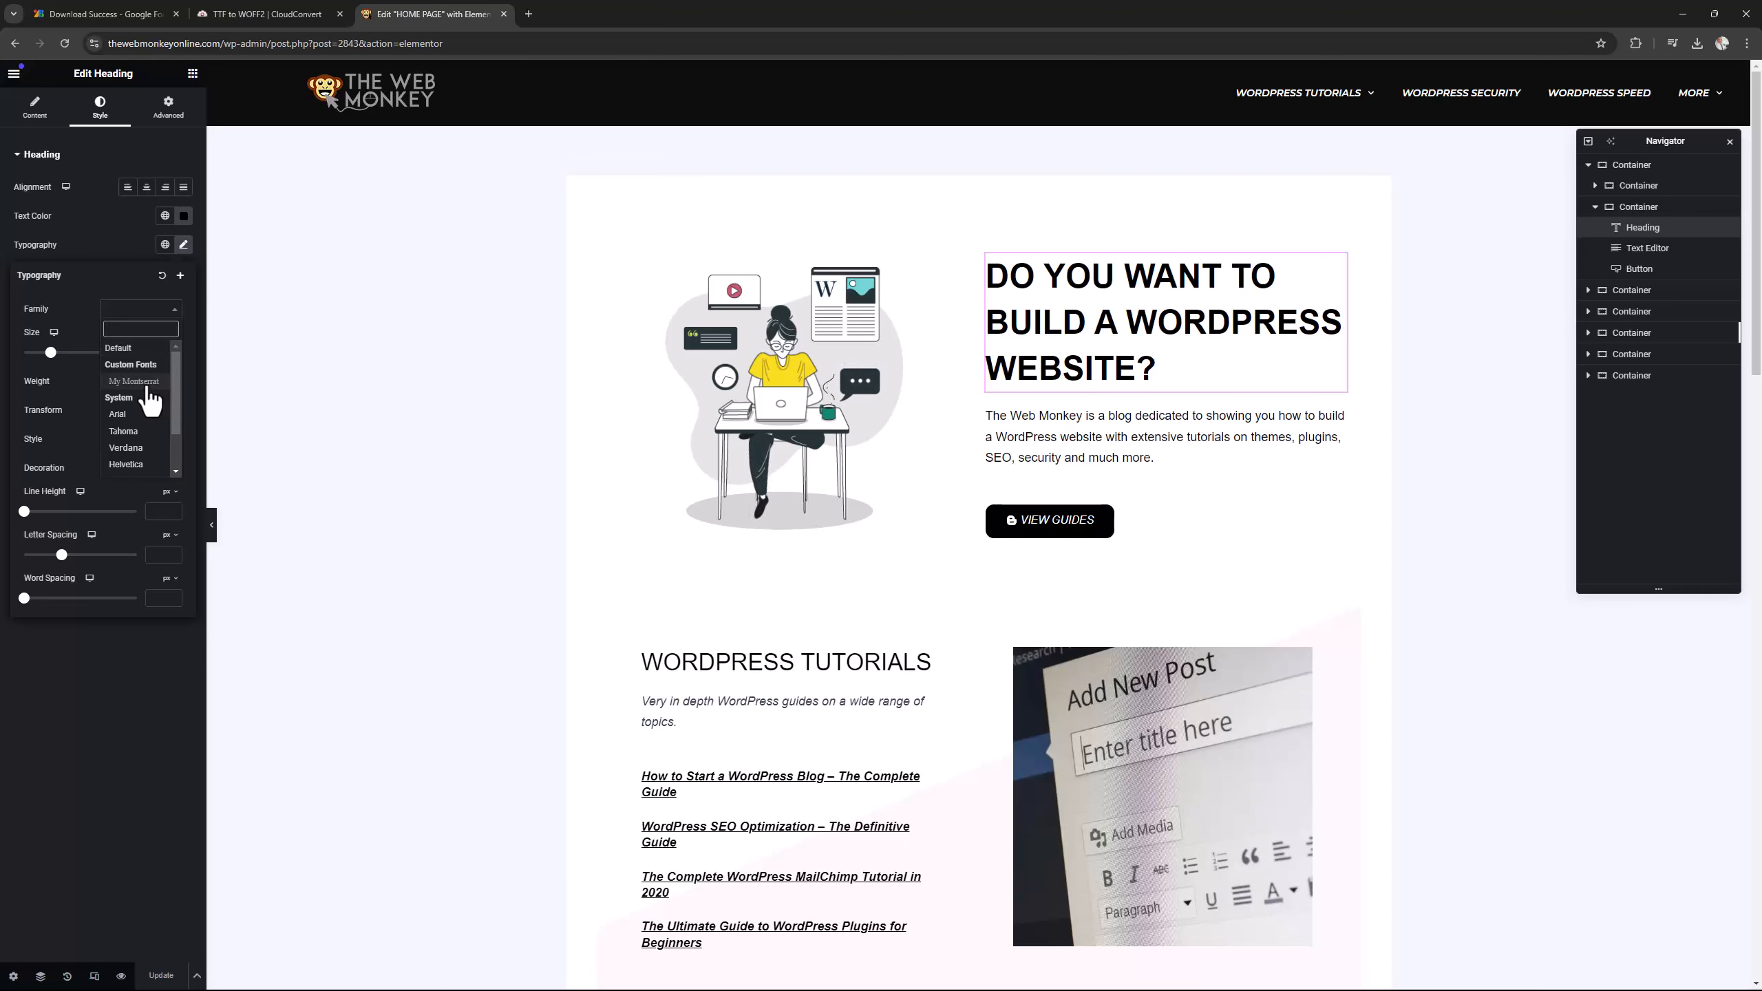
click(134, 382)
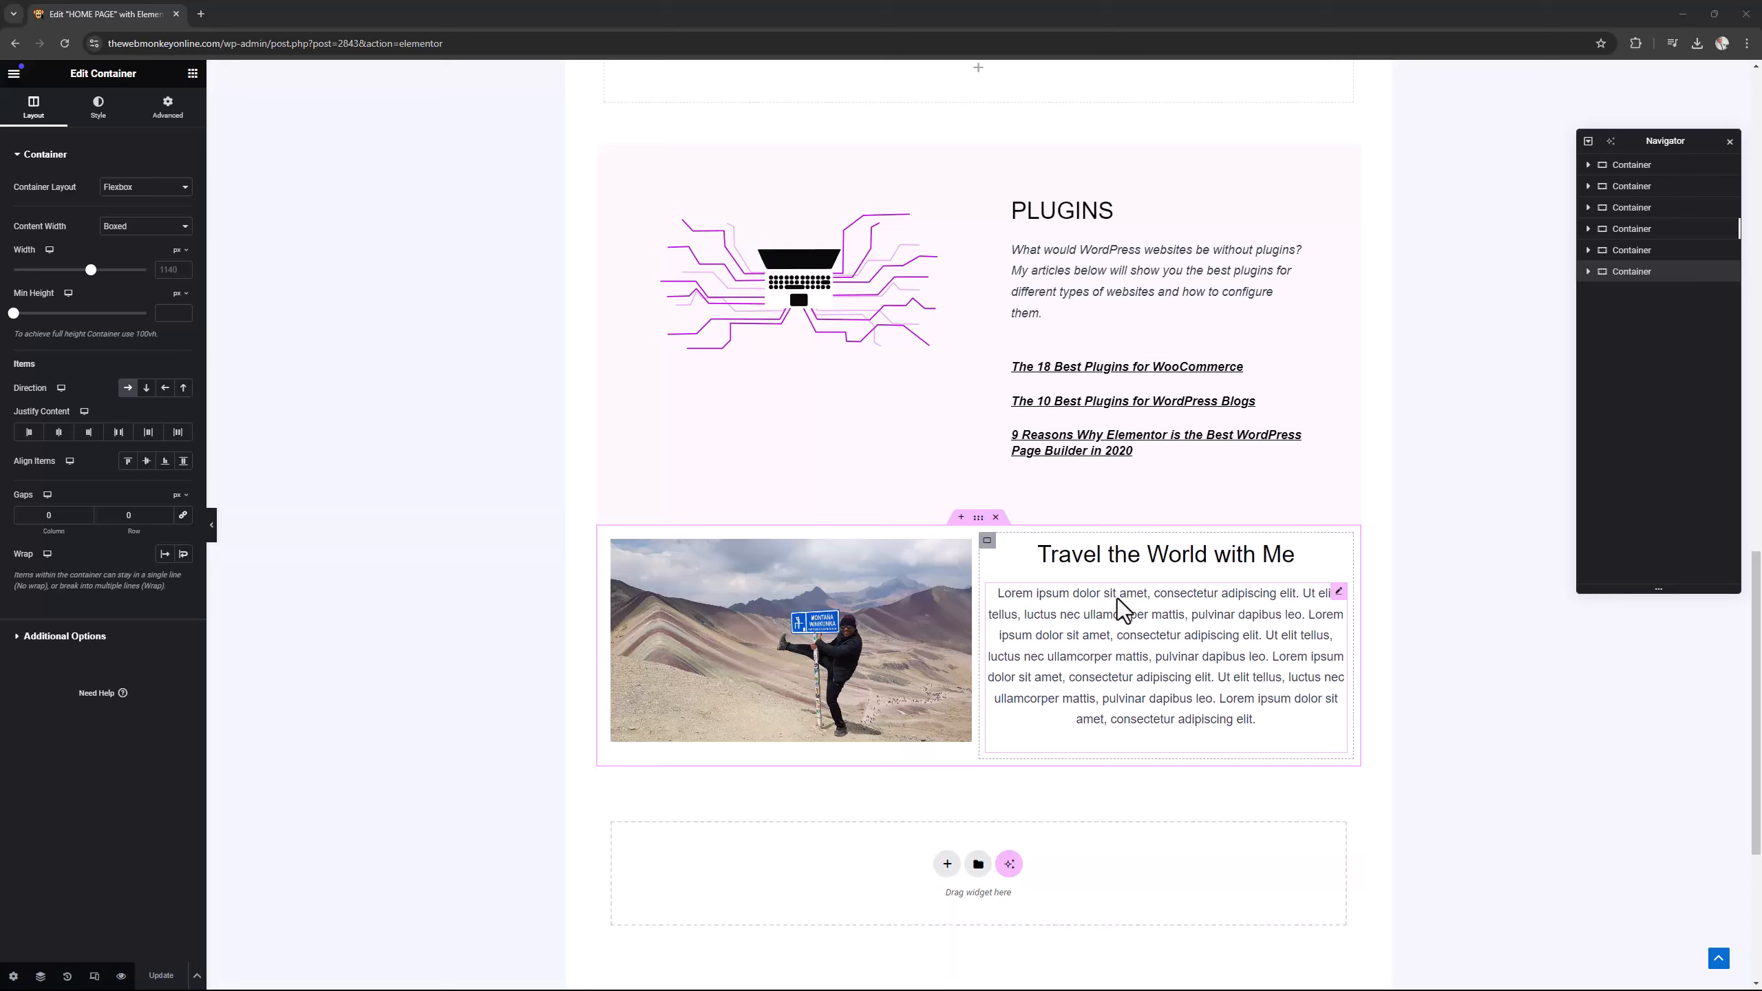
Expand the "Travel the World with Me" section's nested containers in the Navigator to examine its element structure.
click(1589, 273)
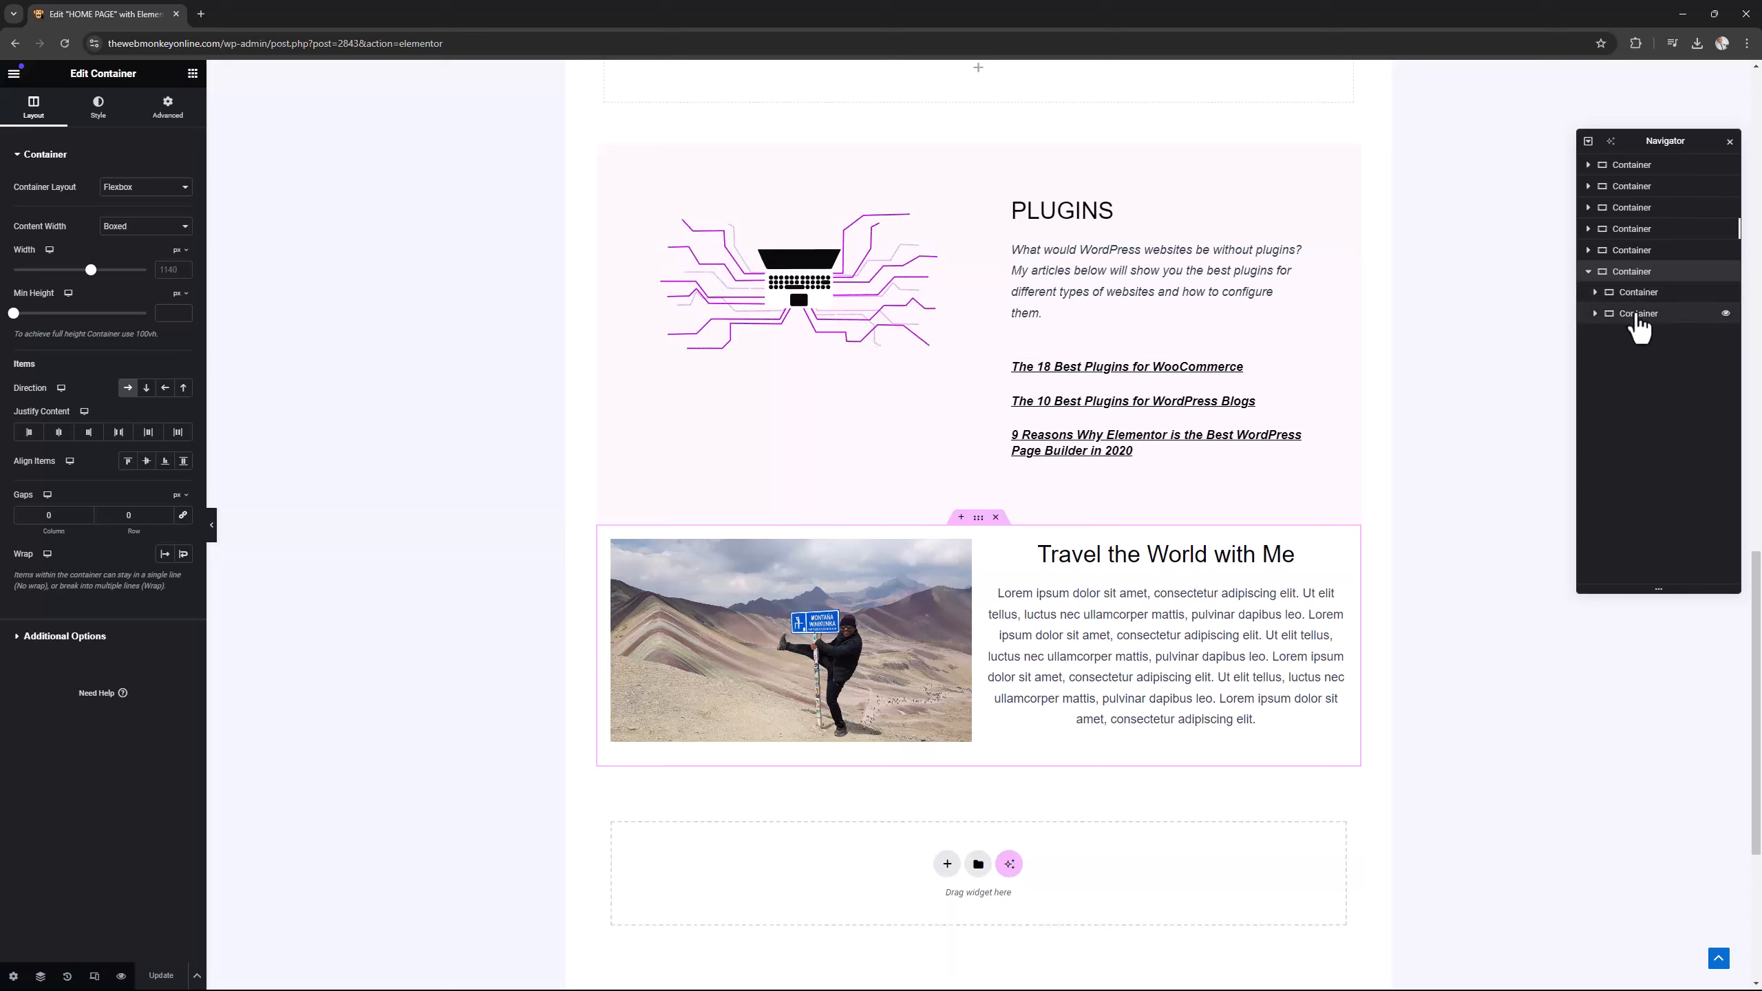
click(1597, 295)
click(1595, 293)
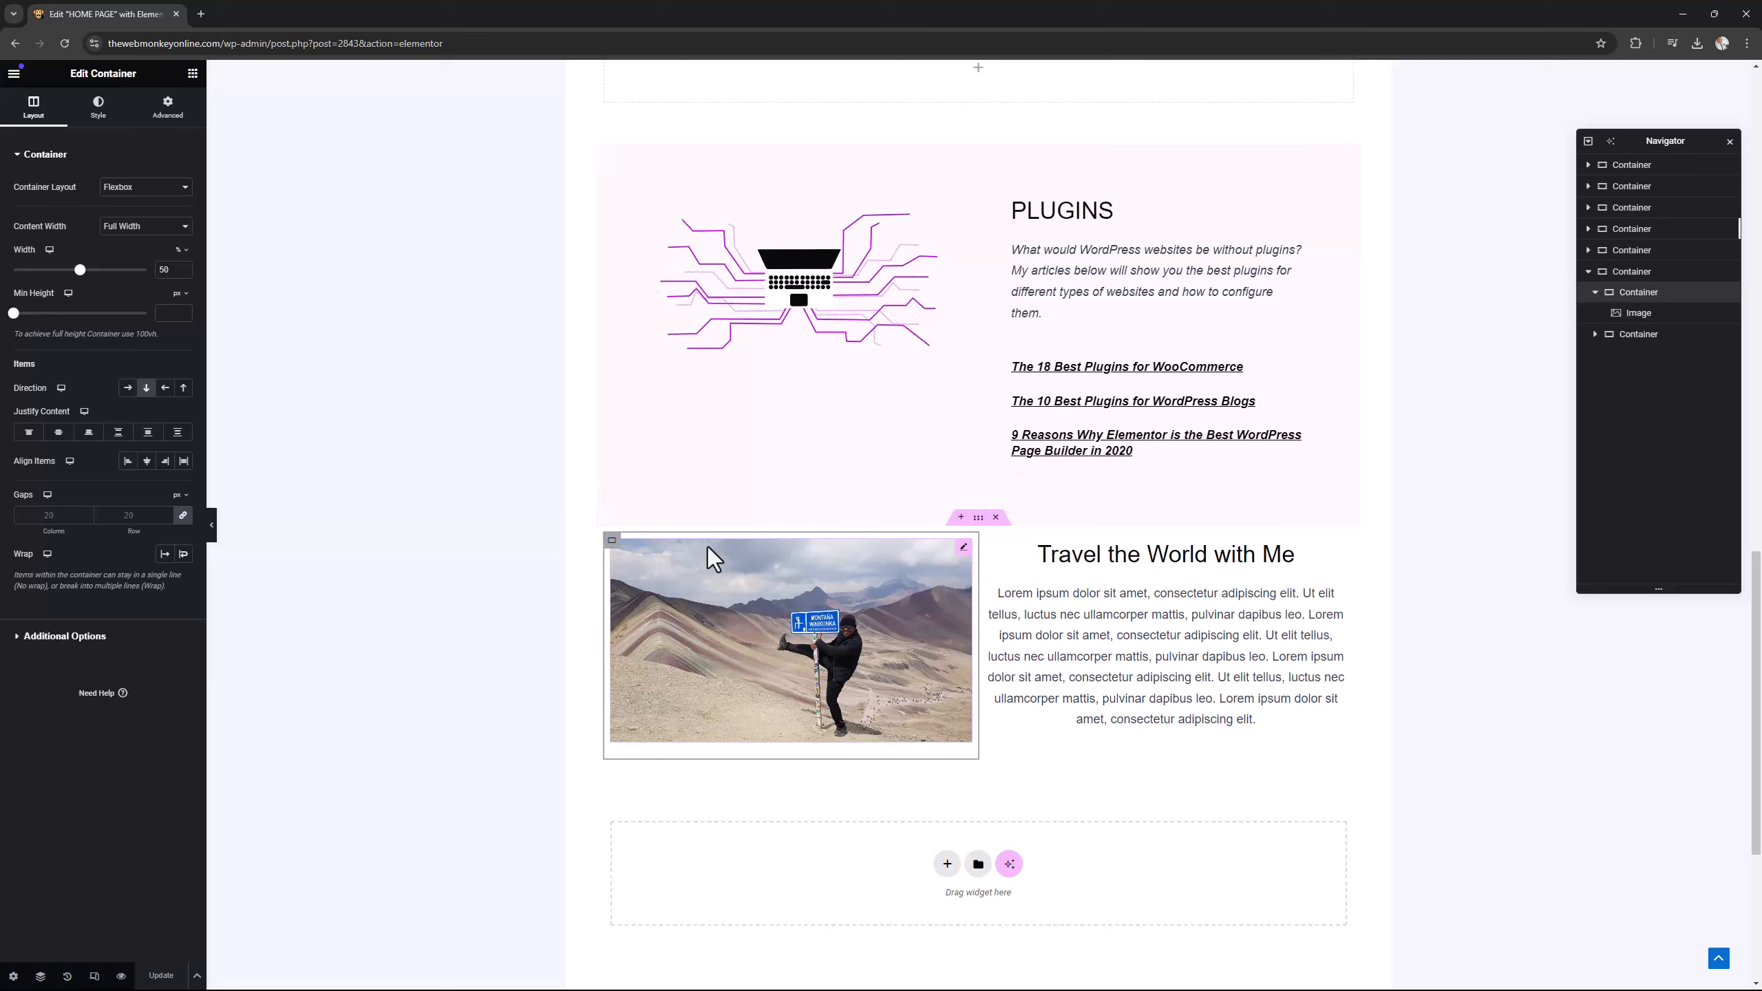
click(1595, 334)
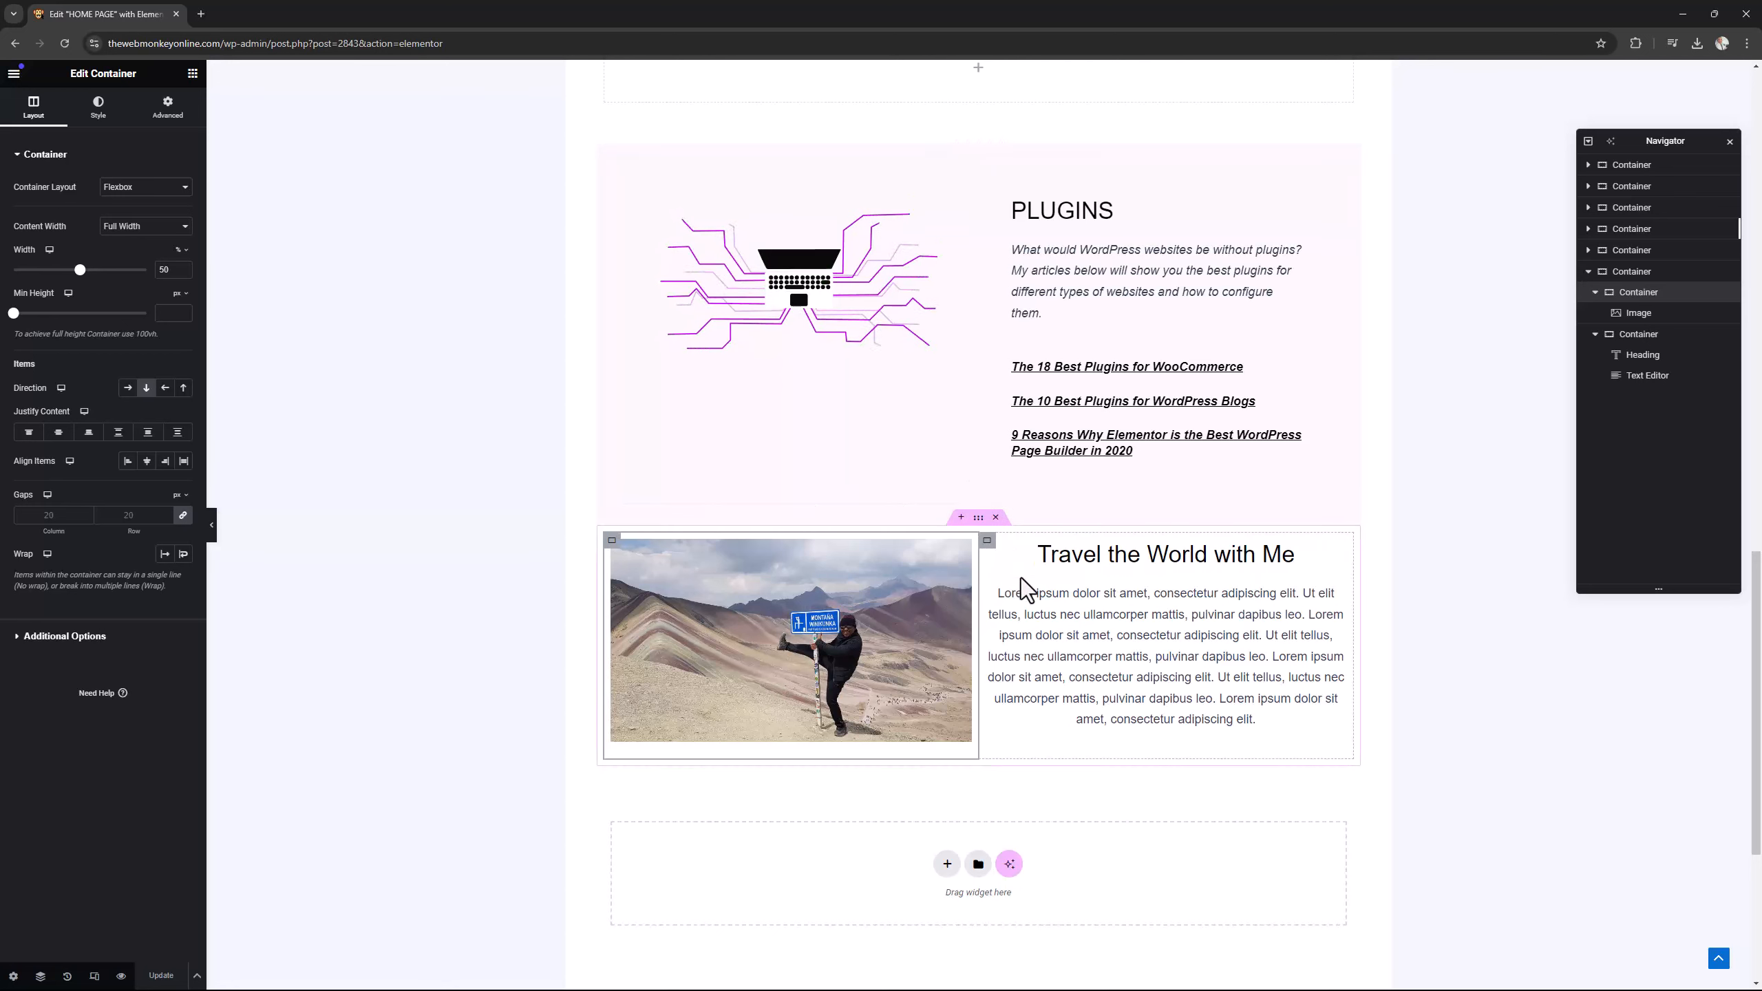
Add a new single-column flexbox container below the "Travel the World with Me" section.
scroll(1070, 630, down, 2)
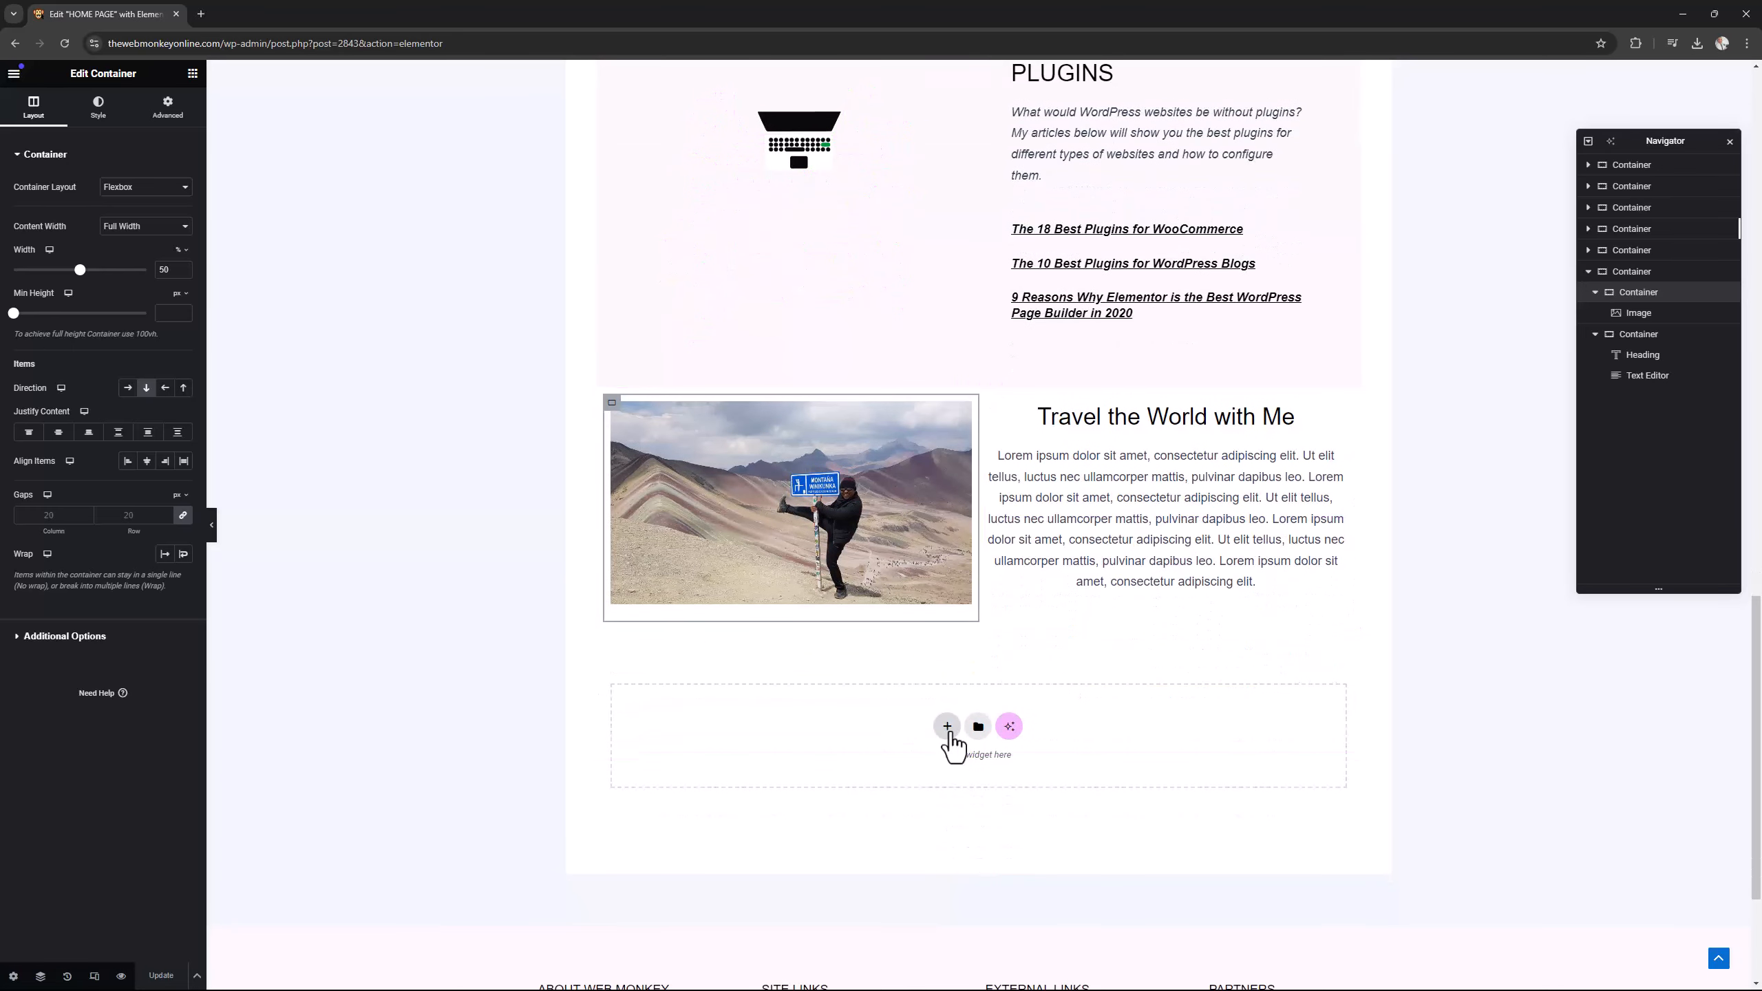
click(952, 731)
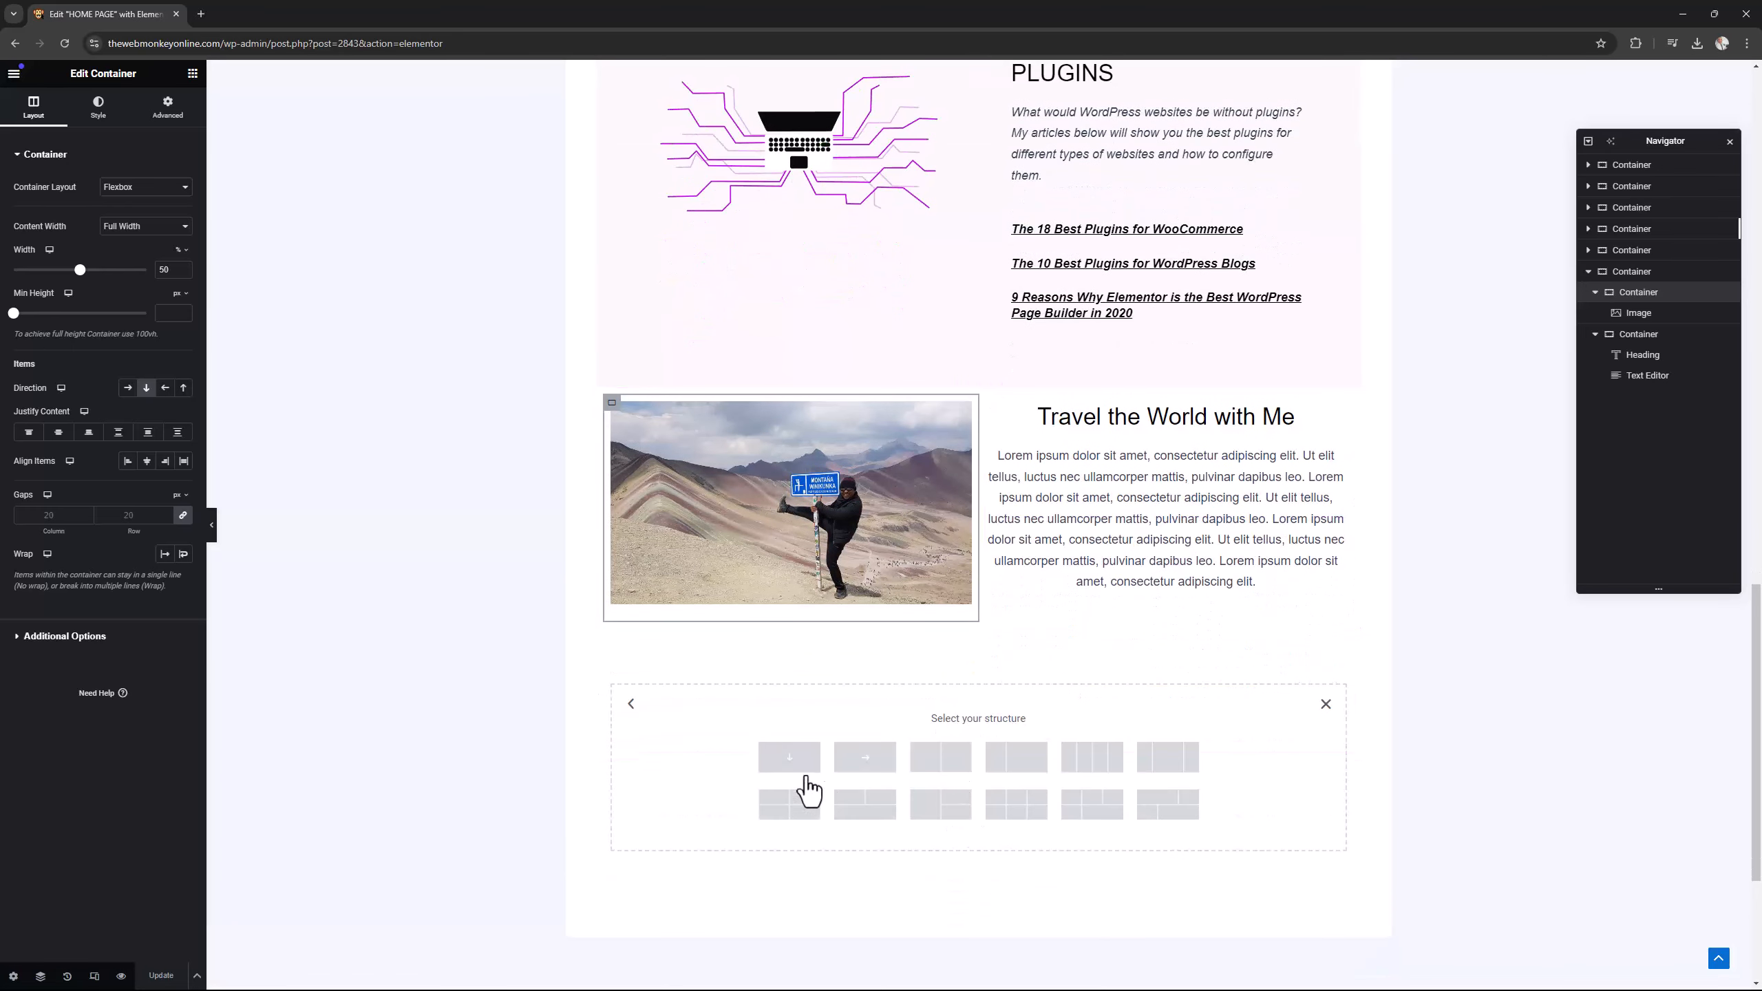
click(792, 772)
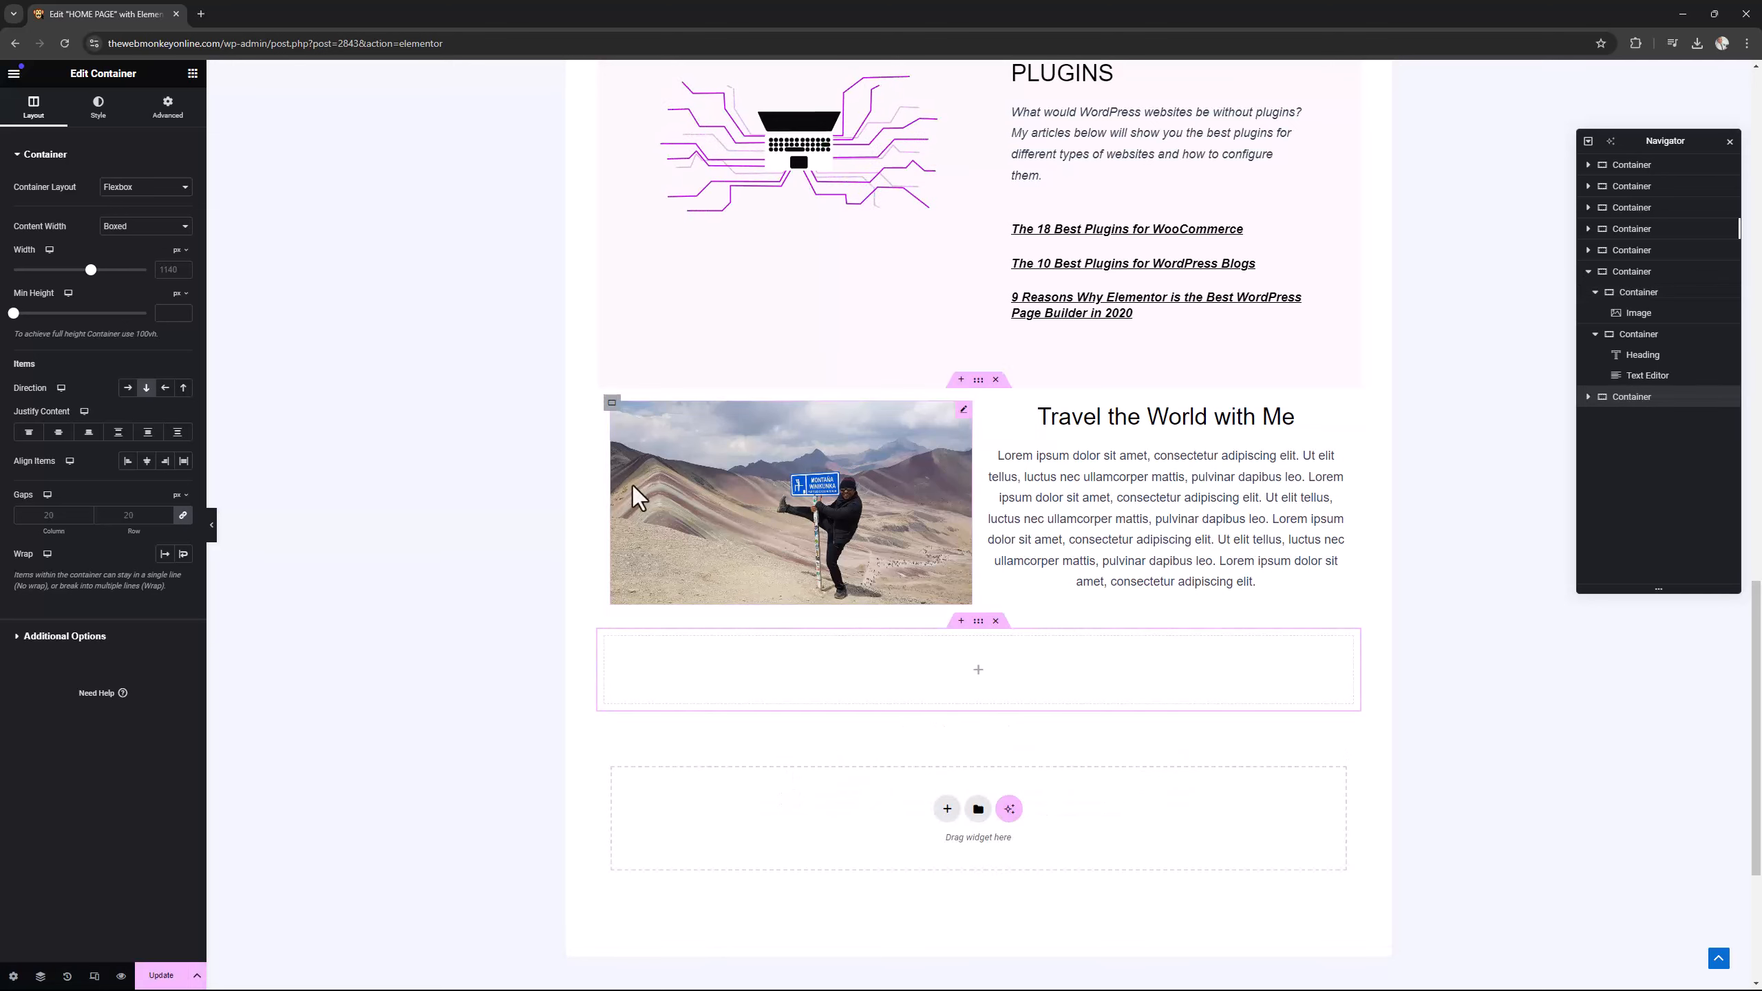
Place an Image Box widget in the new empty container.
click(191, 74)
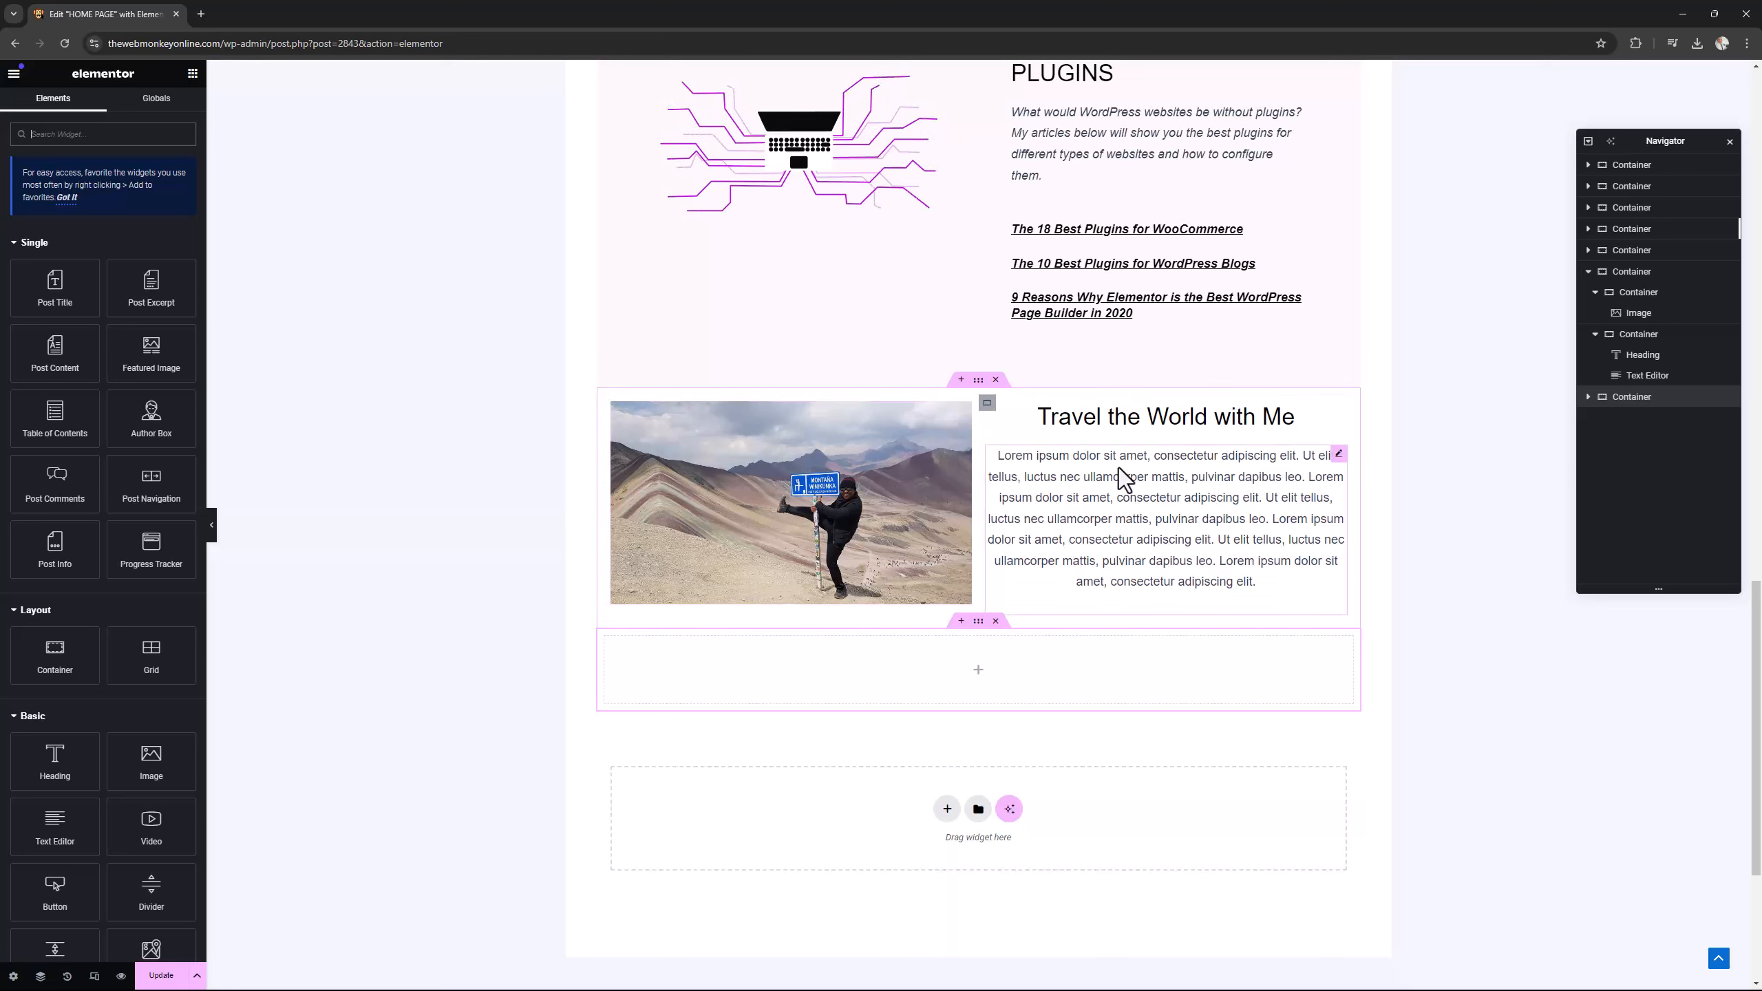
scroll(169, 638, down, 12)
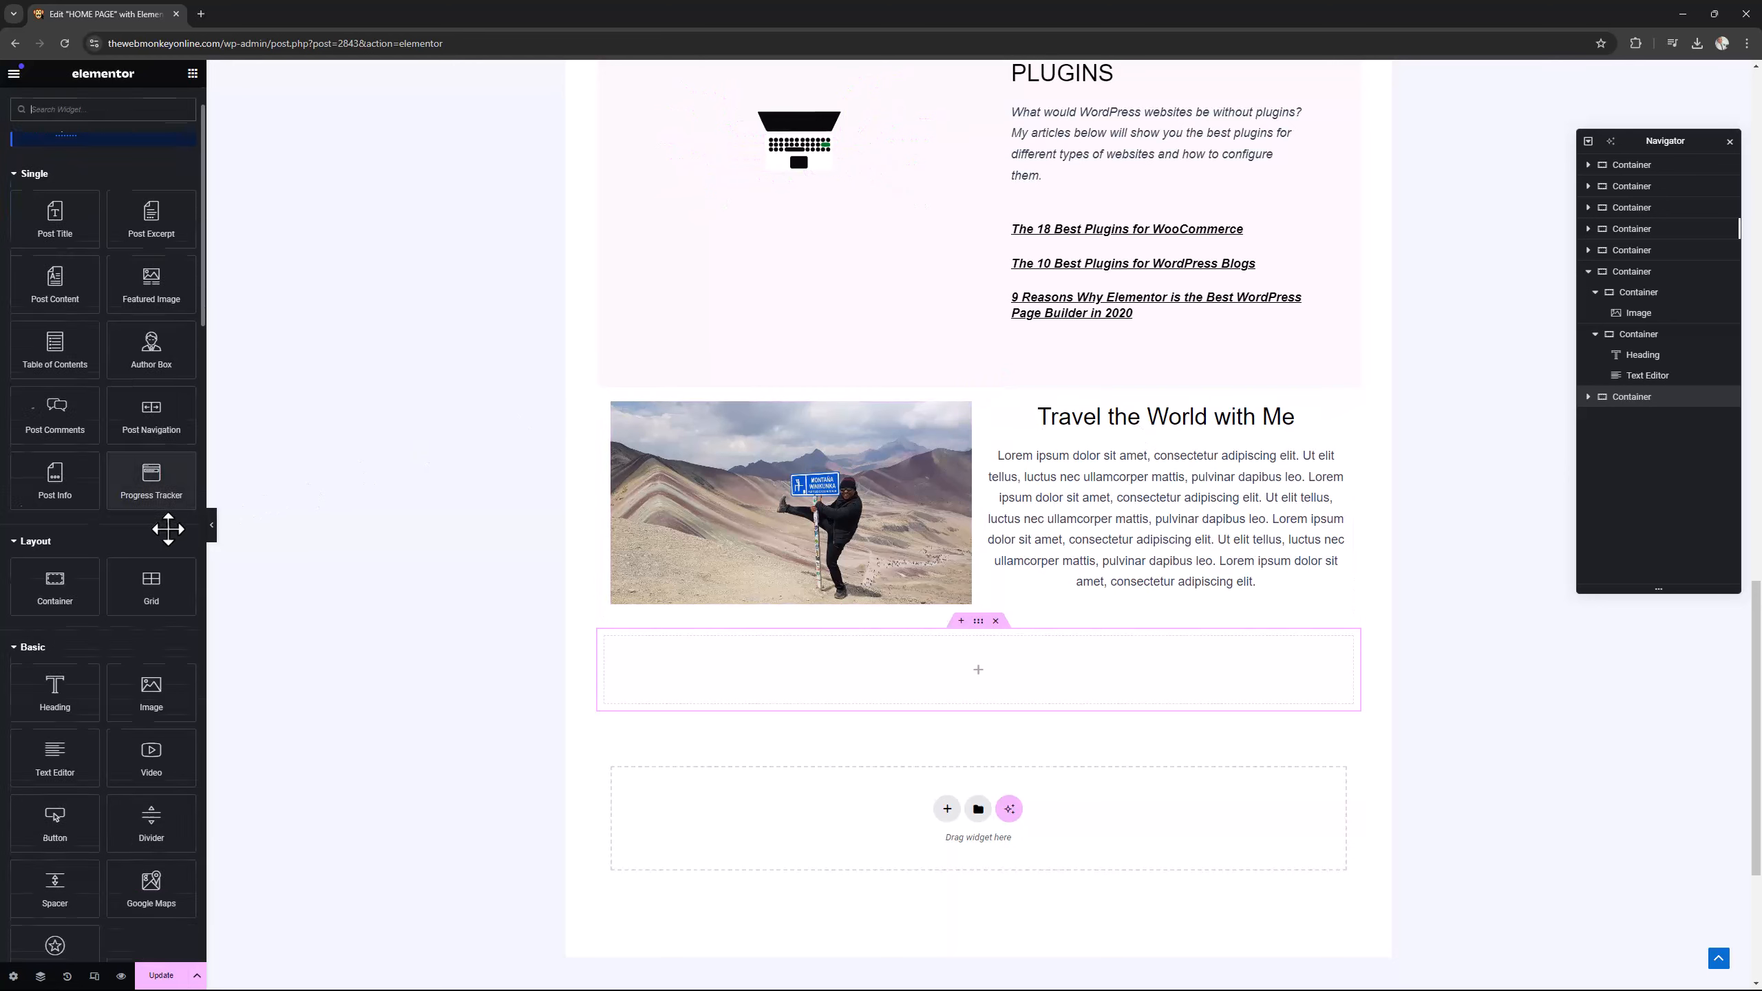
scroll(167, 529, down, 8)
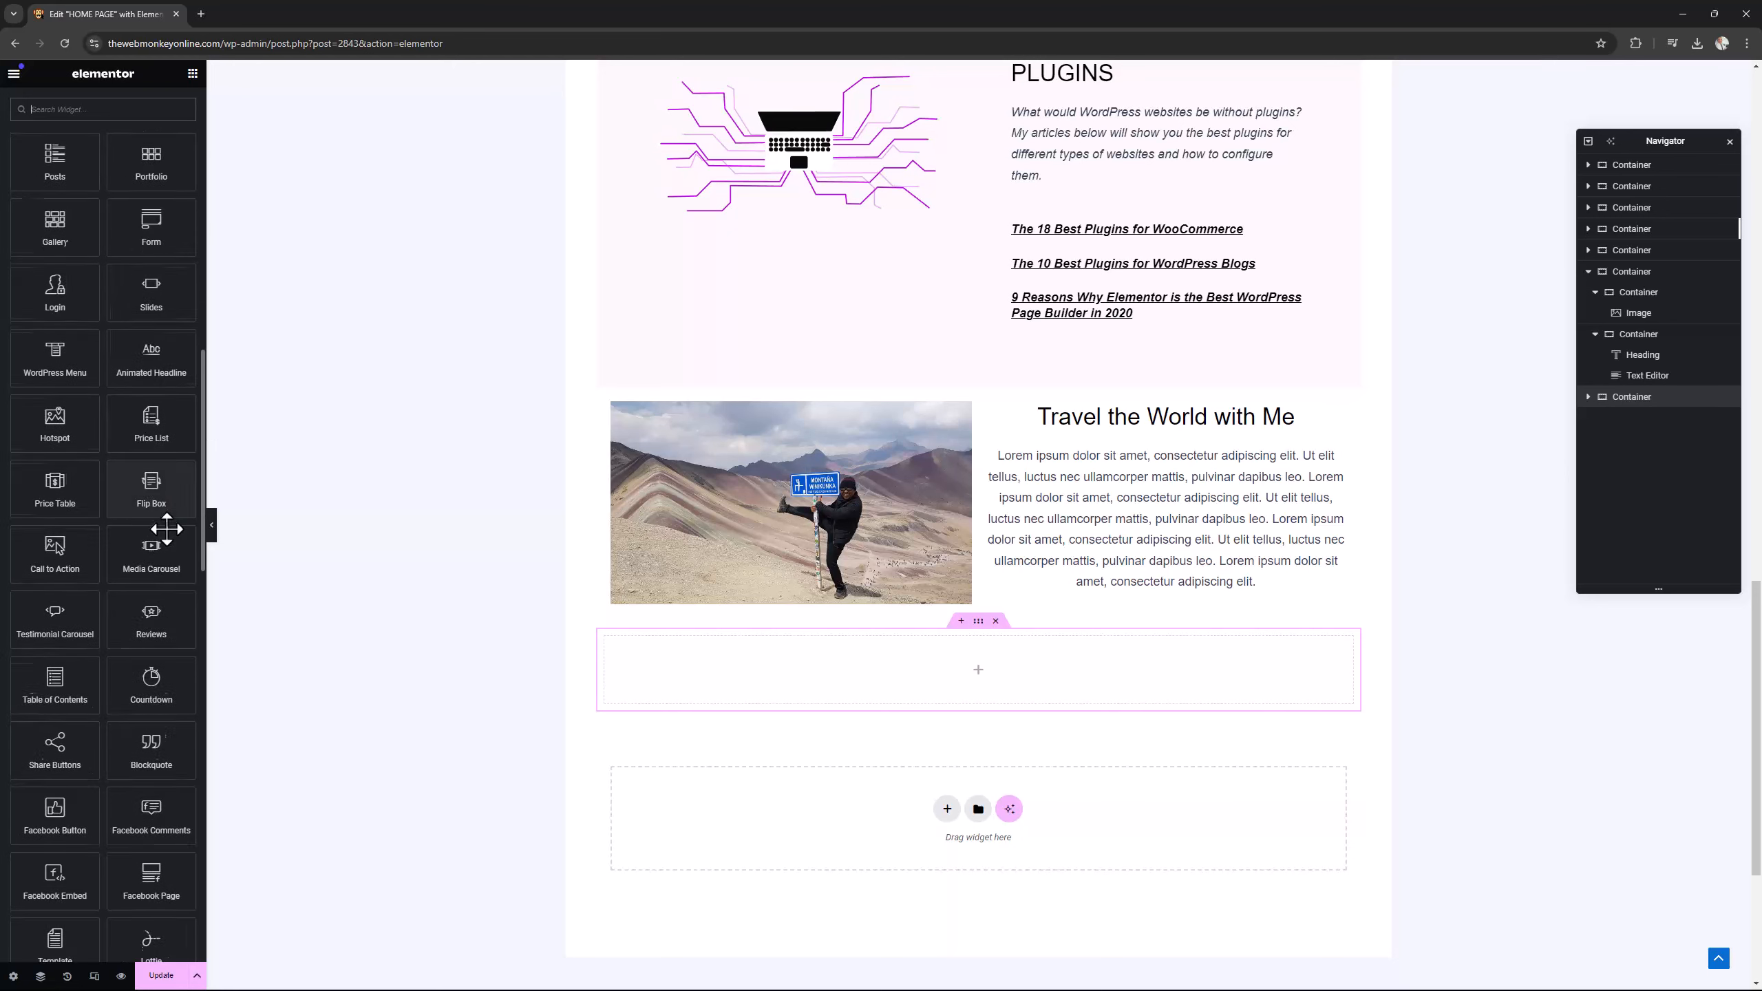
scroll(167, 528, down, 6)
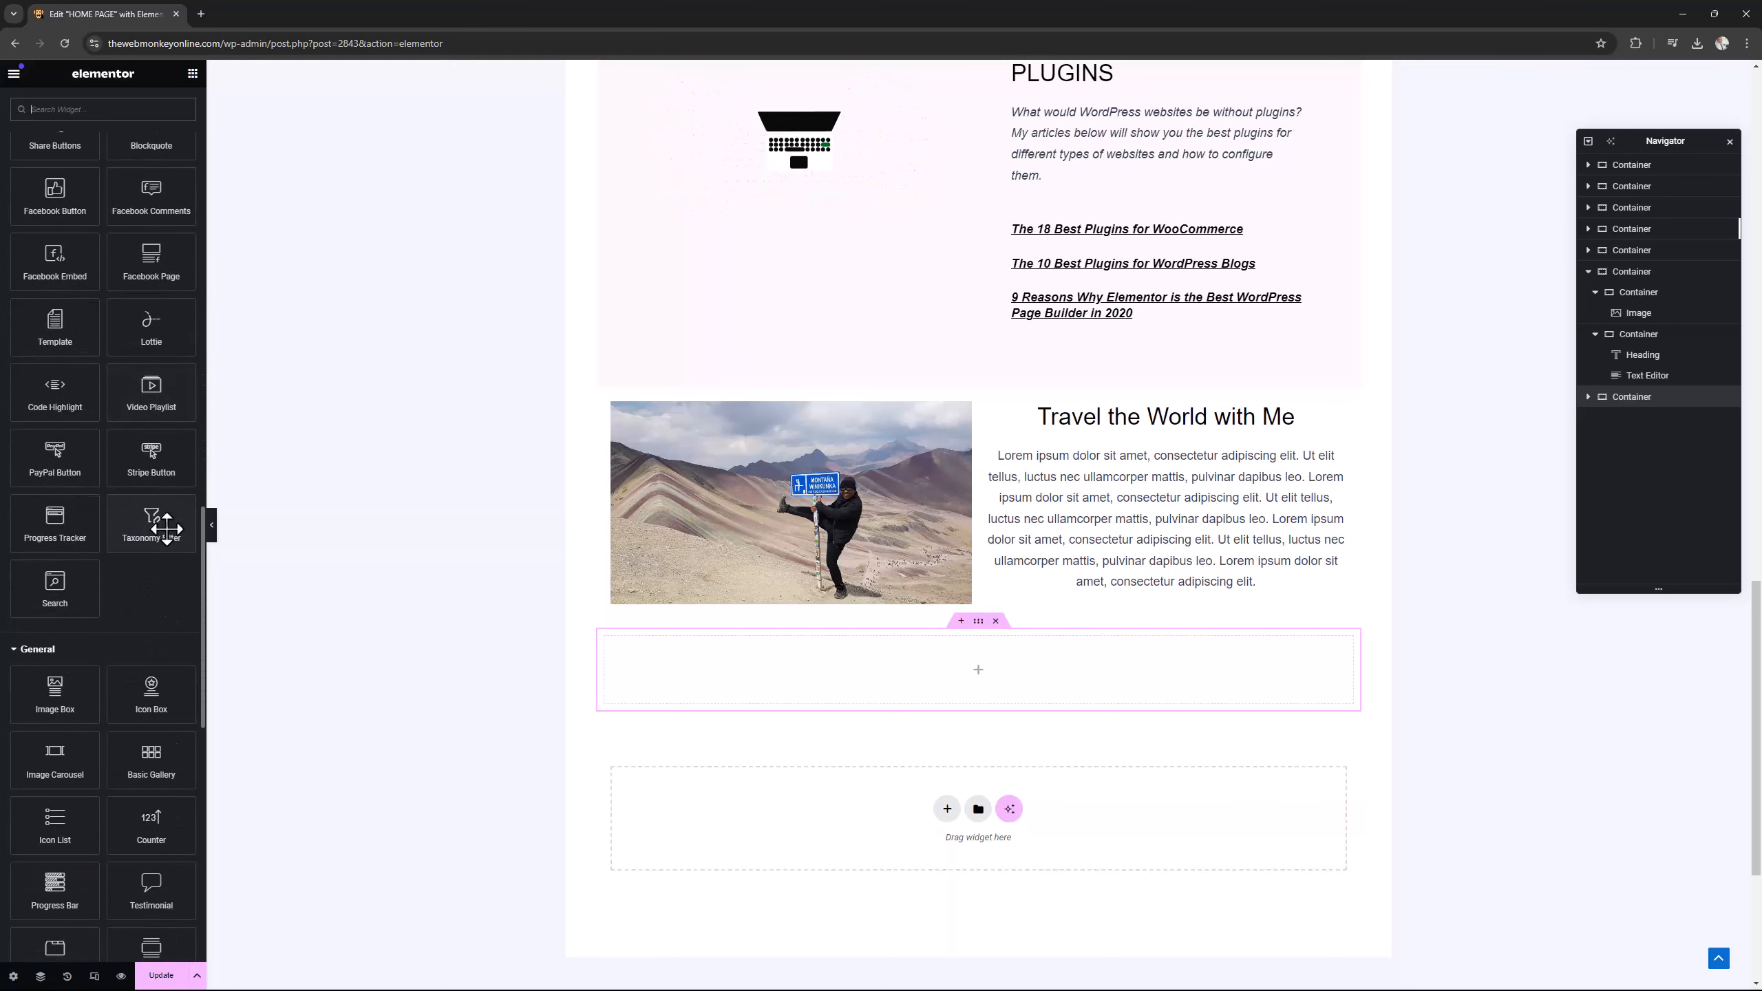
scroll(168, 534, down, 1)
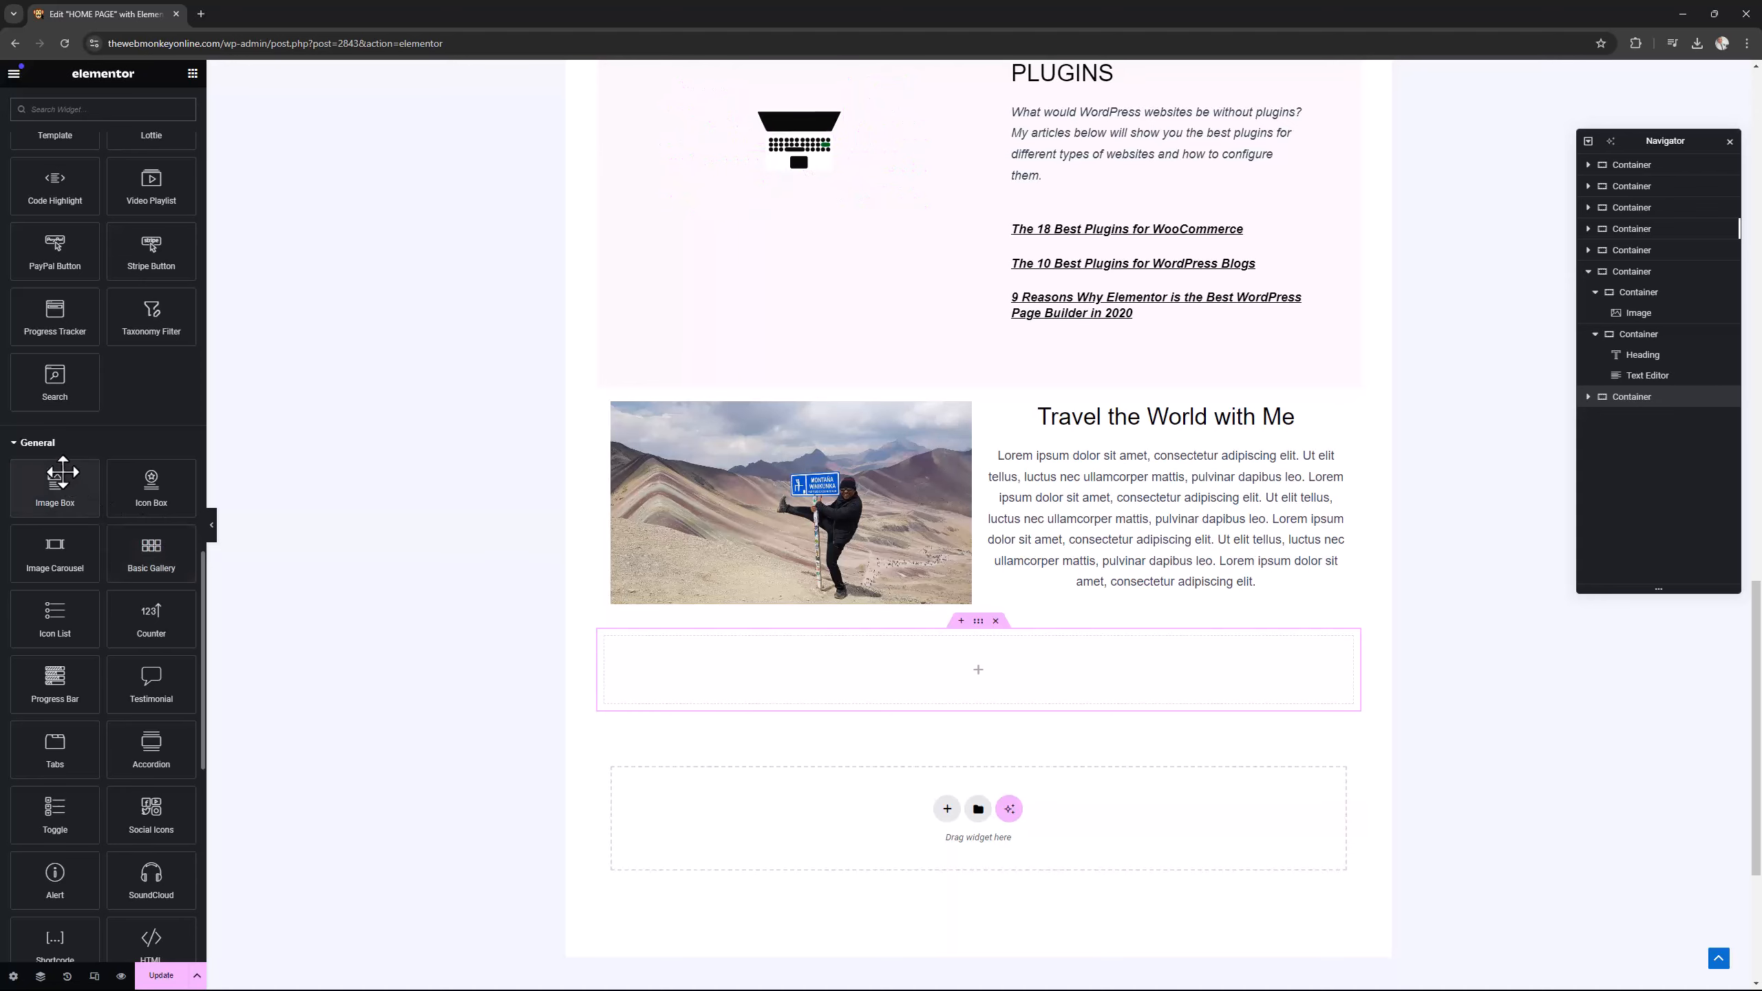
drag(54, 488, 981, 687)
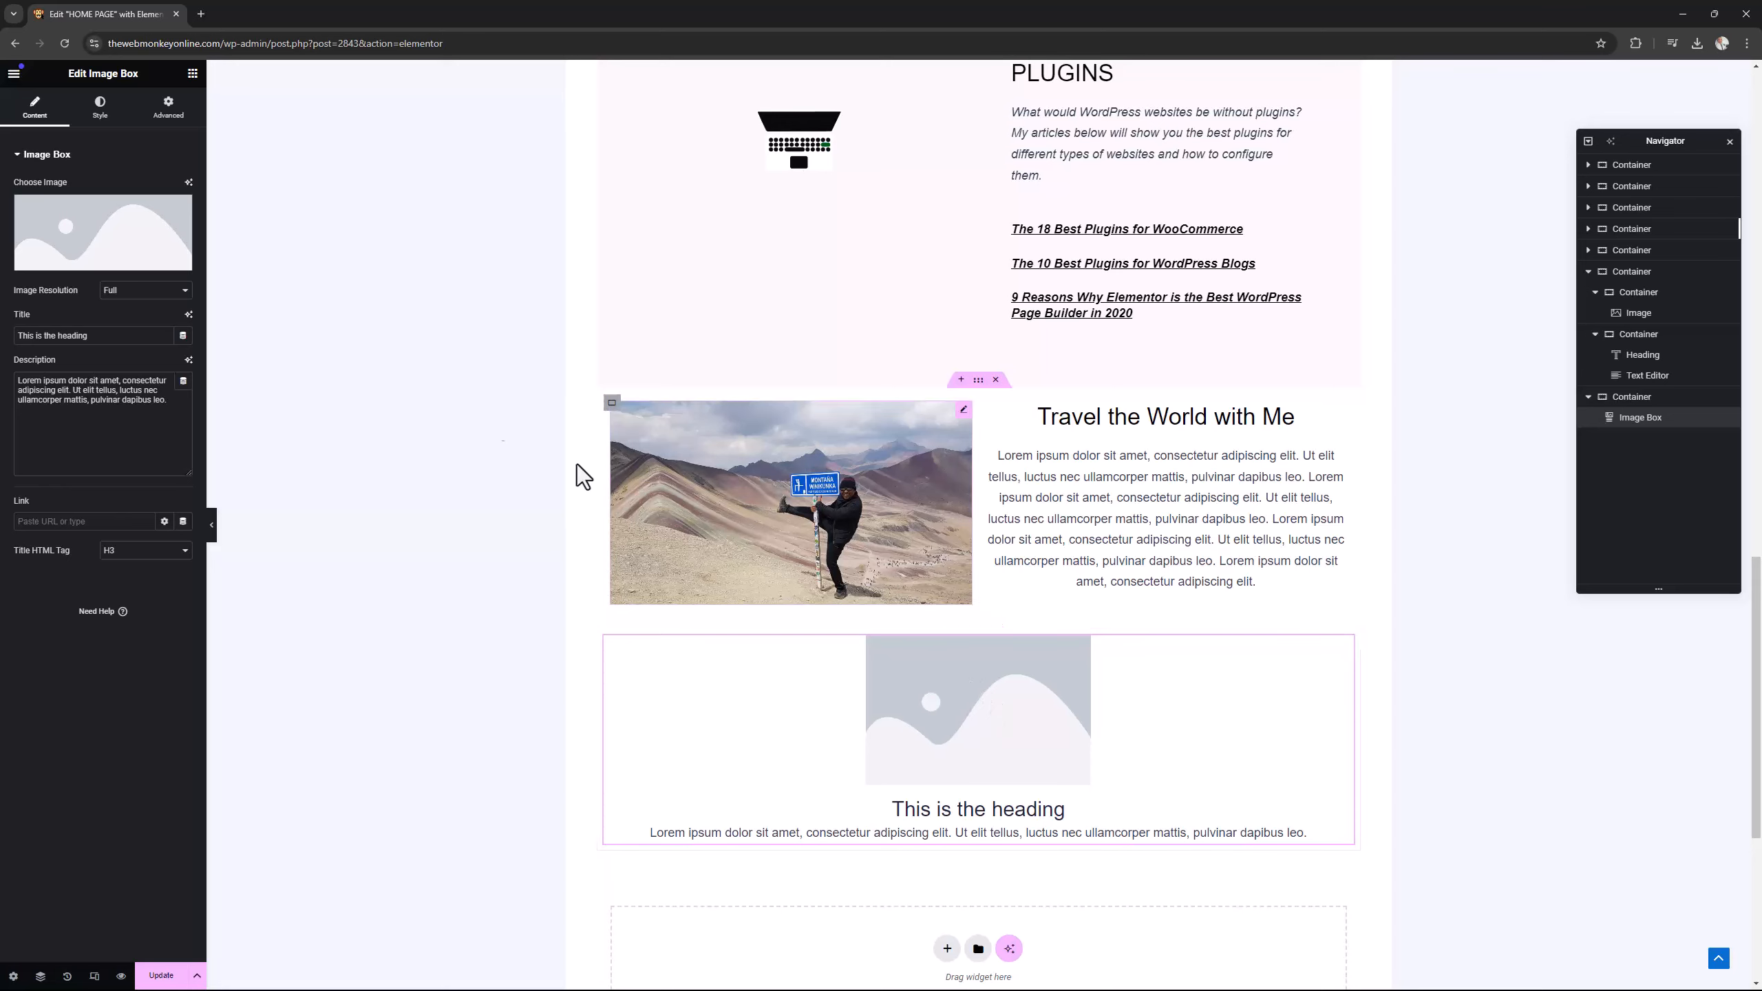
Choose the mountain photo with the blue sign from the media library as the image box's image.
click(109, 262)
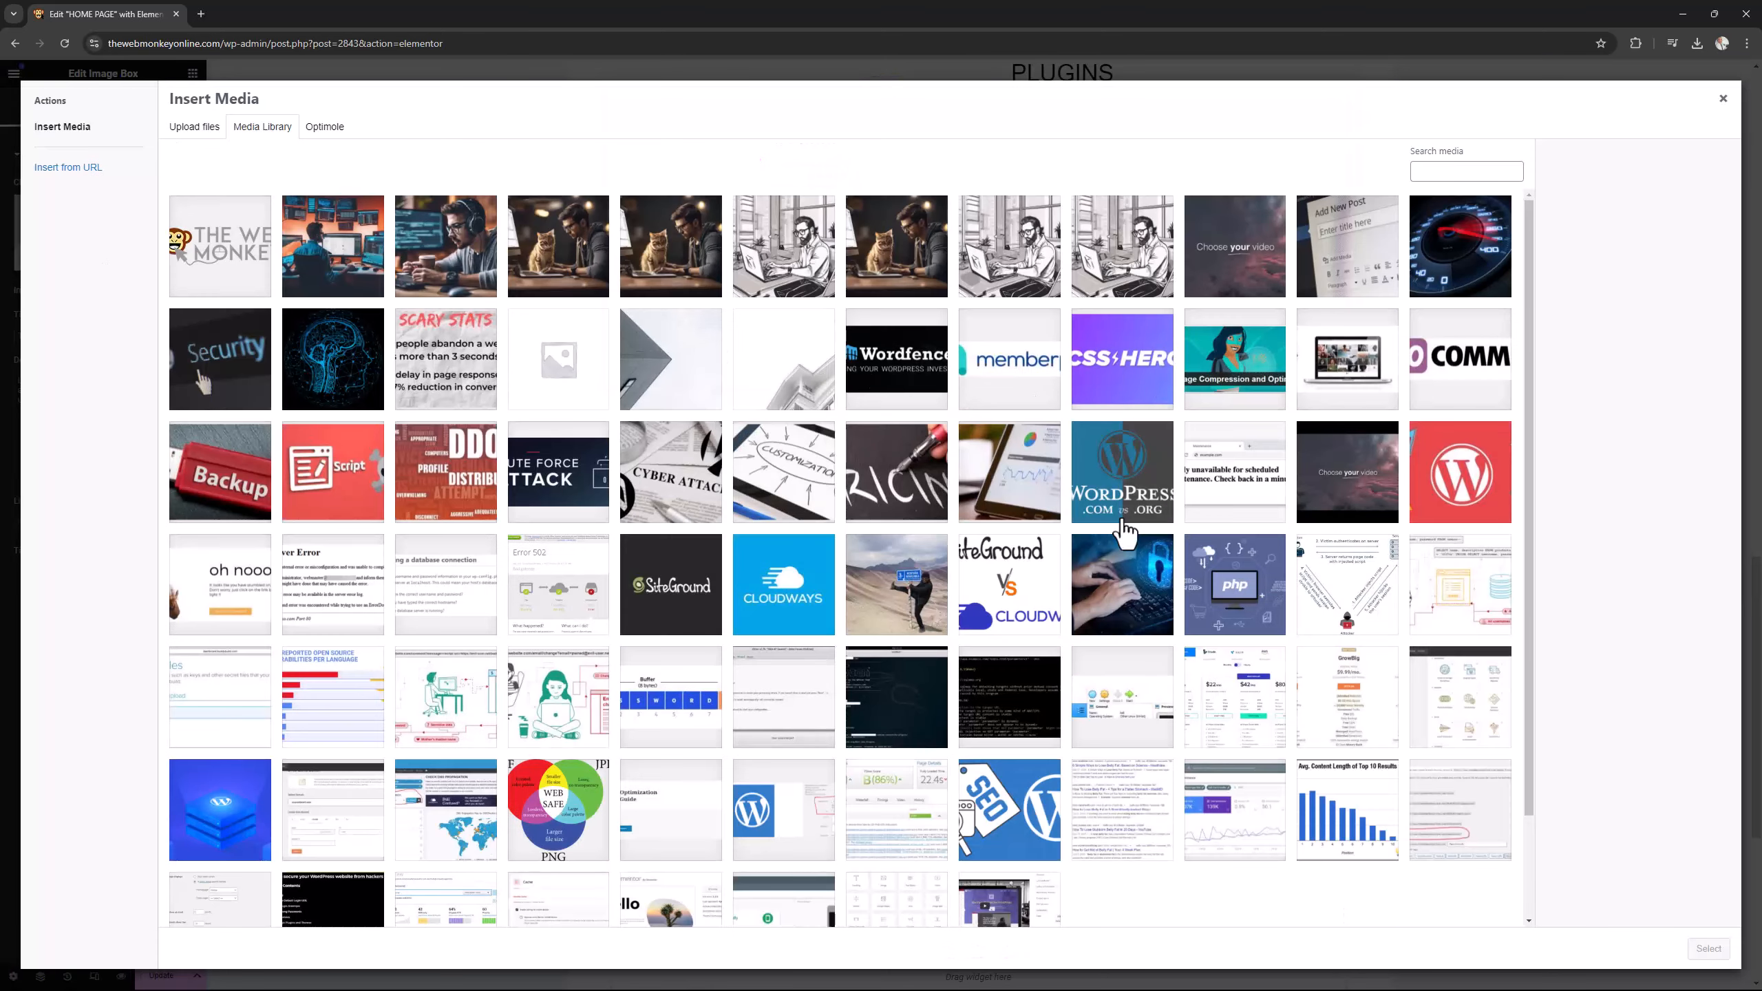
click(901, 583)
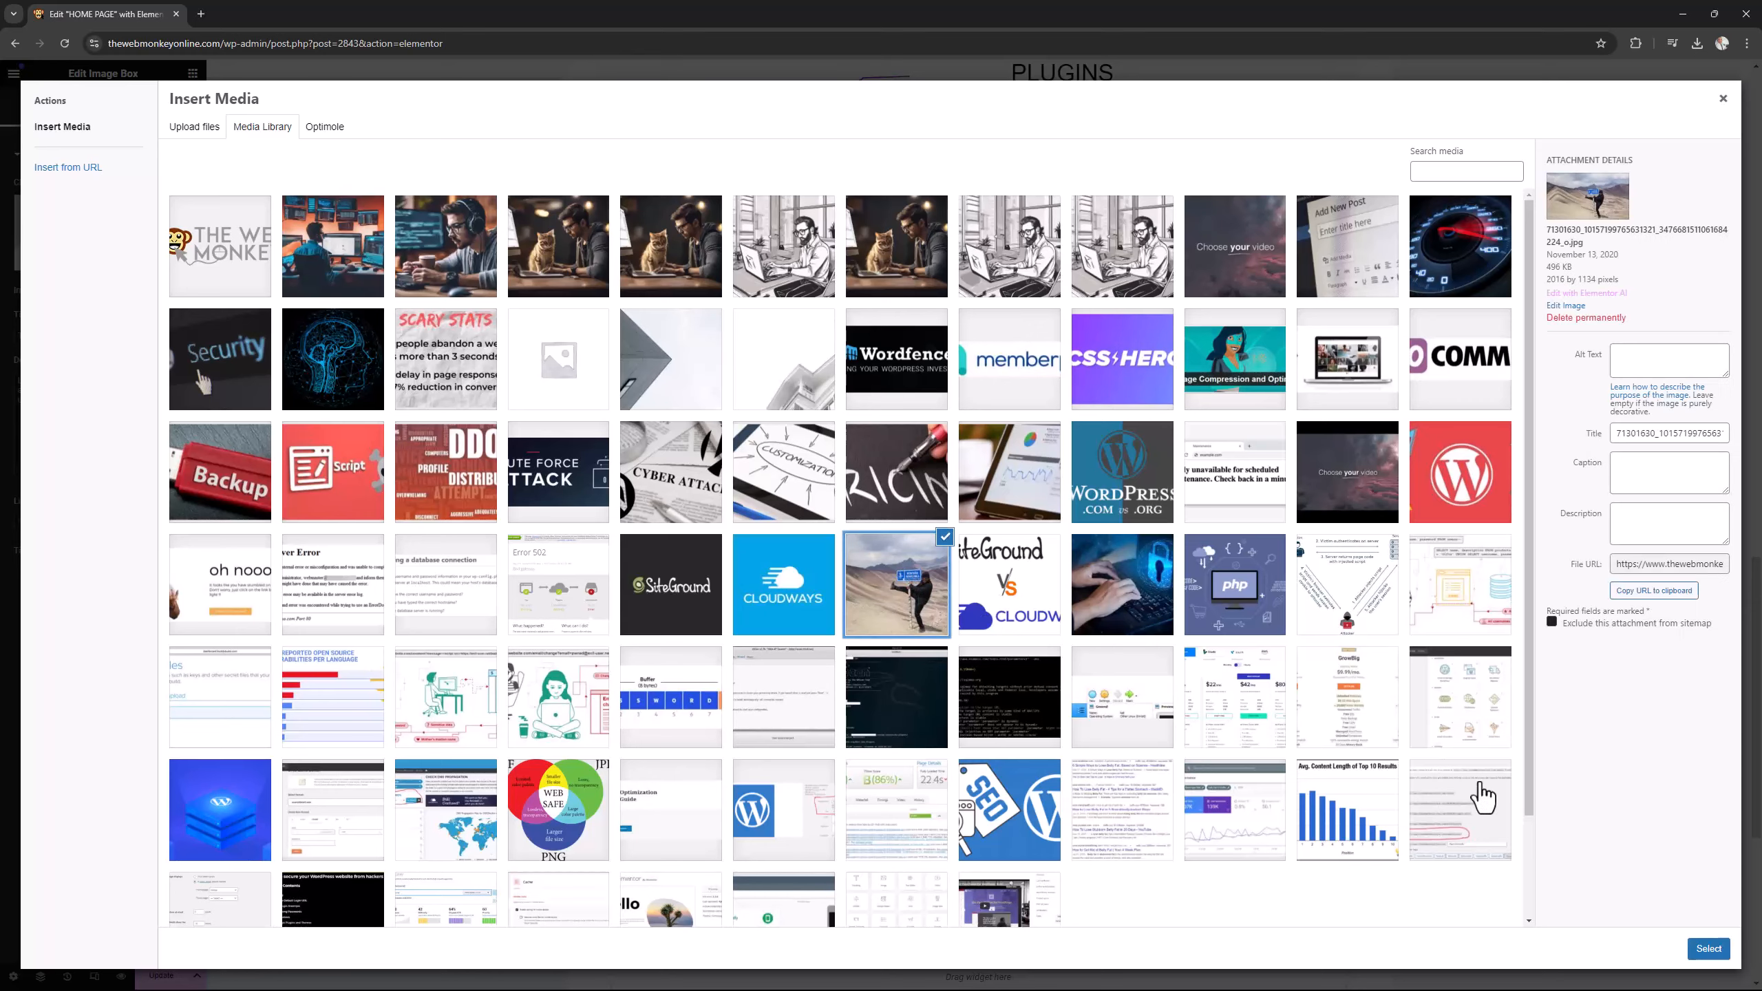
click(1709, 948)
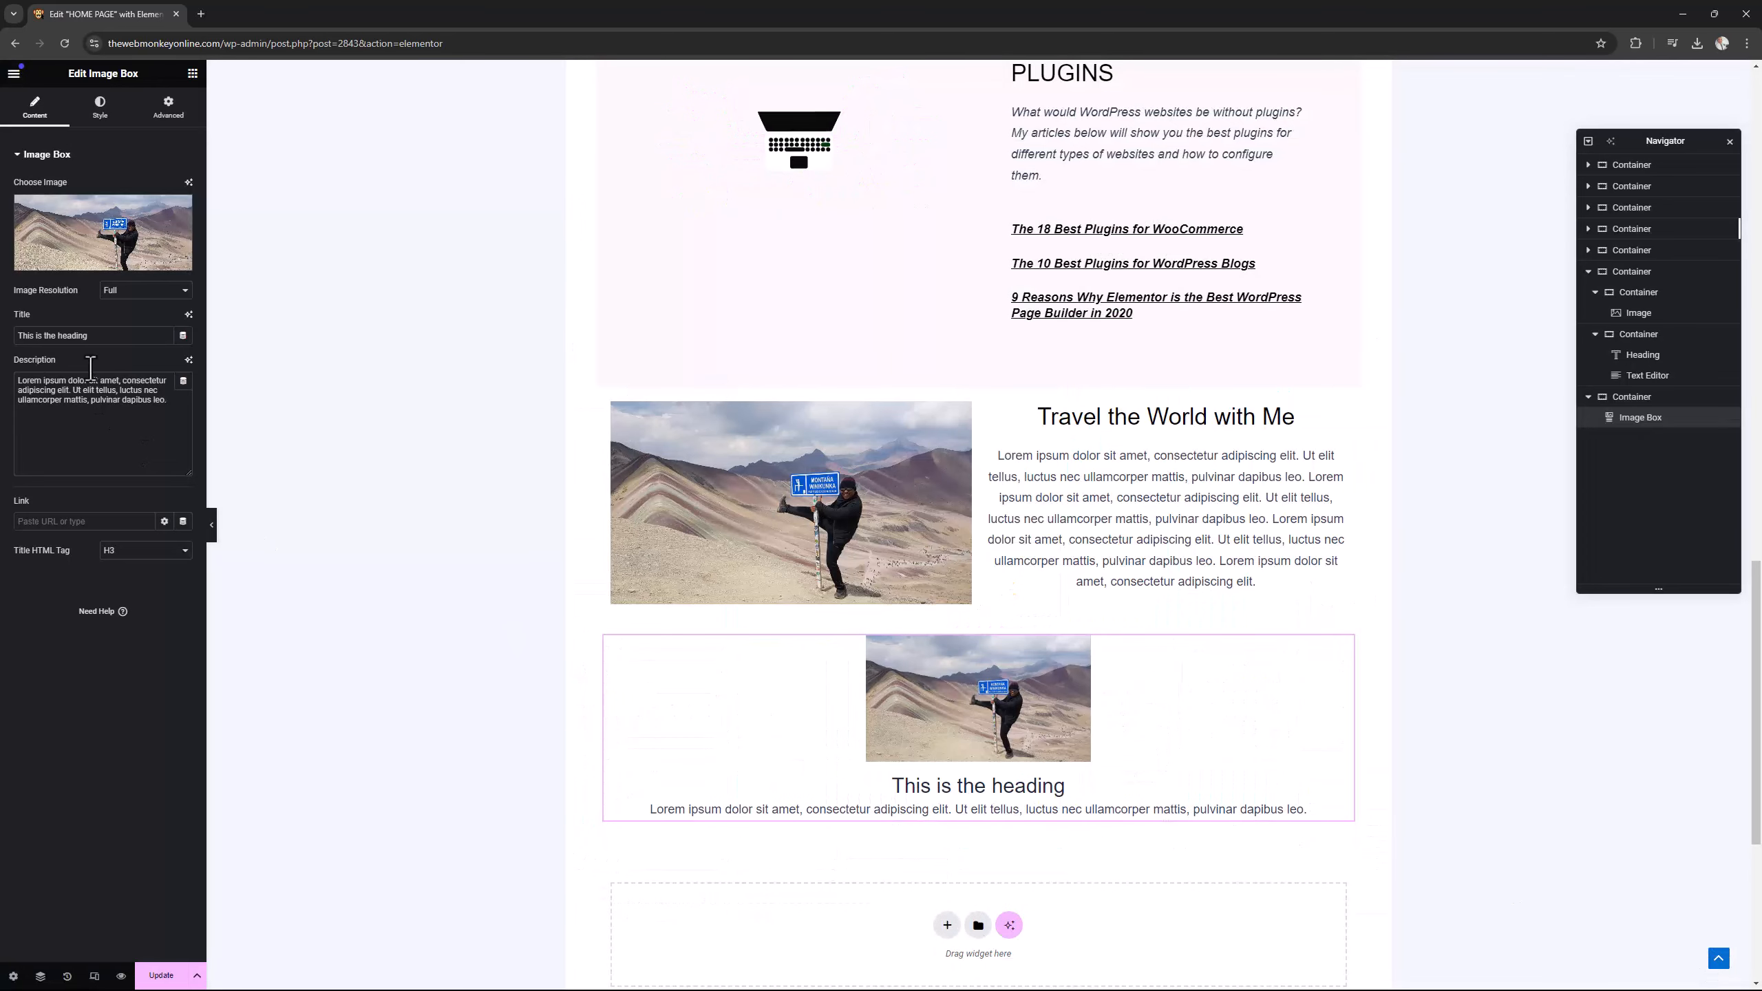
Set the image box's title to "Travel the World with Me".
drag(88, 336, 24, 334)
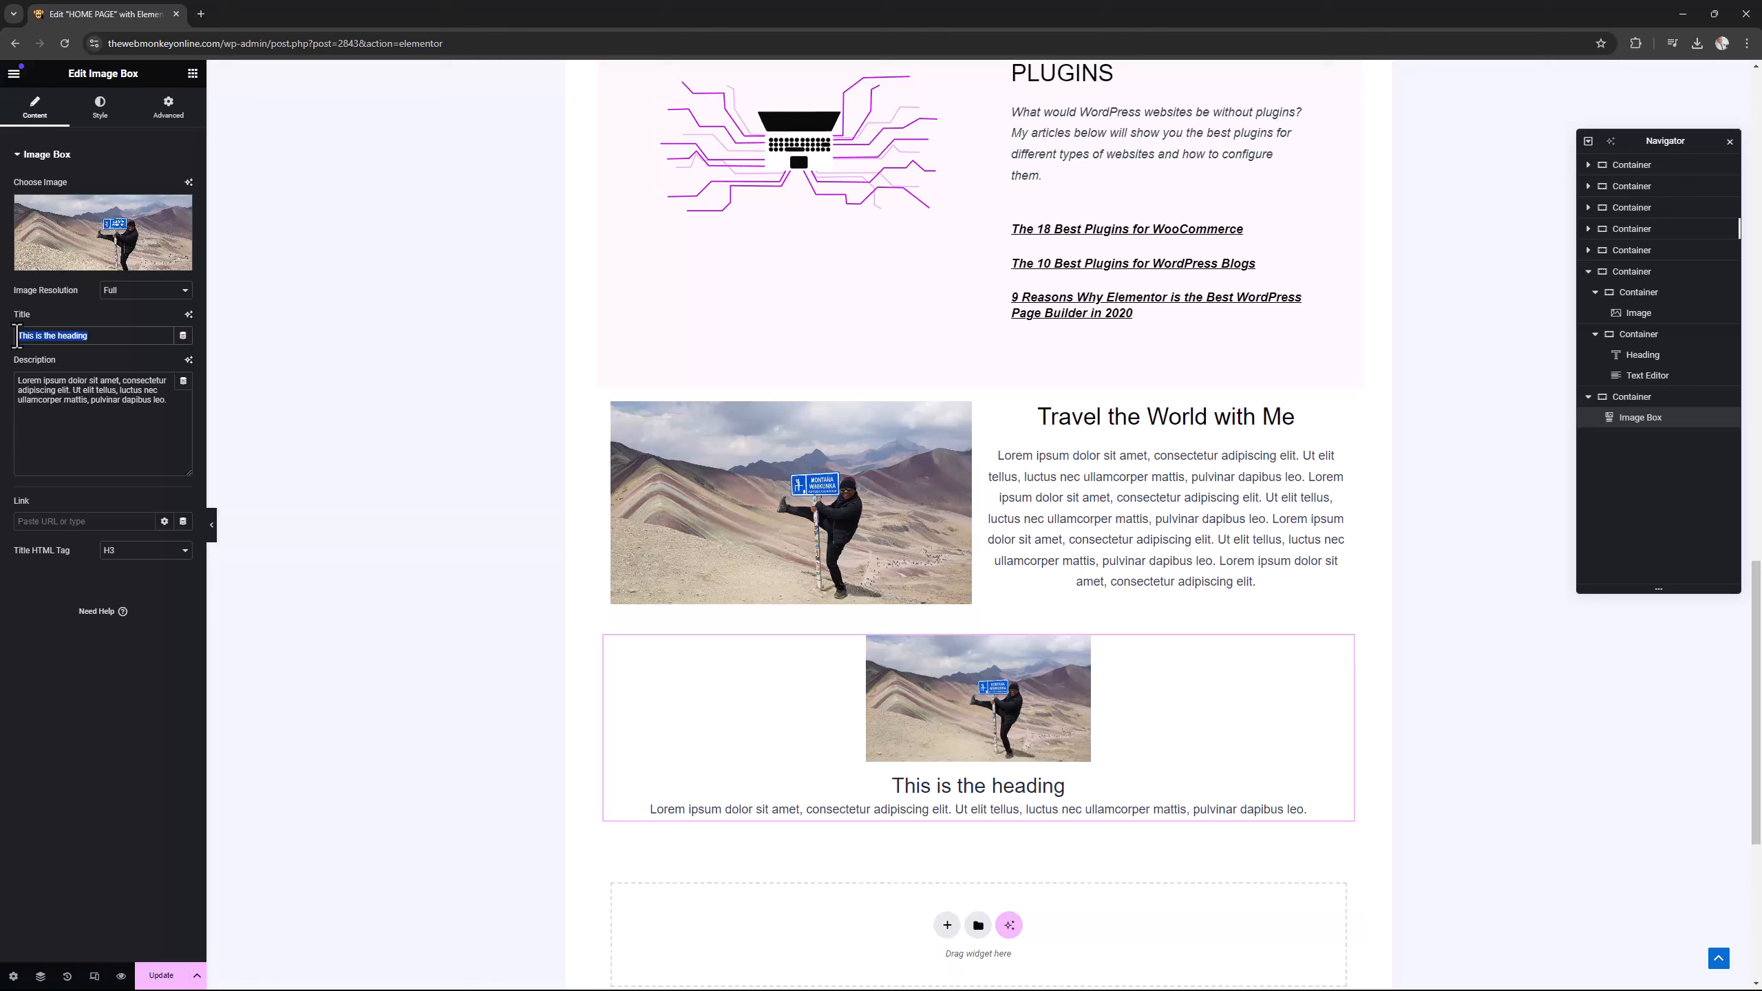
text(Travel)
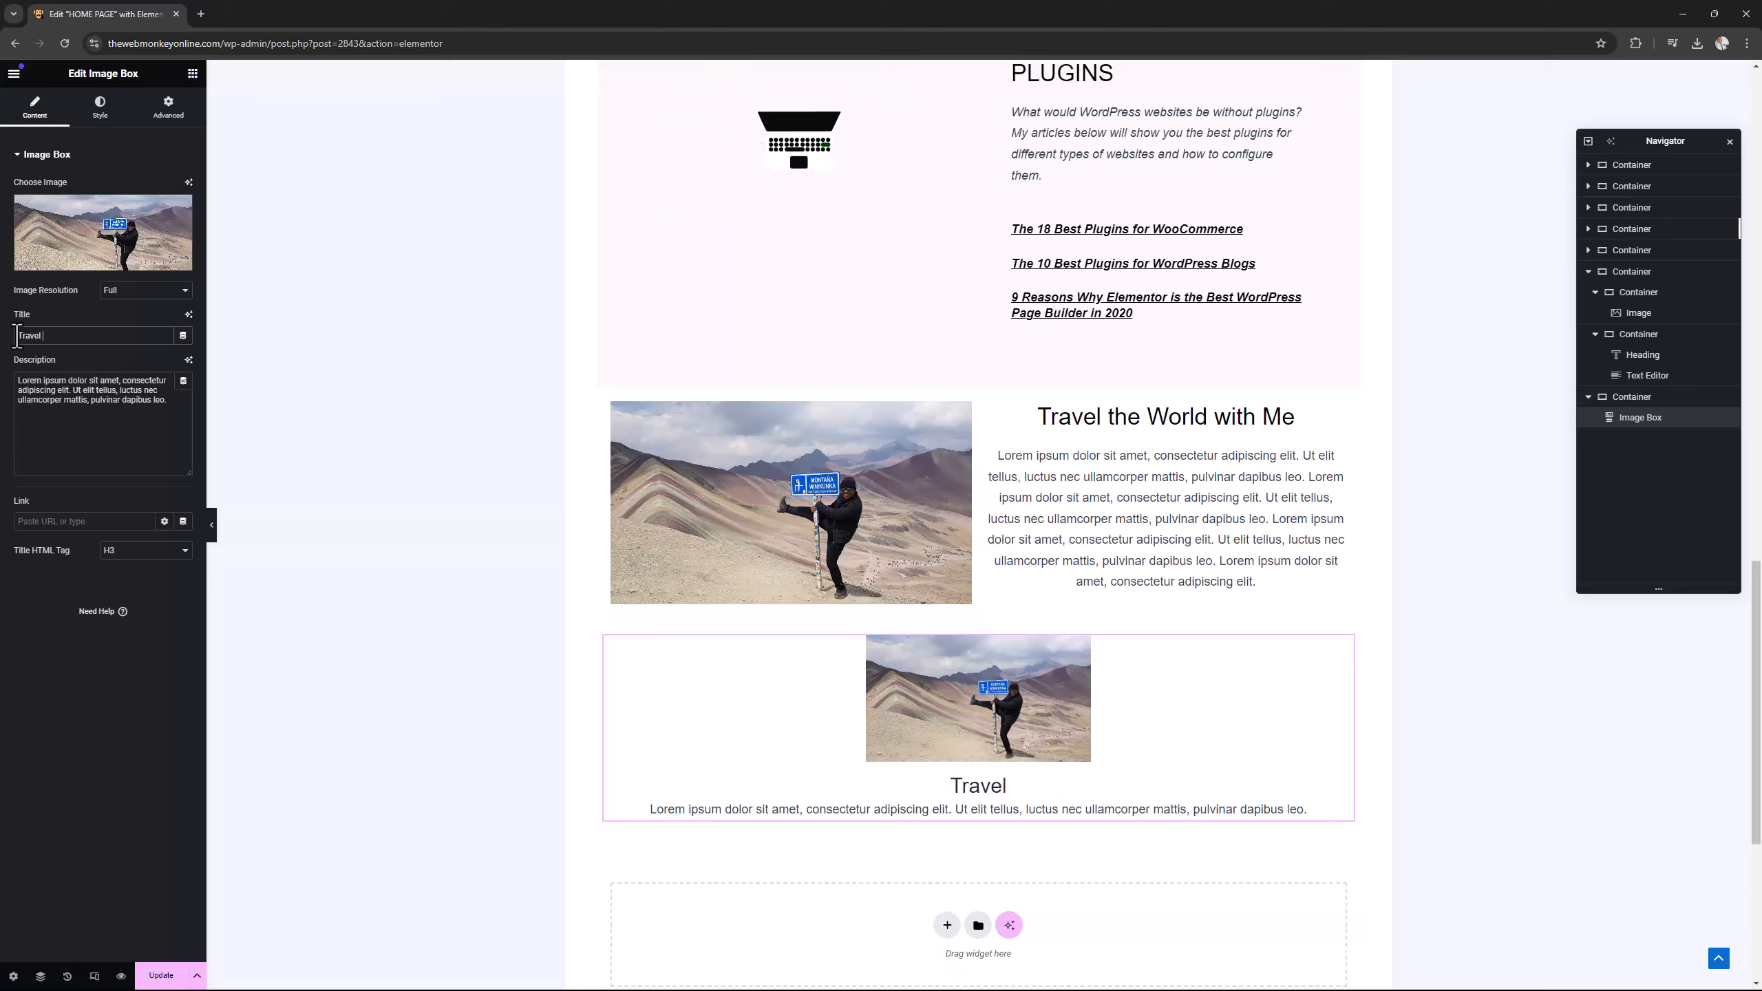
text( the Wordl)
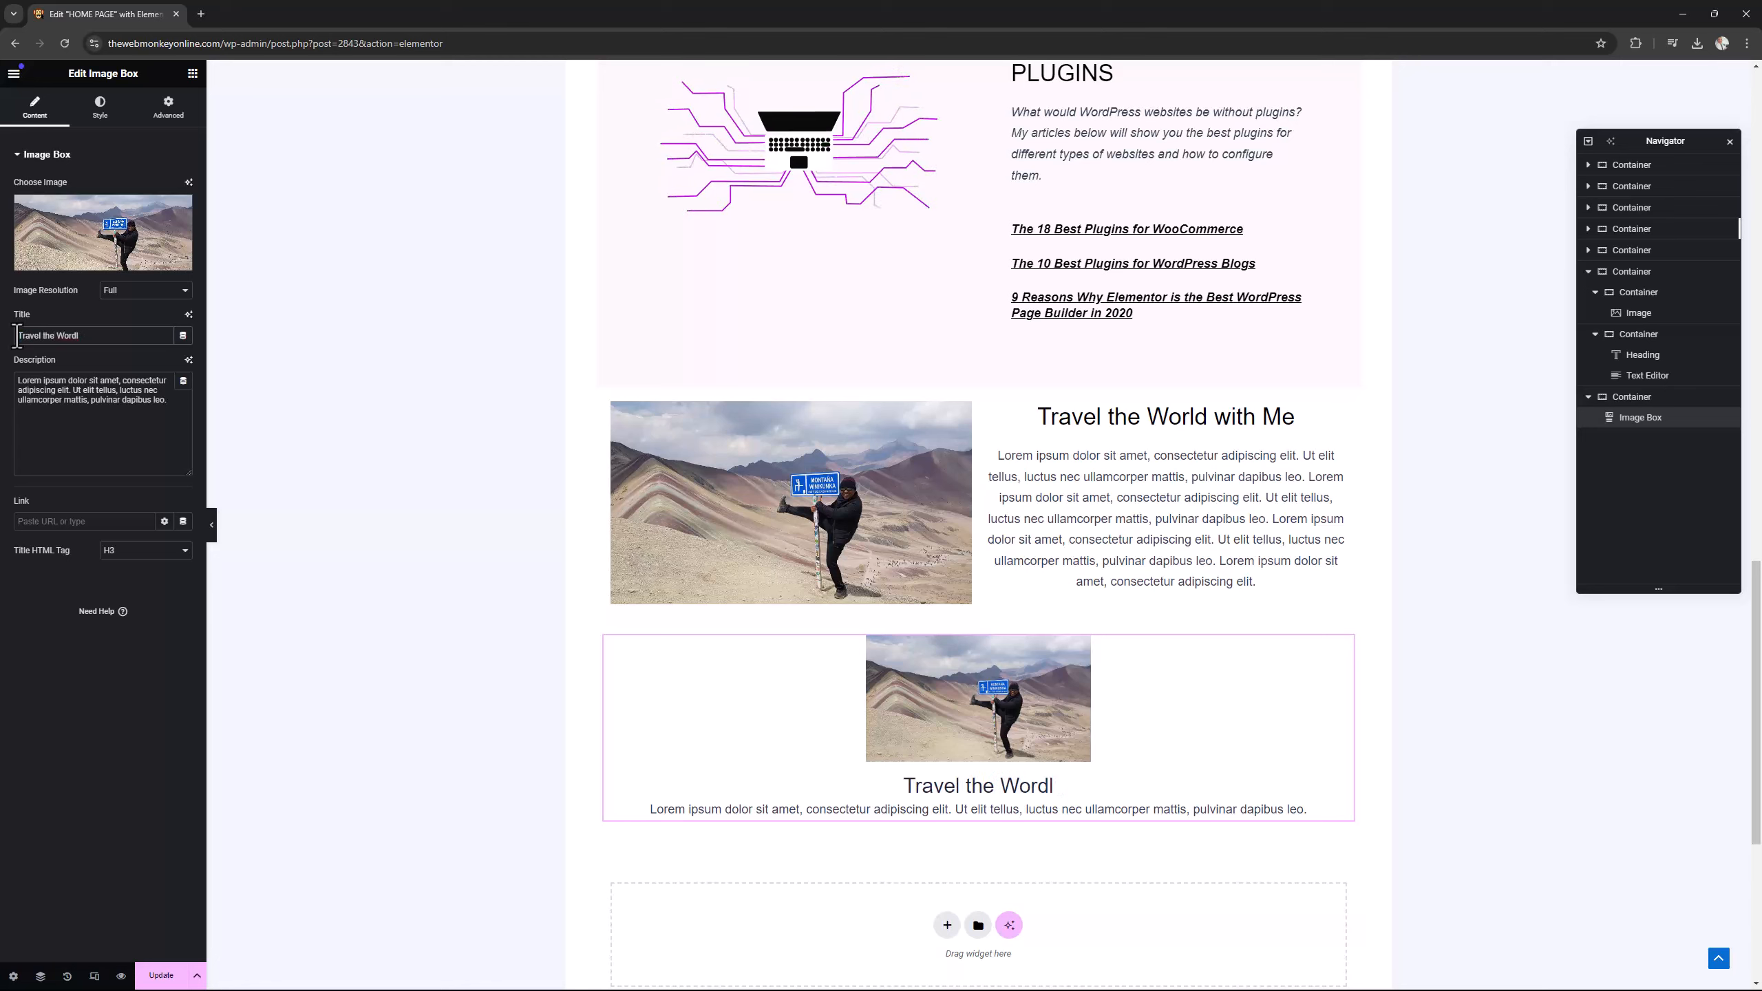
key(BackSpace)
key(BackSpace)
text(ld with M)
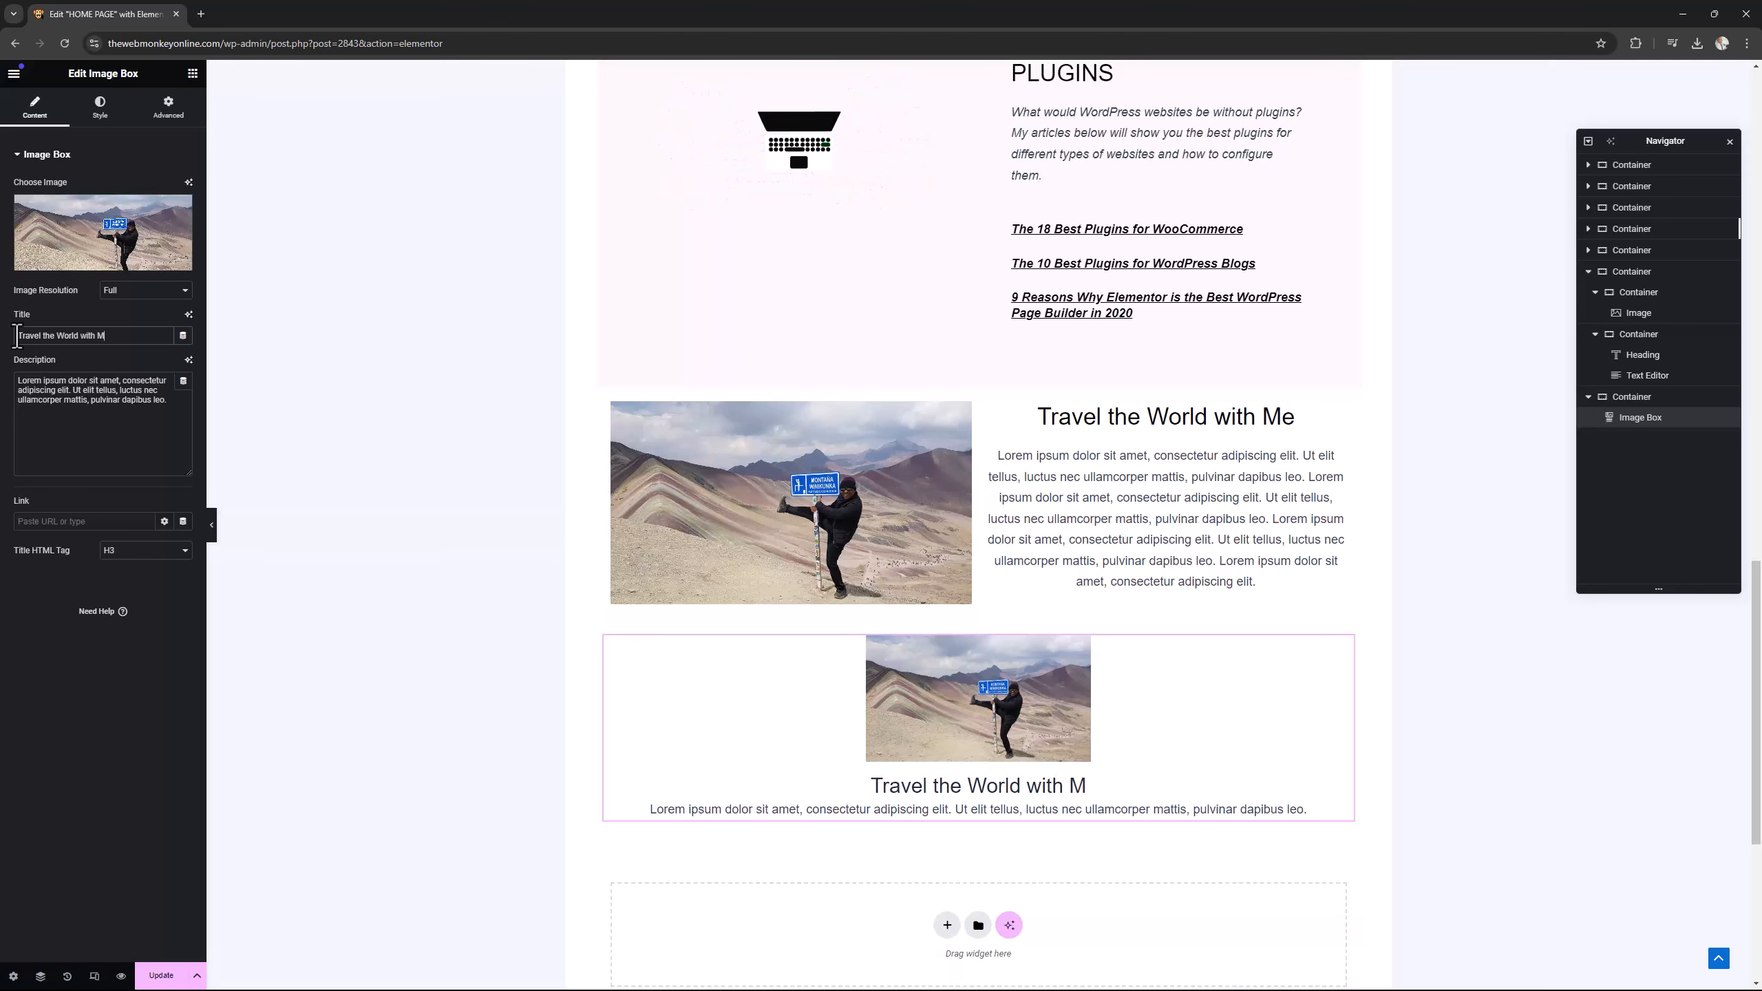
text(e)
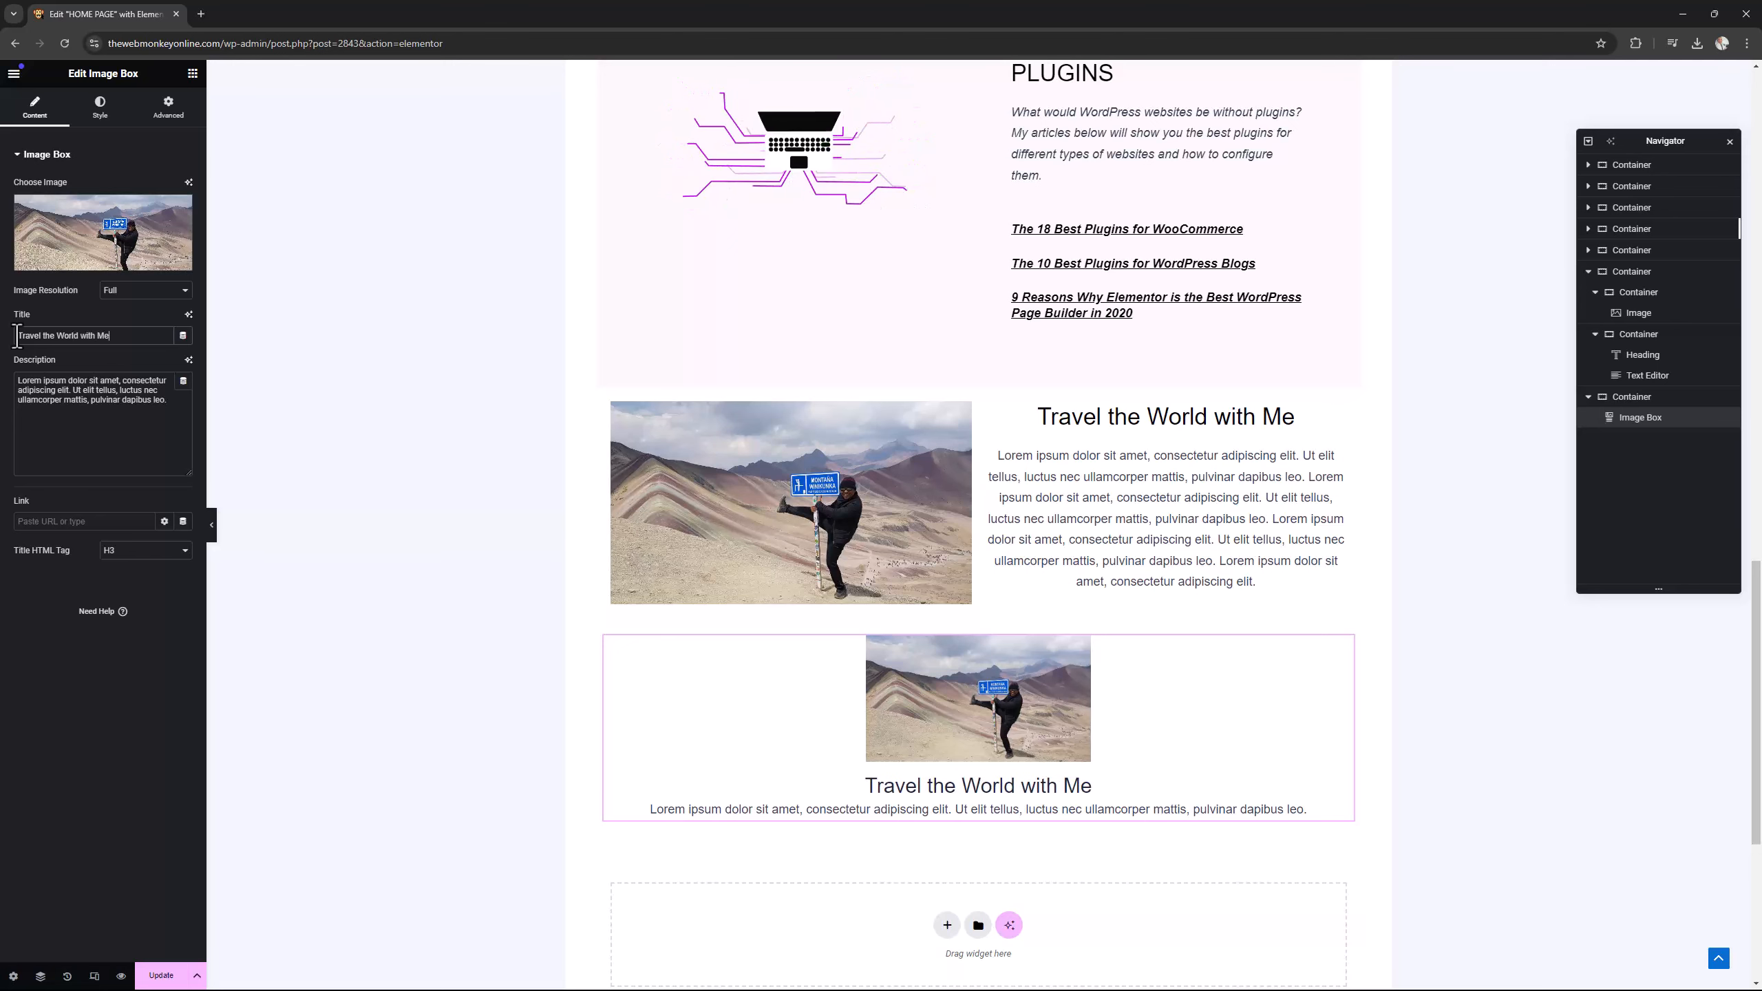
Try to copy the original section's lorem ipsum paragraph into the image box's description.
click(1138, 497)
triple_click(1145, 497)
right_click(1159, 500)
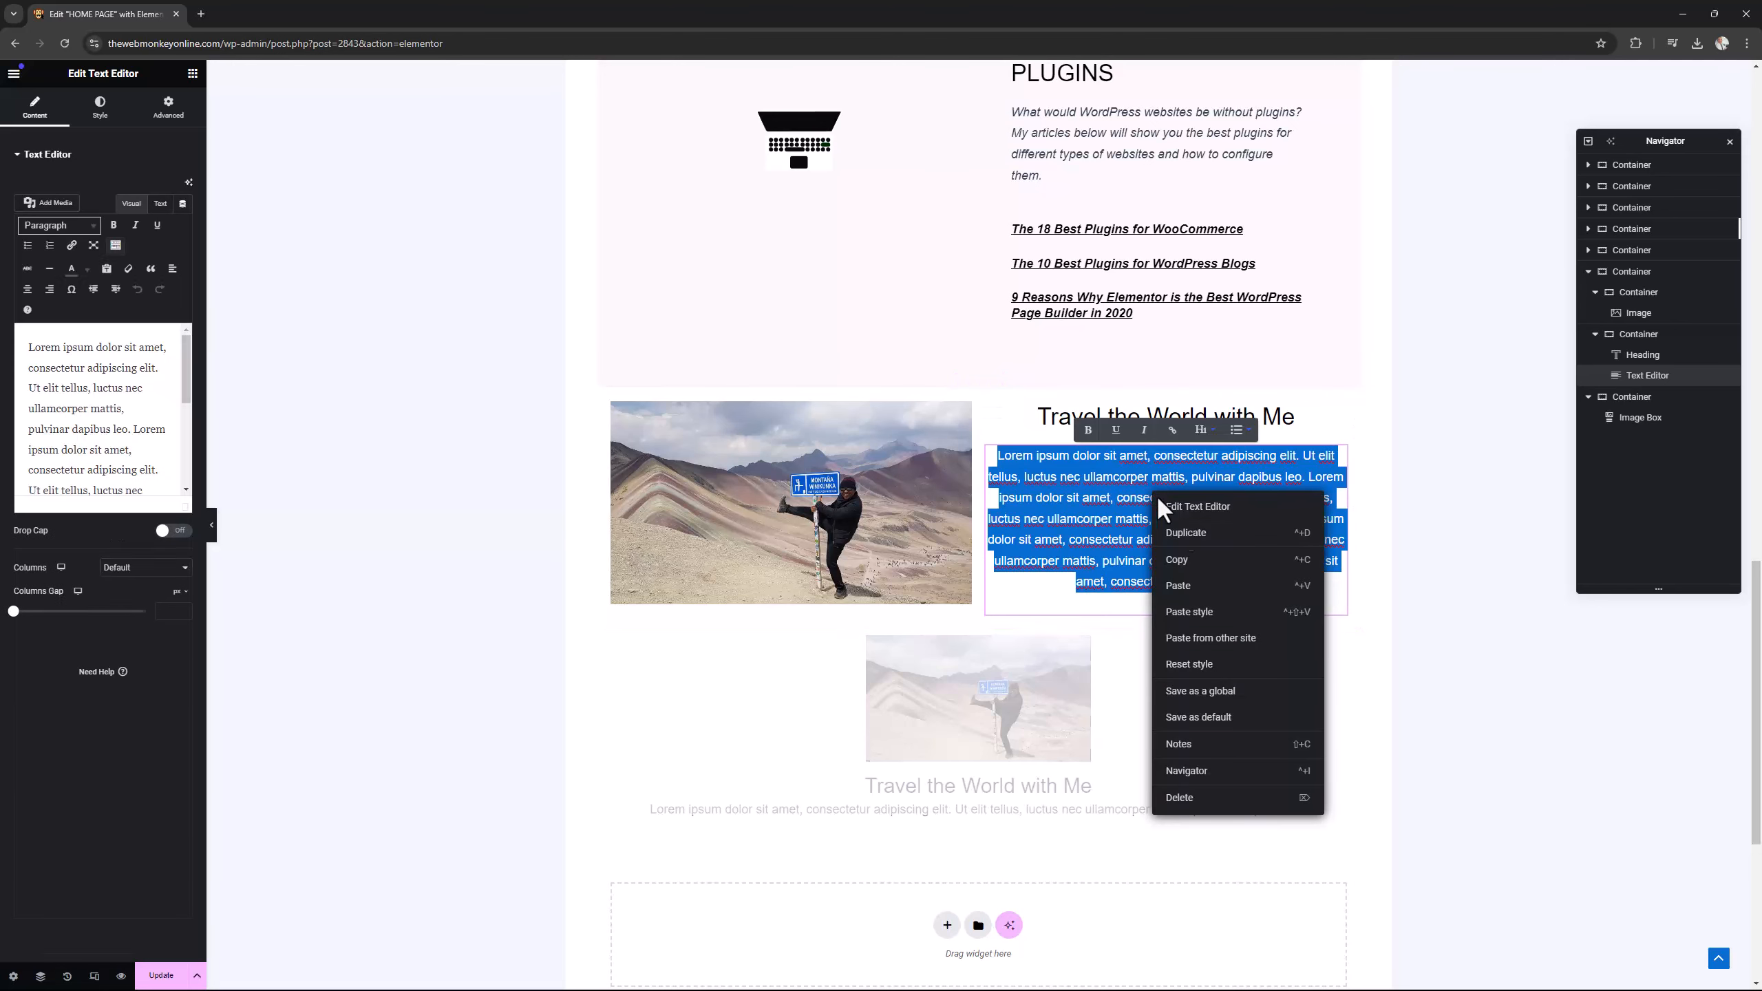
click(1179, 561)
click(933, 814)
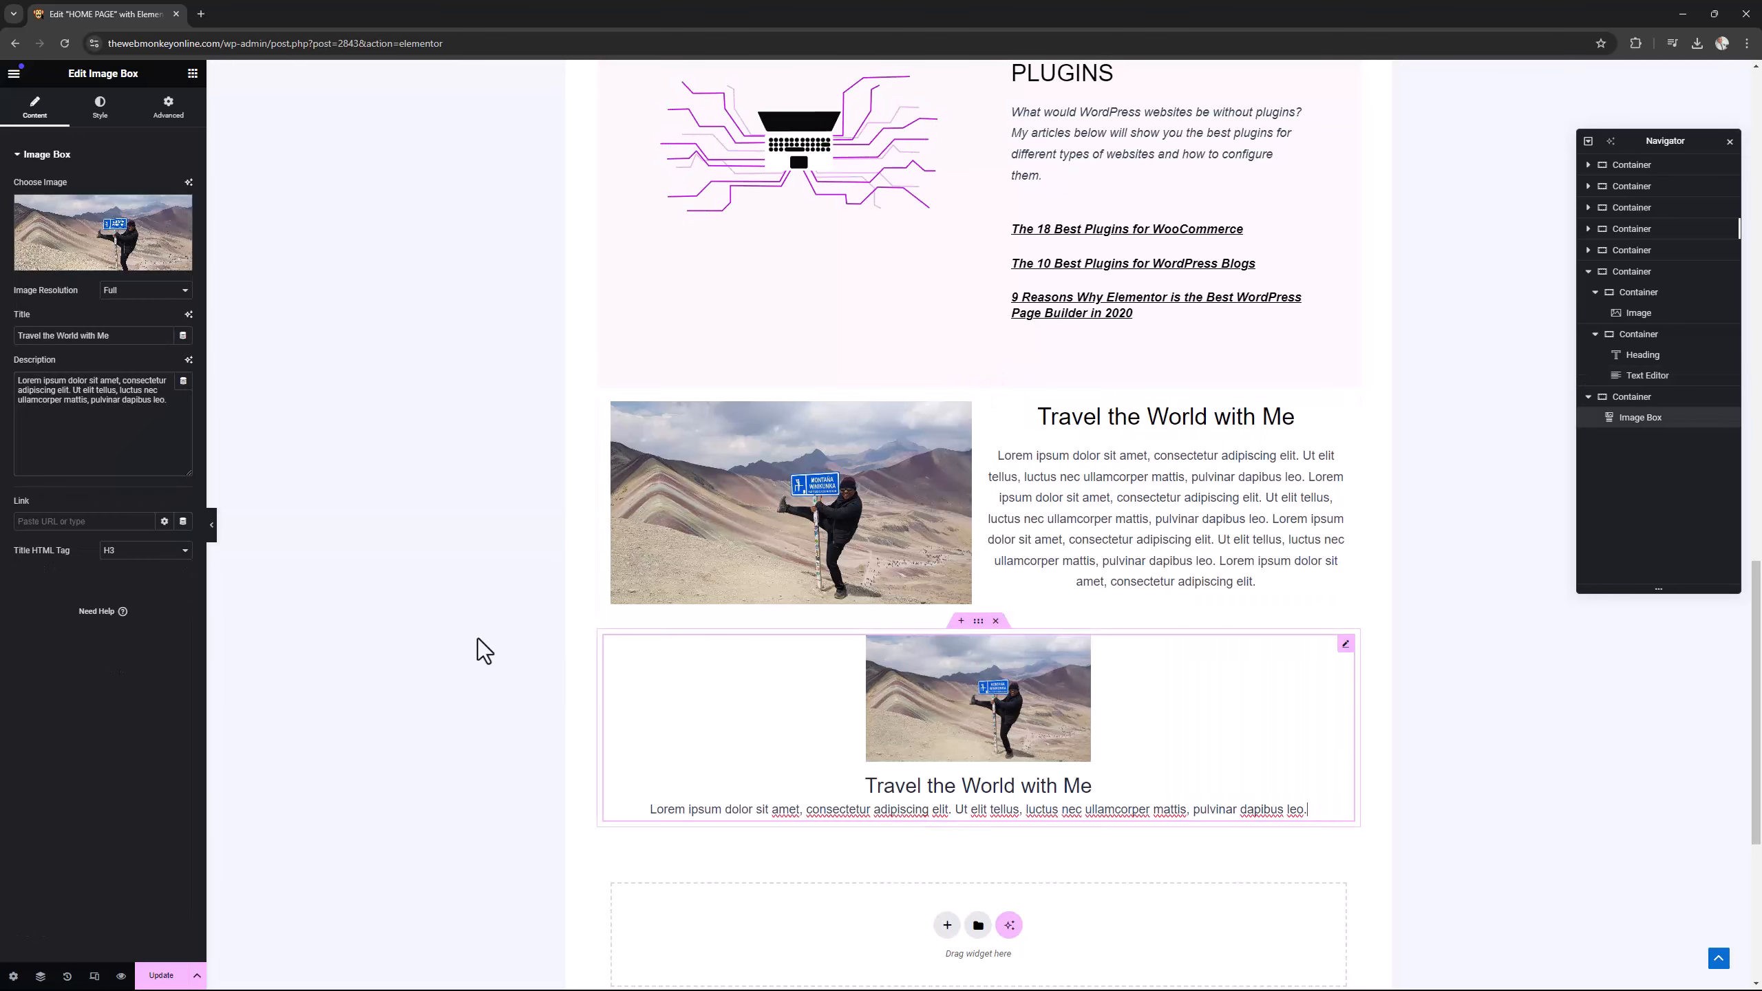
drag(170, 402, 8, 382)
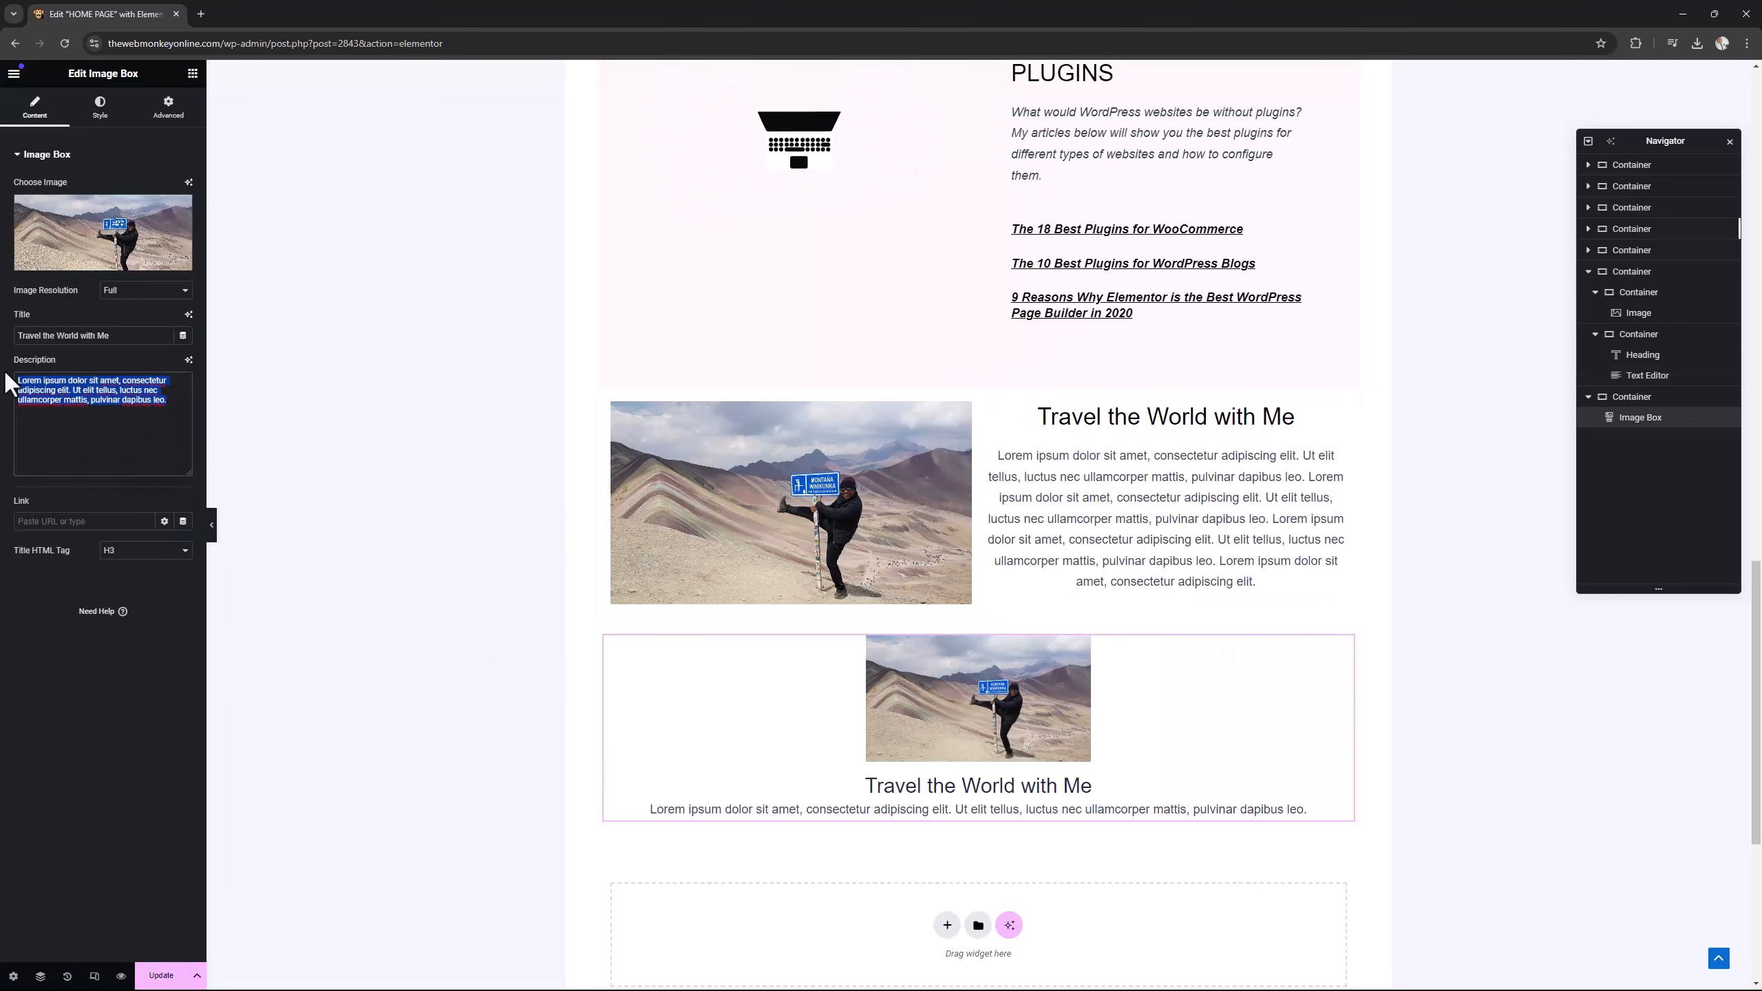
key(ctrl+v)
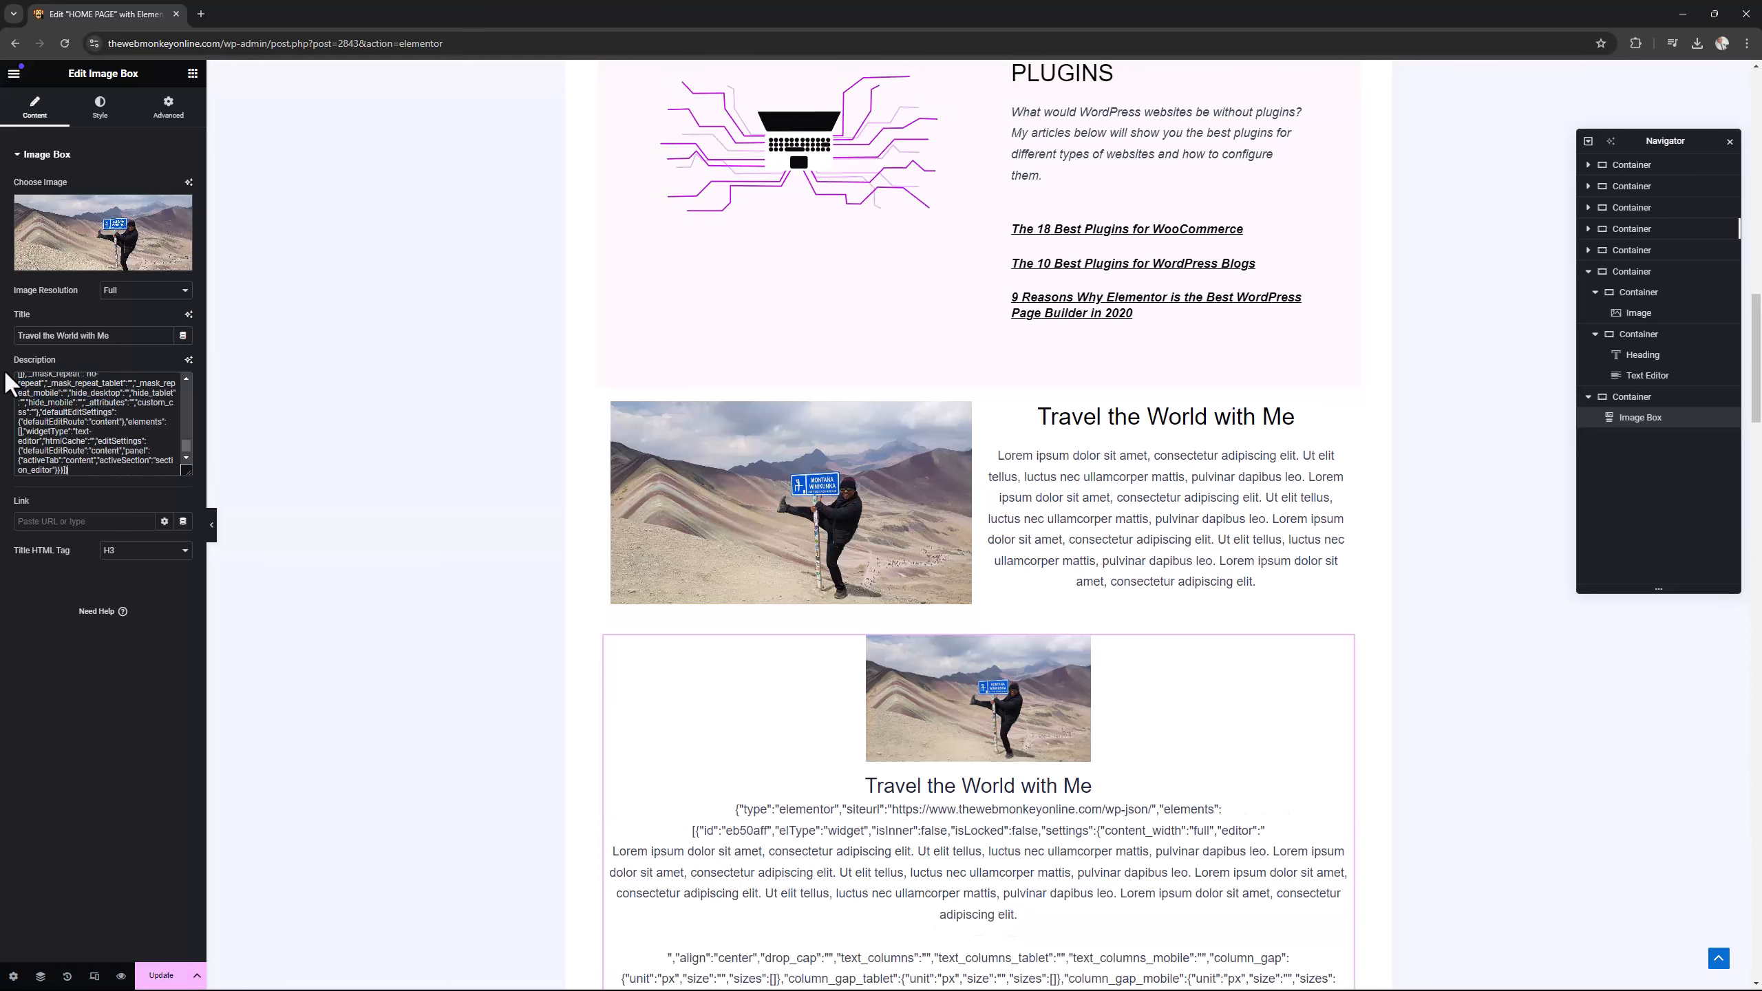
Clear the image box's description and fill it with the lorem ipsum text copied from the original section's Text Editor content.
key(ctrl+a)
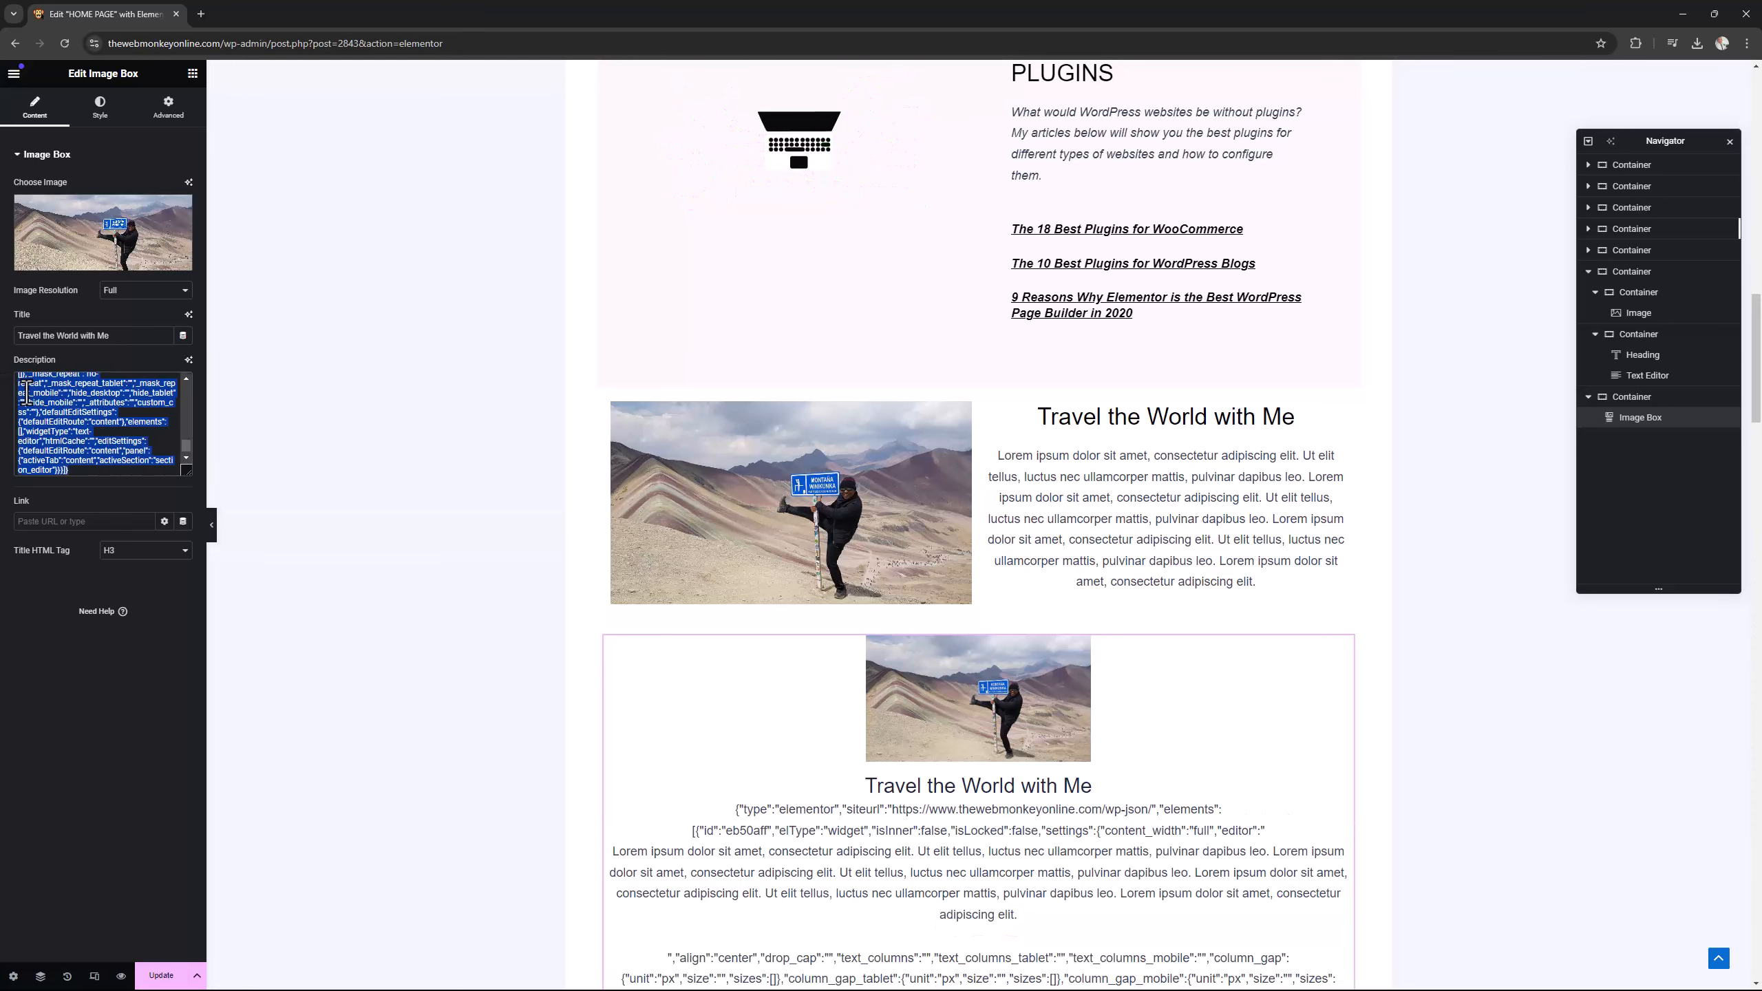
key(BackSpace)
click(1109, 566)
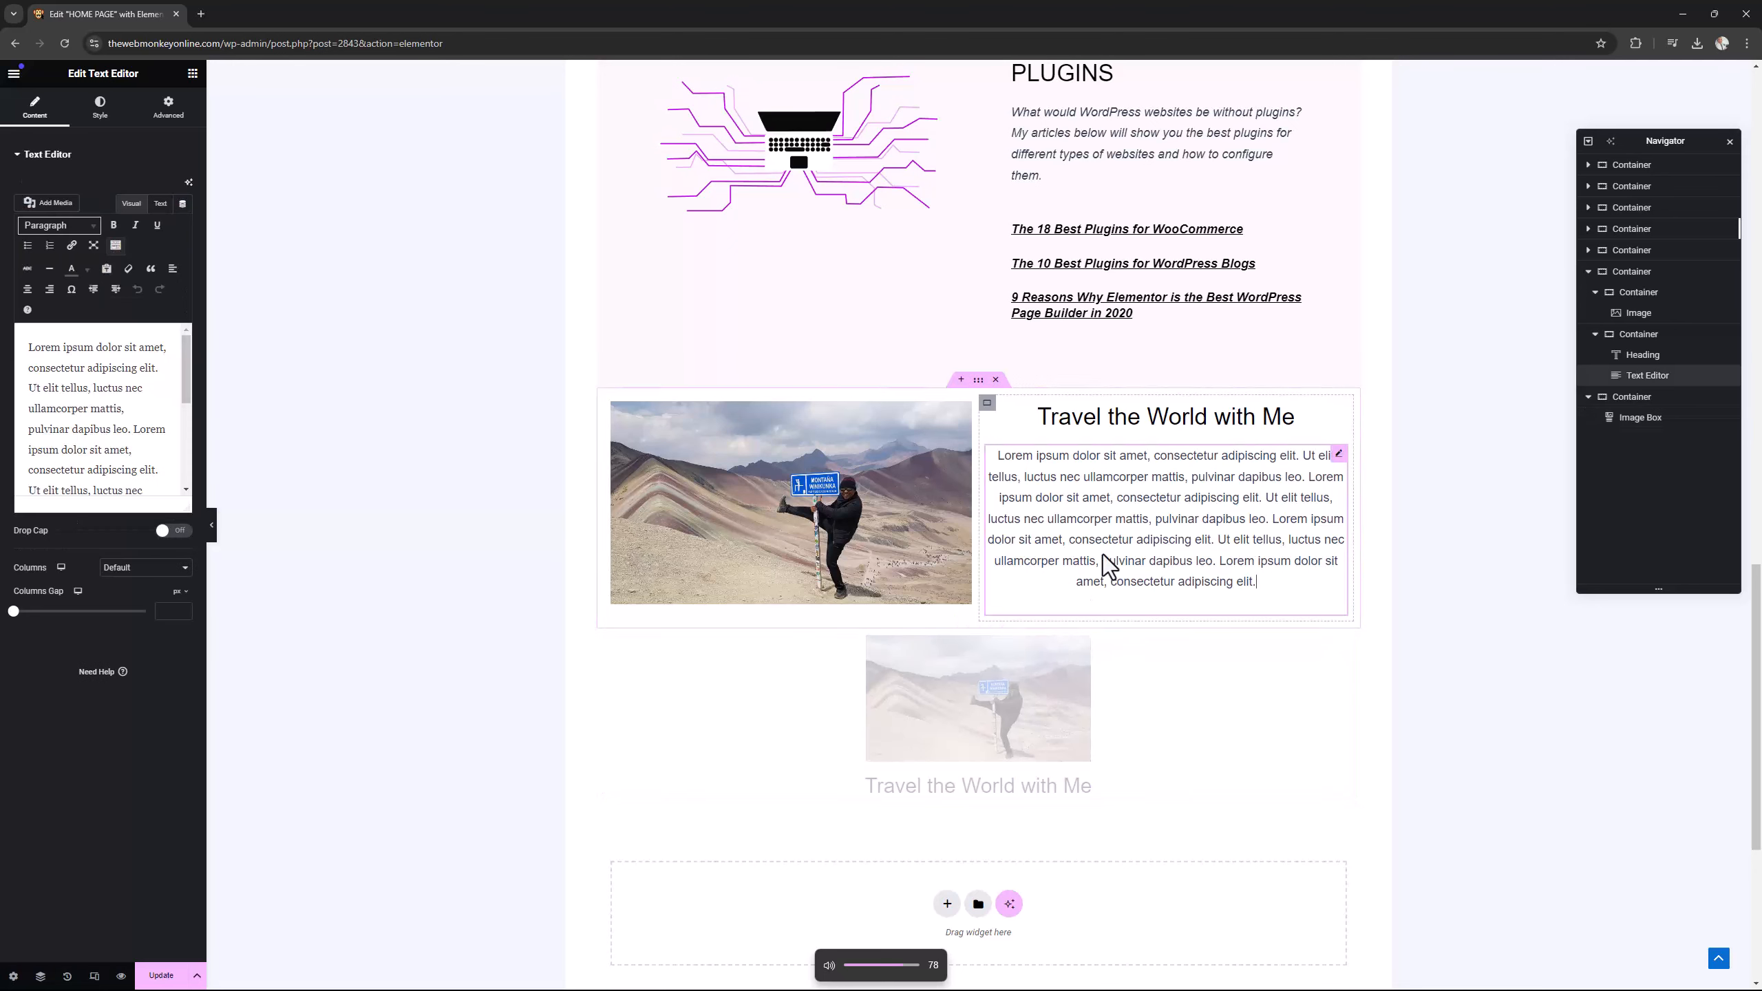
click(92, 420)
key(ctrl+a)
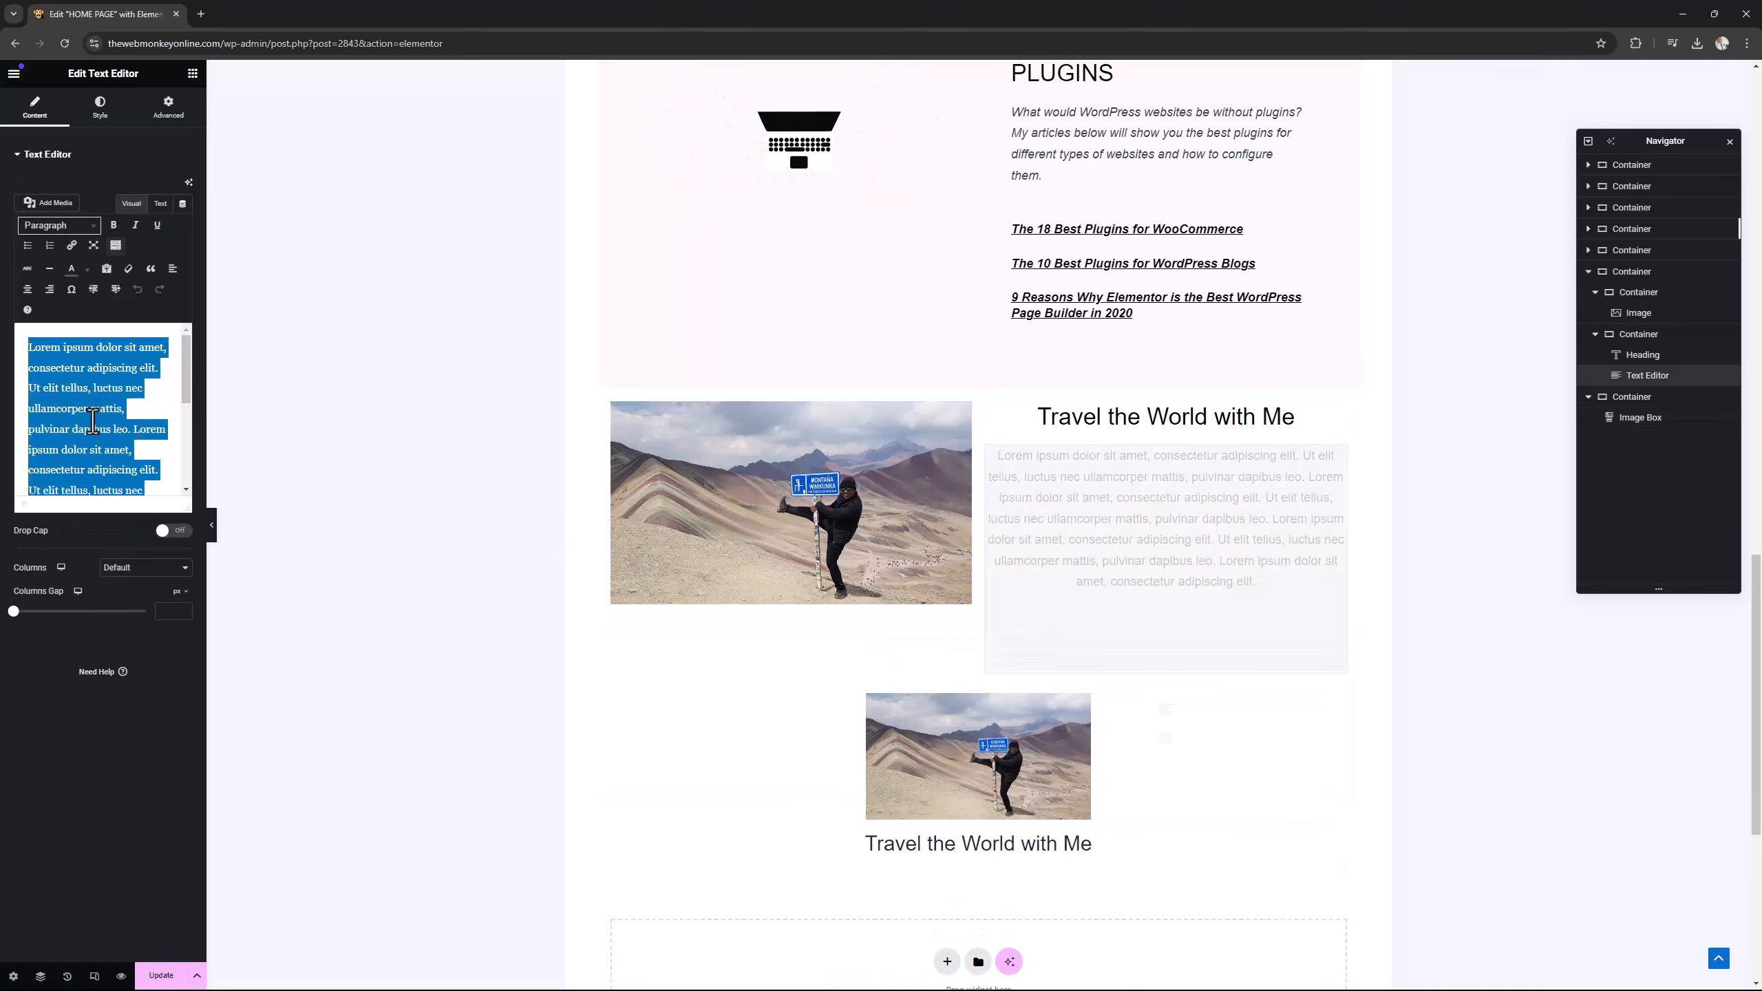
right_click(93, 421)
click(125, 488)
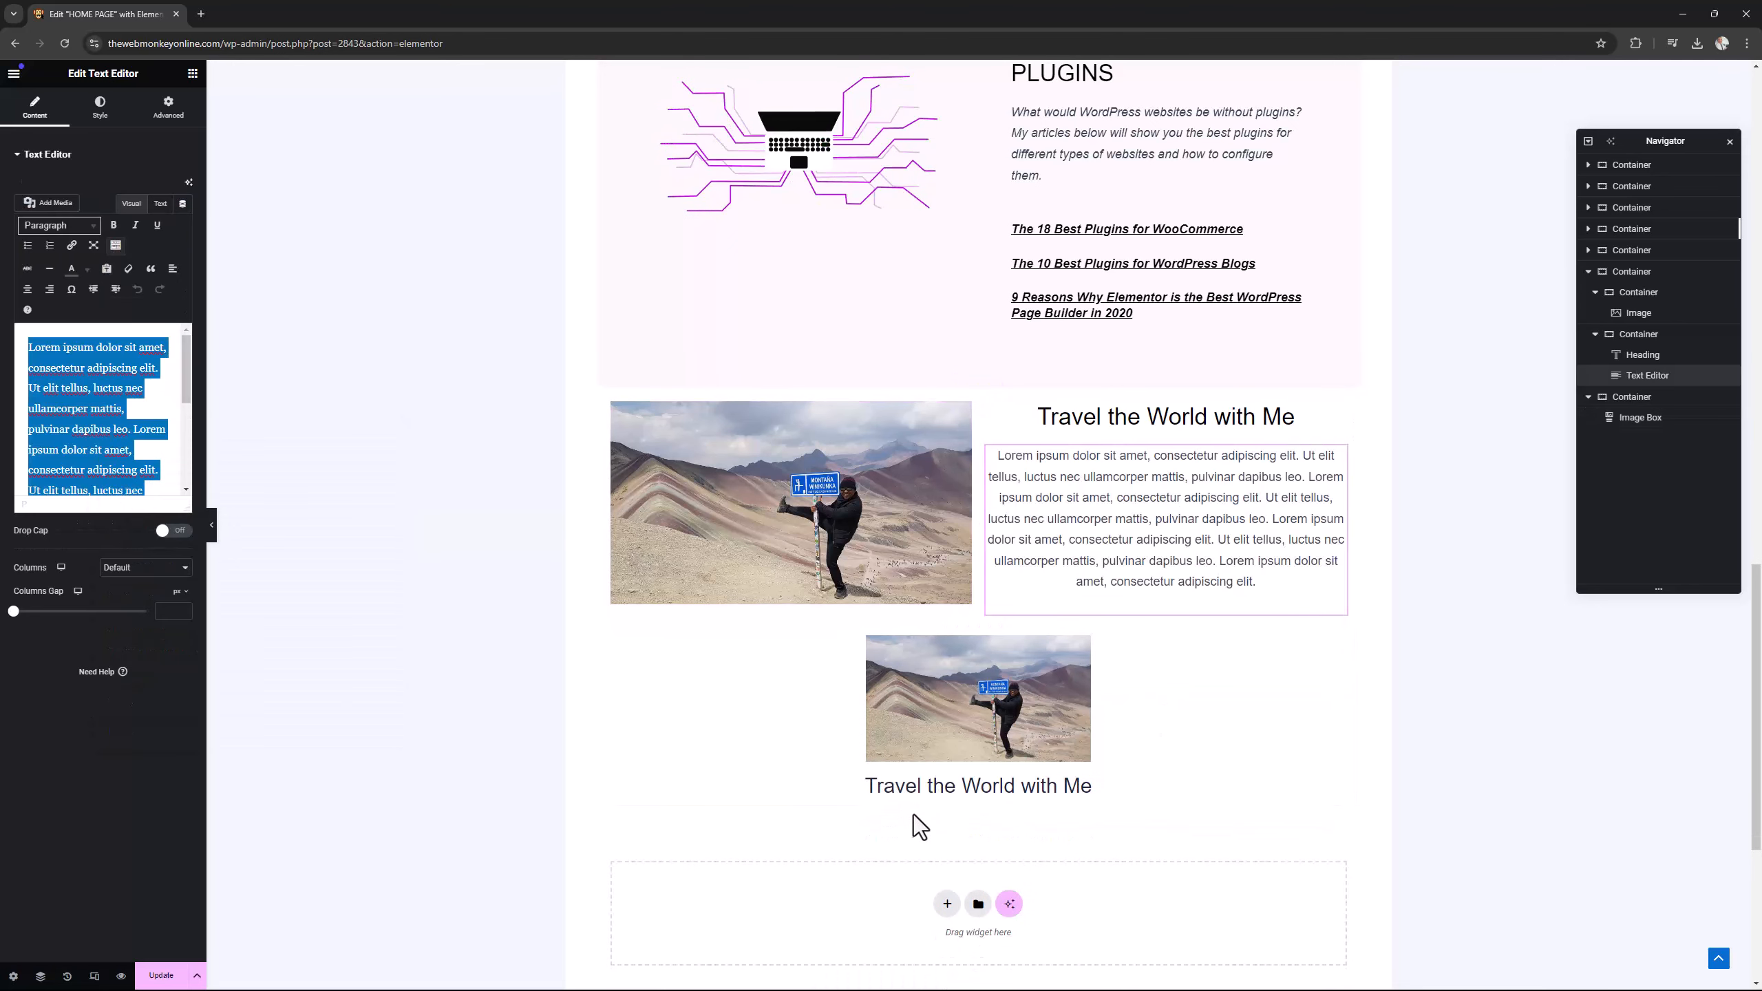
click(1110, 763)
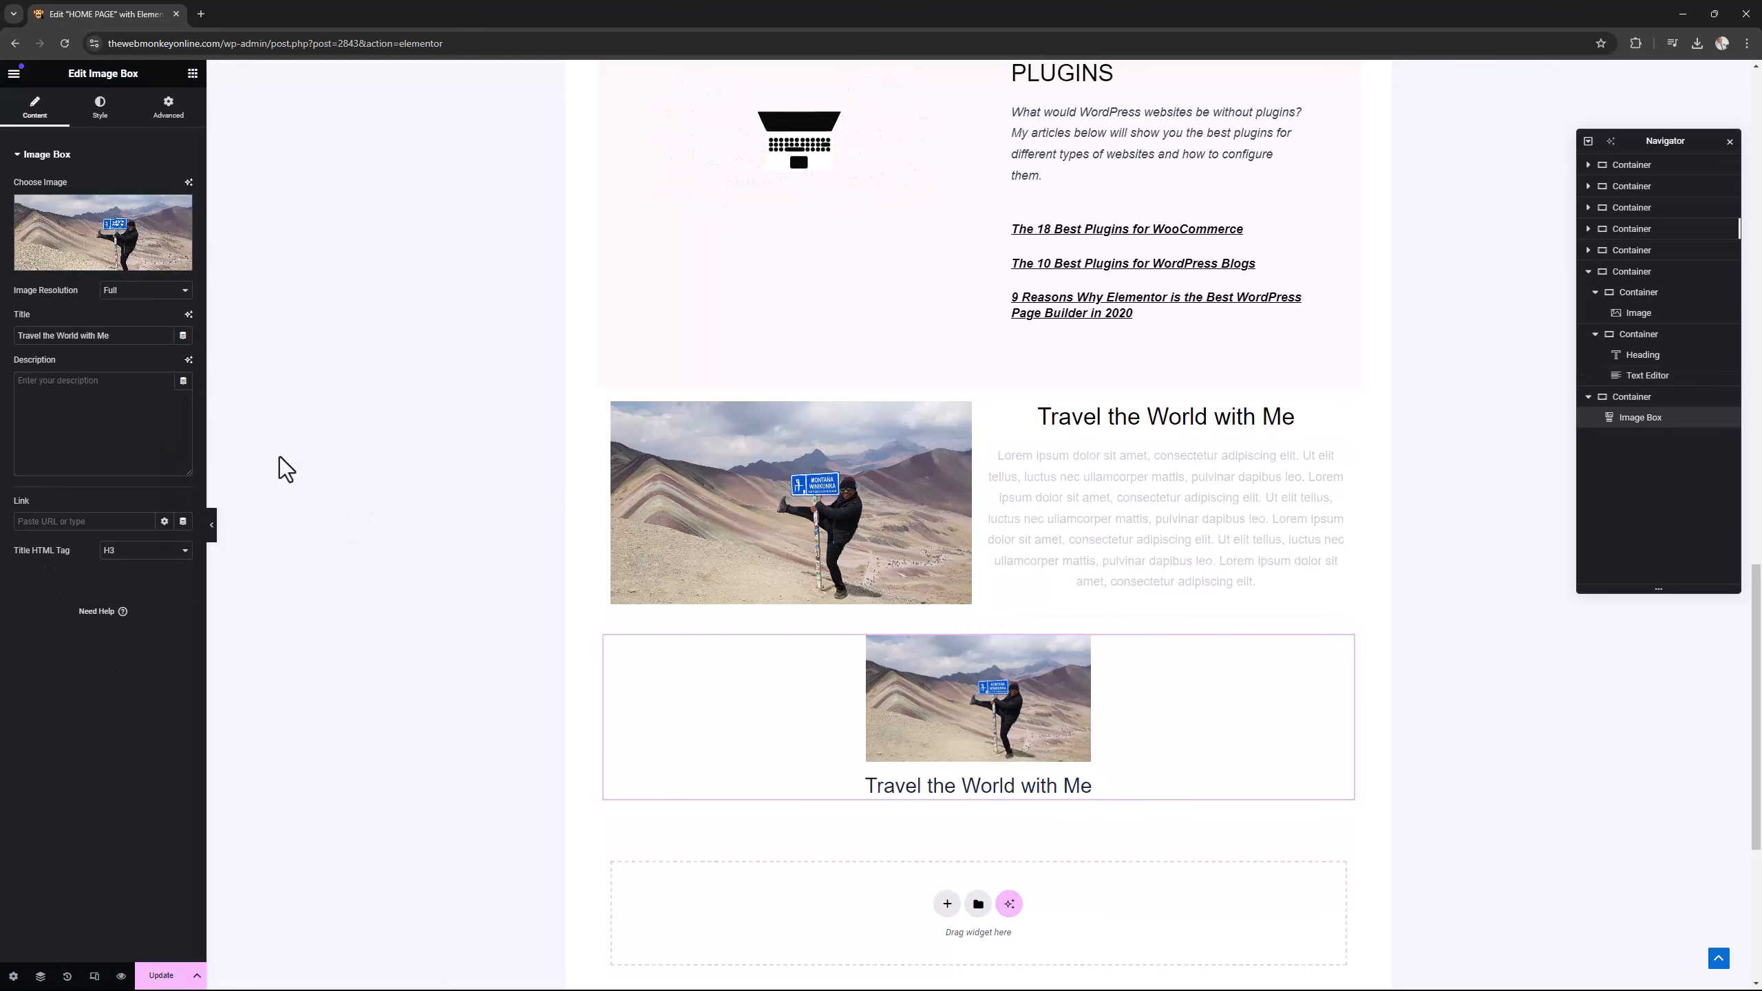
click(66, 412)
key(ctrl+v)
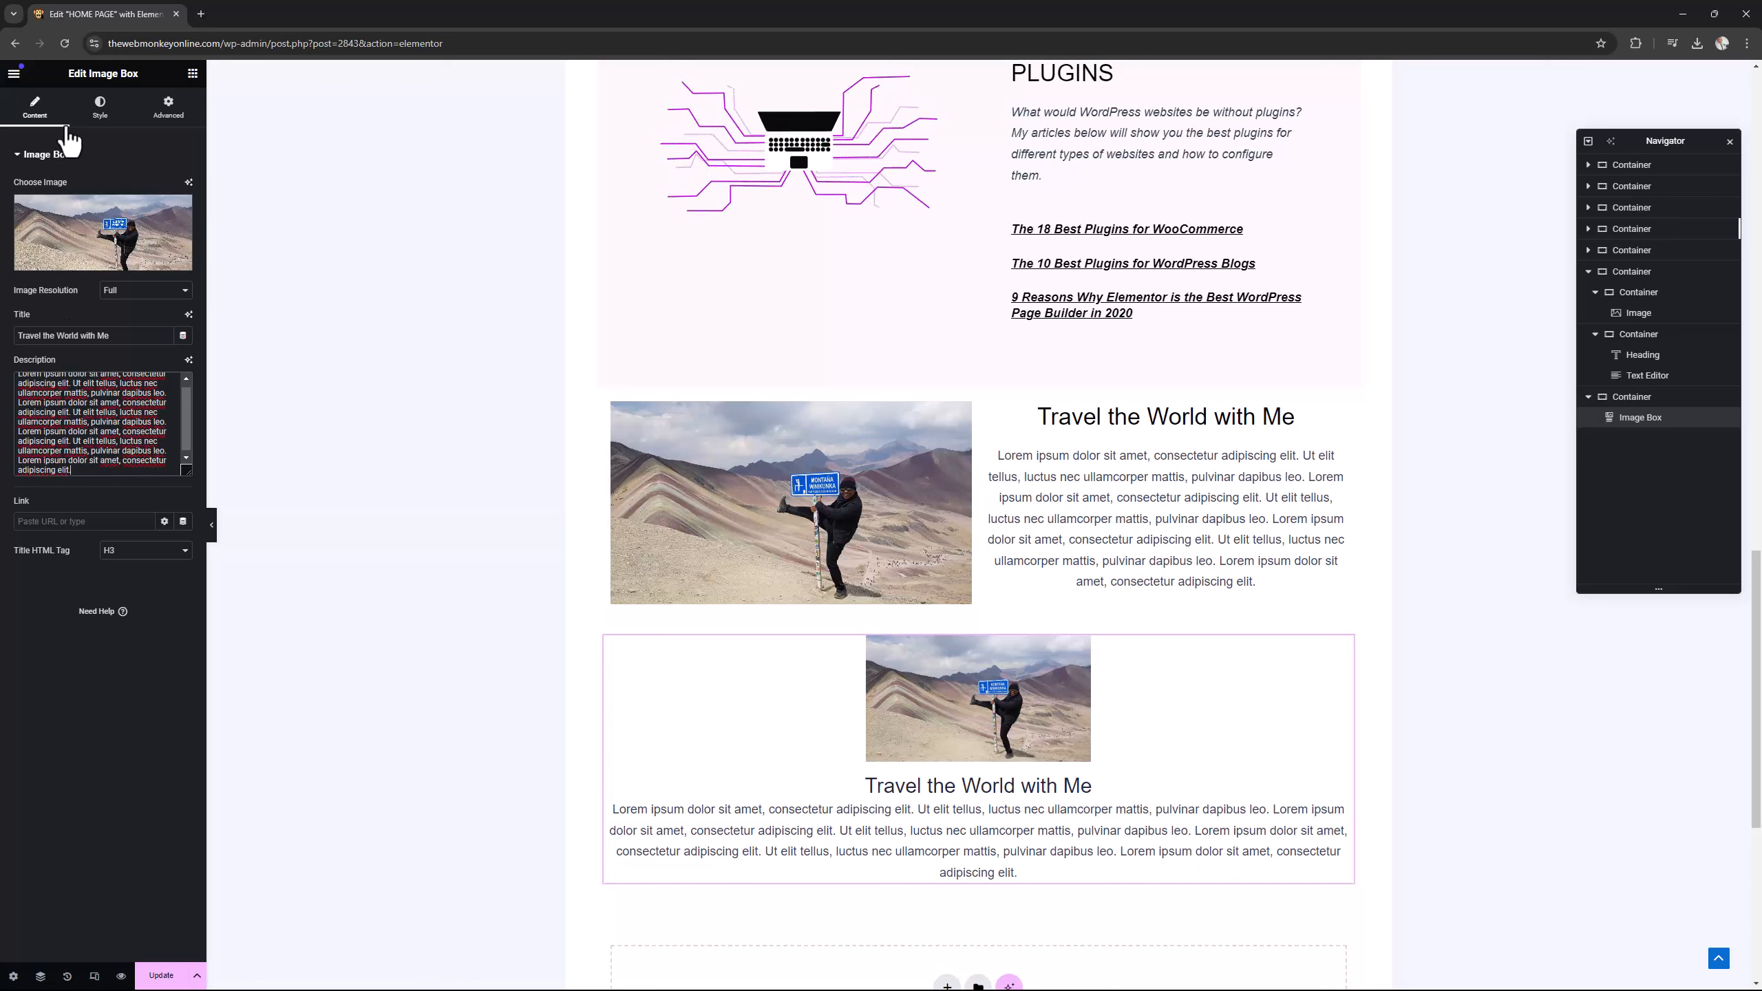
Lay out the image box with the image position on the left, centered alignment, and an image width of 100%.
click(100, 107)
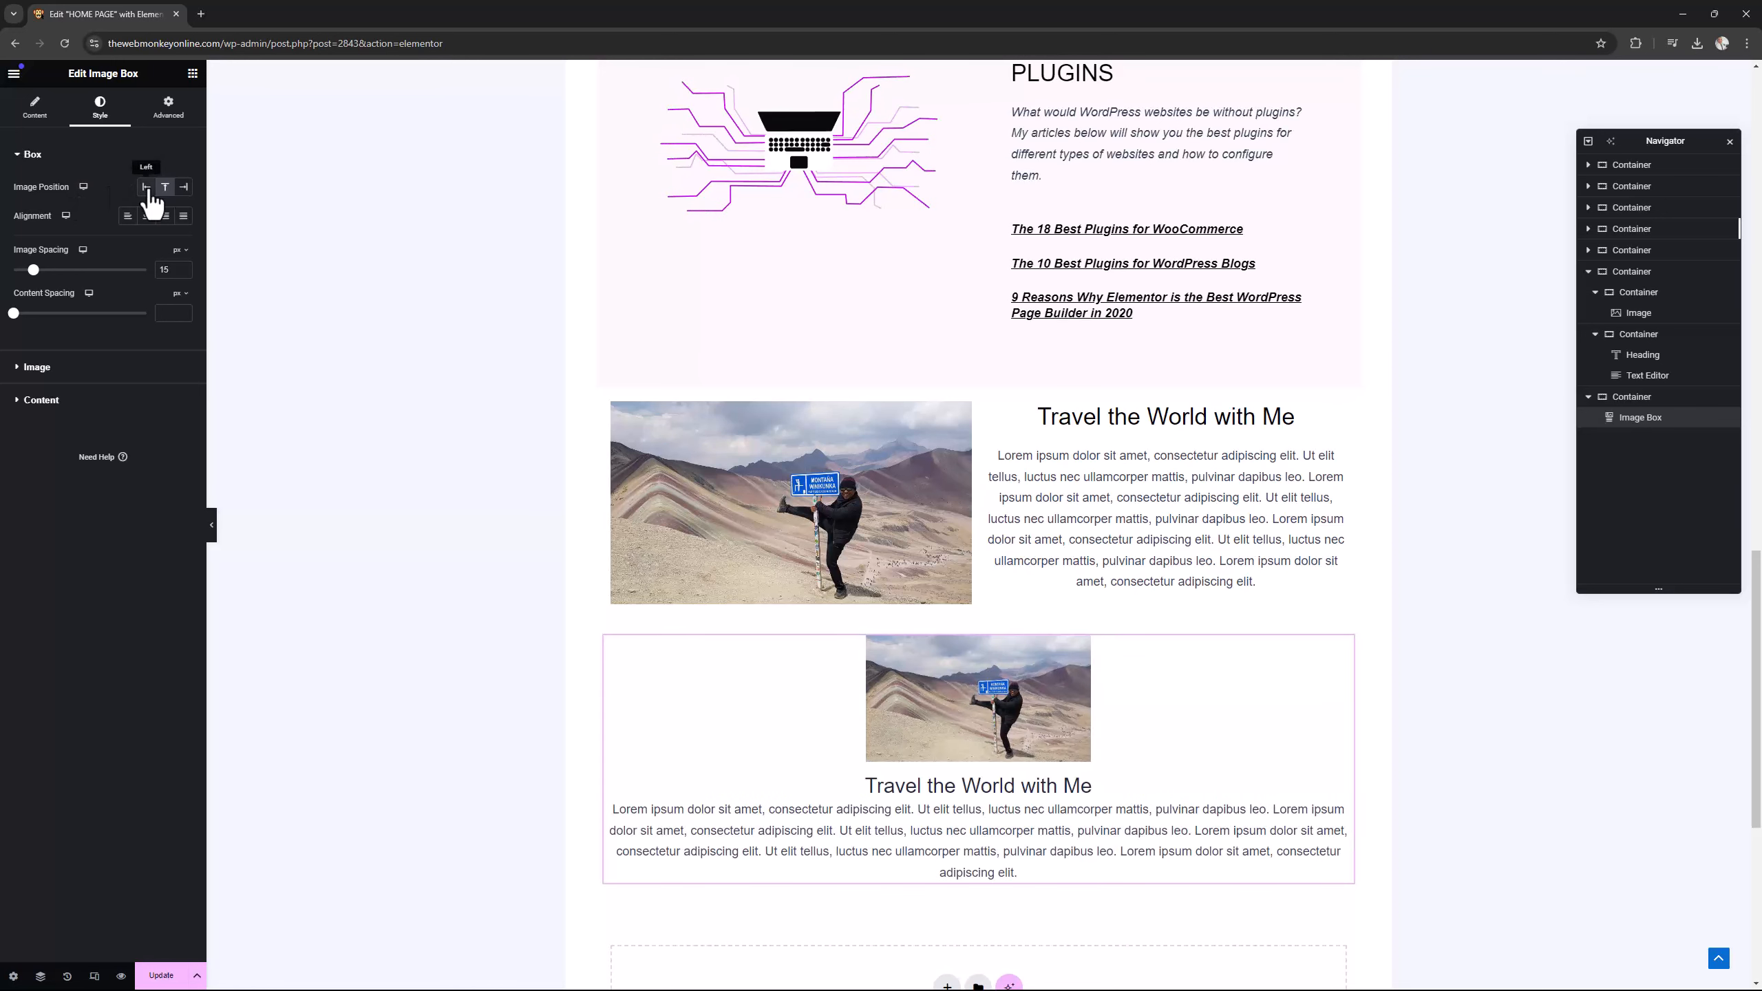
click(147, 188)
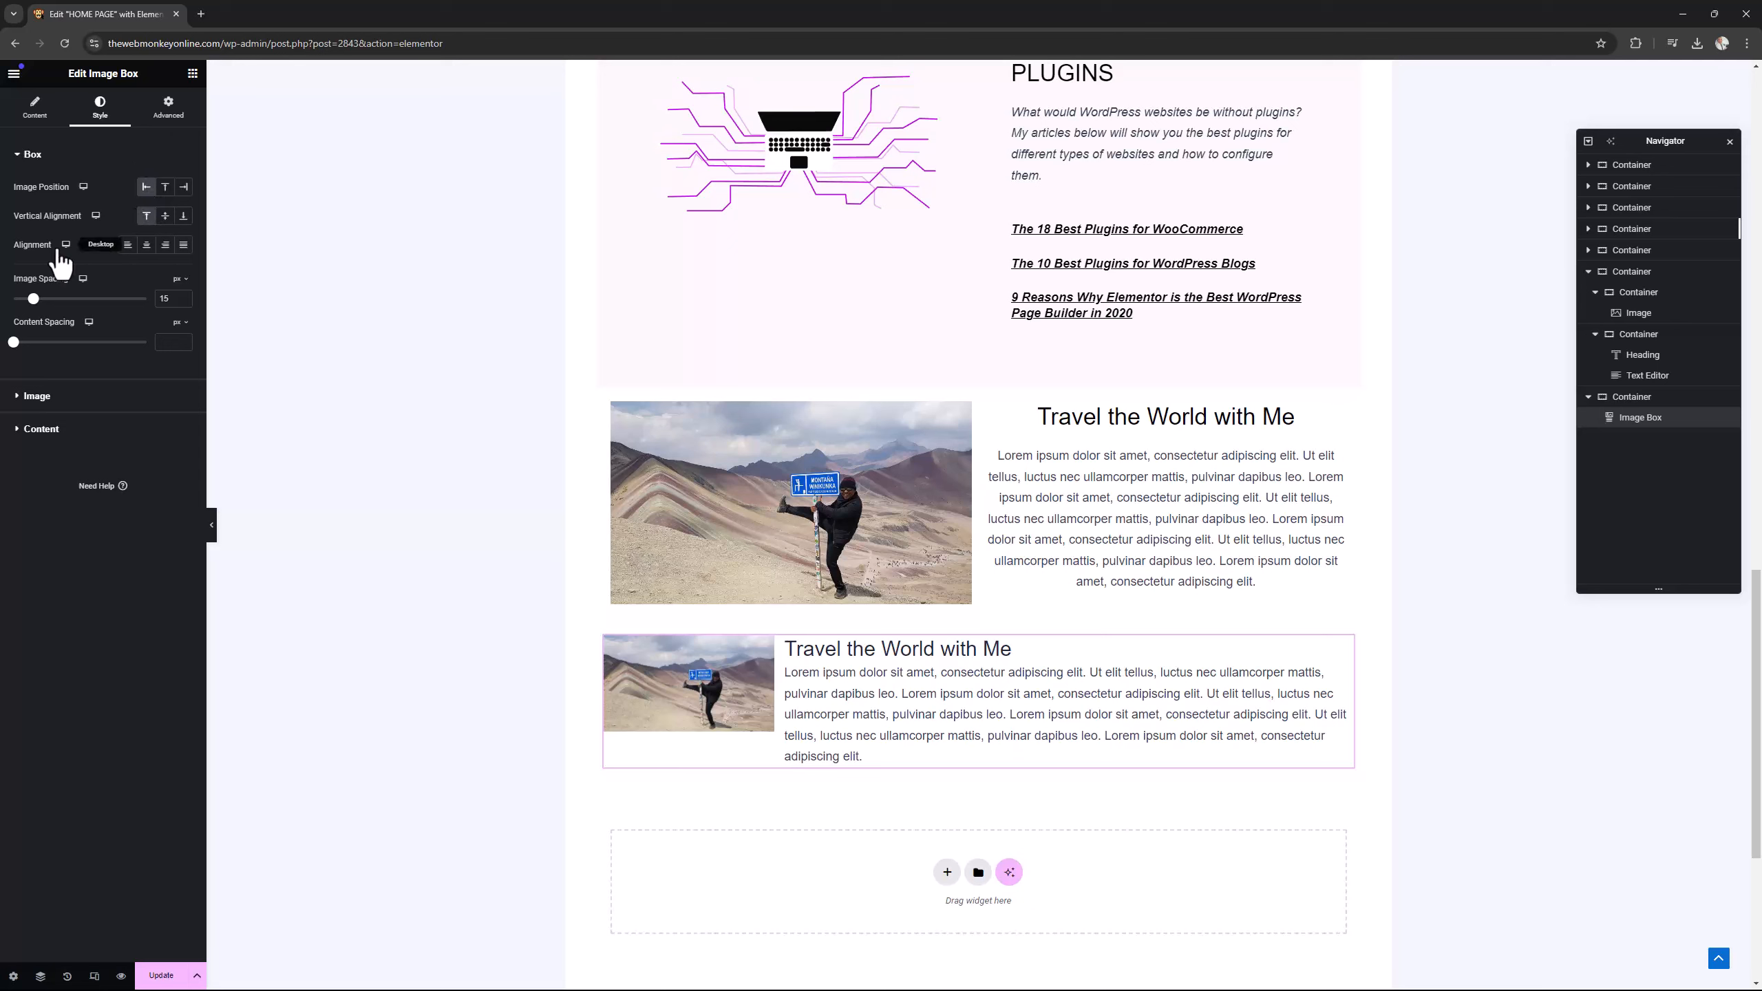
click(147, 247)
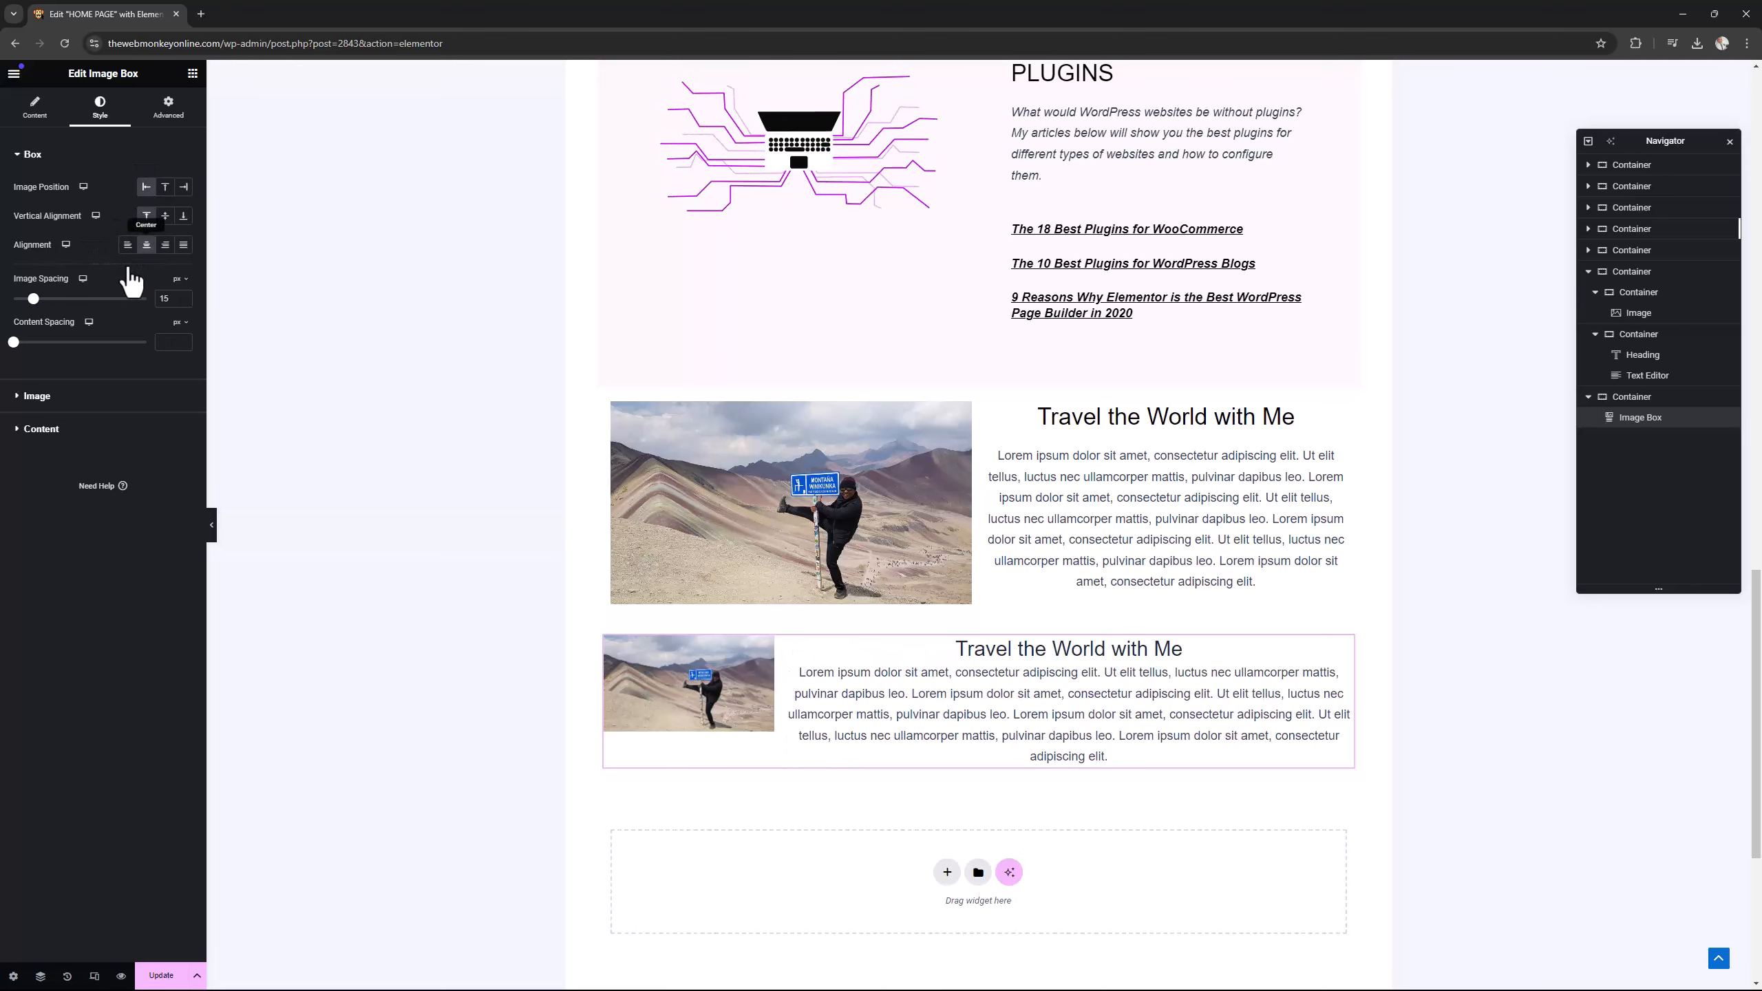
click(36, 397)
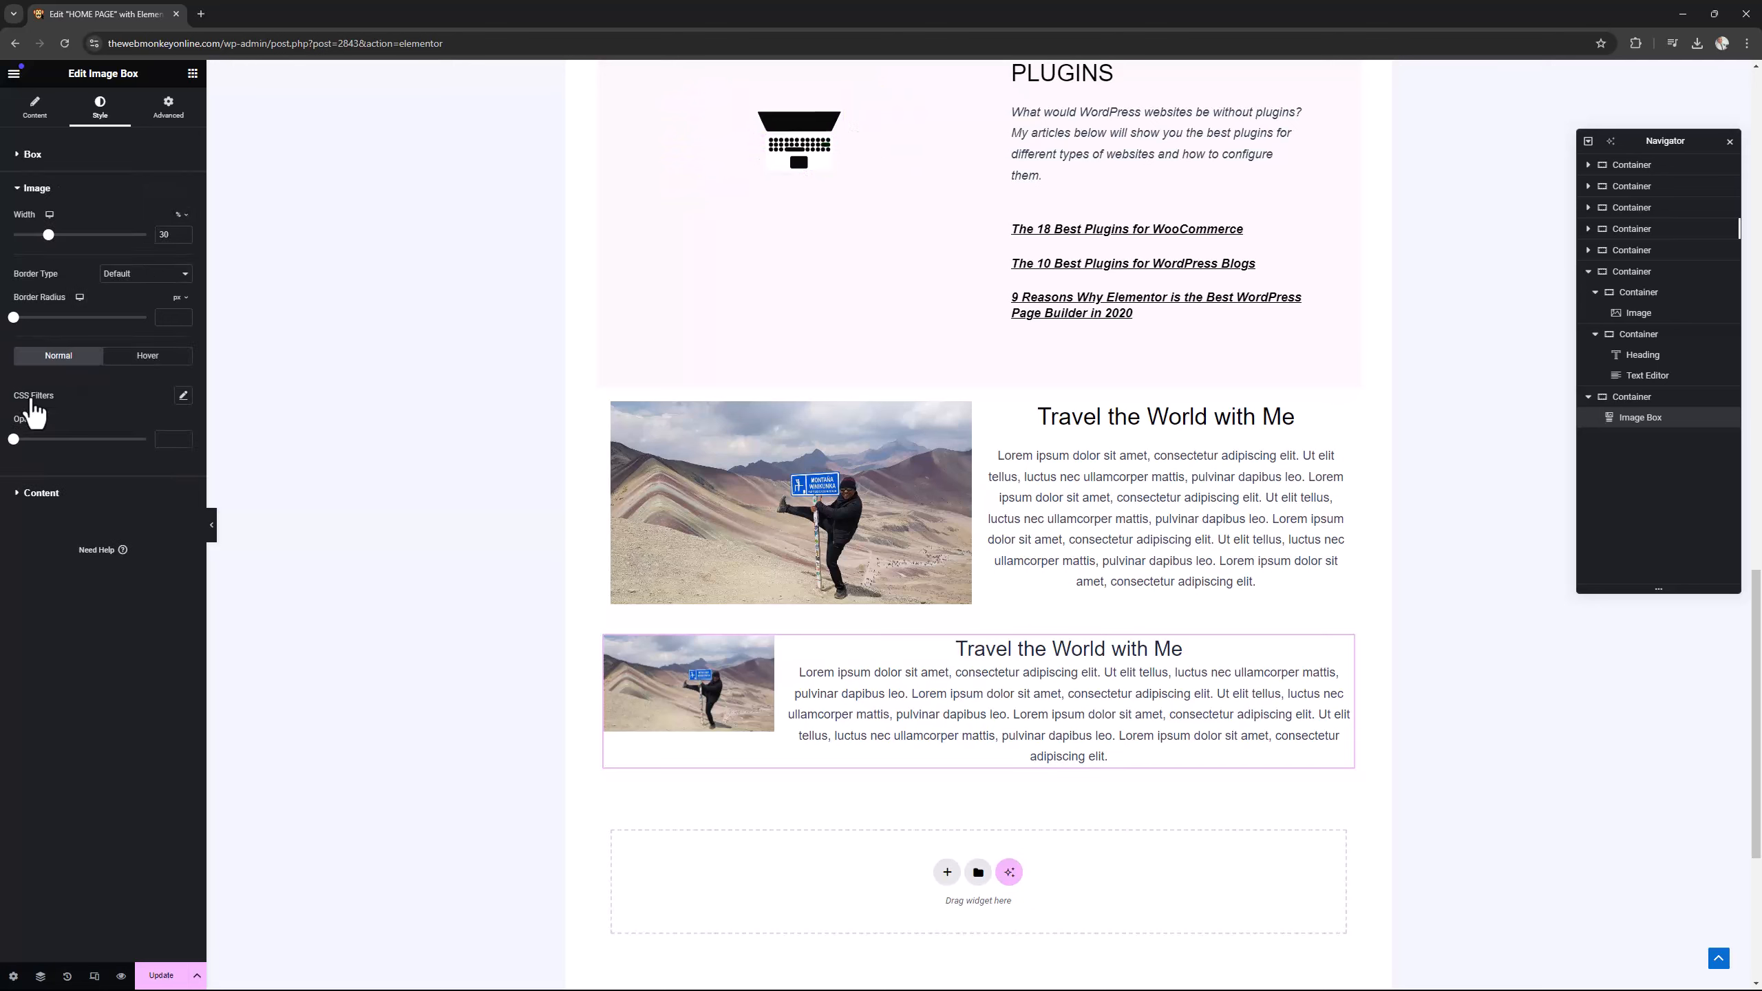
drag(52, 242, 150, 243)
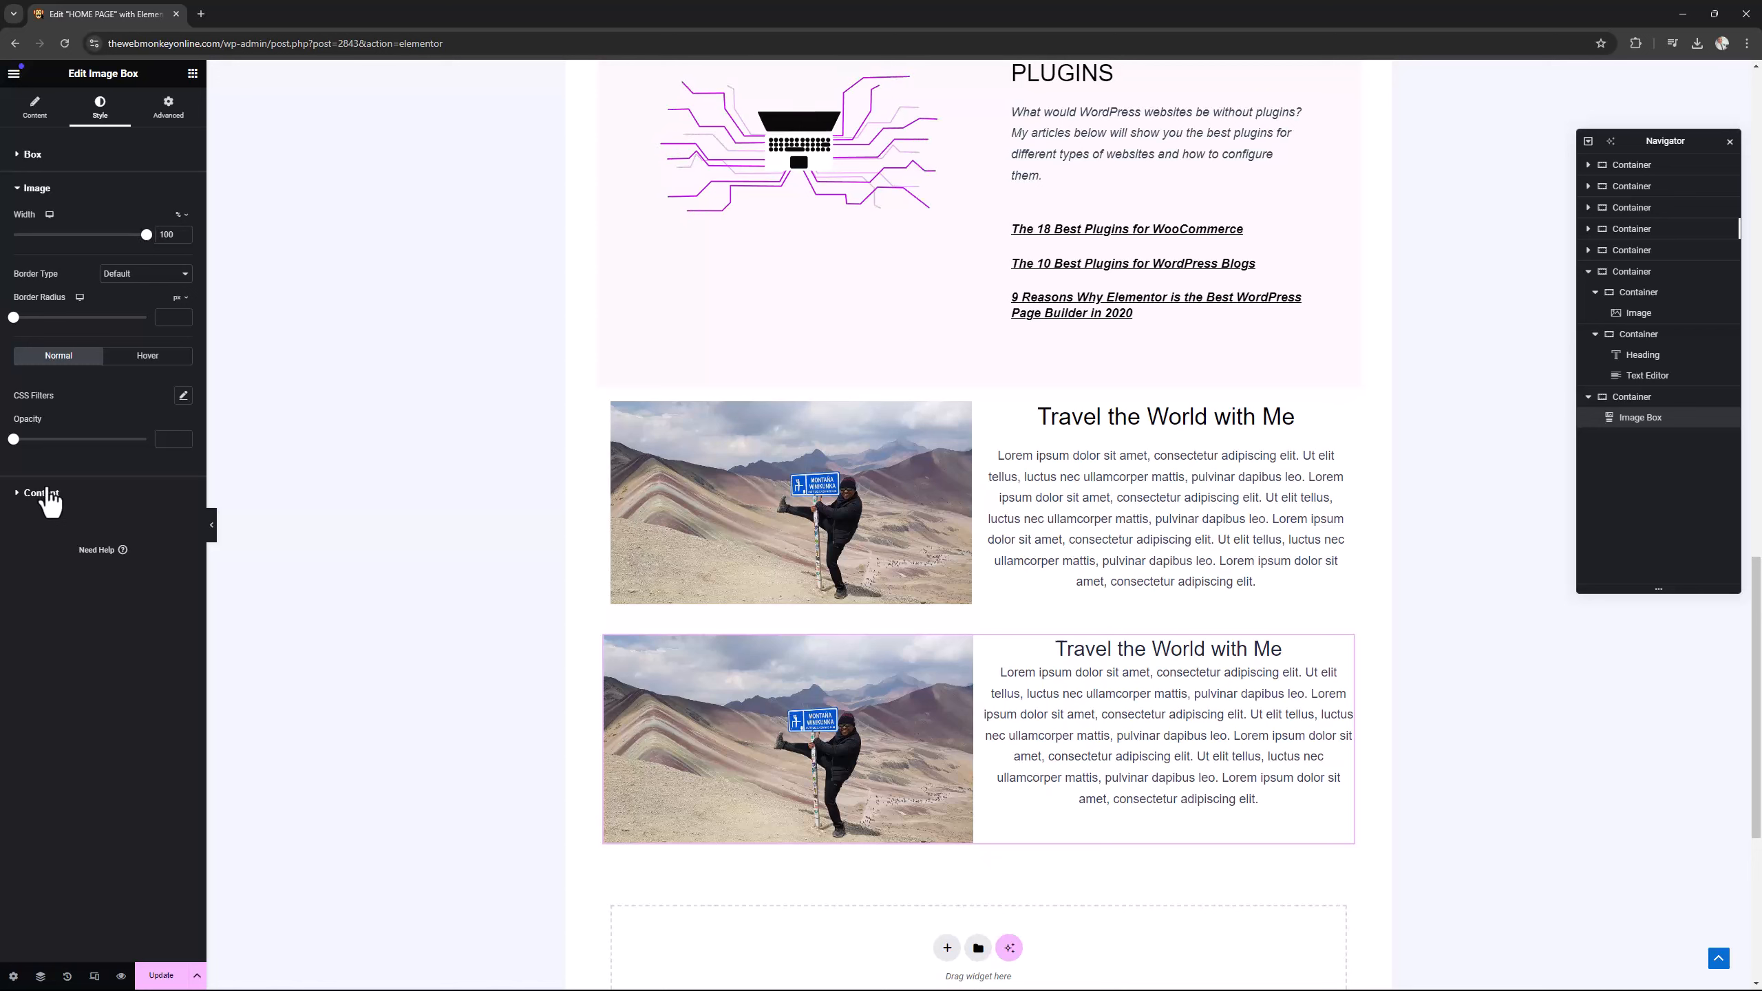
Set the image box's vertical alignment to middle.
click(42, 494)
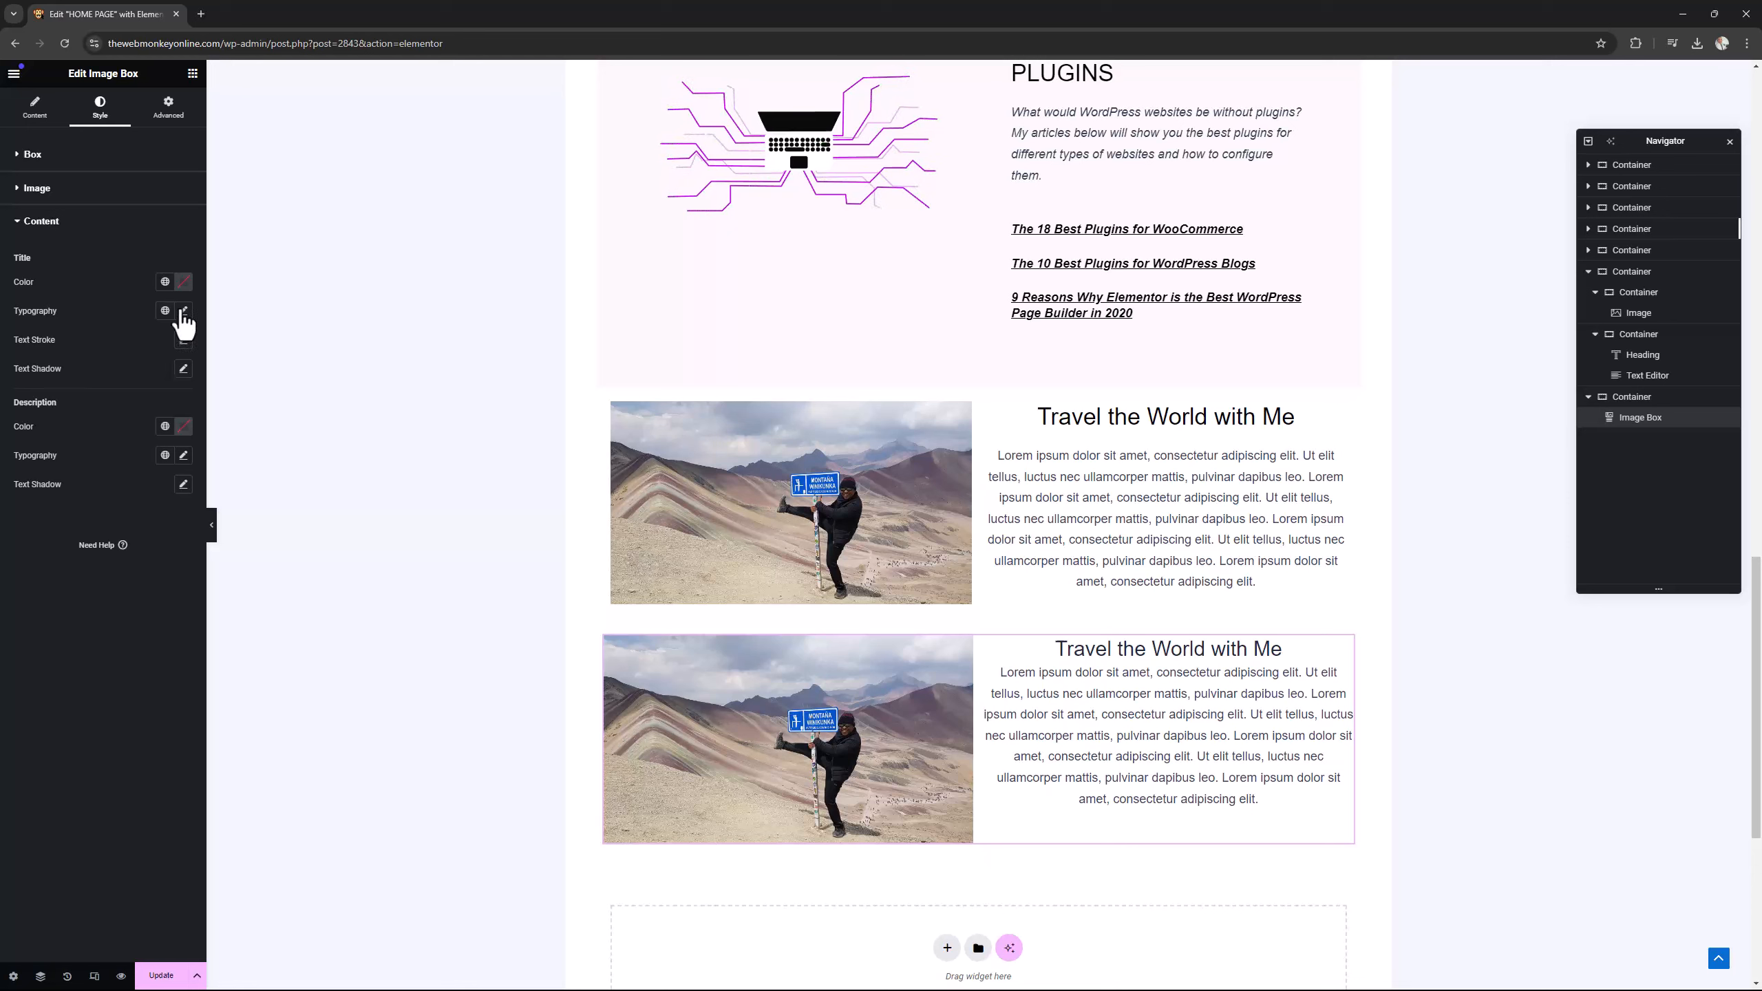
click(35, 158)
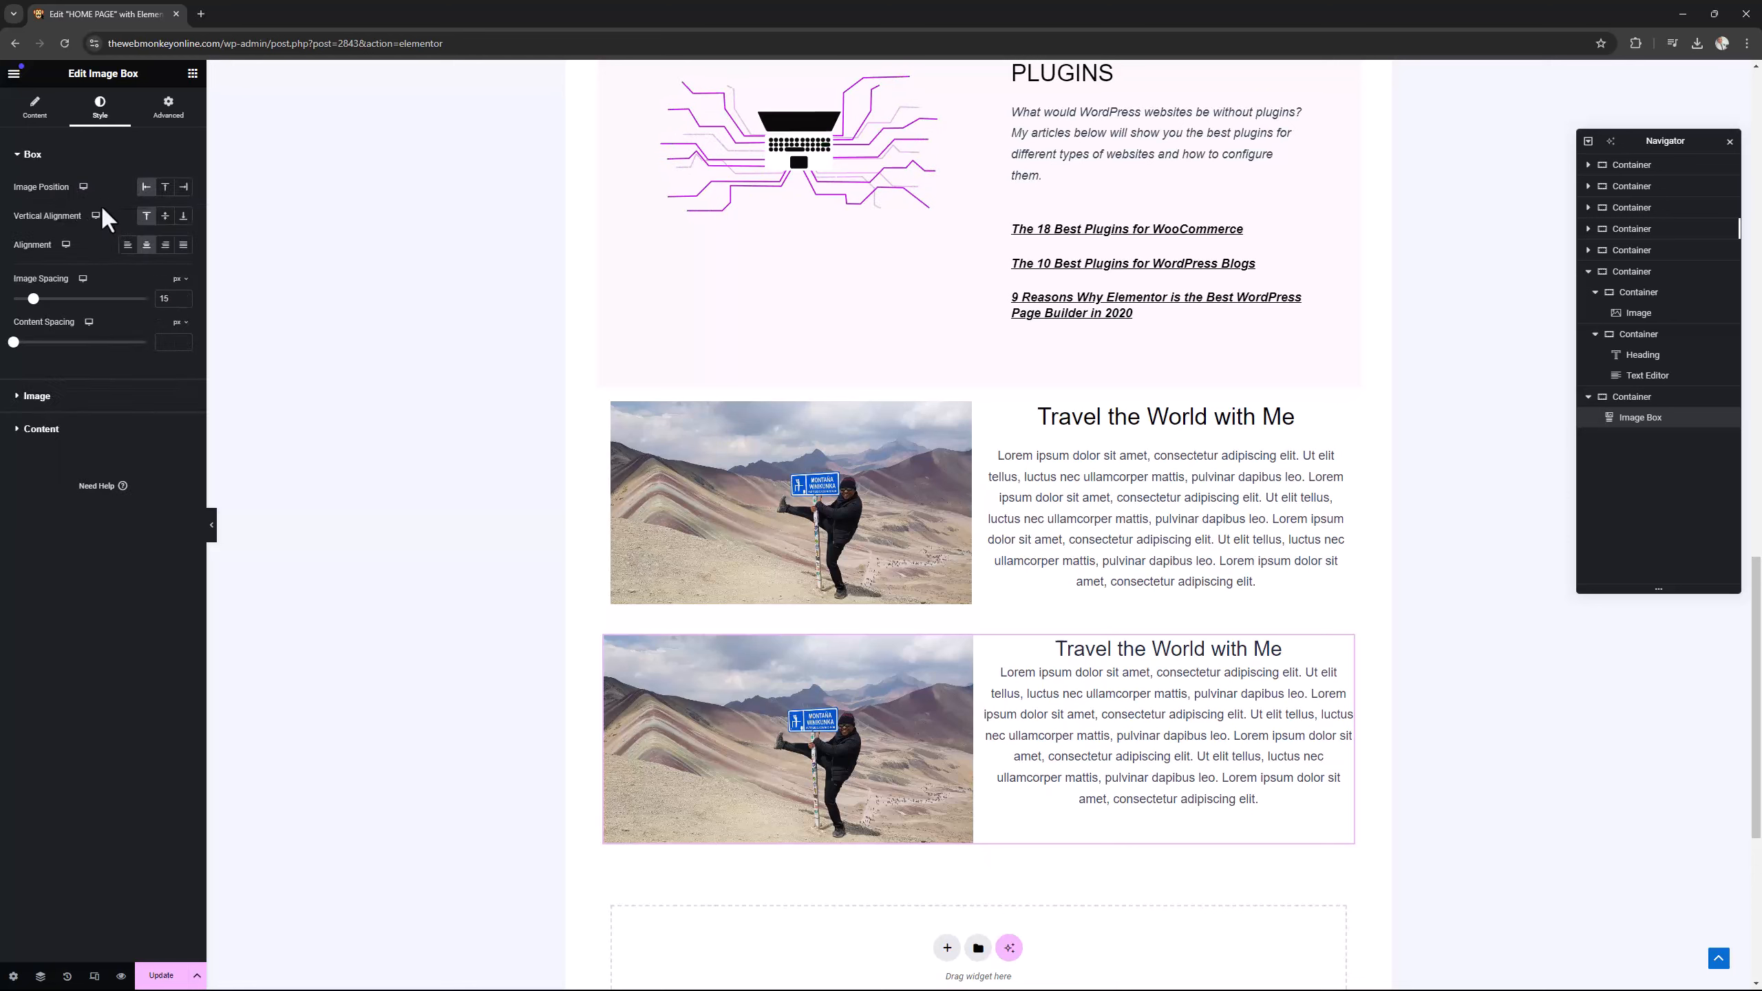
click(166, 216)
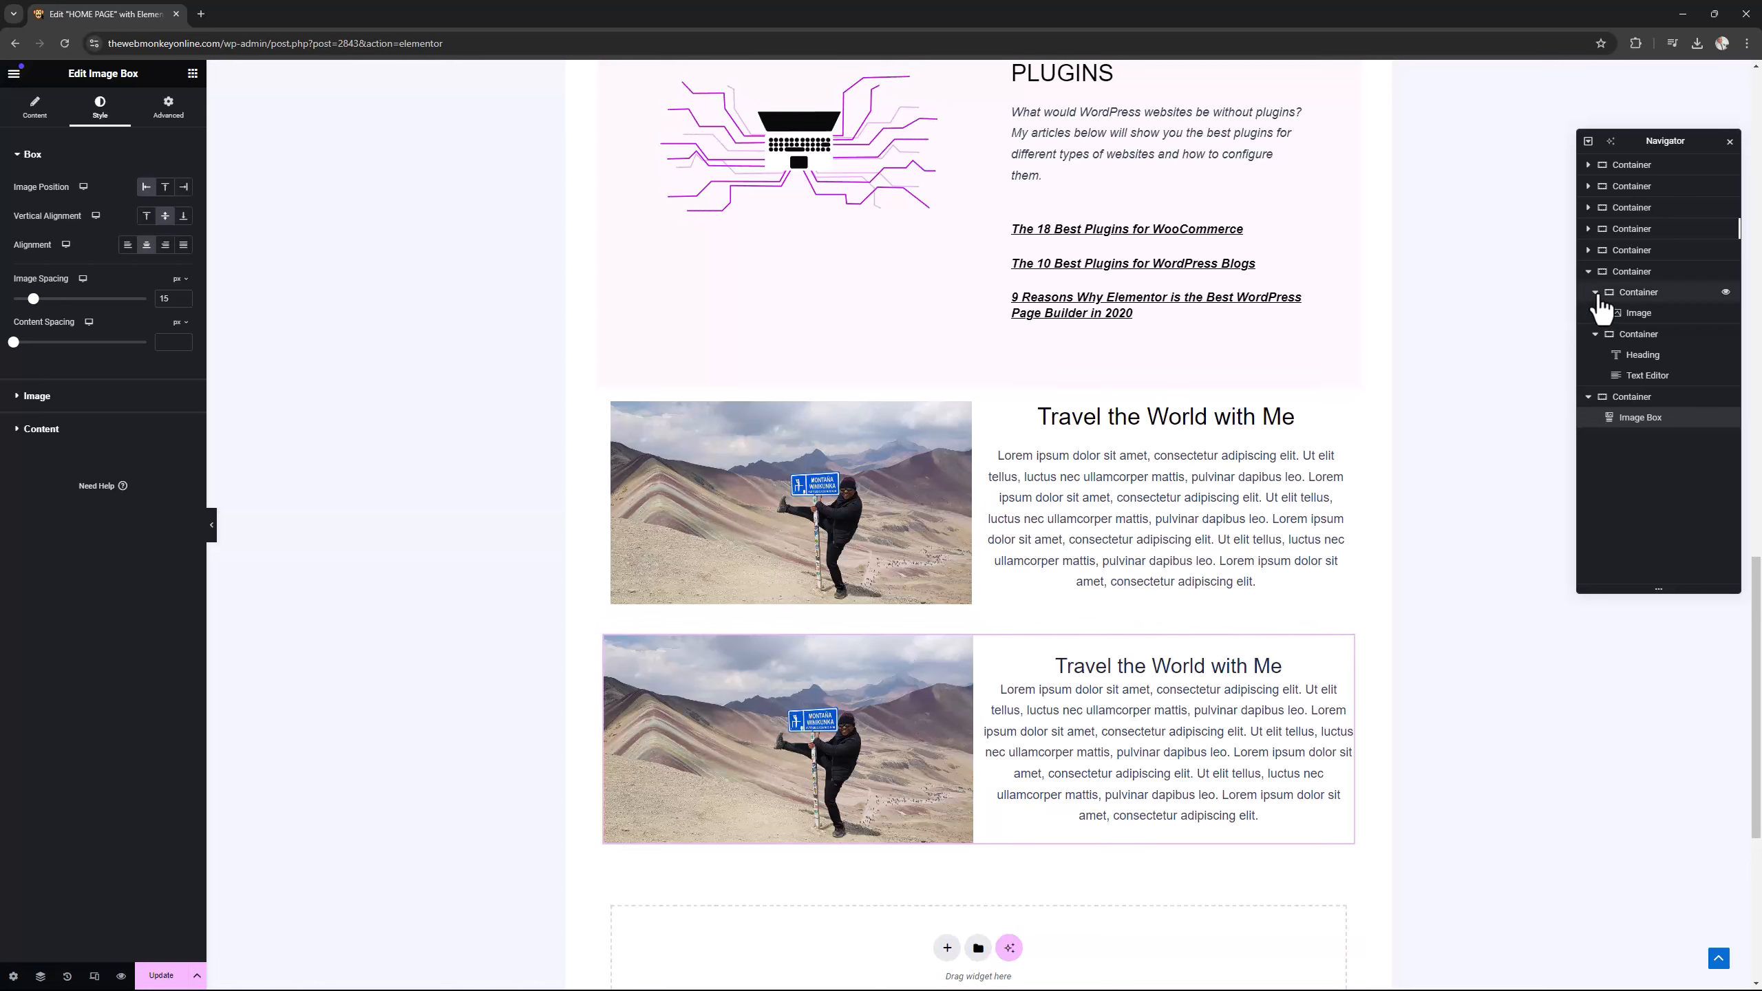
Compare the page structure of the original nested travel section with the container holding the single Image Box.
click(1590, 276)
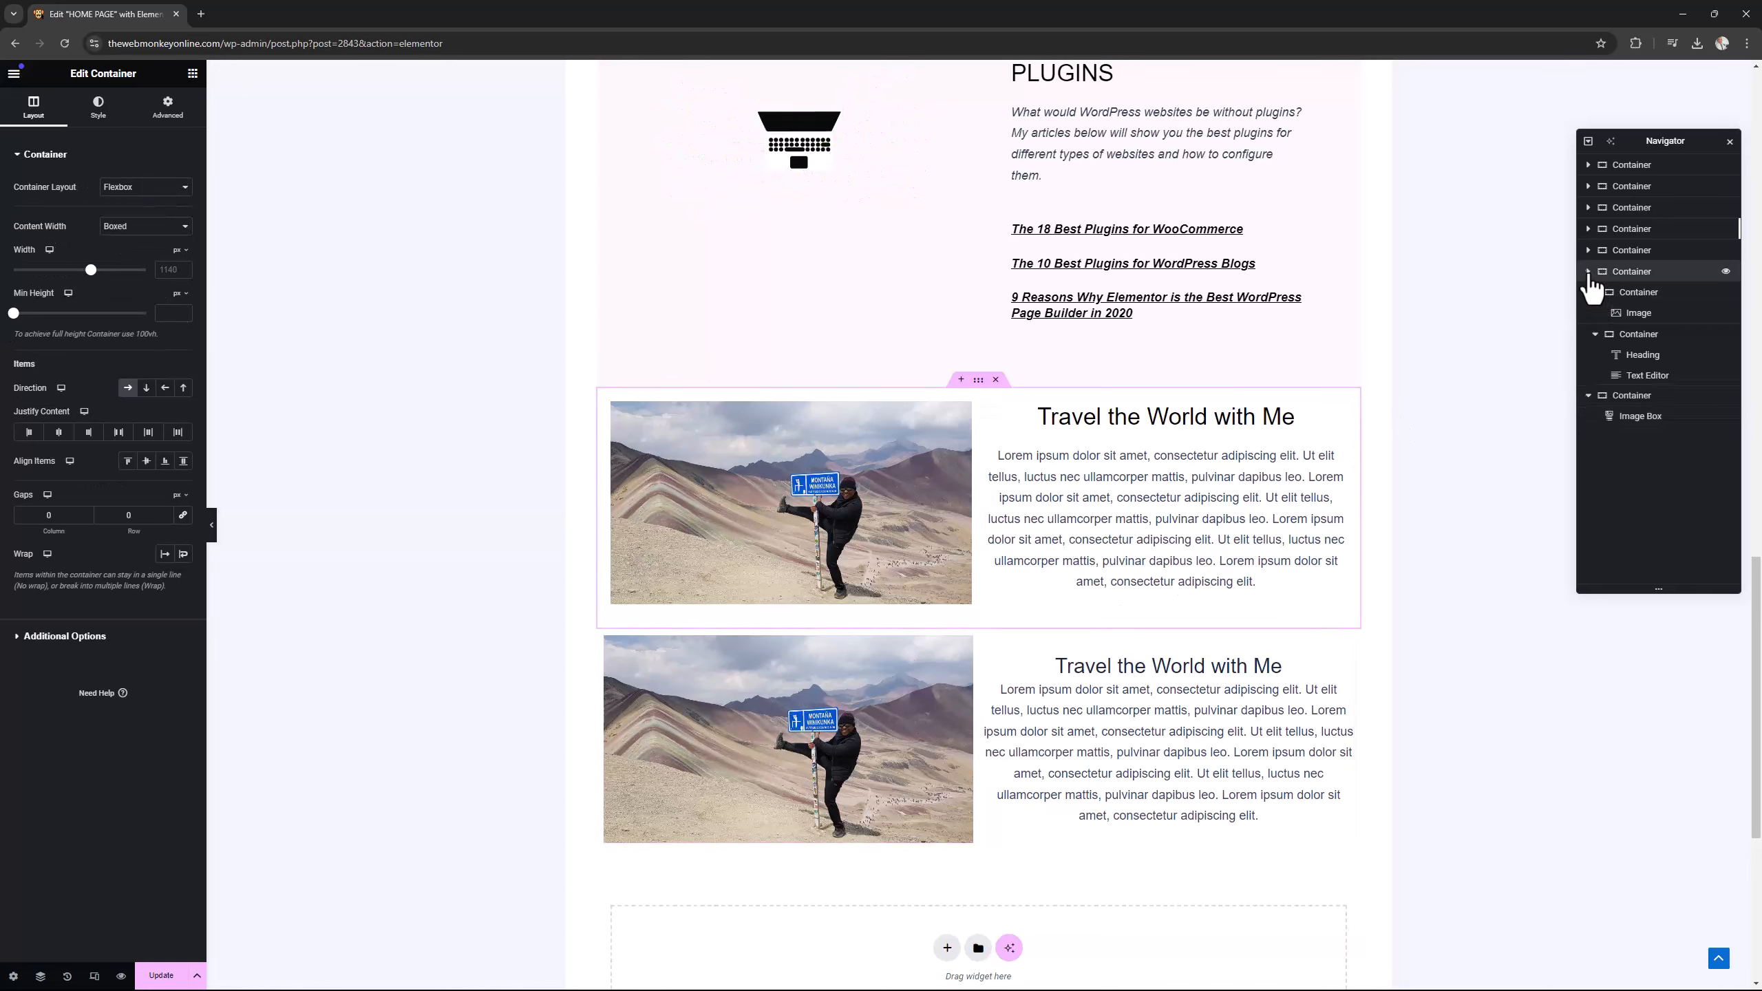
click(1589, 275)
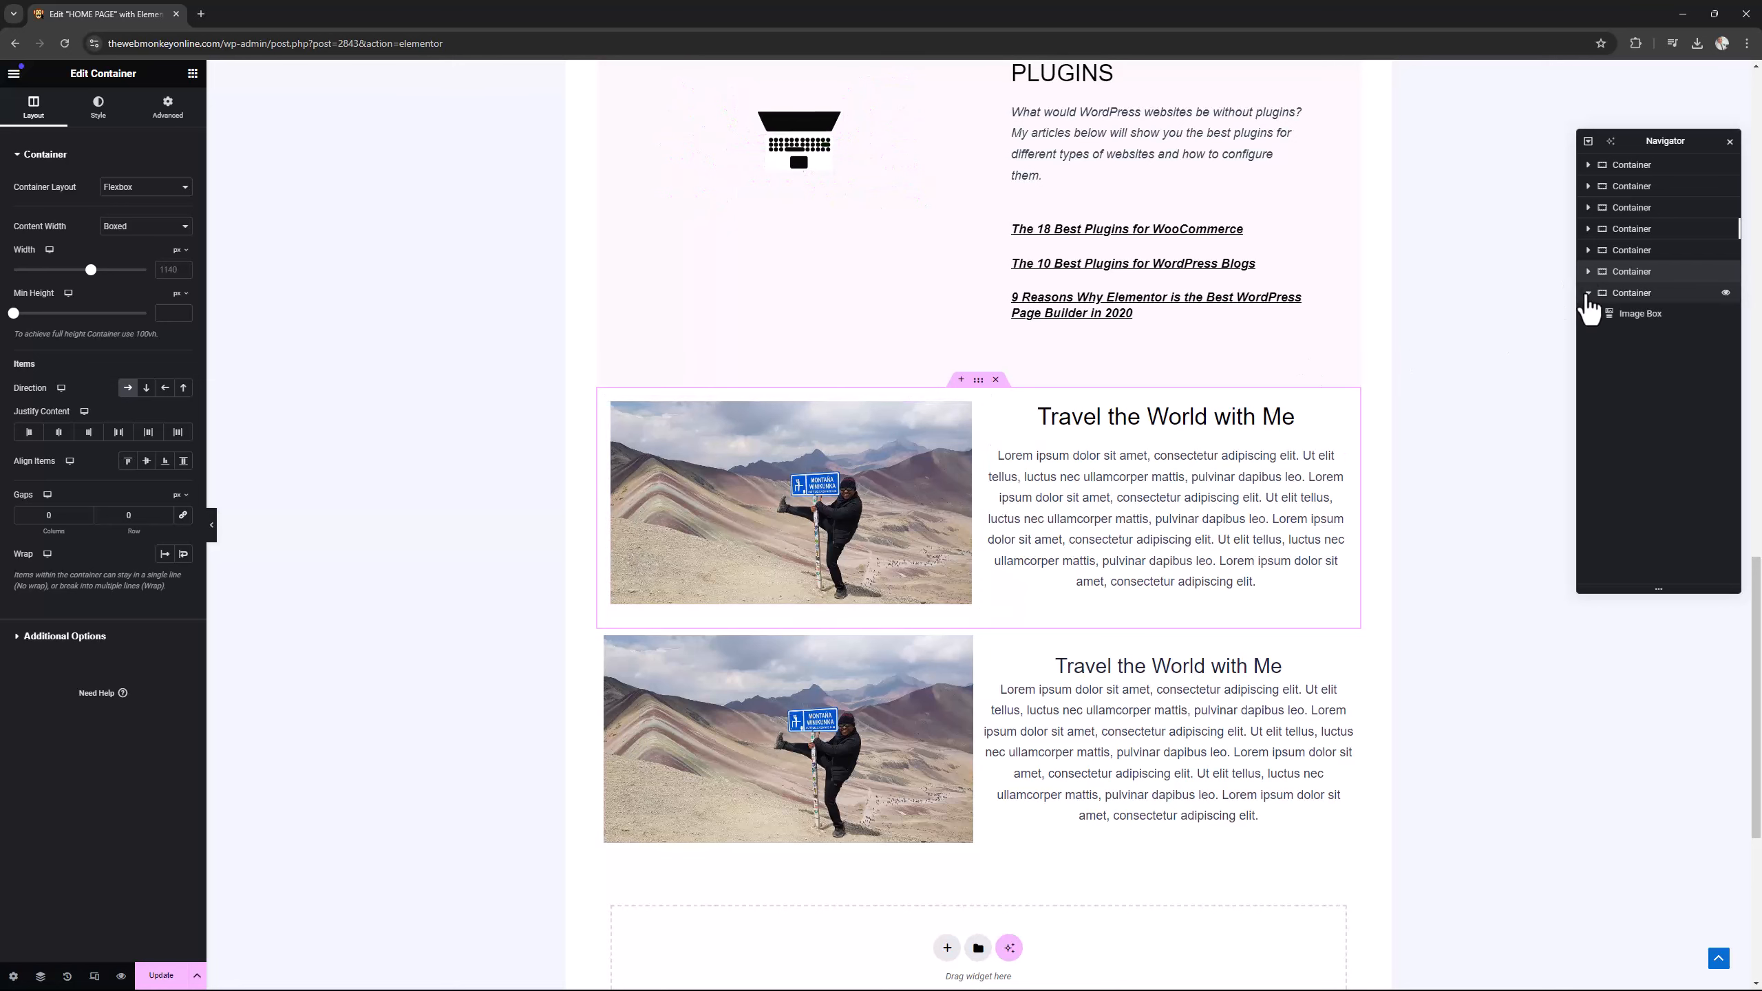
click(1590, 272)
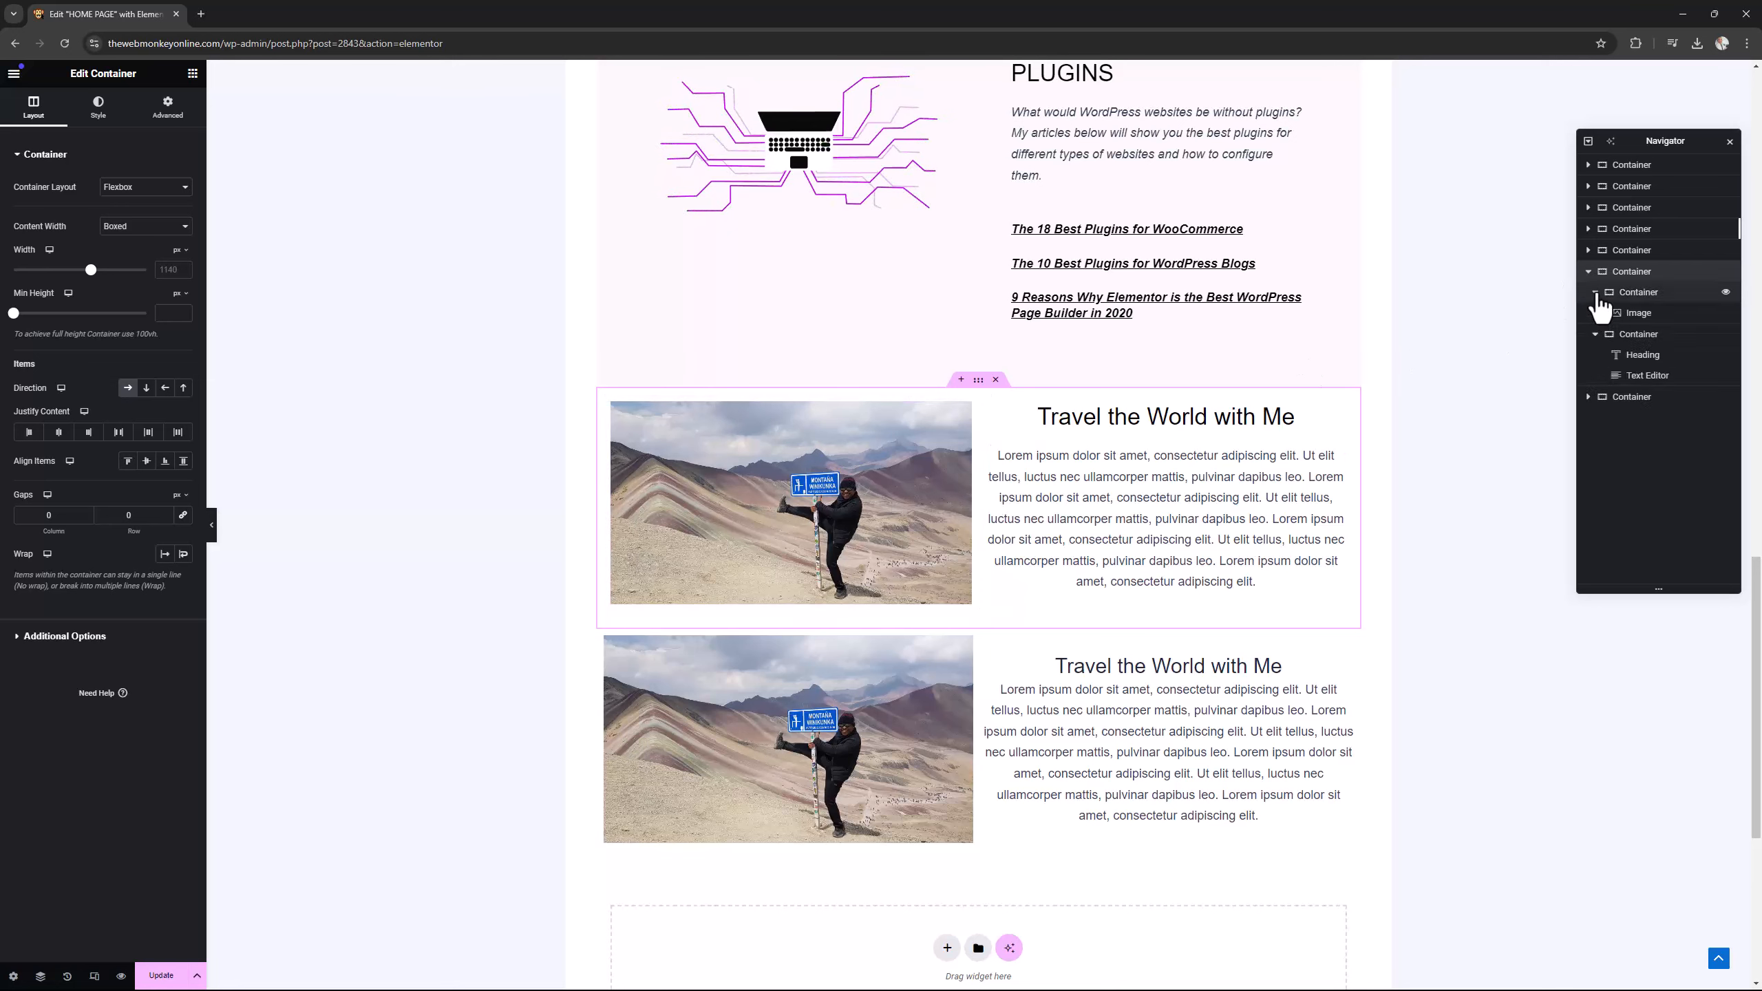
click(1595, 292)
click(1596, 313)
click(1595, 292)
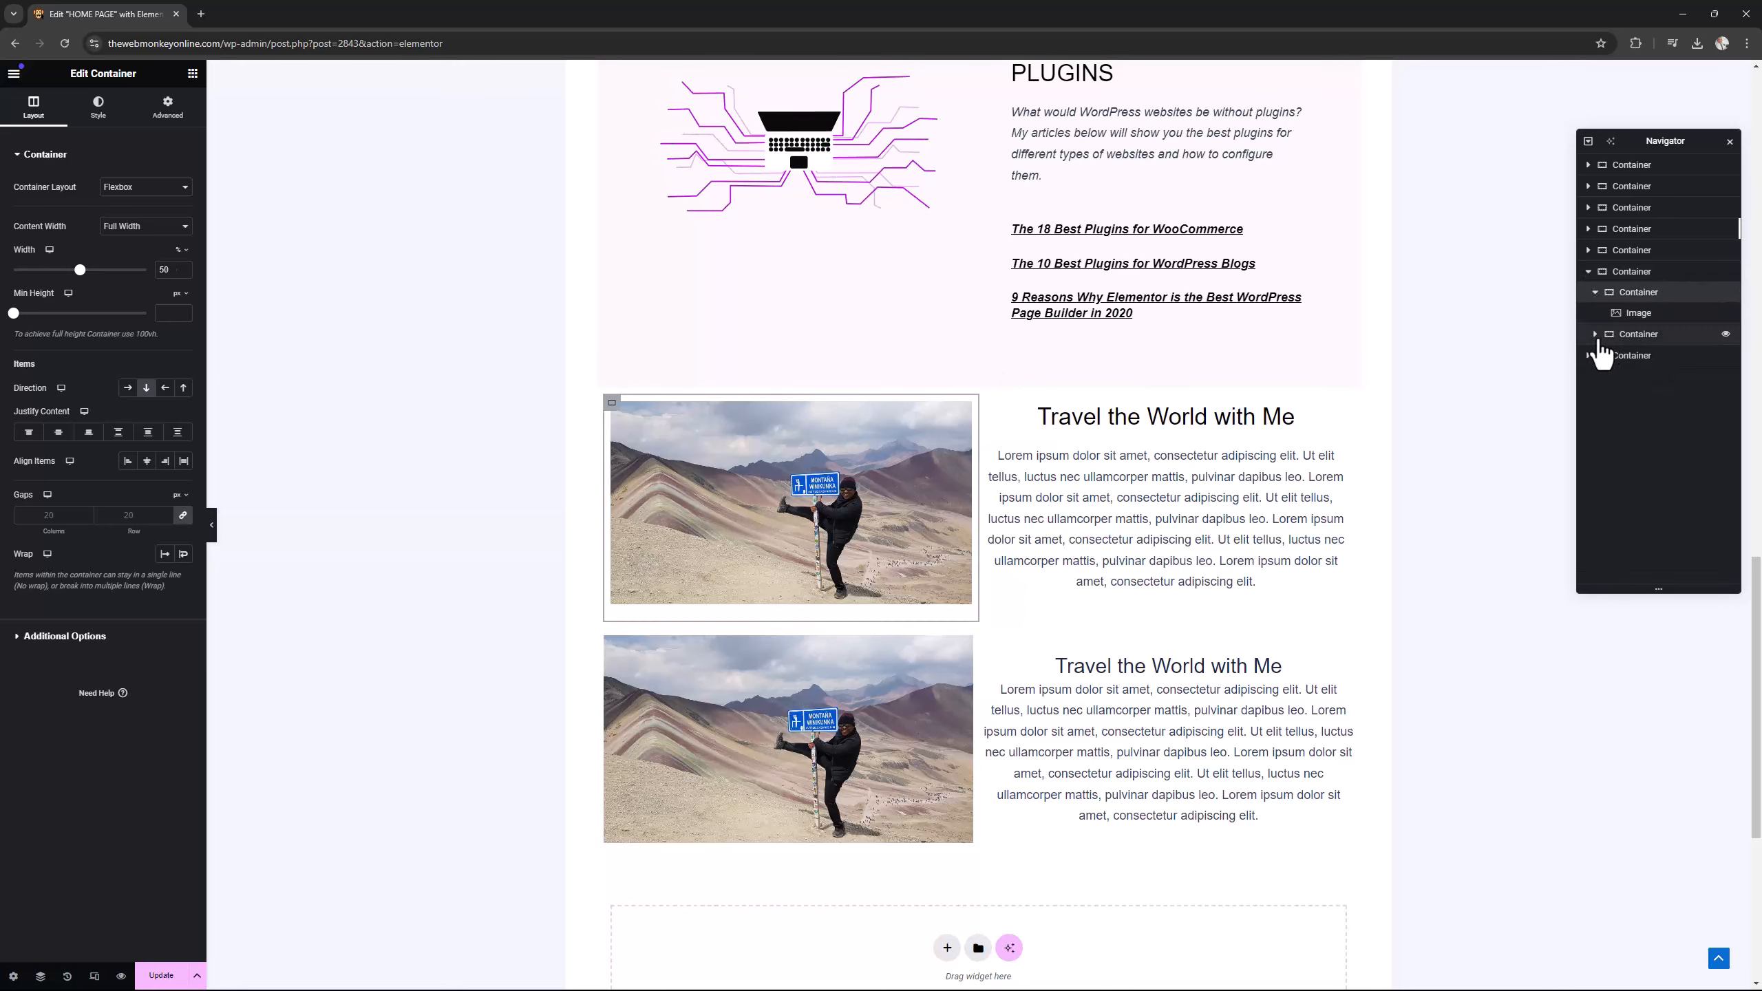
click(1595, 334)
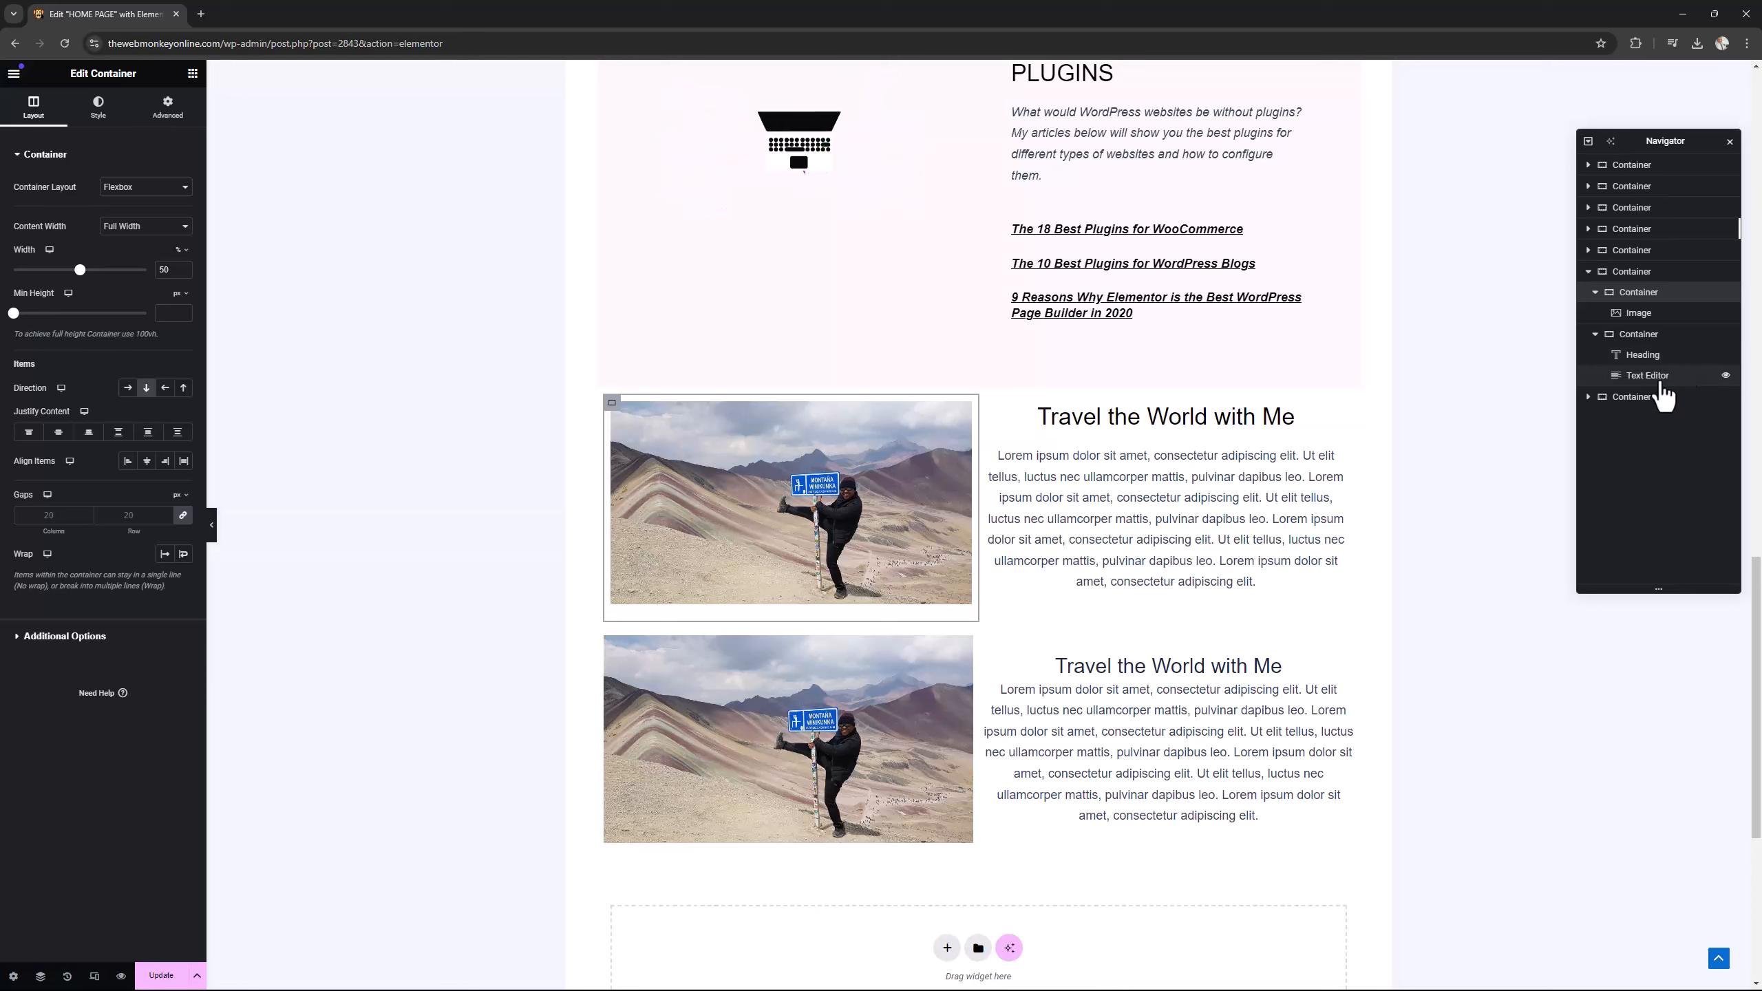
click(1590, 399)
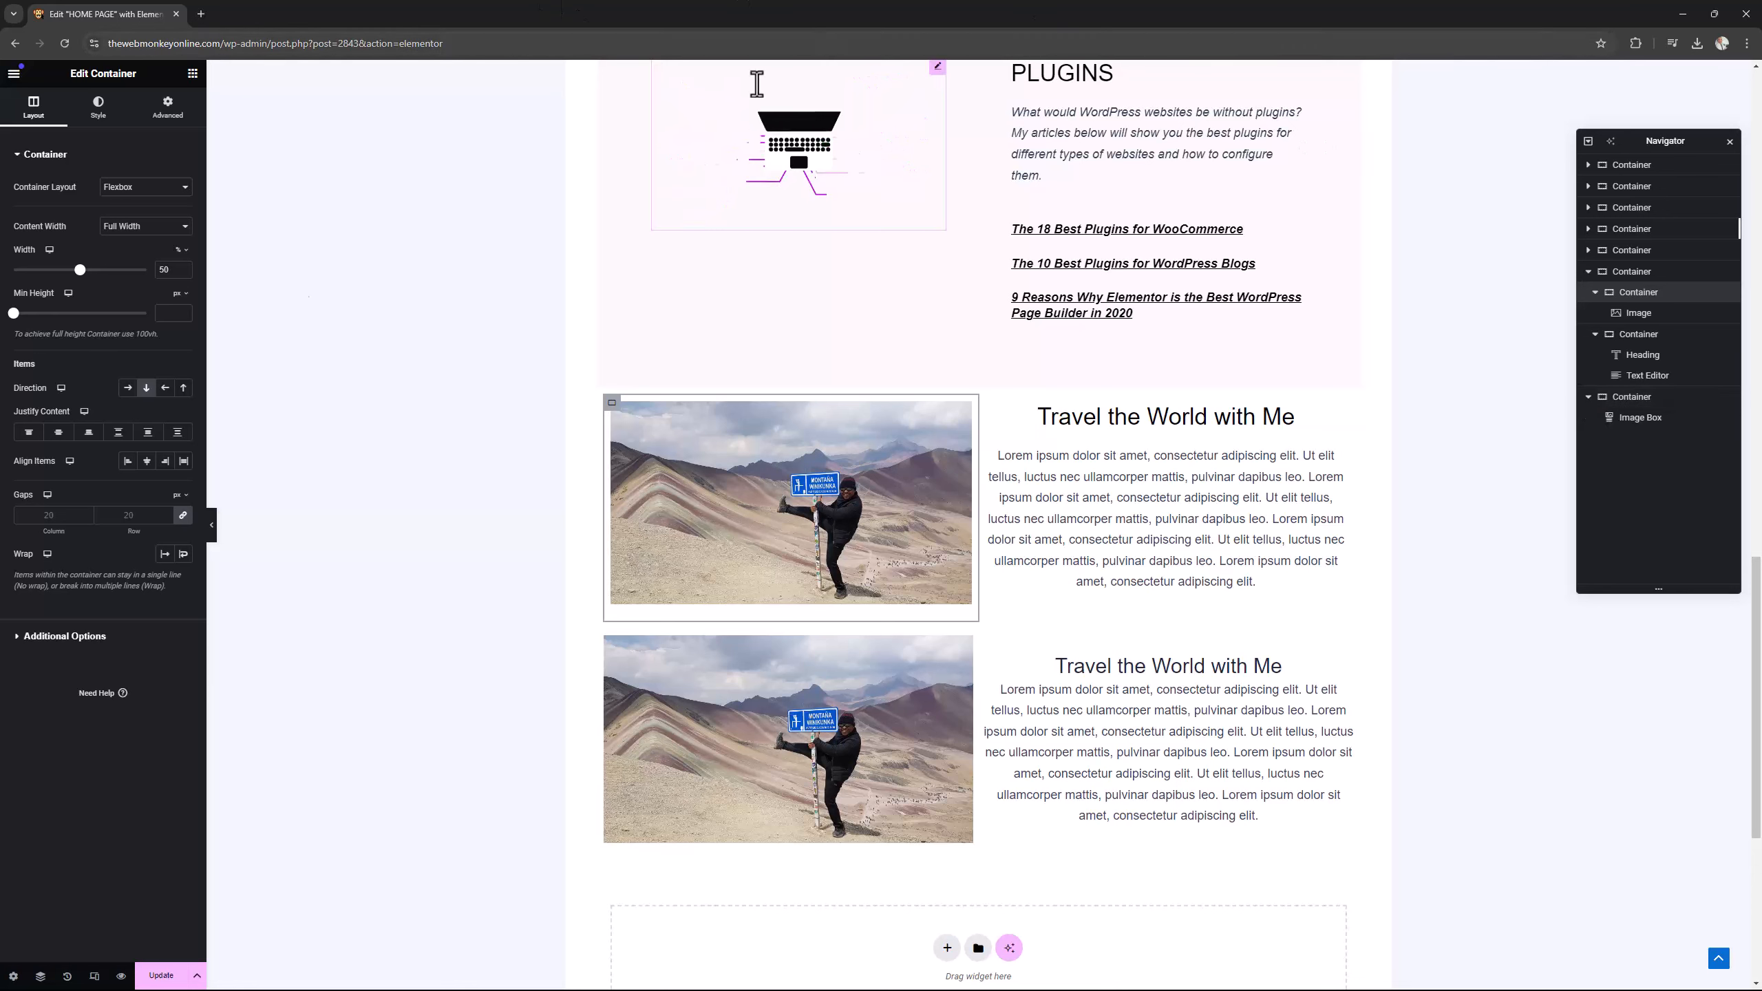
click(193, 73)
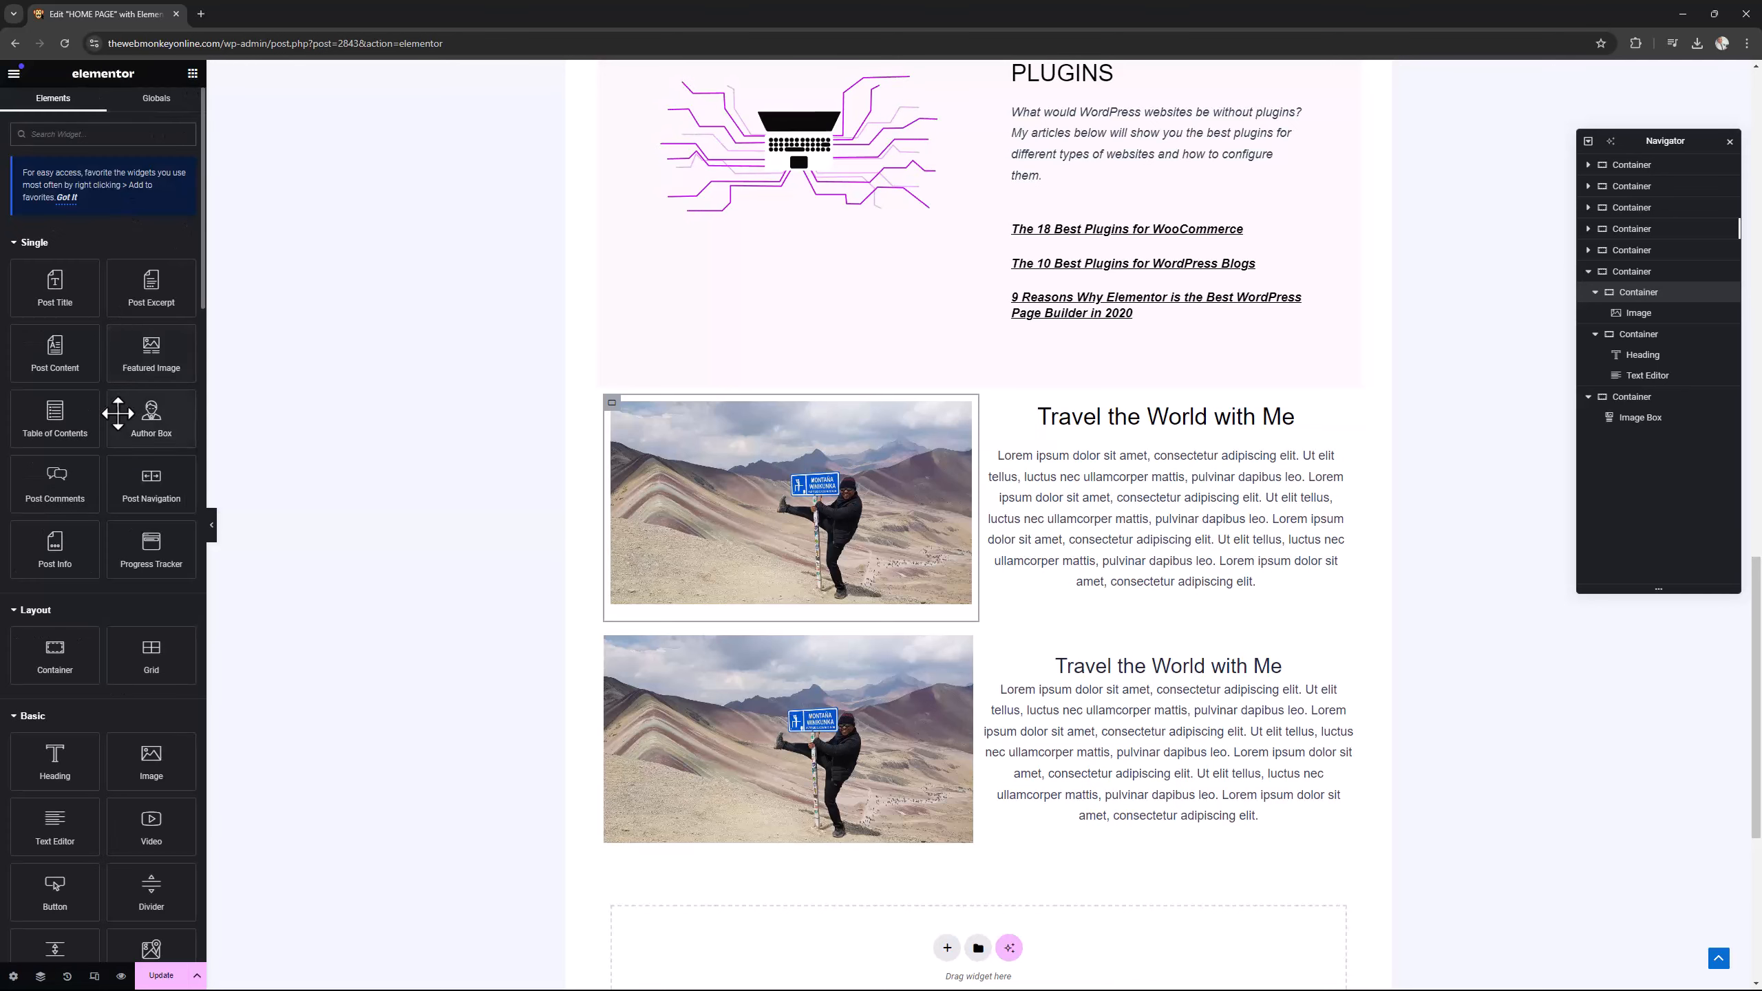
scroll(118, 414, down, 15)
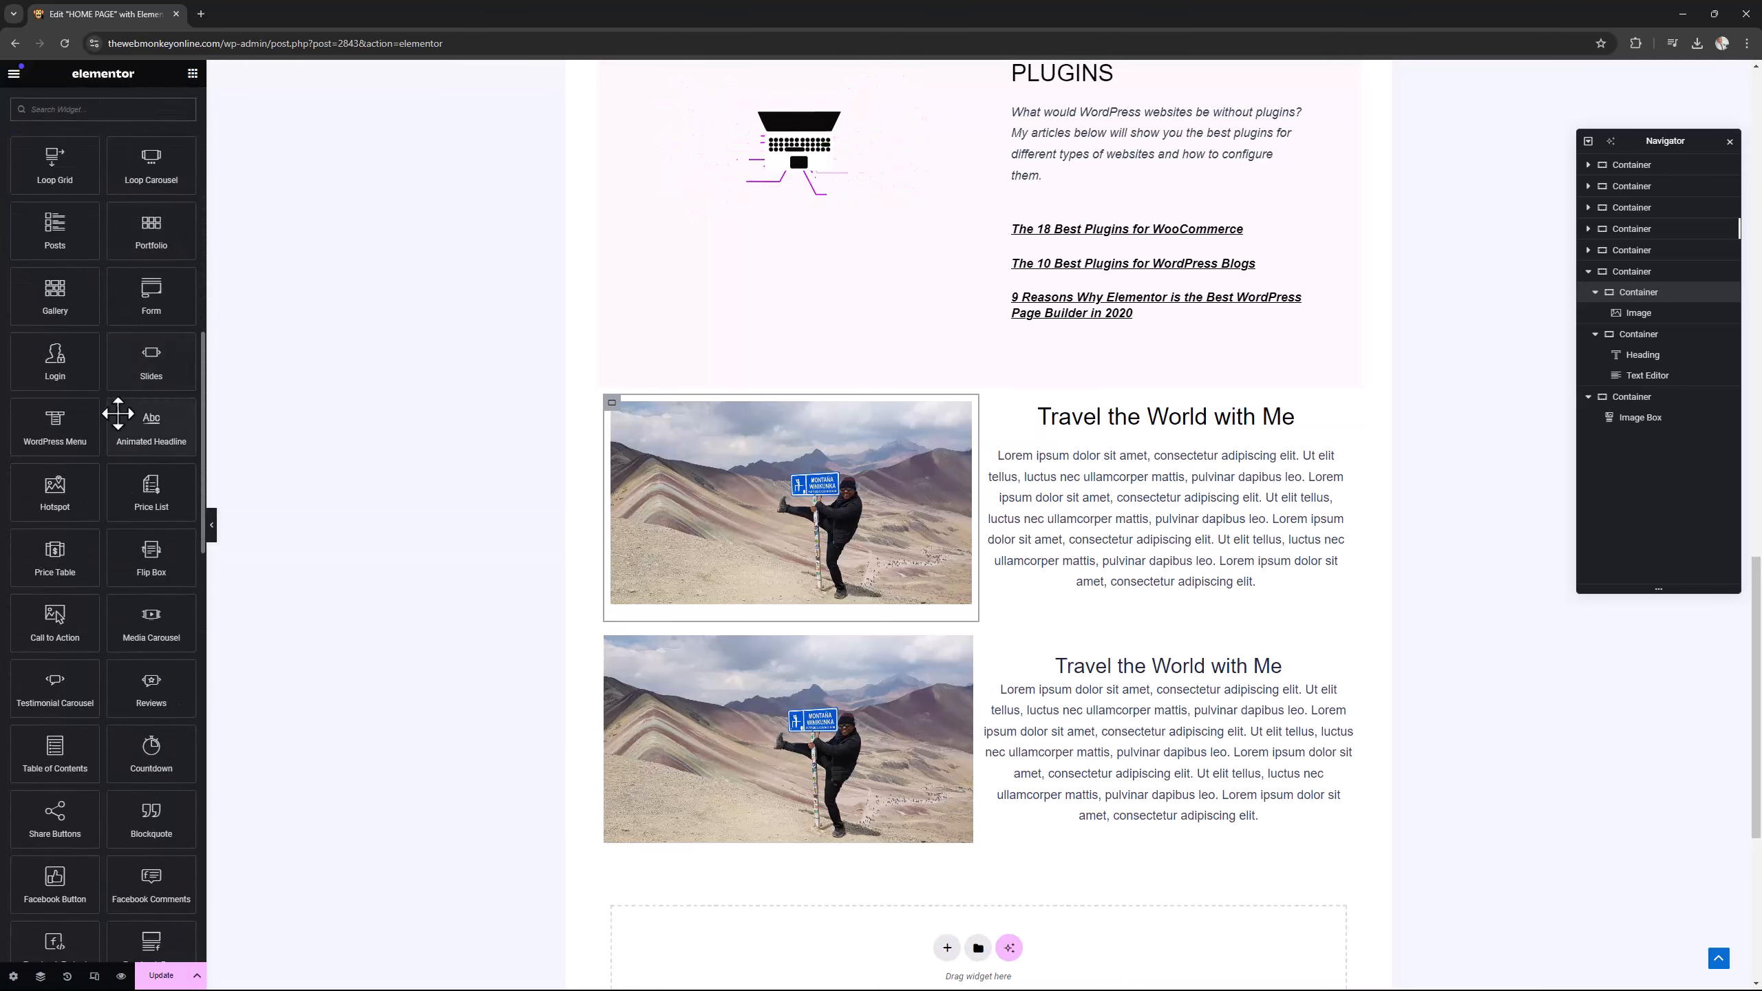
scroll(118, 414, up, 10)
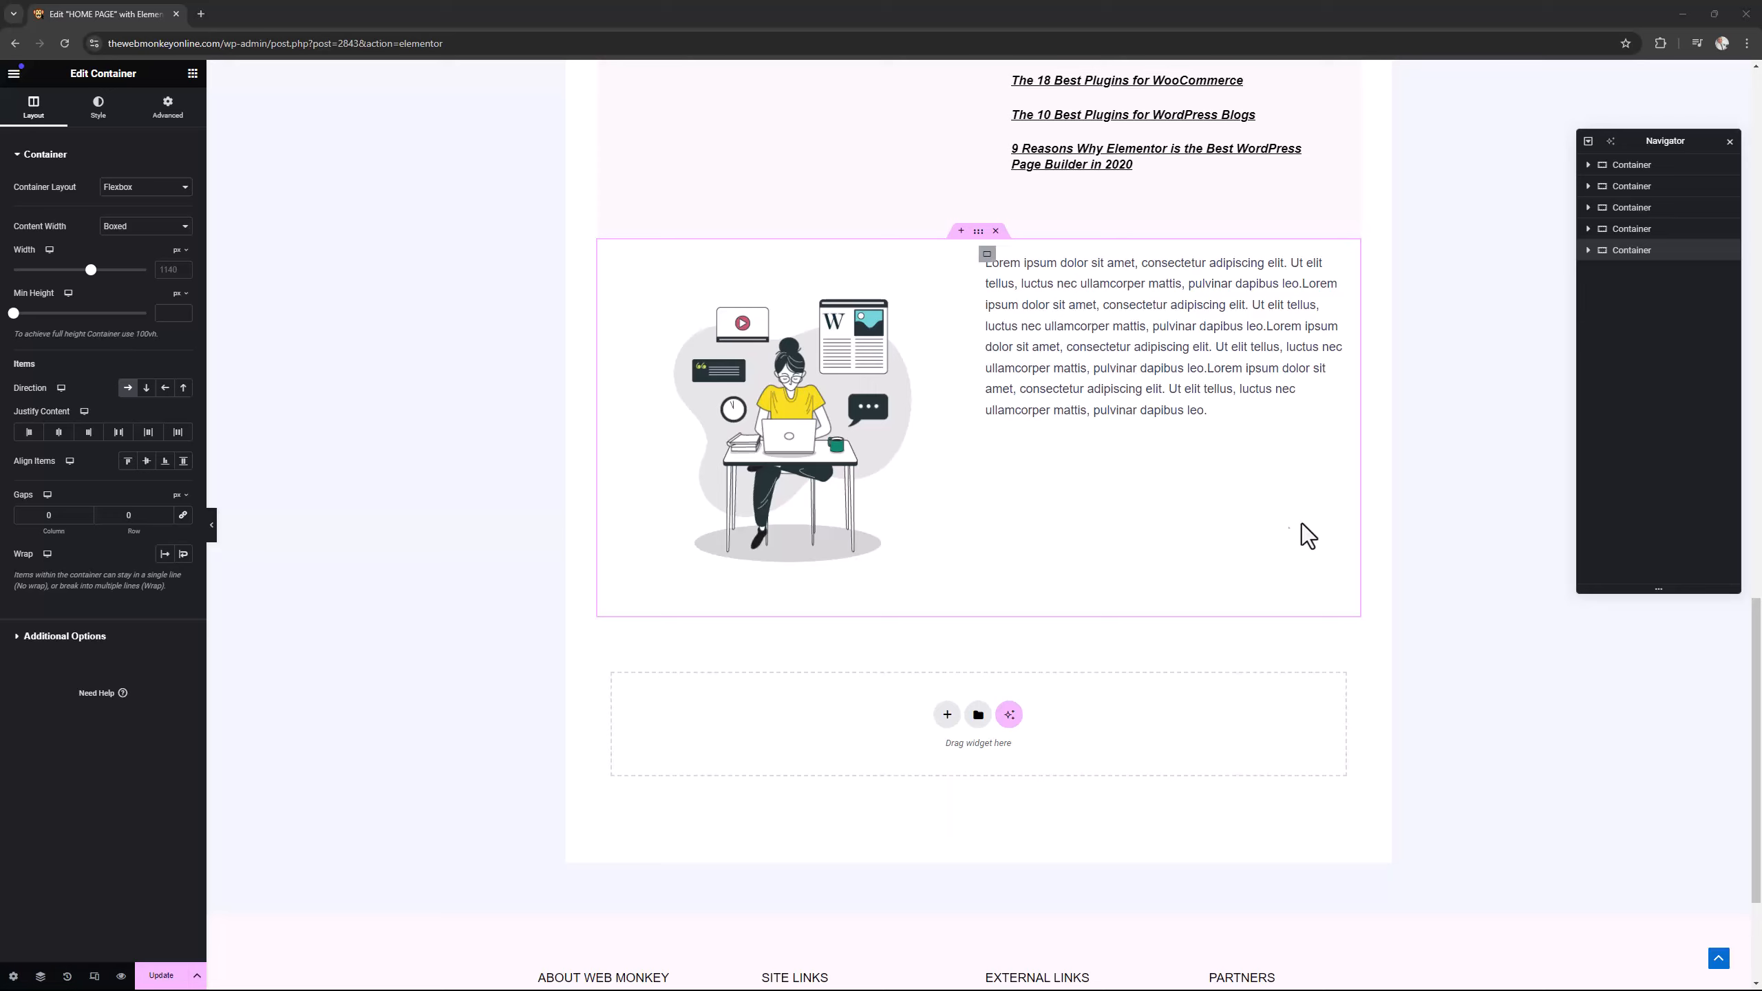
Inspect the Lottie and text section's nested containers and add a grid with two columns and one row below it.
click(948, 716)
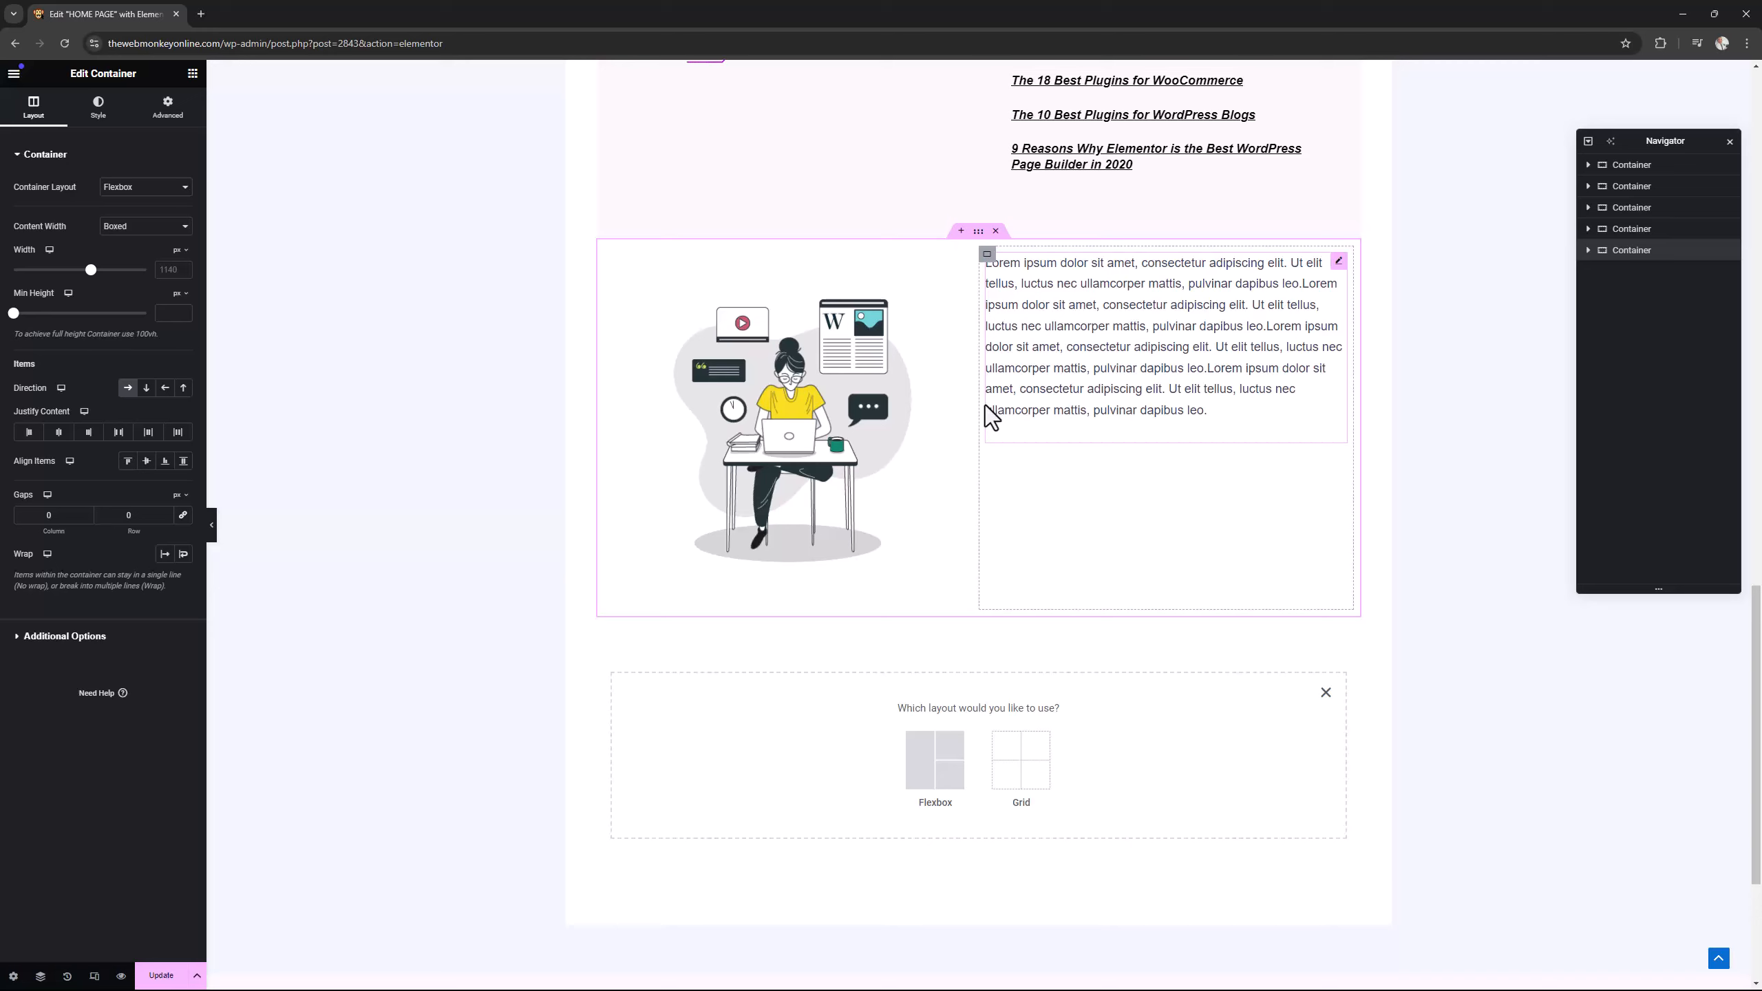
click(812, 369)
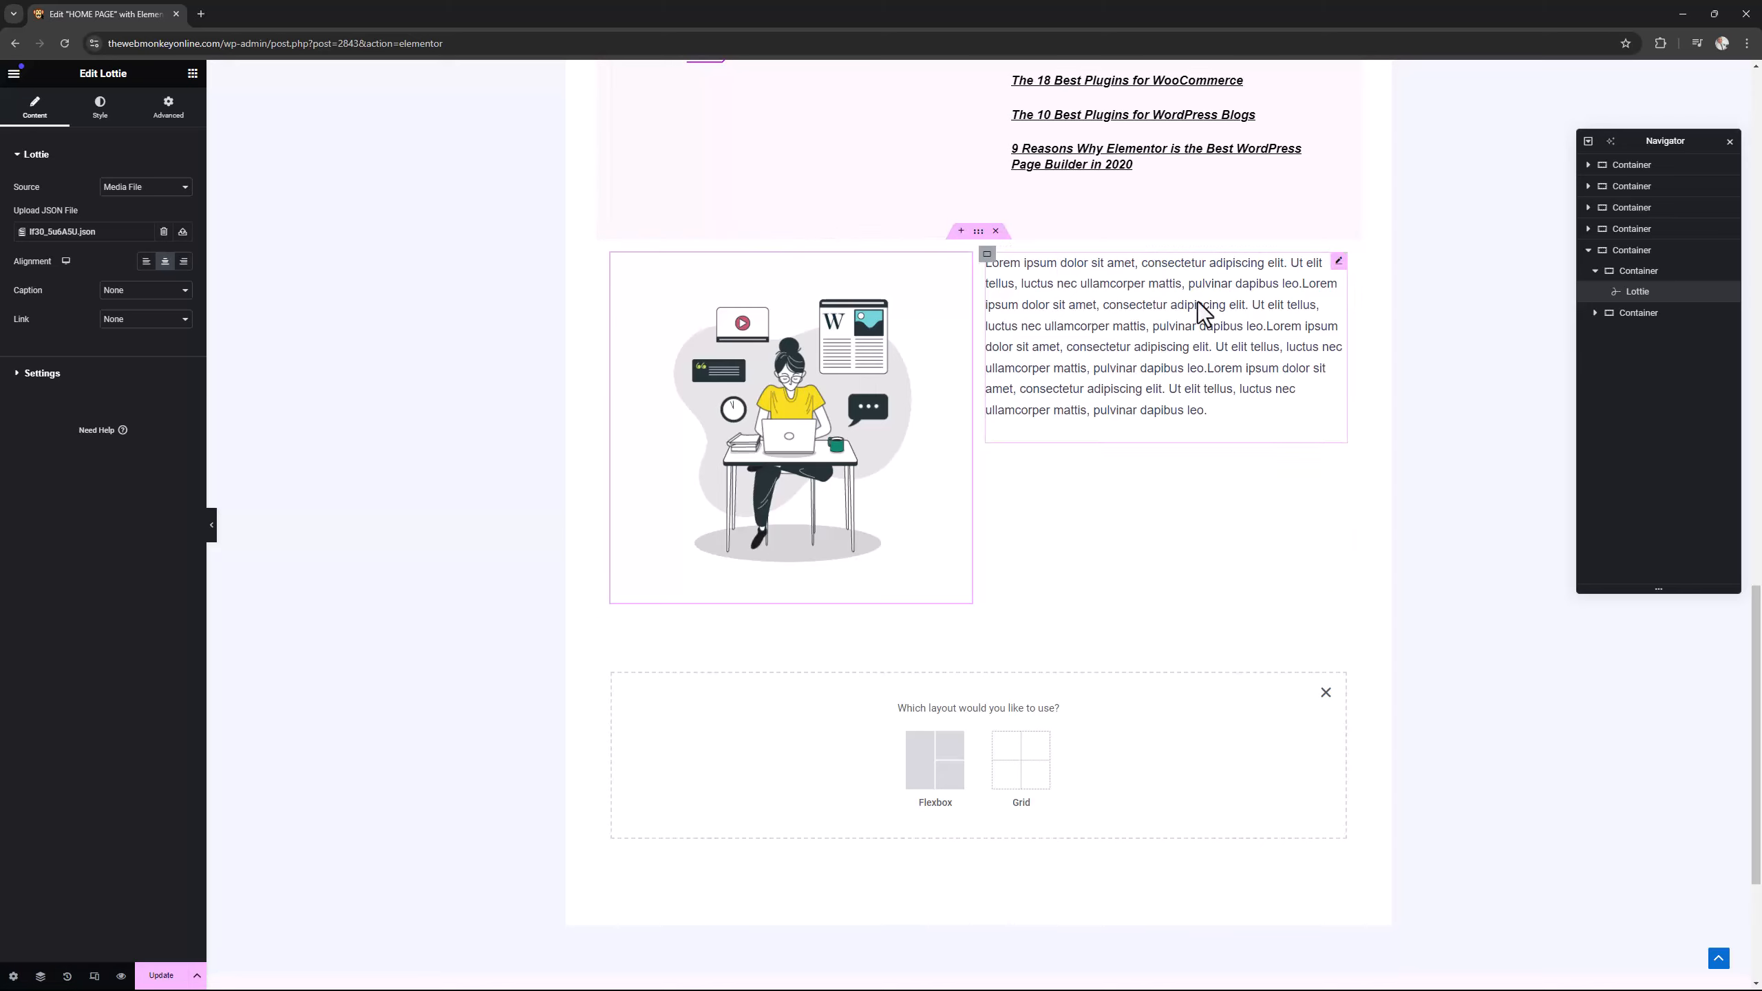
click(979, 231)
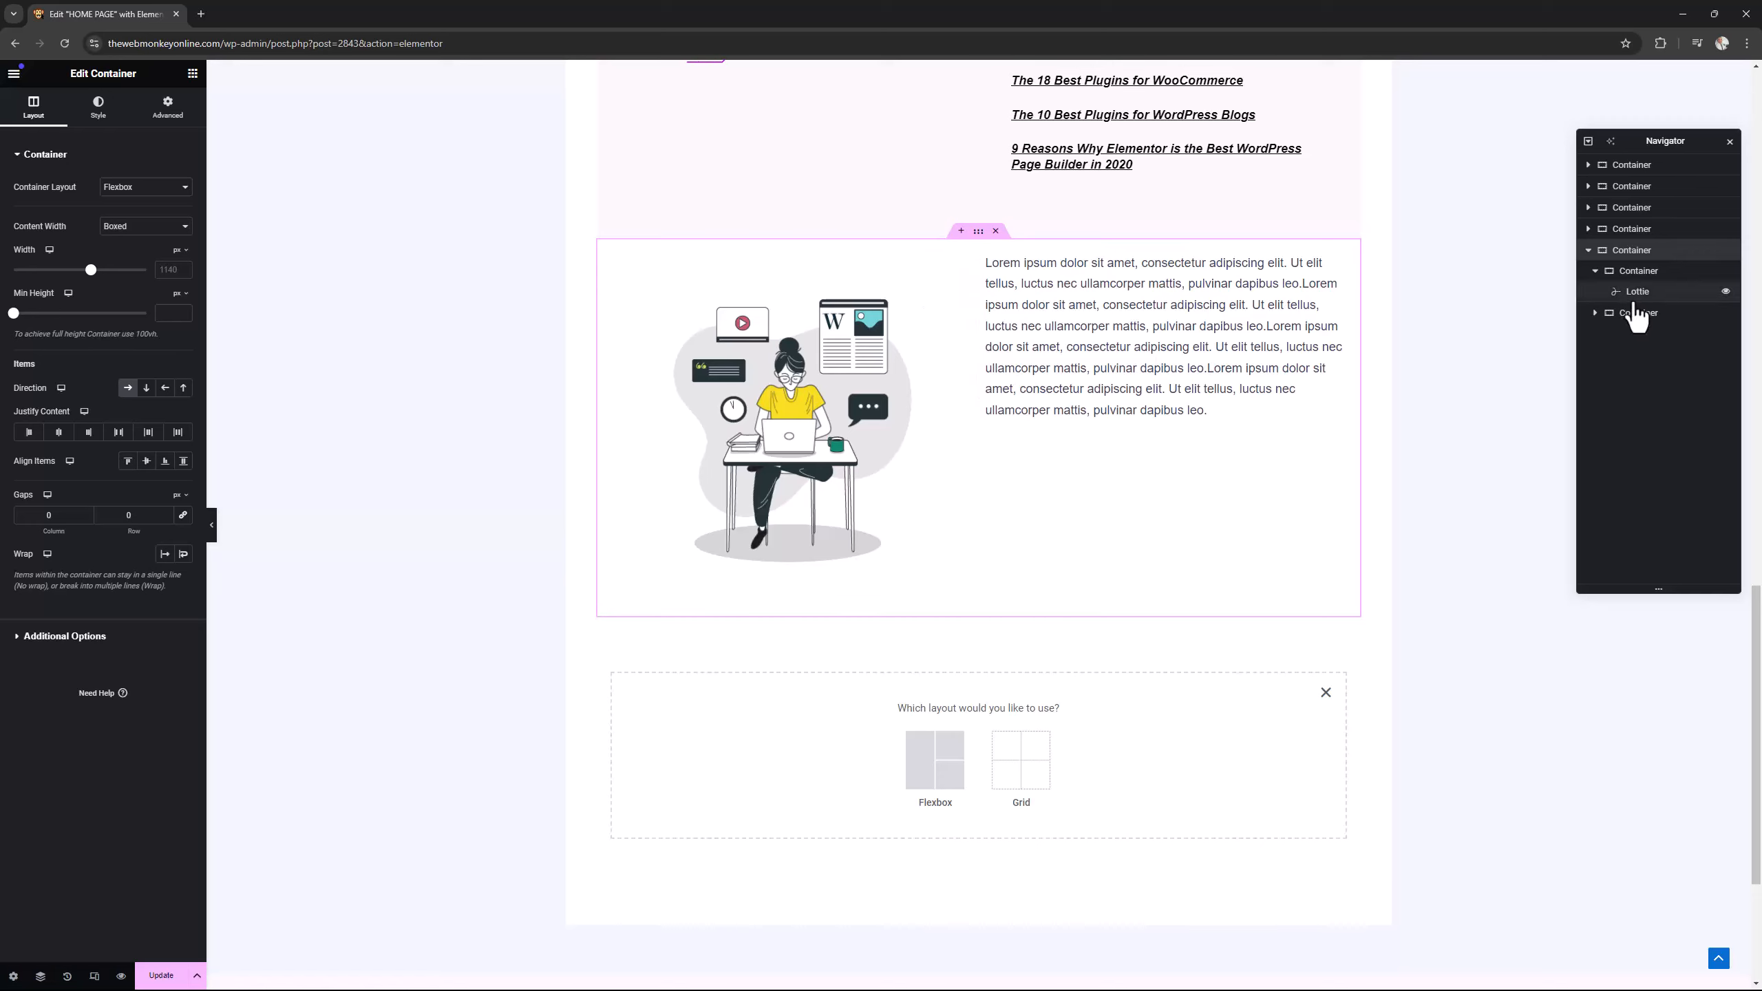
click(1595, 316)
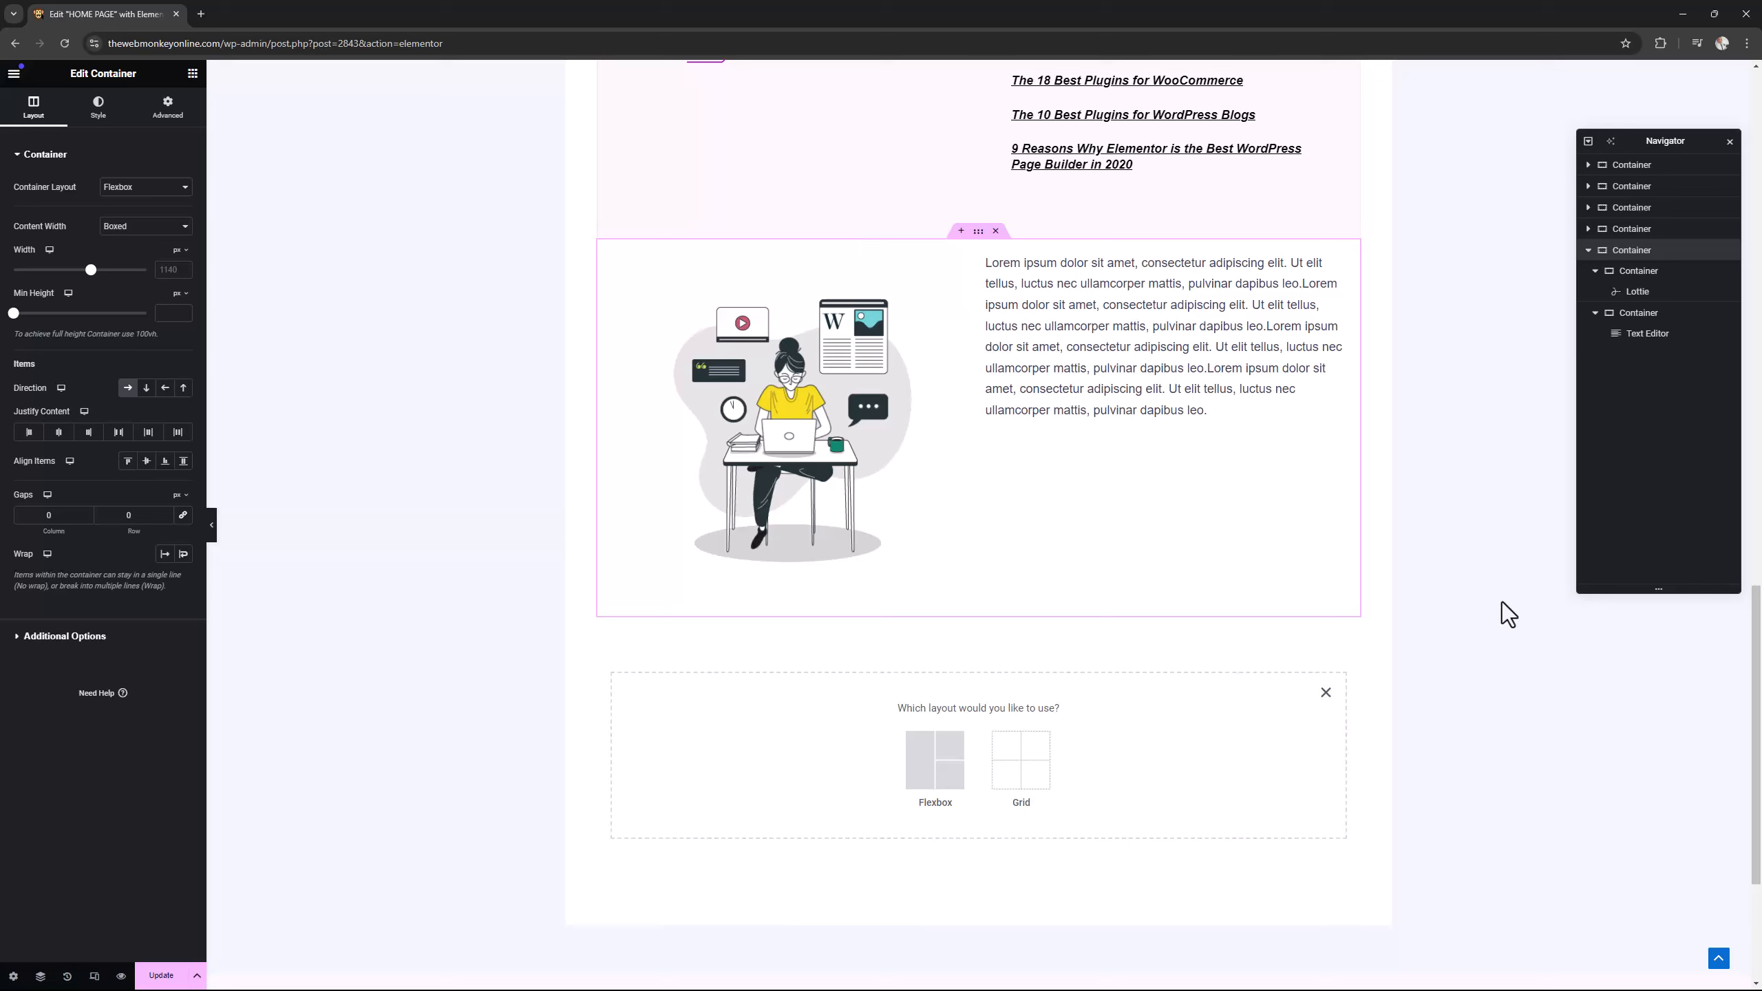
scroll(1503, 609, down, 2)
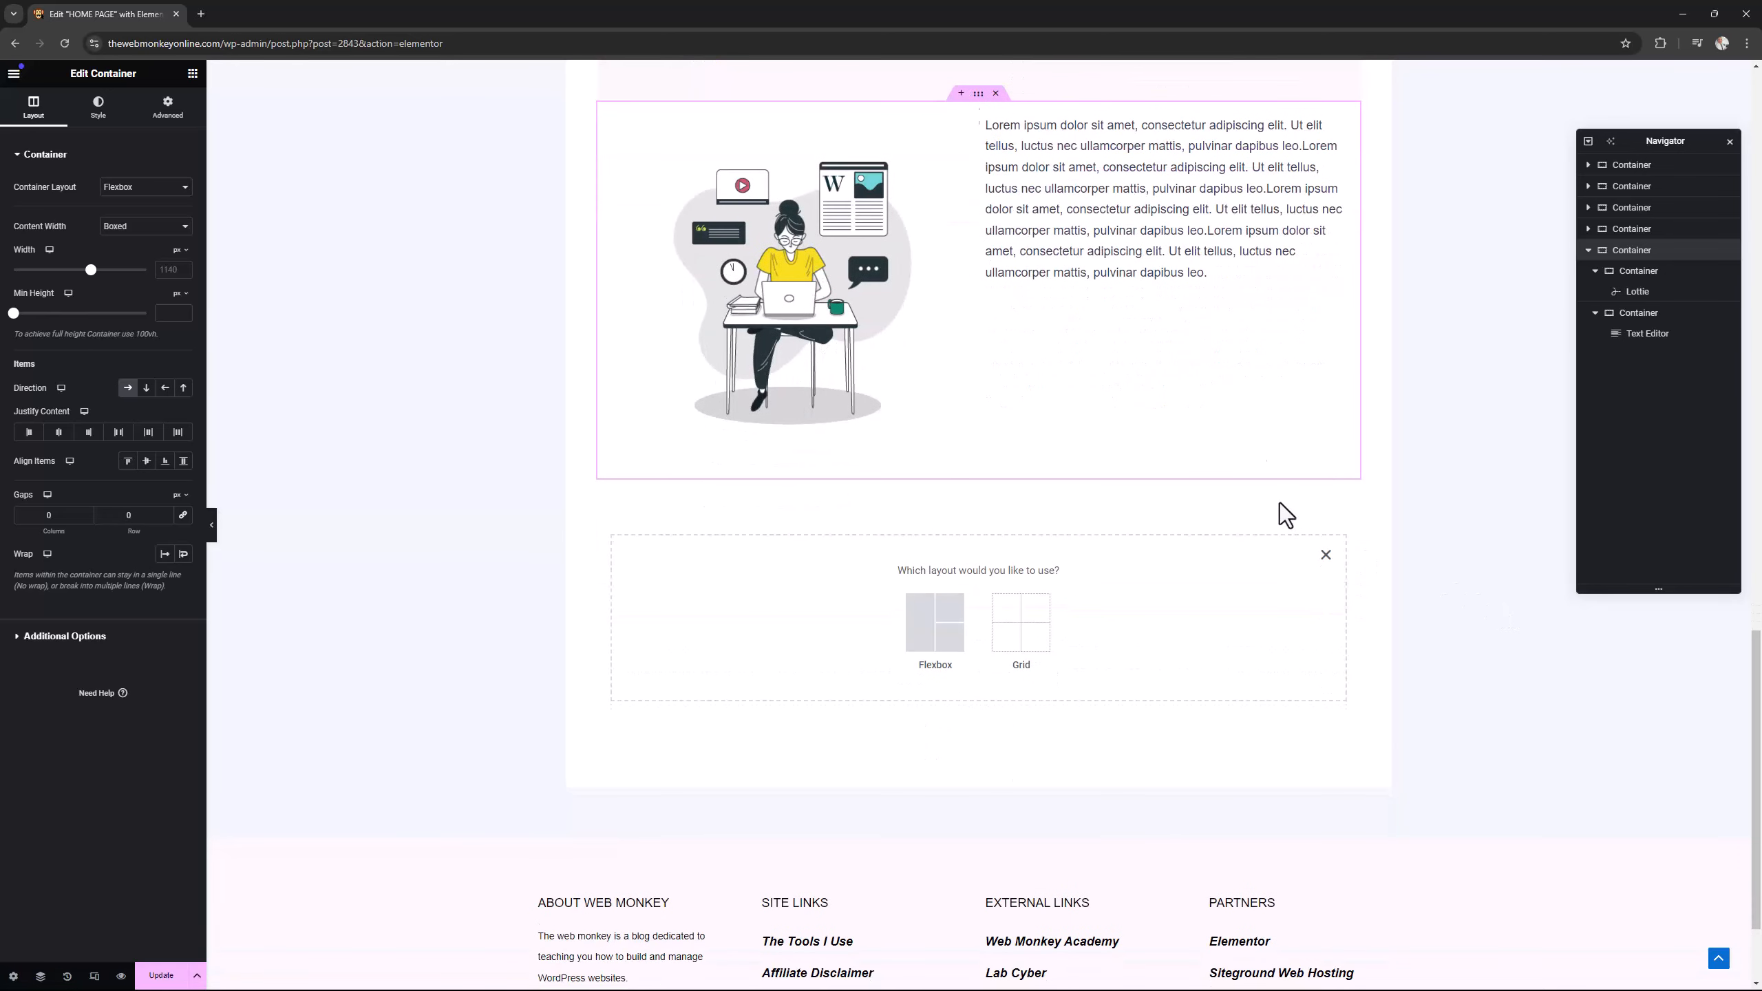
click(1024, 621)
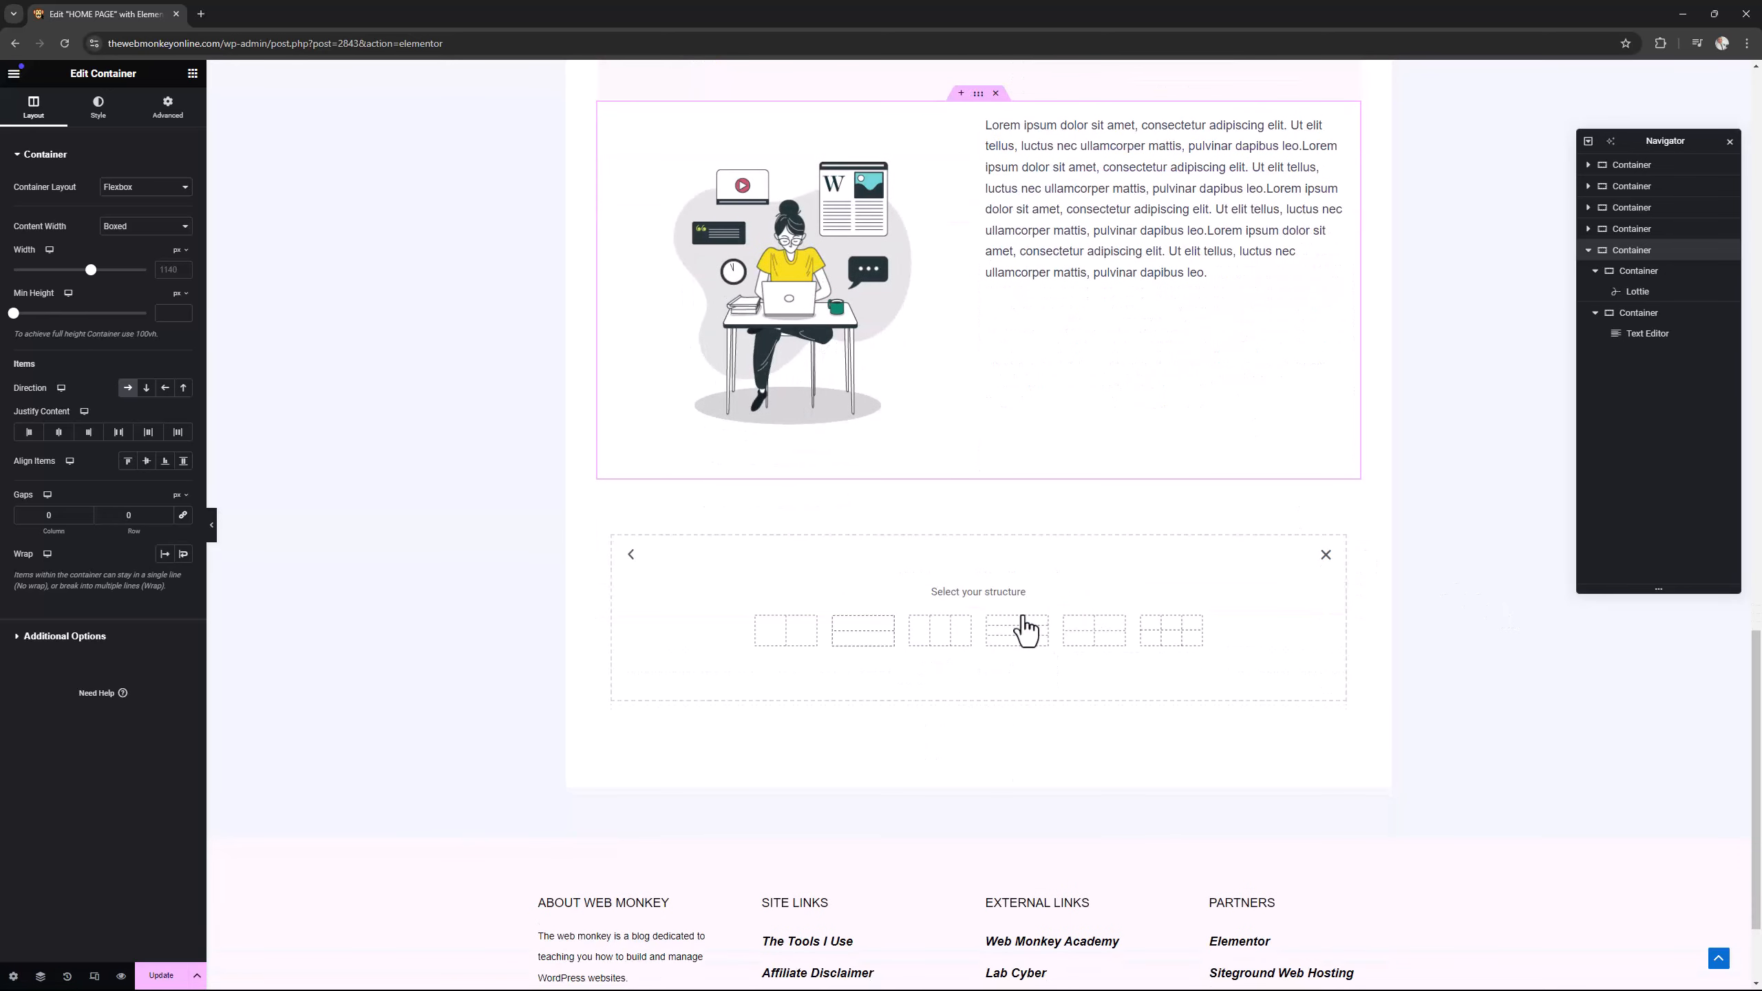
click(789, 639)
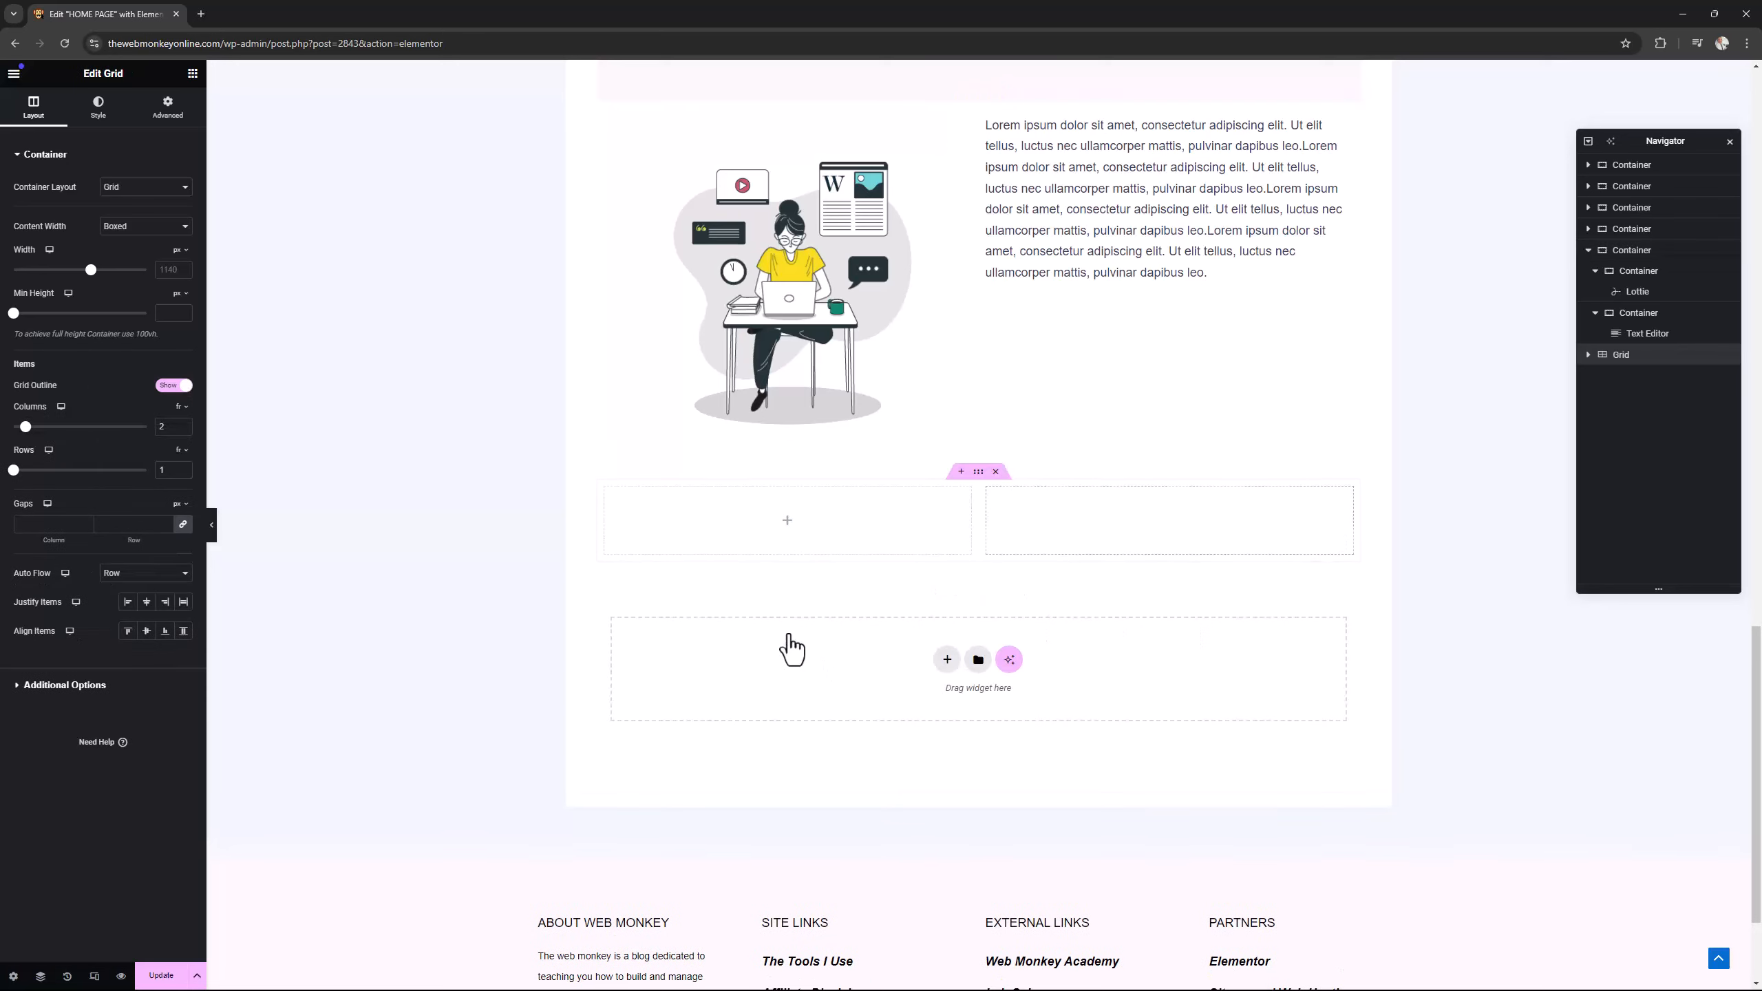
Add a Lottie widget to the first cell of the new grid.
click(788, 522)
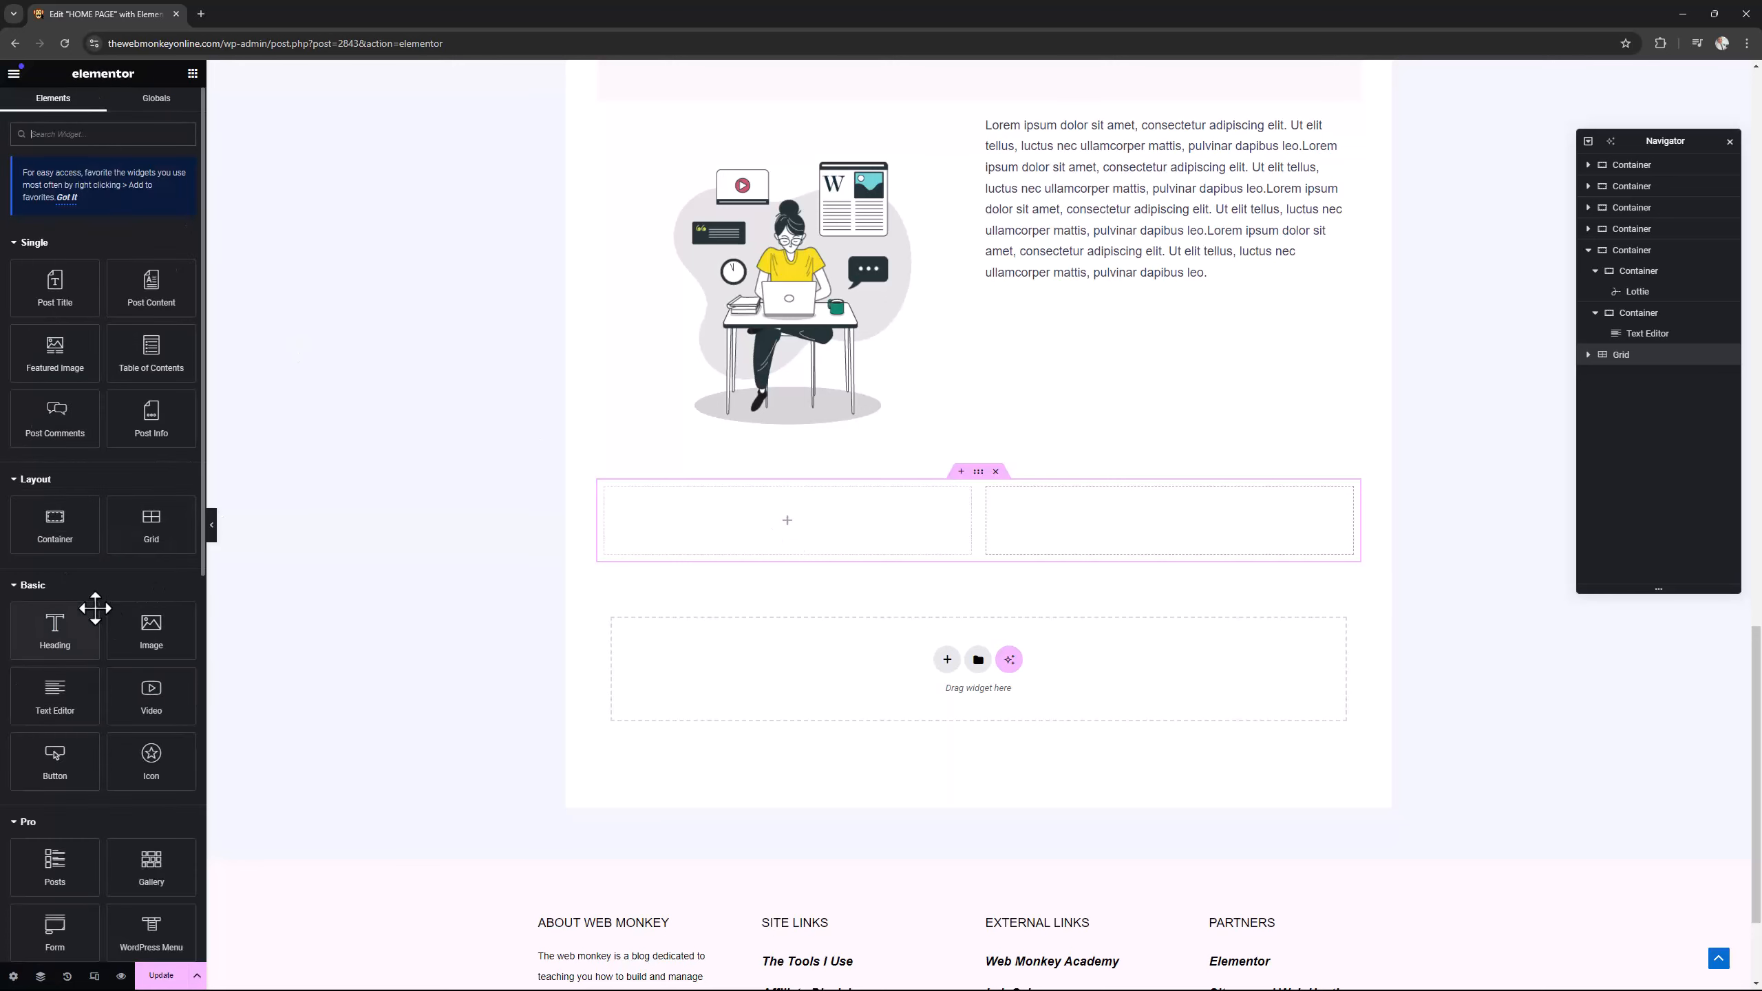
scroll(97, 614, down, 4)
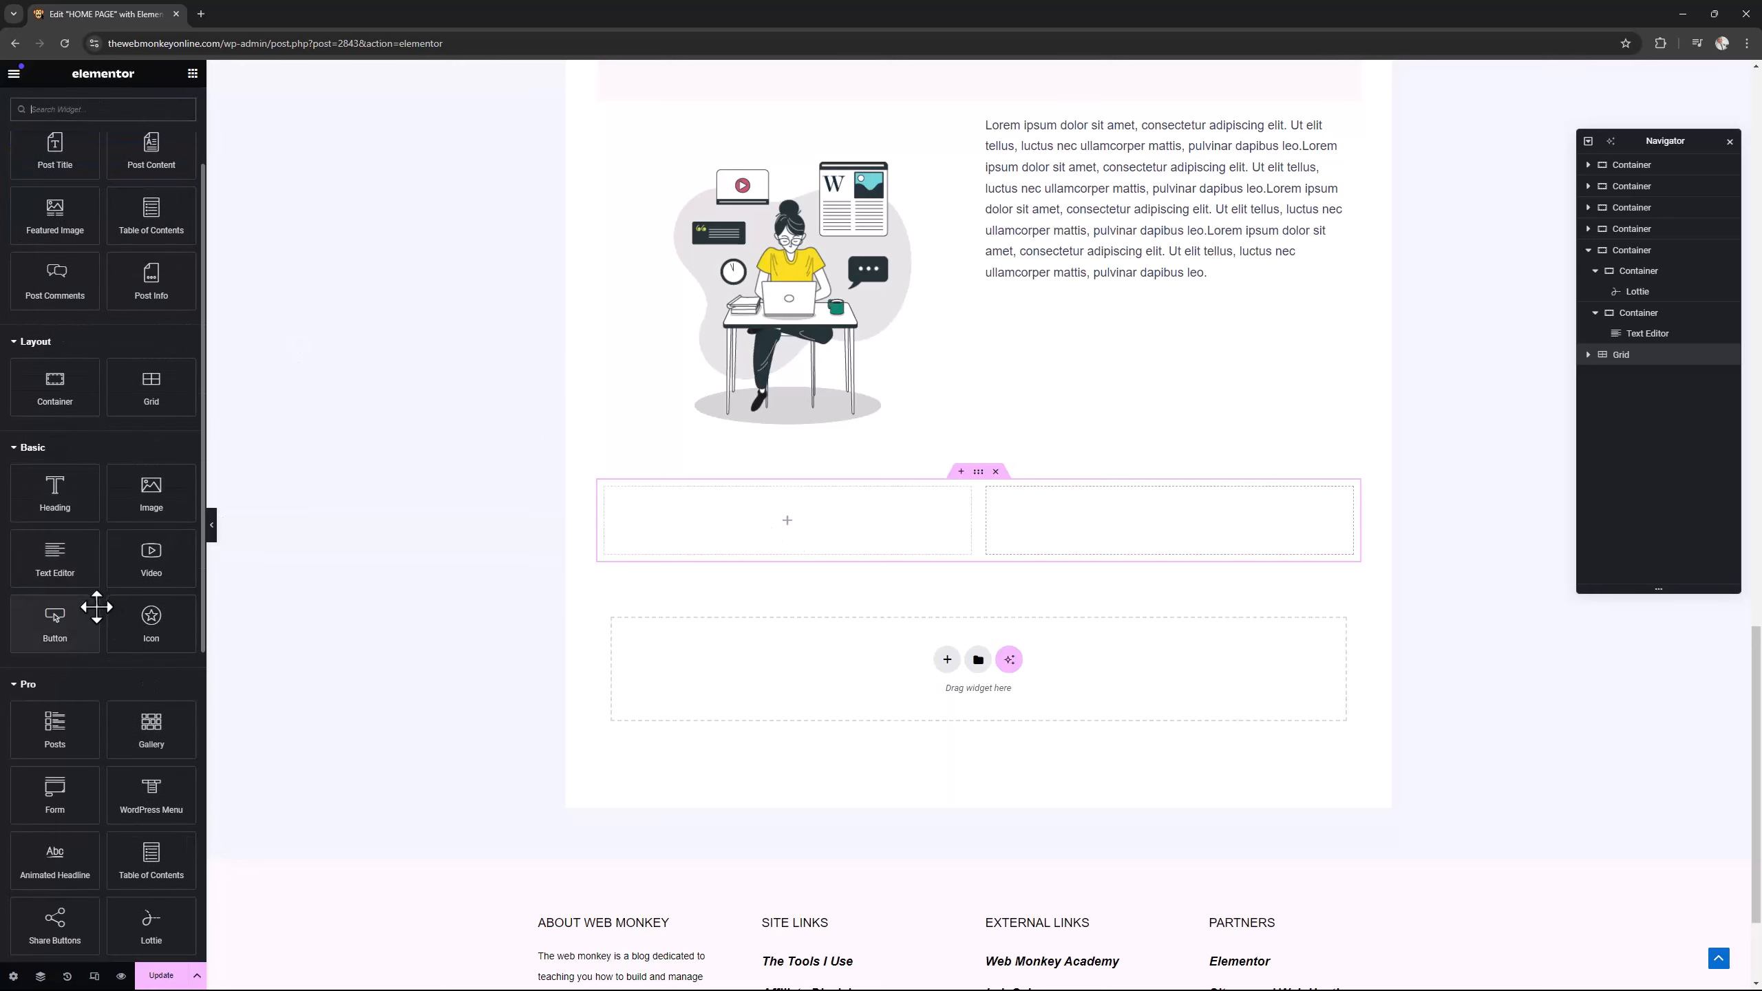
drag(152, 784, 757, 519)
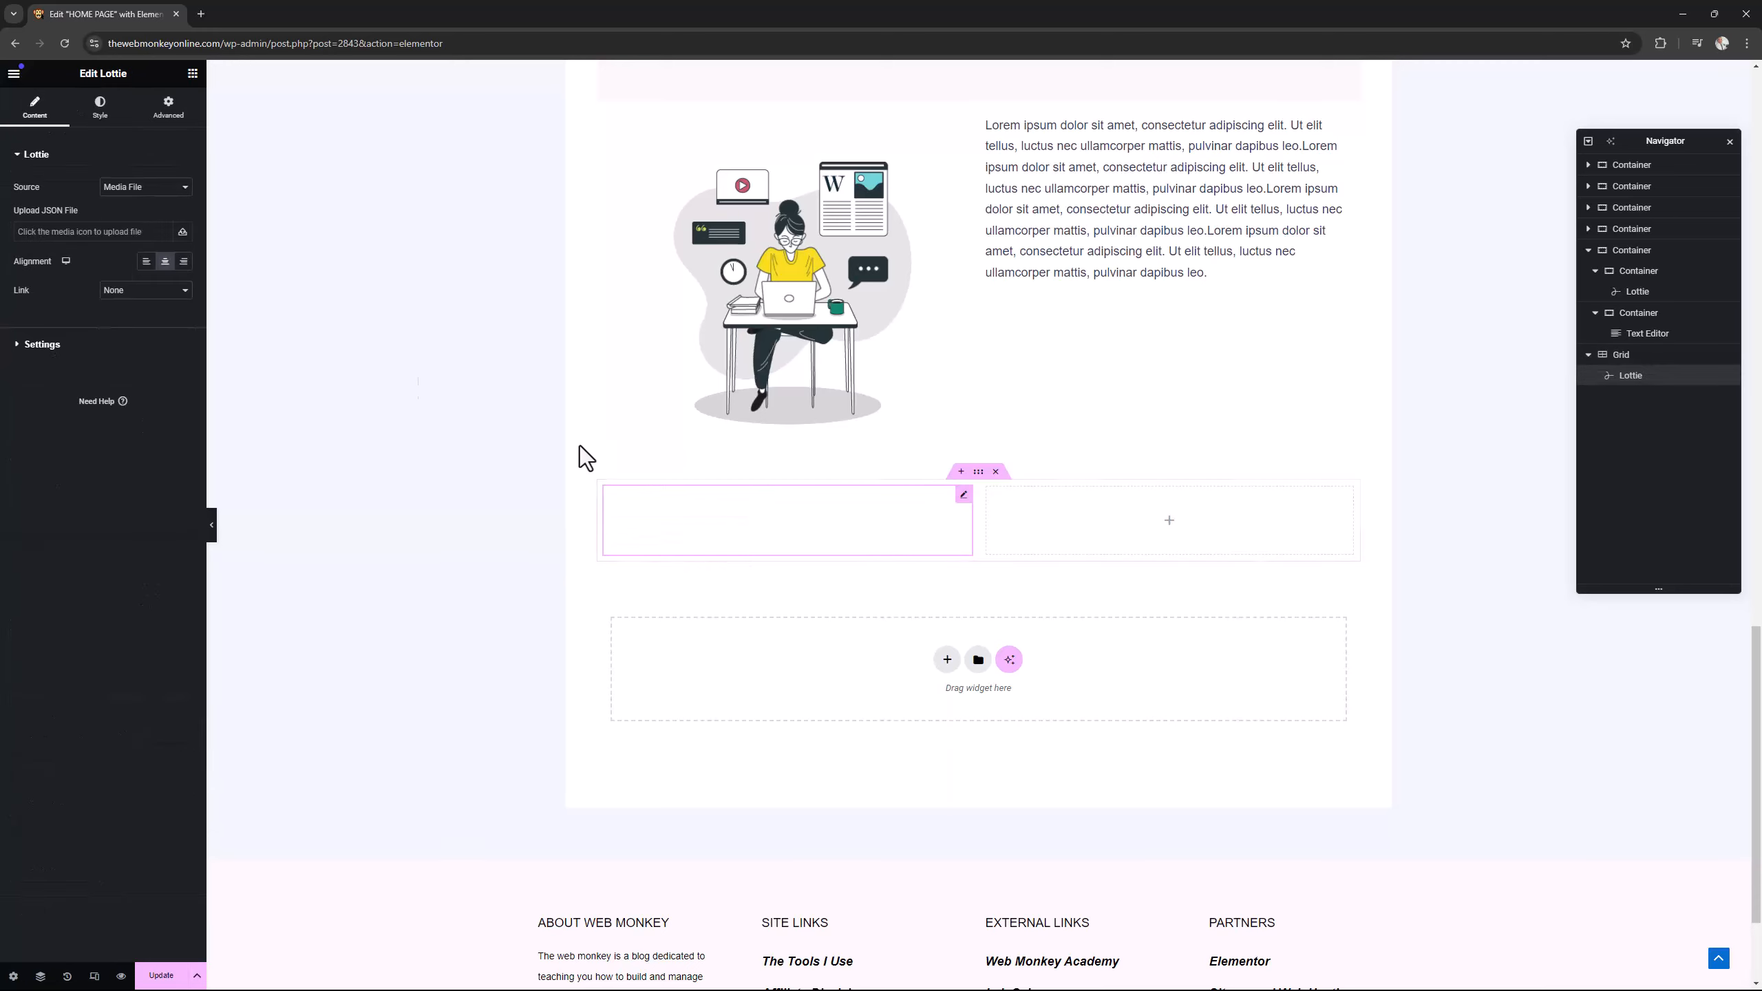
Set the new Lottie's source to Media File and load lf30_5u6ASU.json from the media library.
click(119, 193)
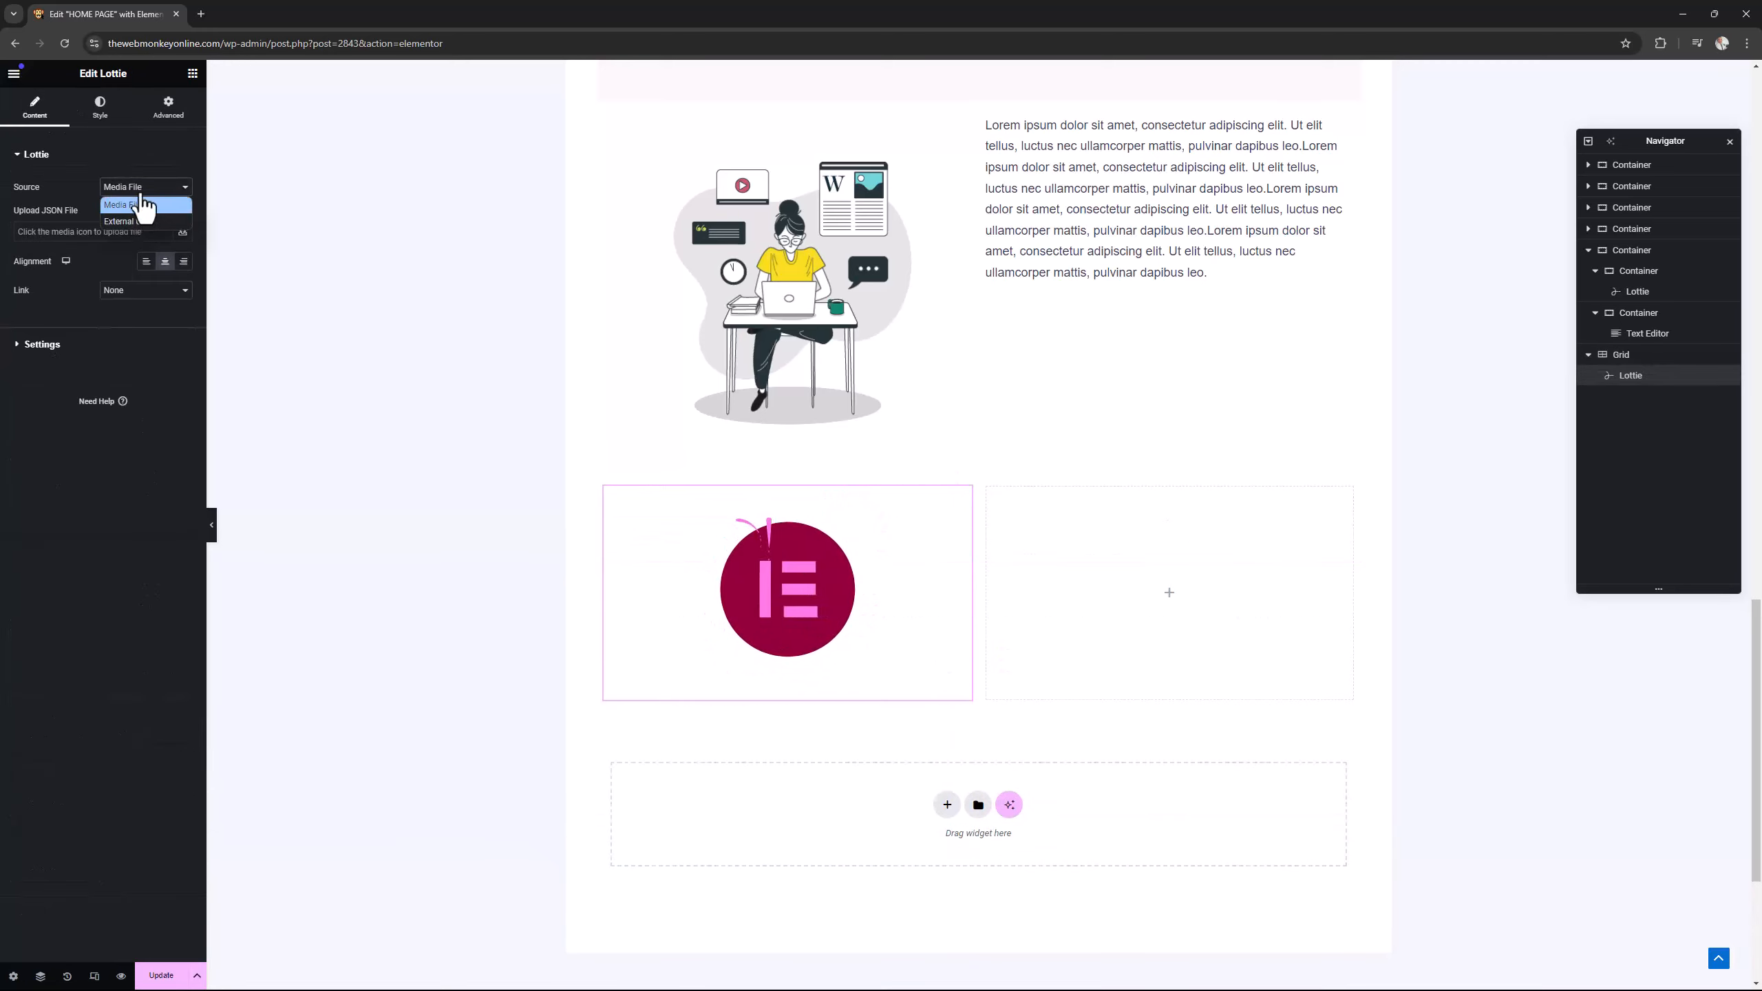
click(120, 204)
click(112, 233)
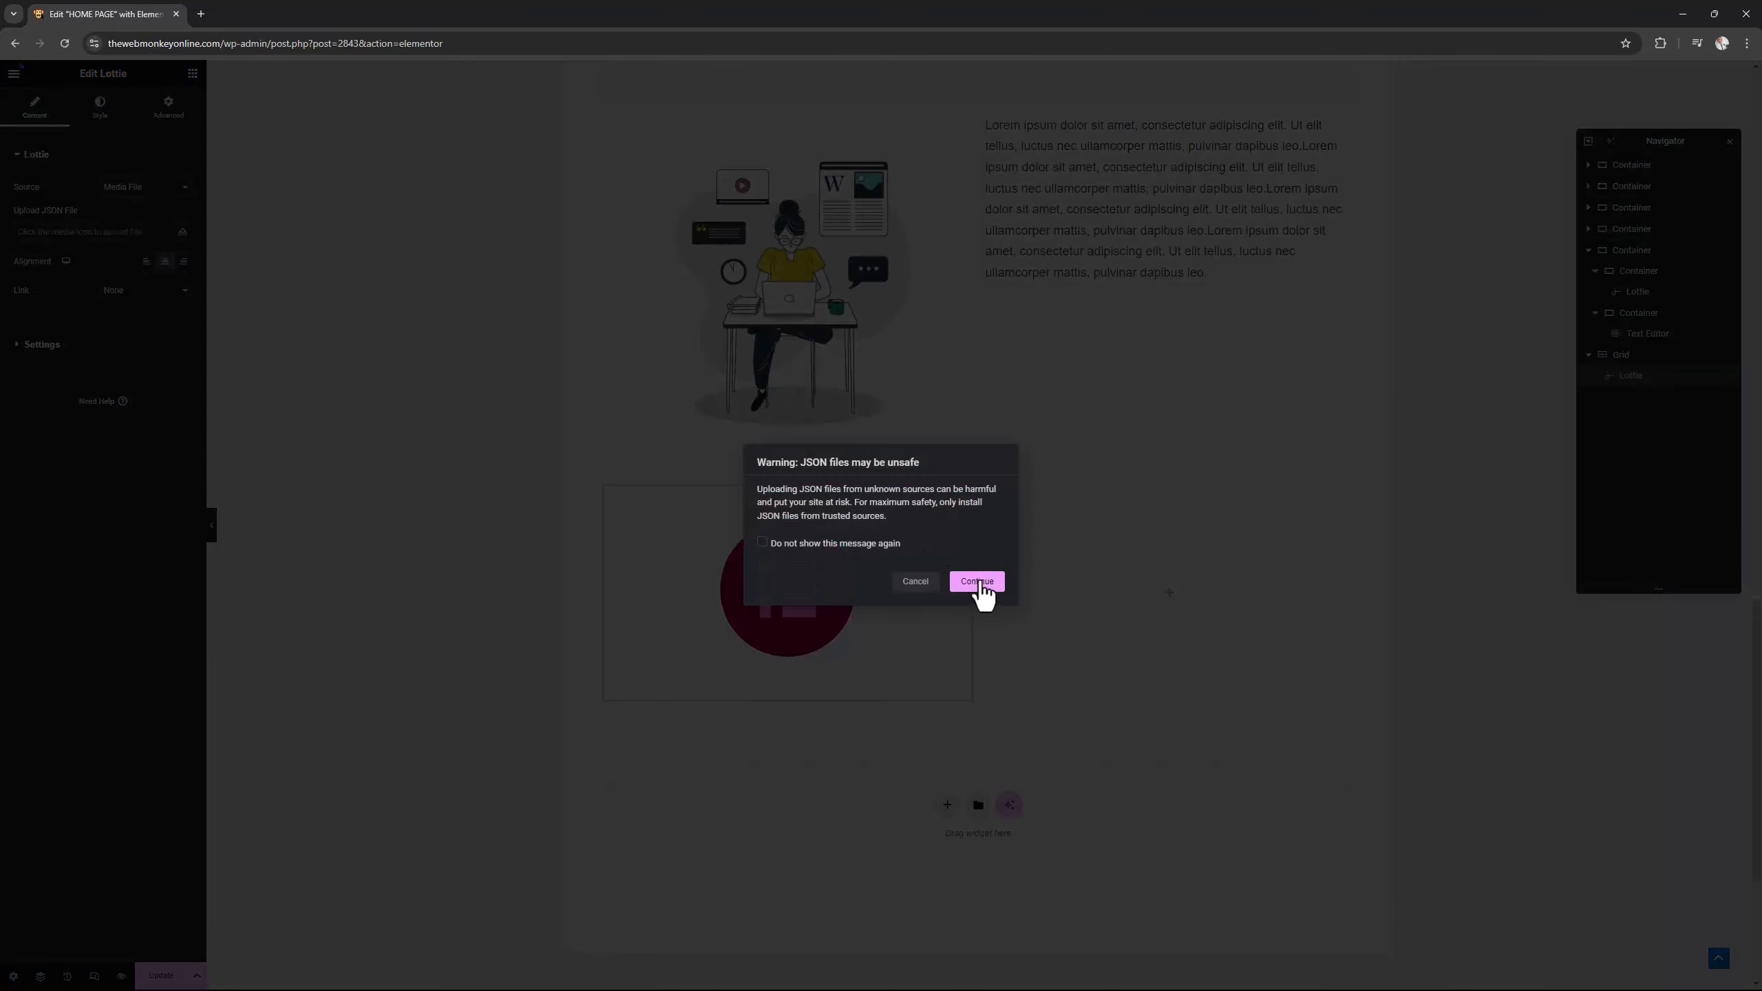
click(978, 587)
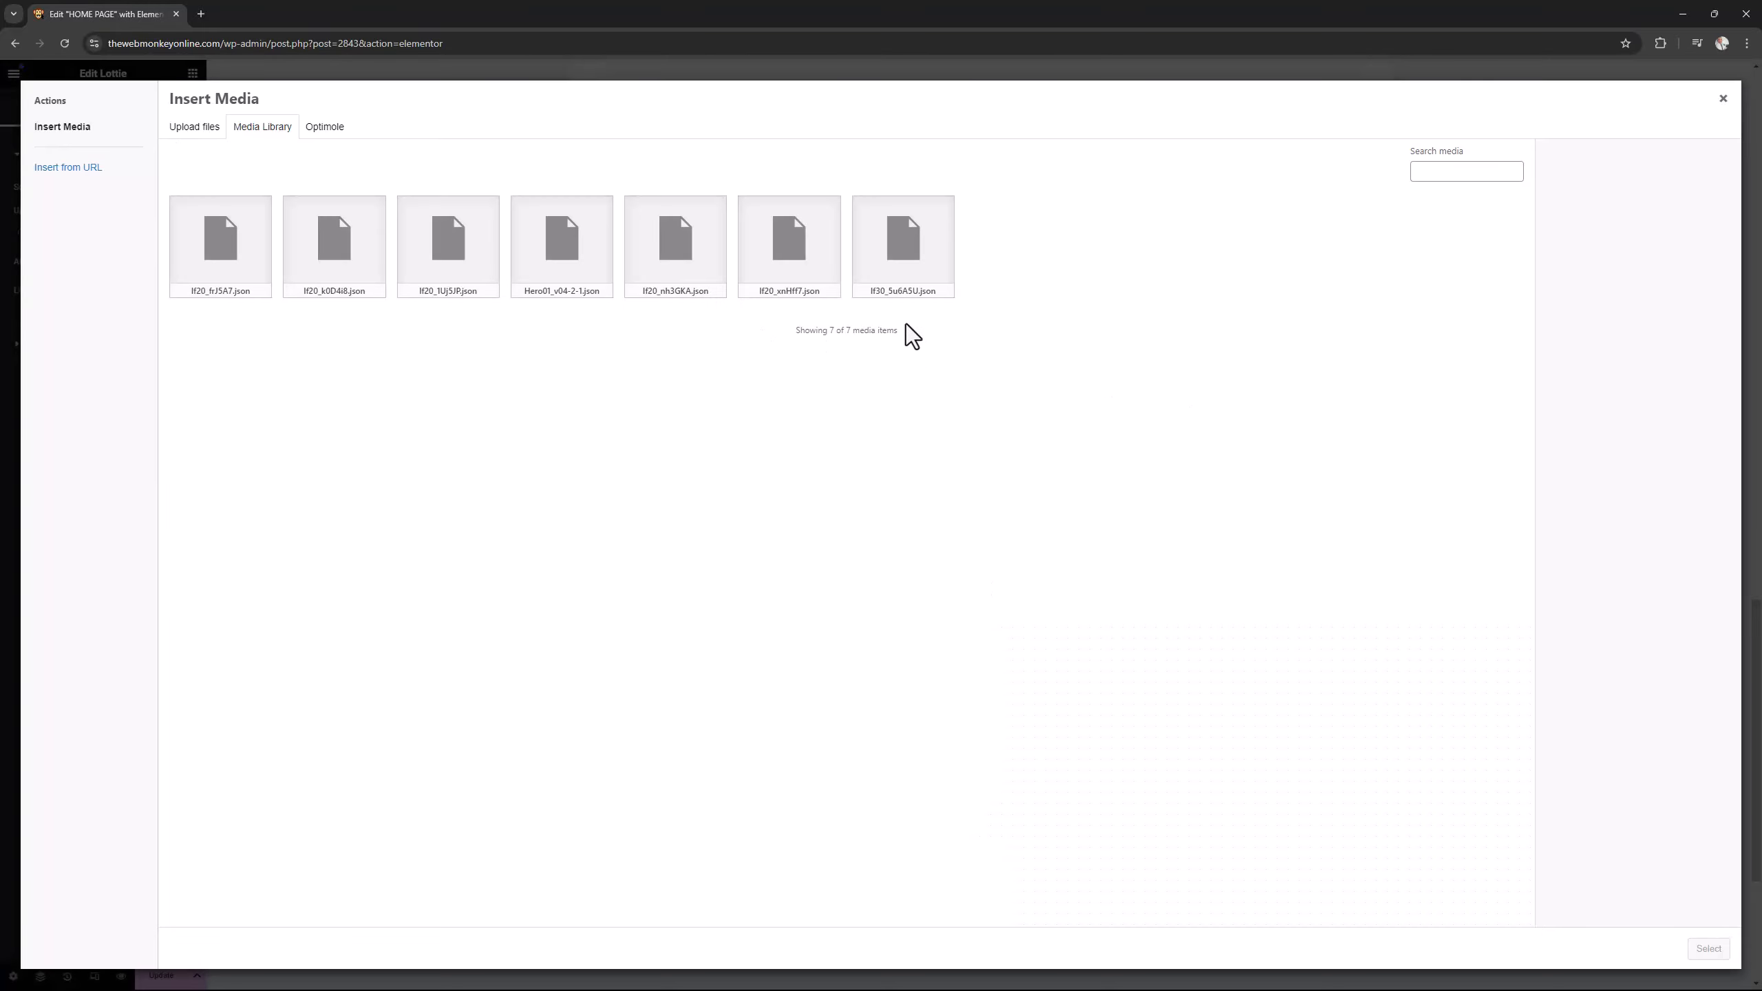
click(903, 243)
click(1708, 949)
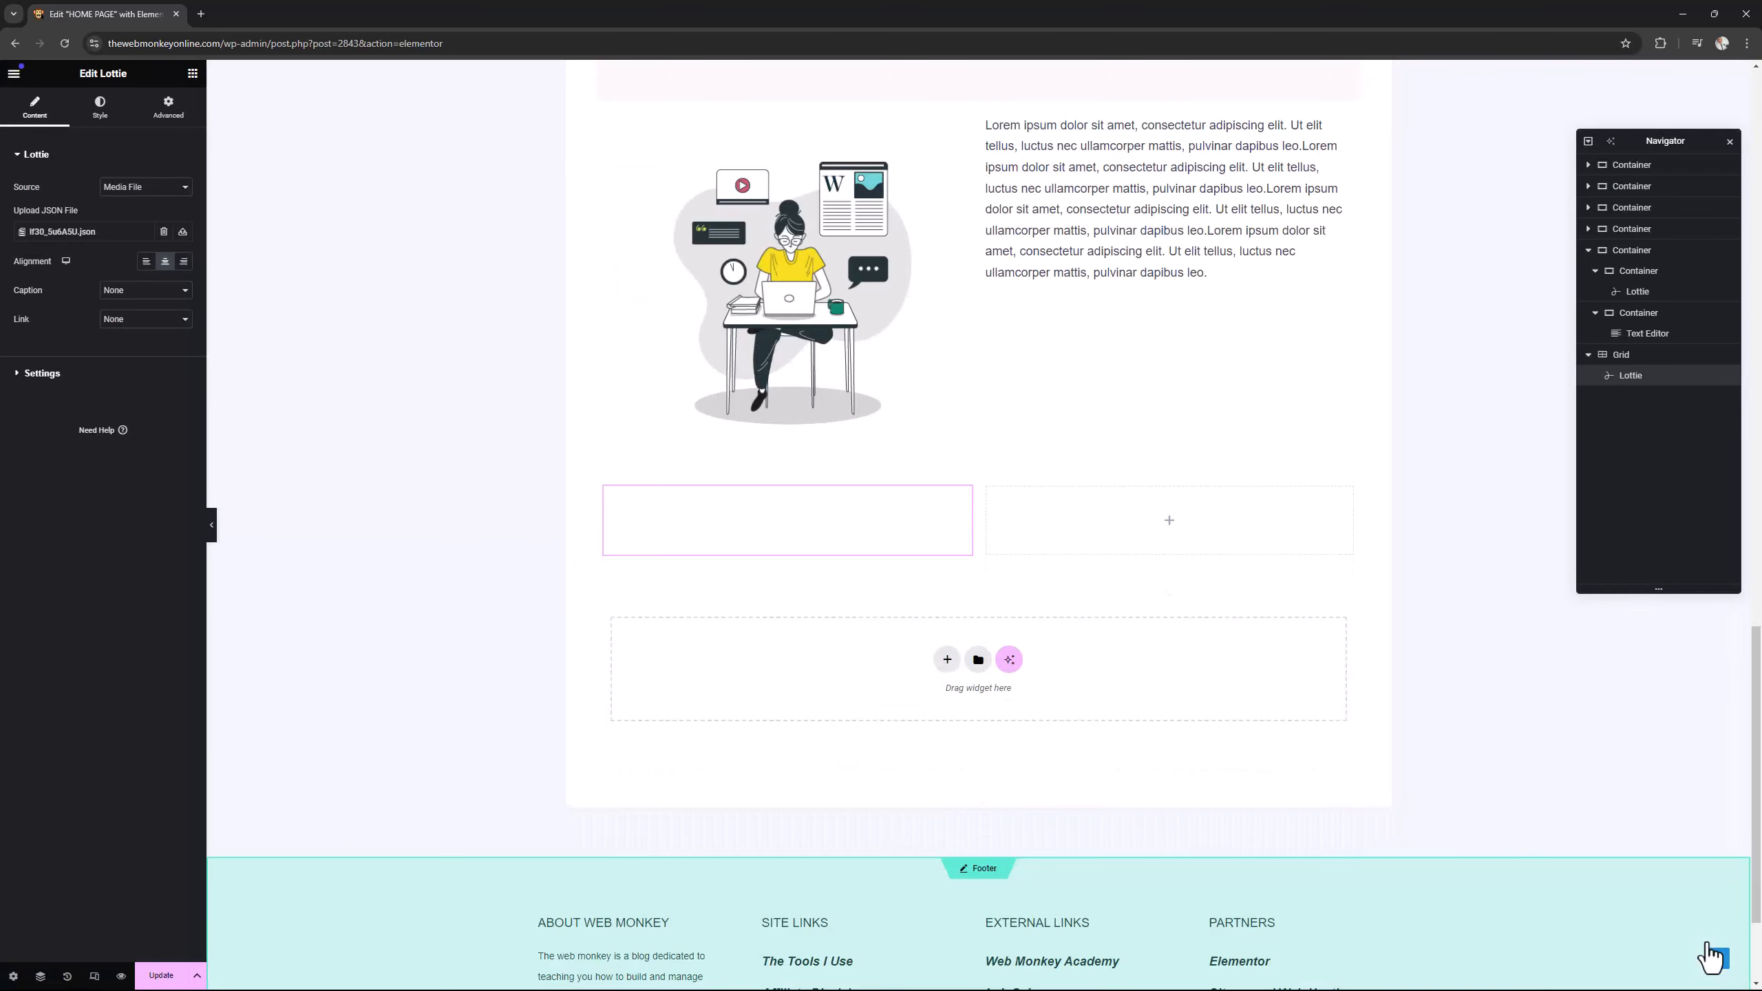
Copy all the lorem ipsum text from the original section's Text Editor.
click(1127, 212)
key(ctrl+a)
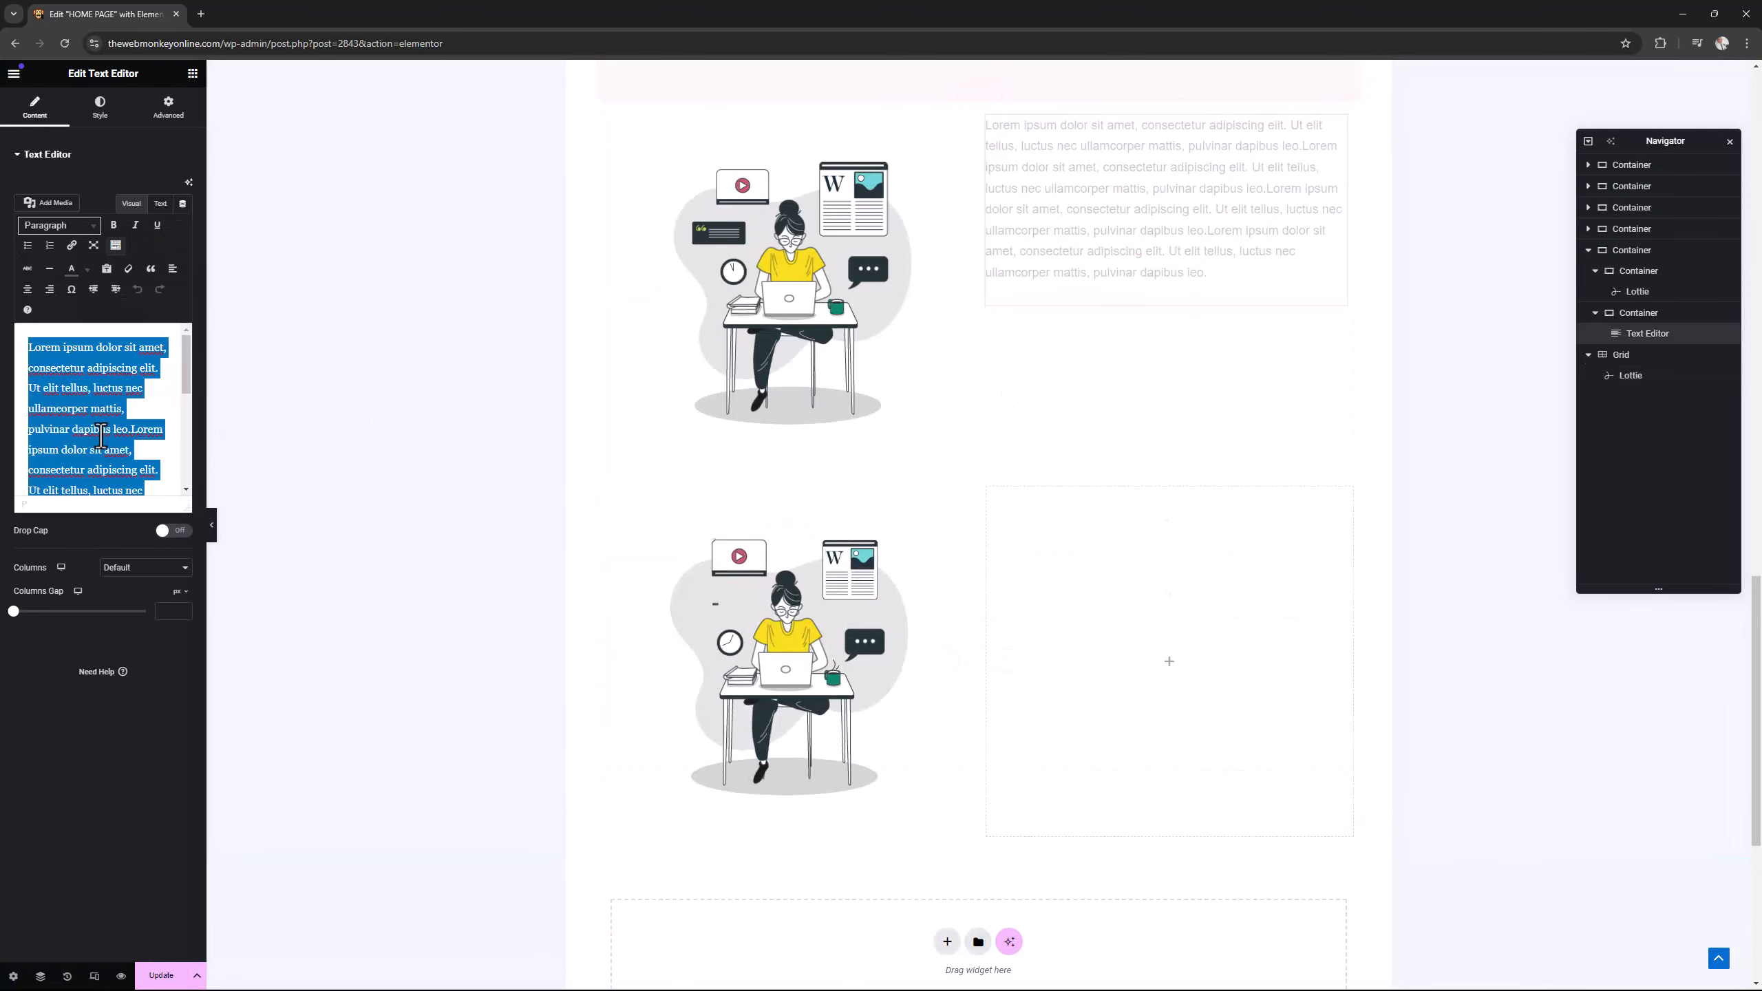
right_click(104, 444)
click(94, 457)
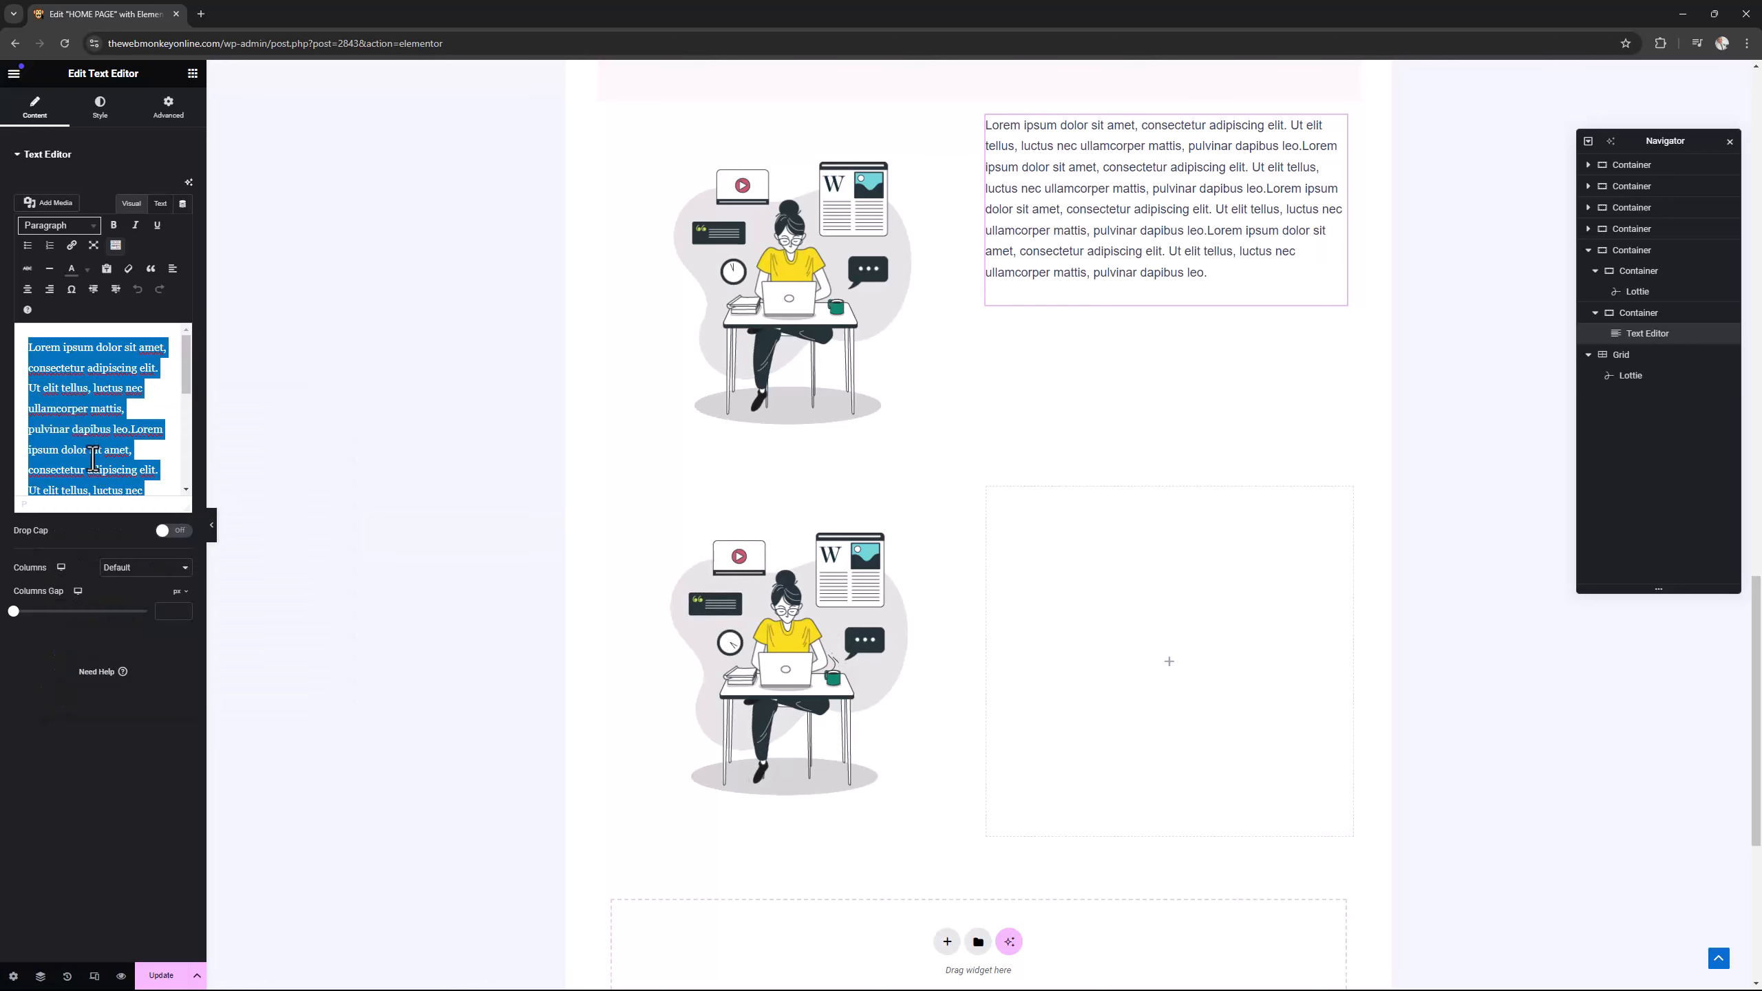
Add a Text Editor to the grid's second cell and replace its placeholder text with the copied lorem ipsum.
click(192, 72)
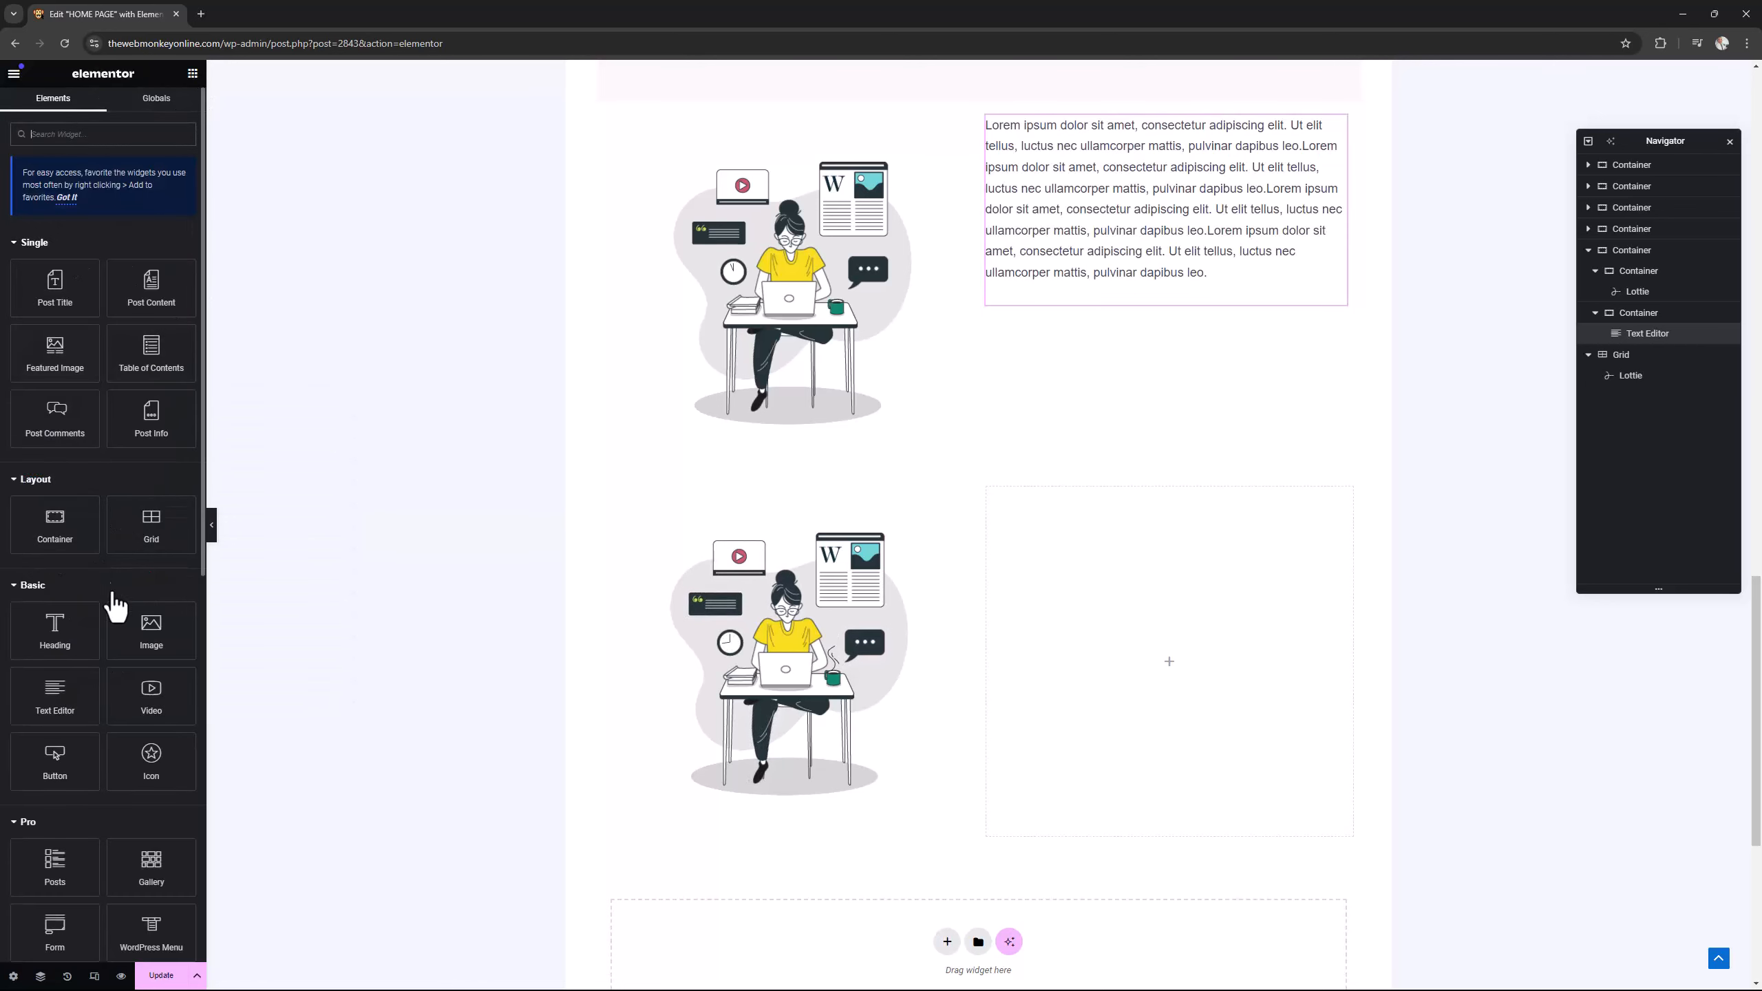
drag(70, 694, 1103, 668)
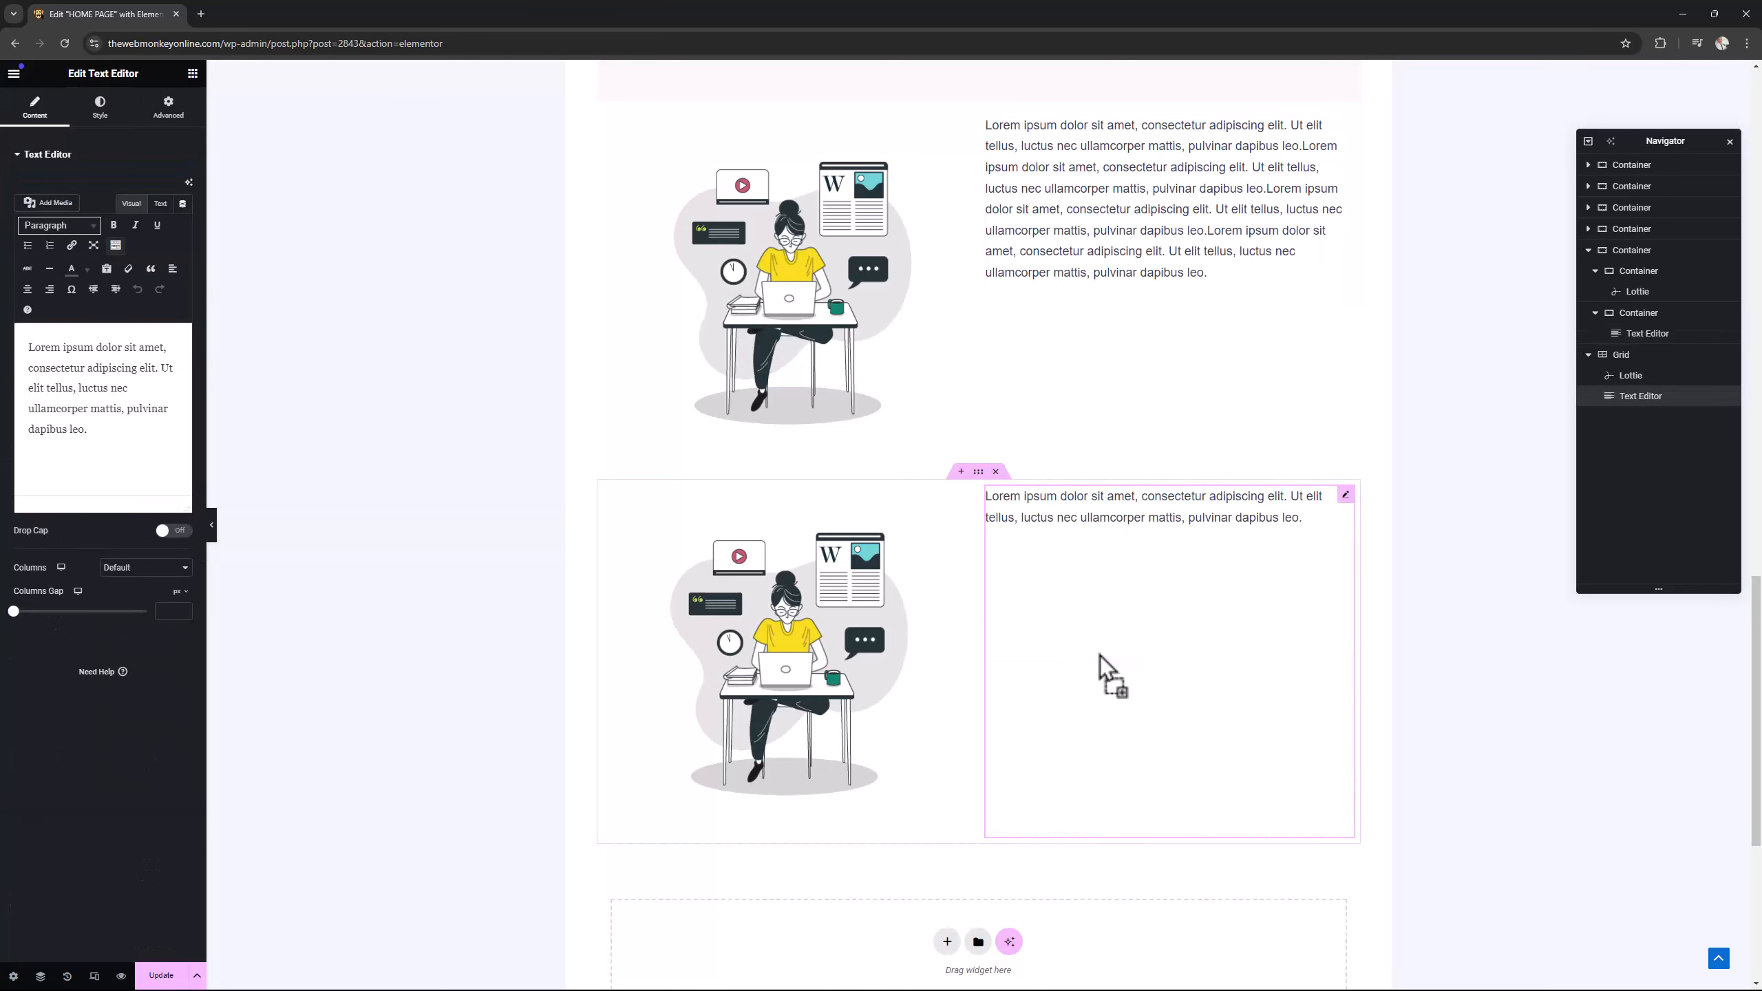
drag(104, 433, 5, 345)
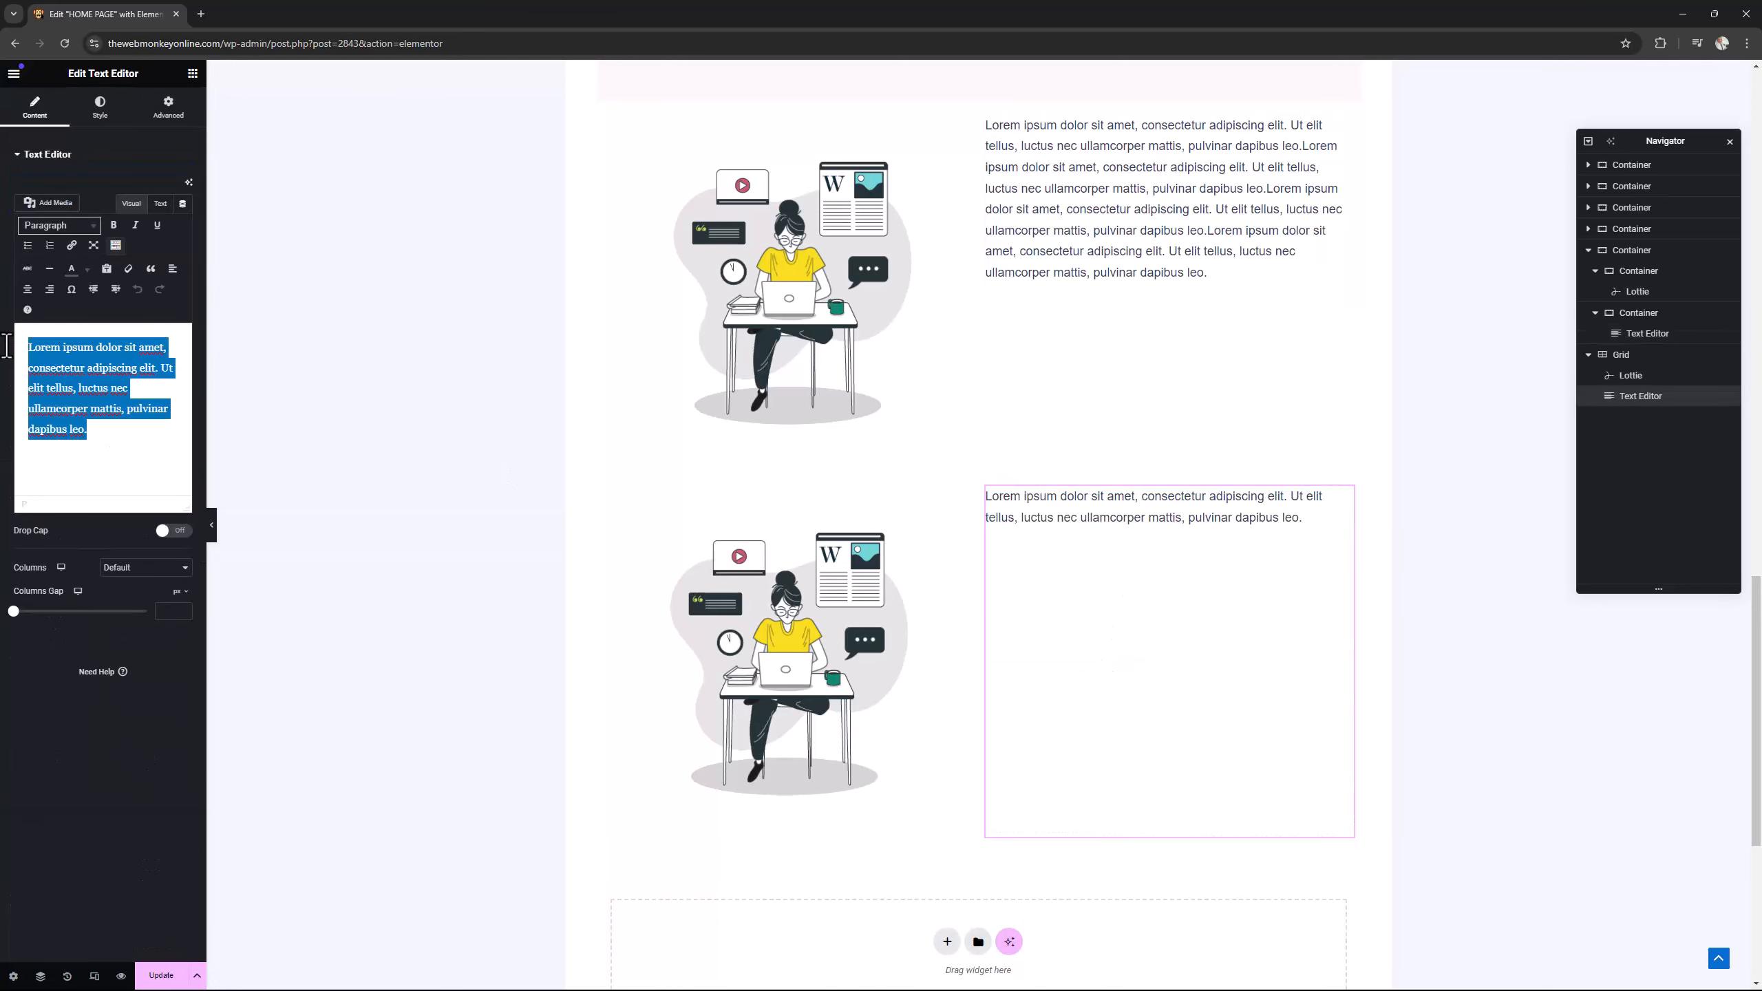
key(ctrl+v)
Compare the original Lottie section with the grid version, both on the page and in their container structure.
scroll(1535, 667, up, 1)
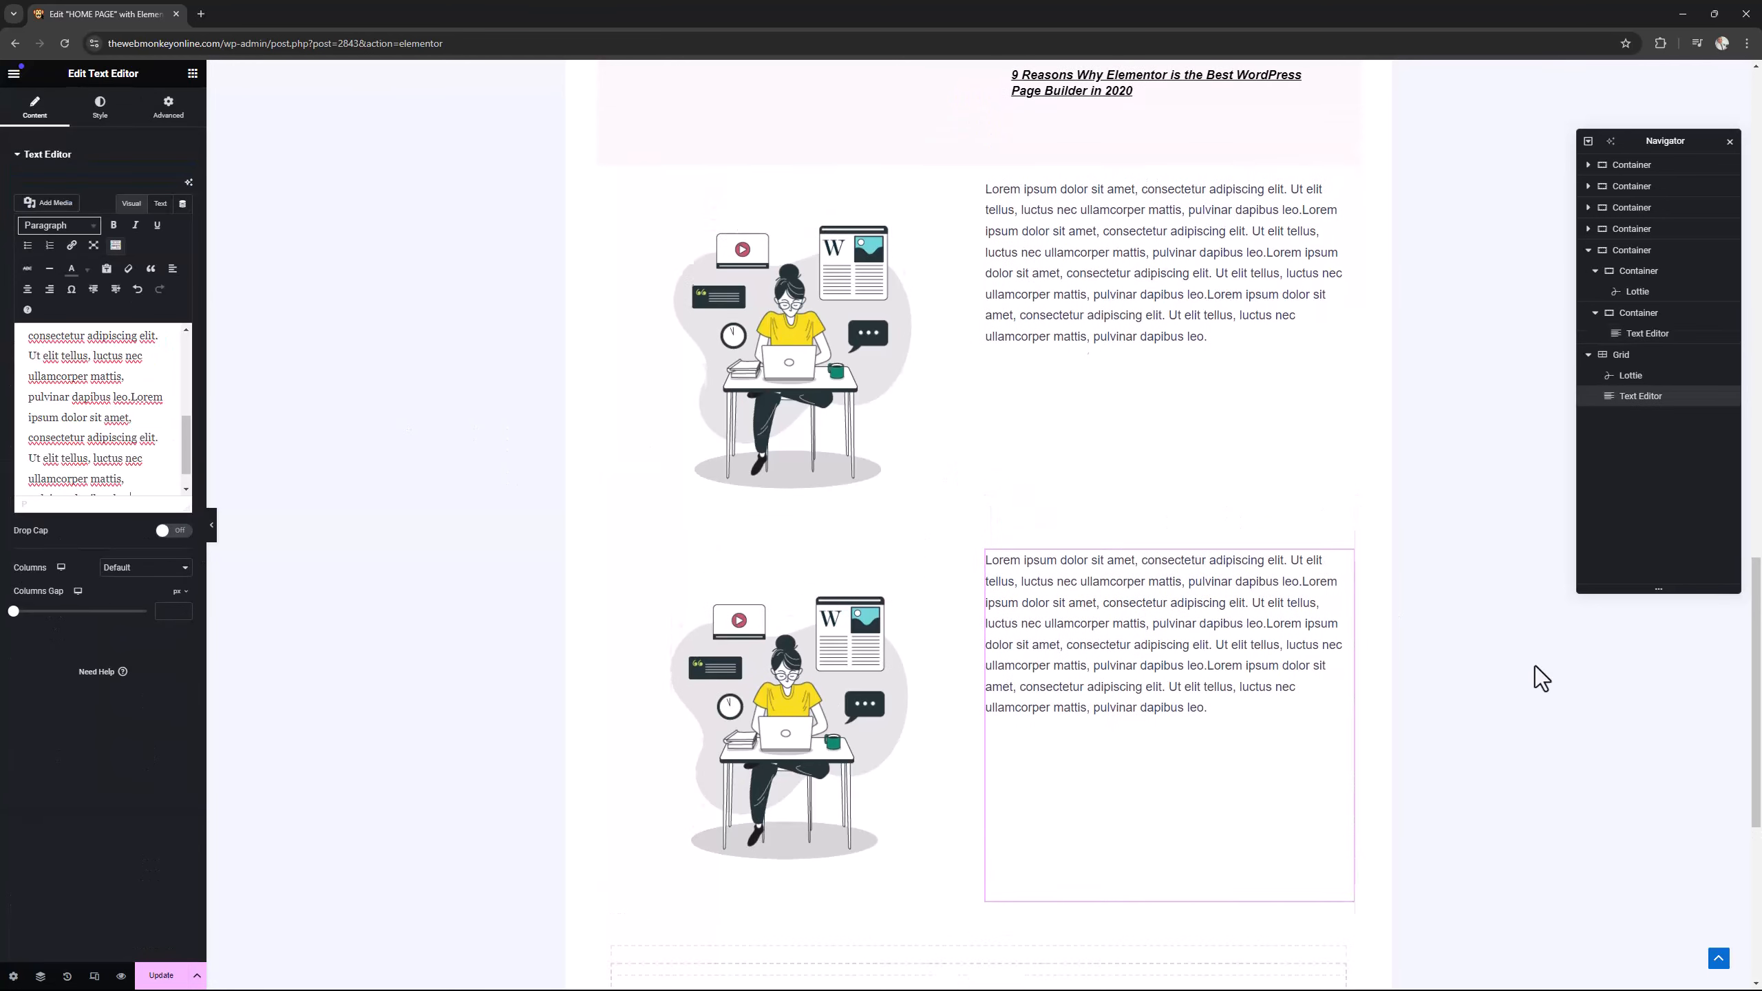
scroll(1535, 667, up, 1)
scroll(1508, 653, down, 1)
click(1506, 653)
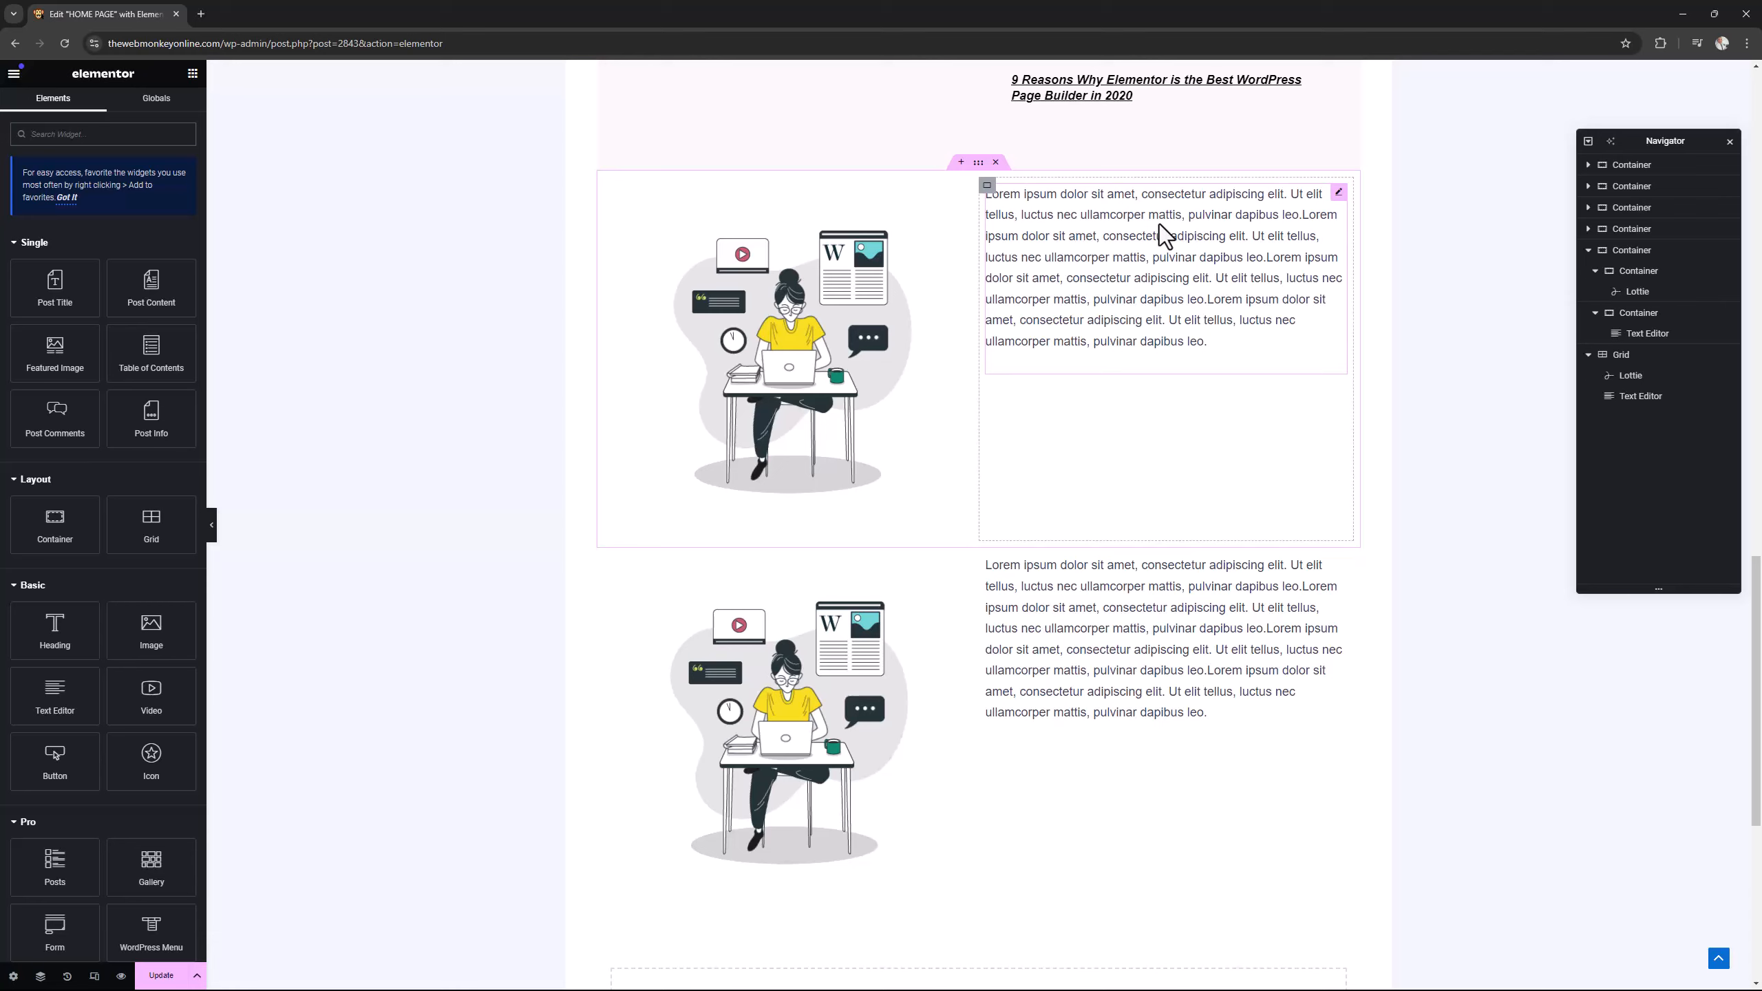
click(1588, 251)
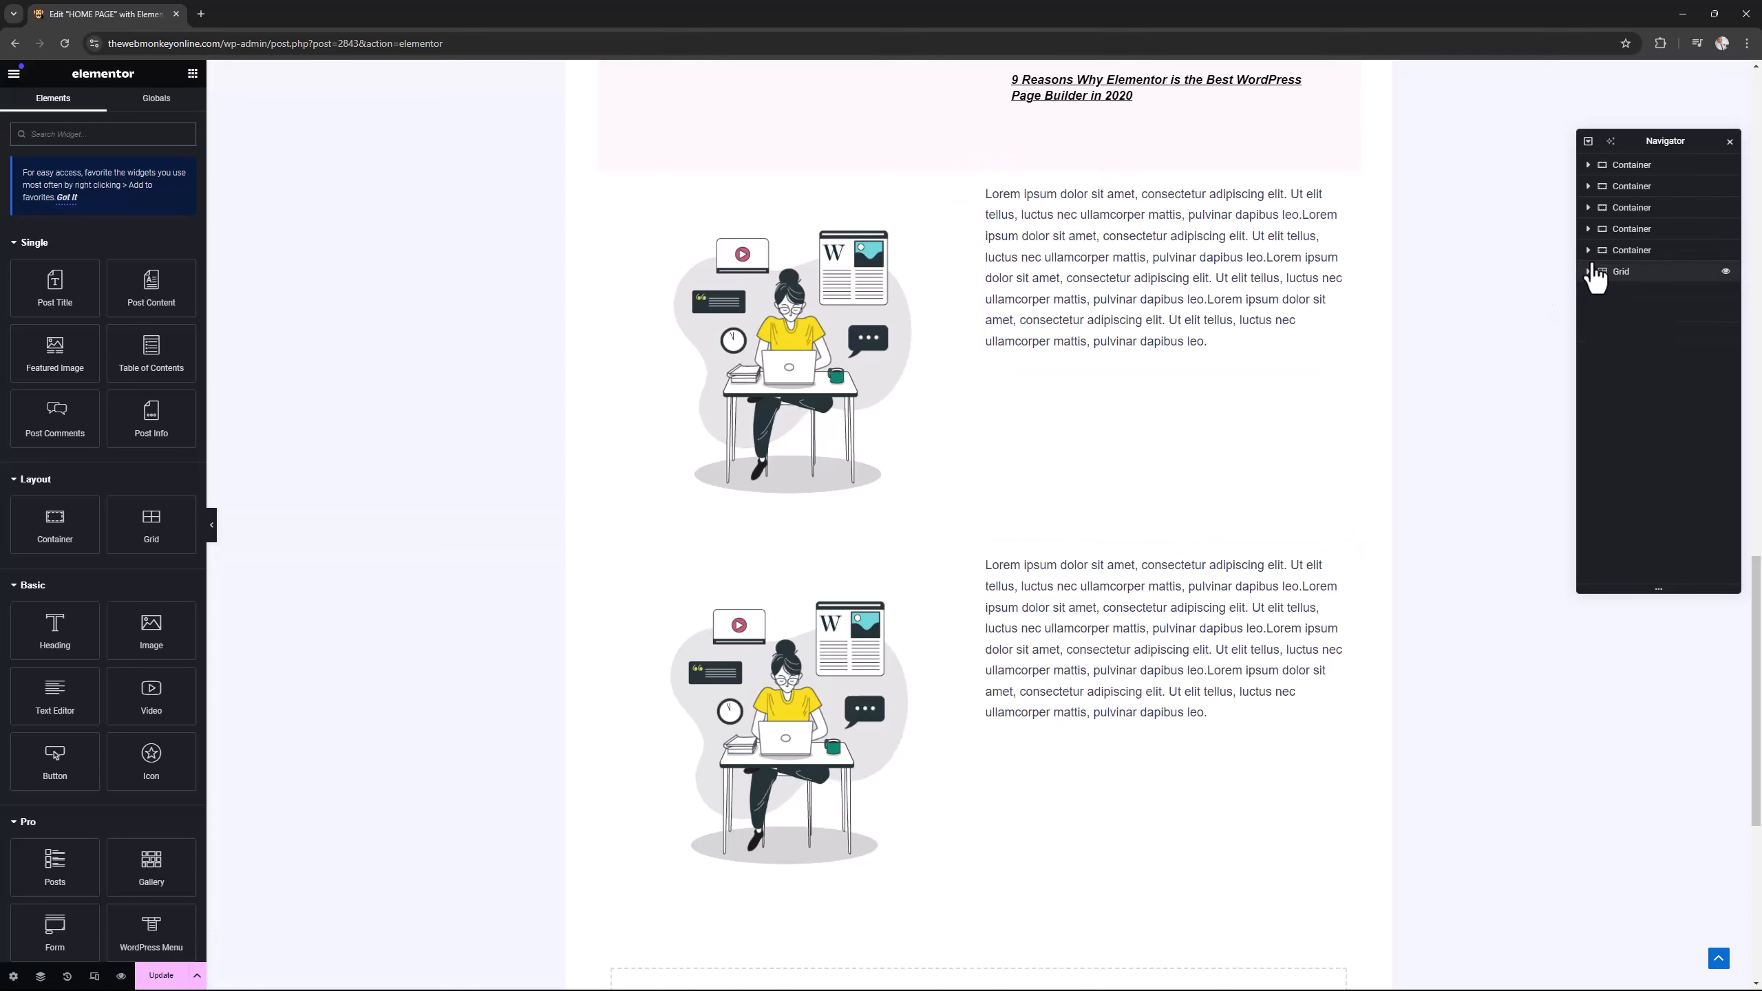
click(1589, 251)
click(1594, 270)
click(1594, 270)
click(1595, 293)
click(1604, 274)
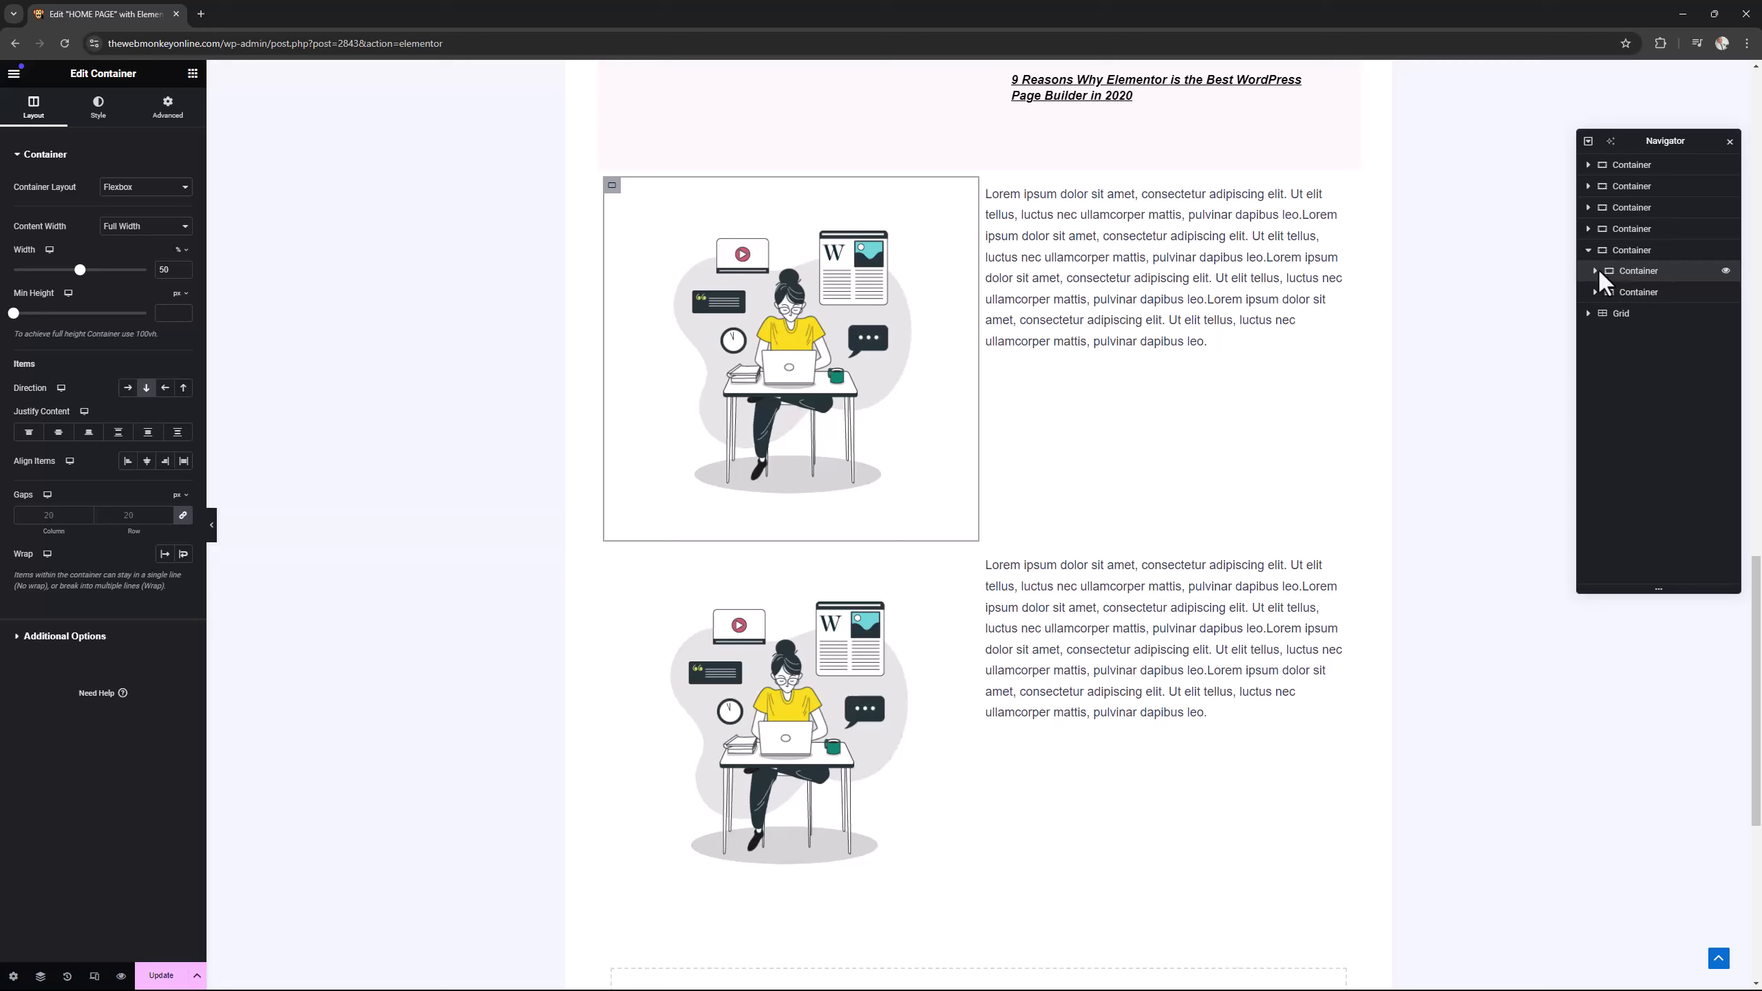
Expand both nested containers of the original Lottie section and the Grid in the Navigator to compare their structure.
click(1594, 270)
click(1594, 313)
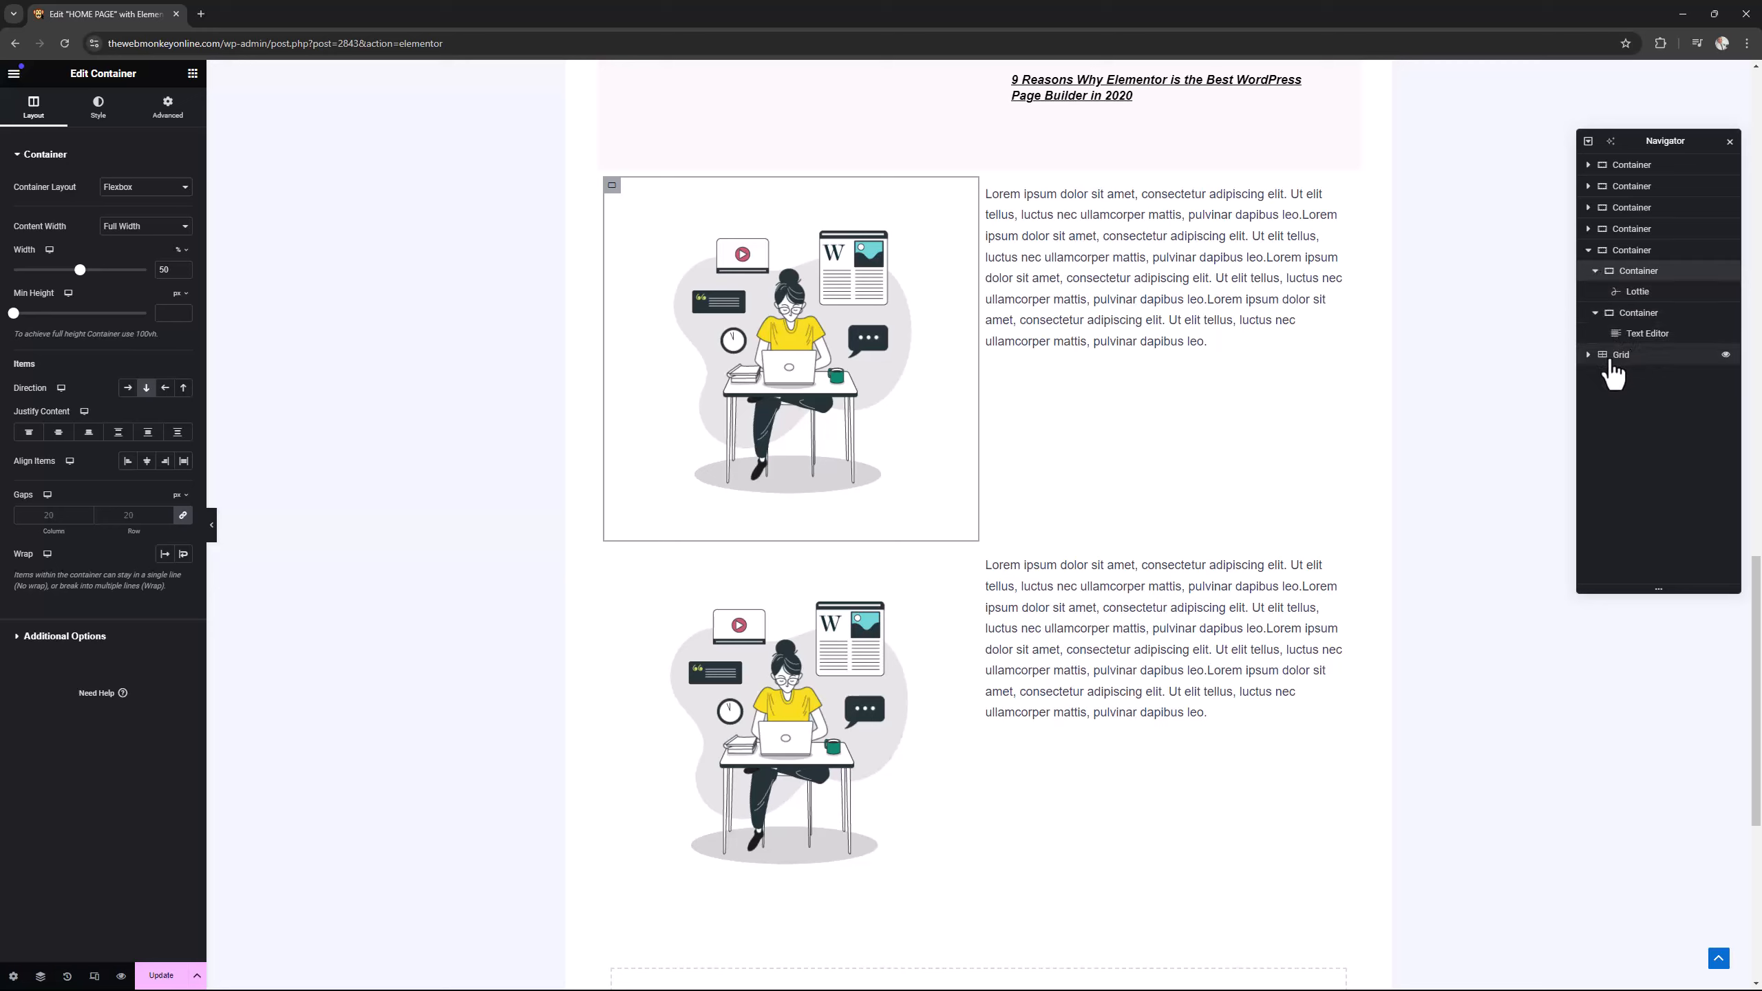
click(1590, 354)
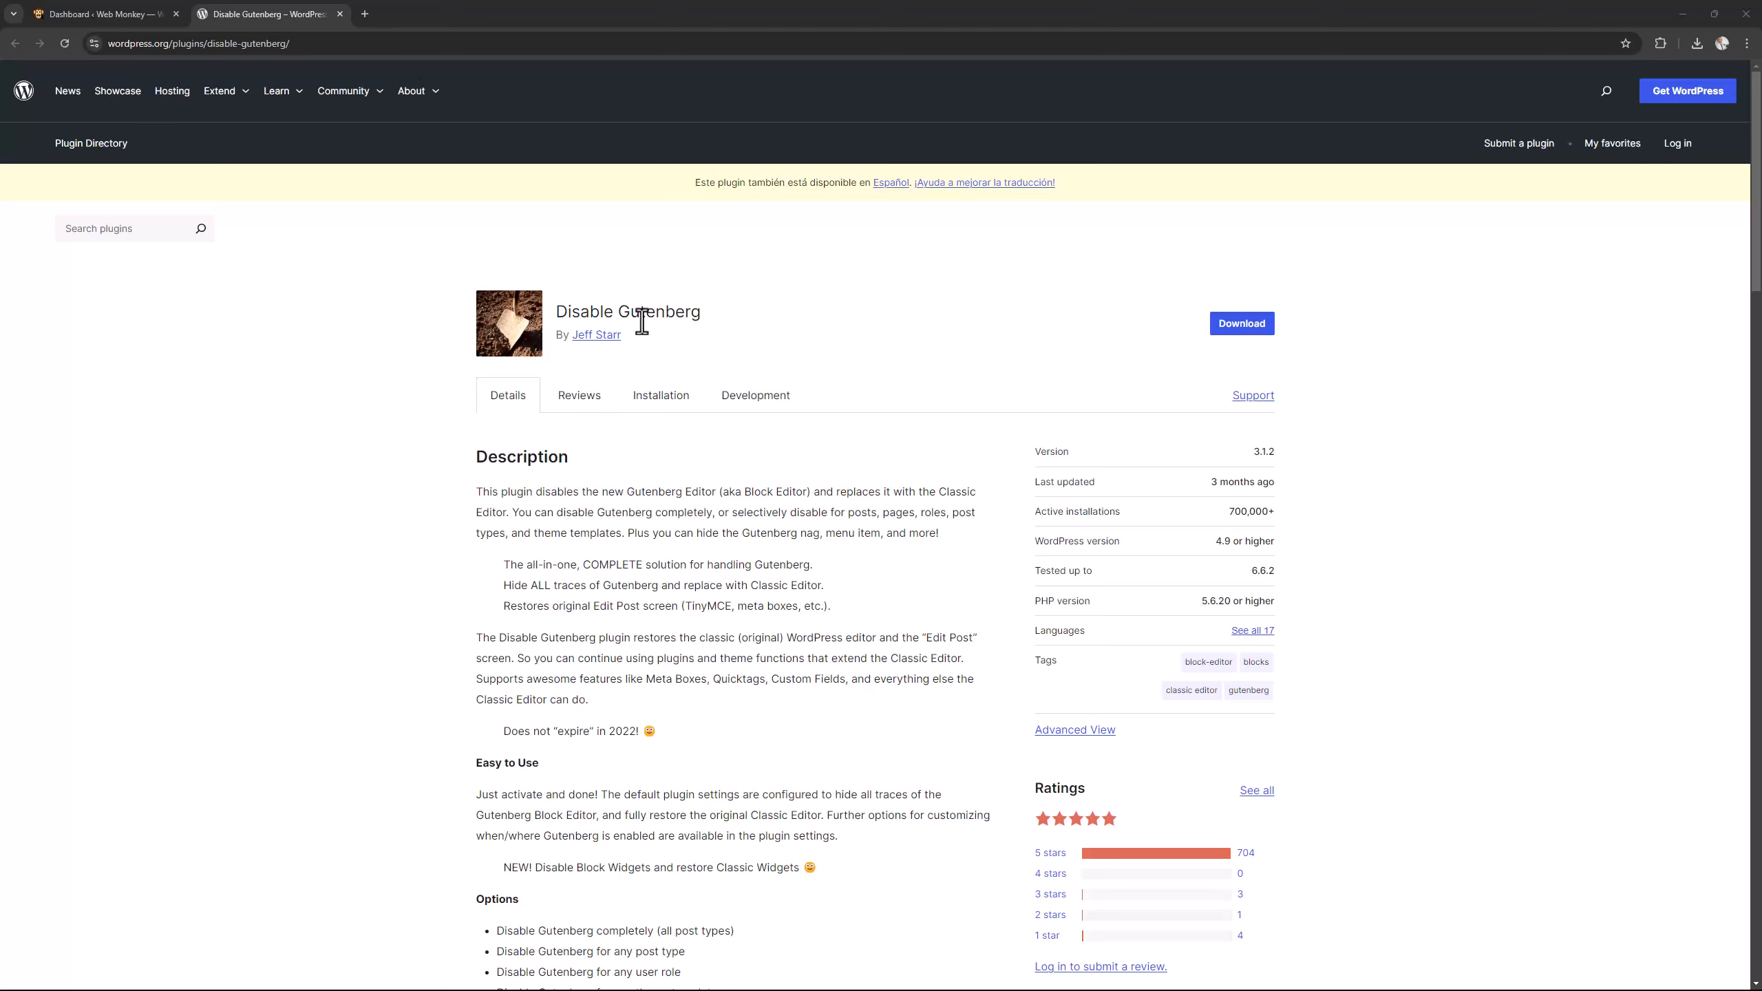
Return to the WordPress dashboard and open the Disable Gutenberg plugin's settings.
click(100, 15)
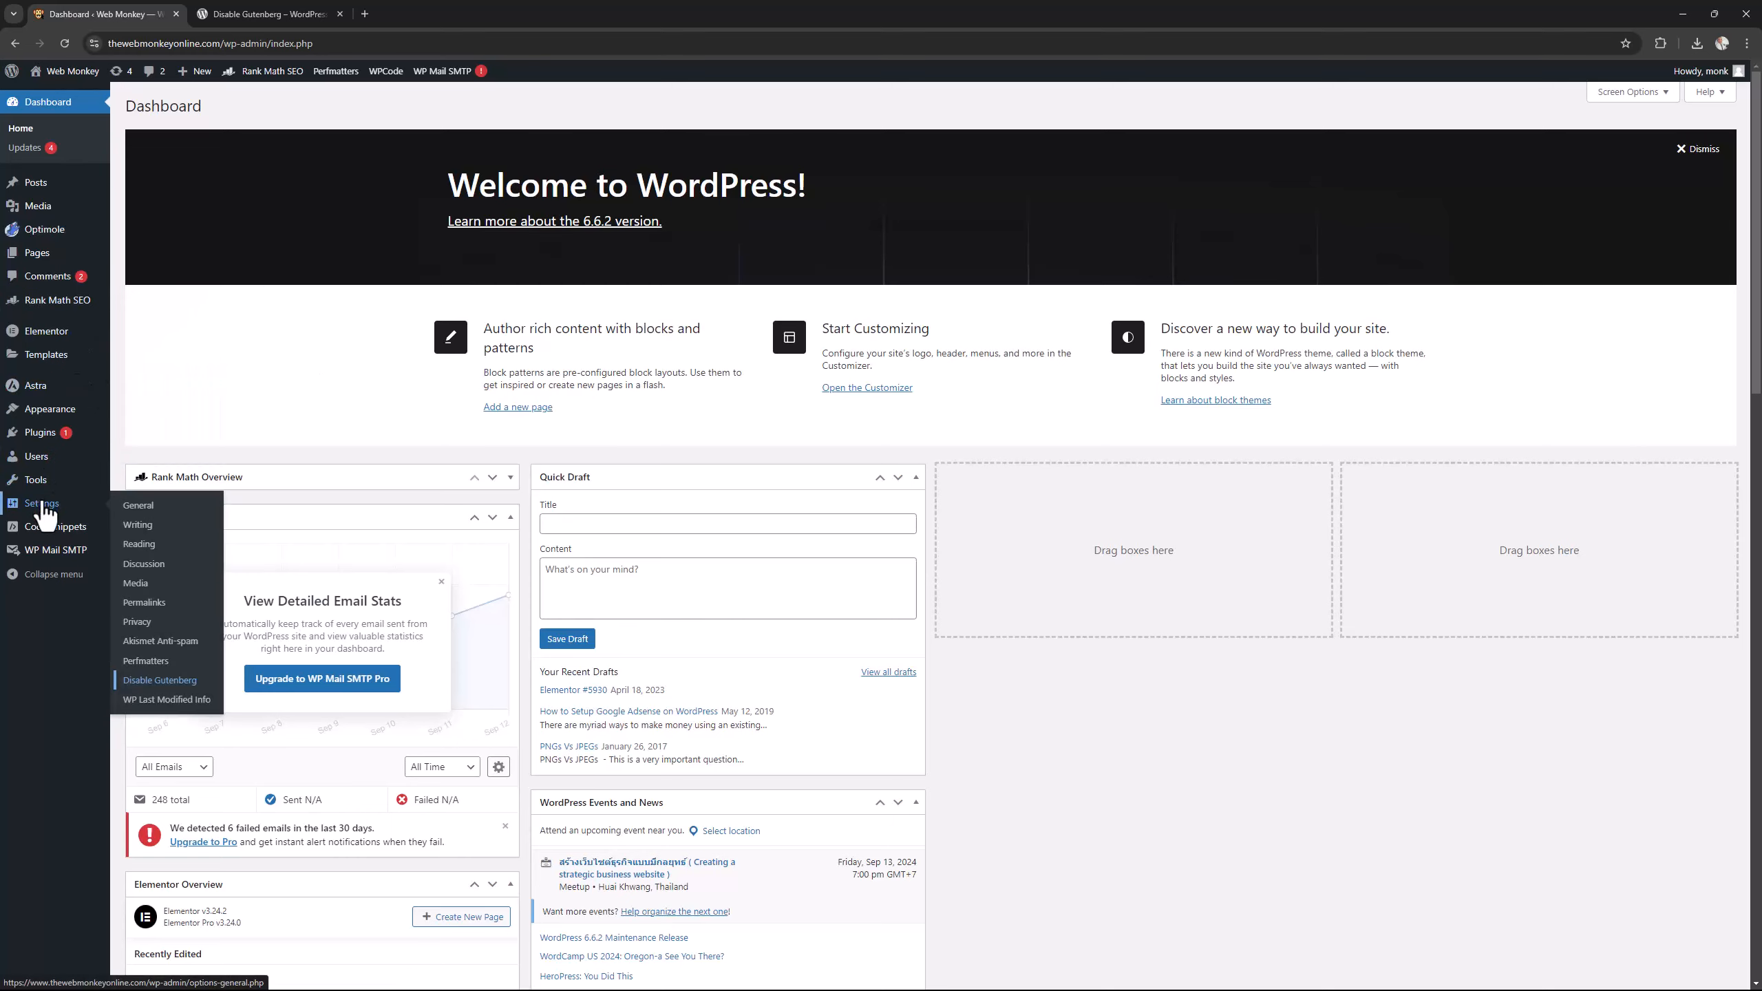
click(171, 686)
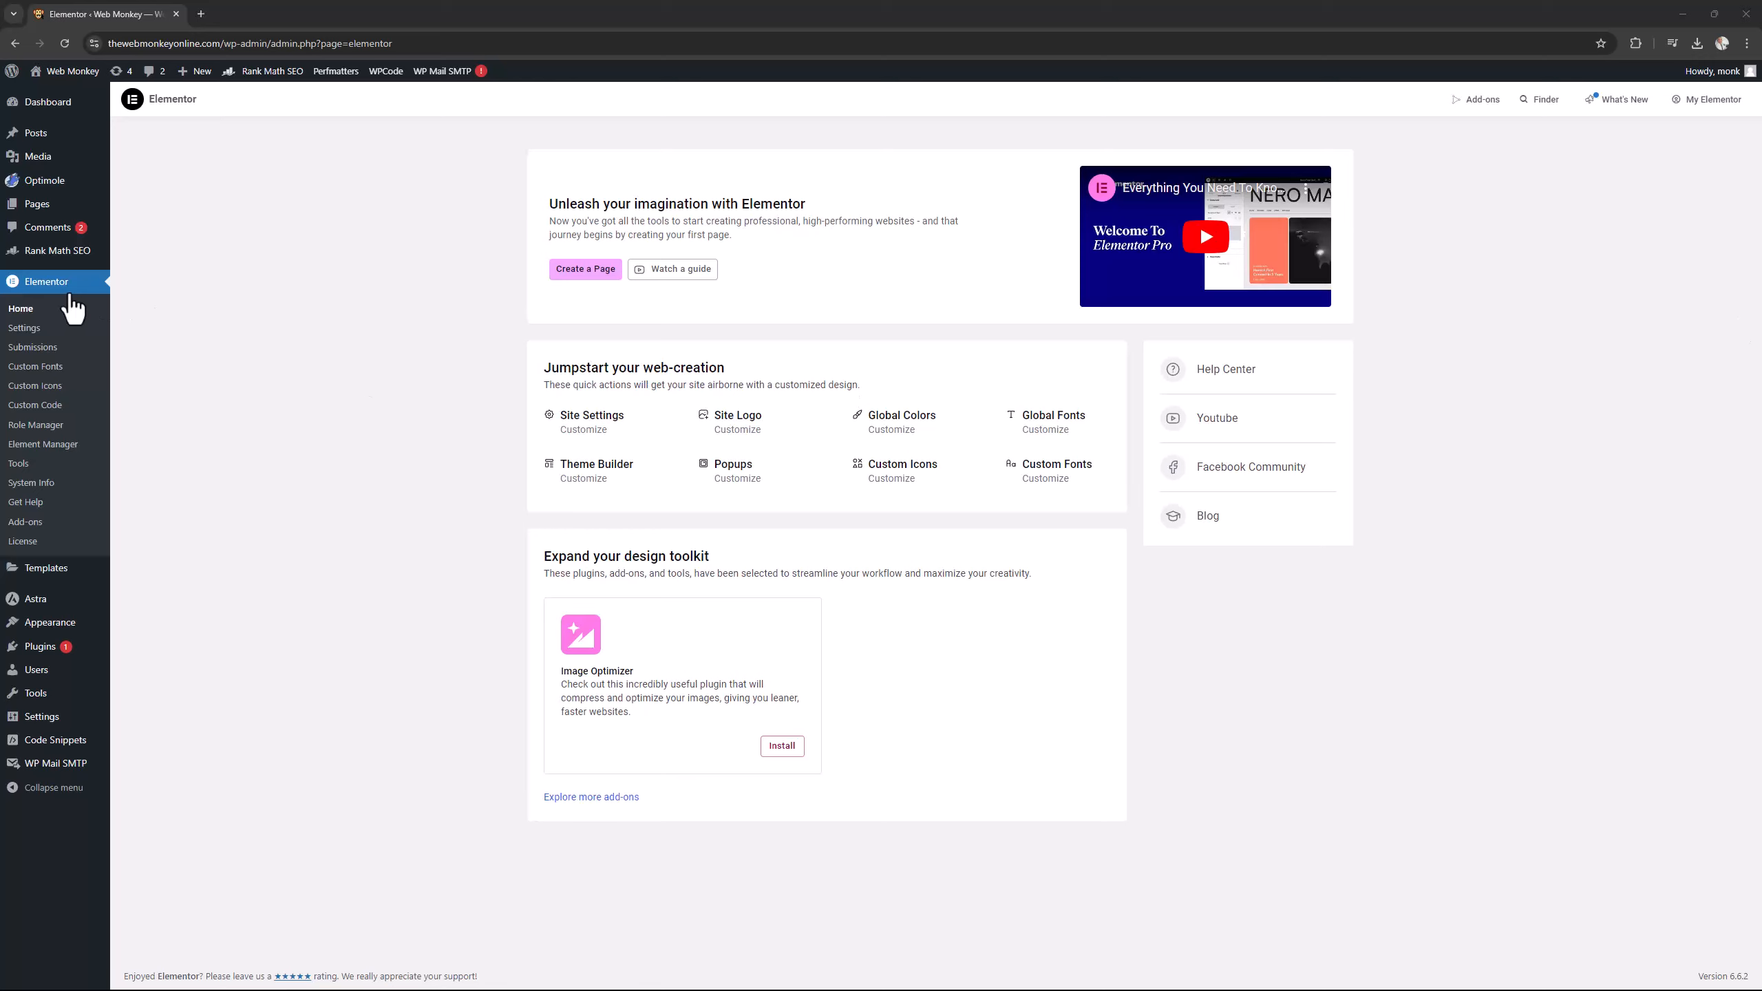
Open Elementor's Element Manager and scan the usage of all elements on the site.
click(65, 447)
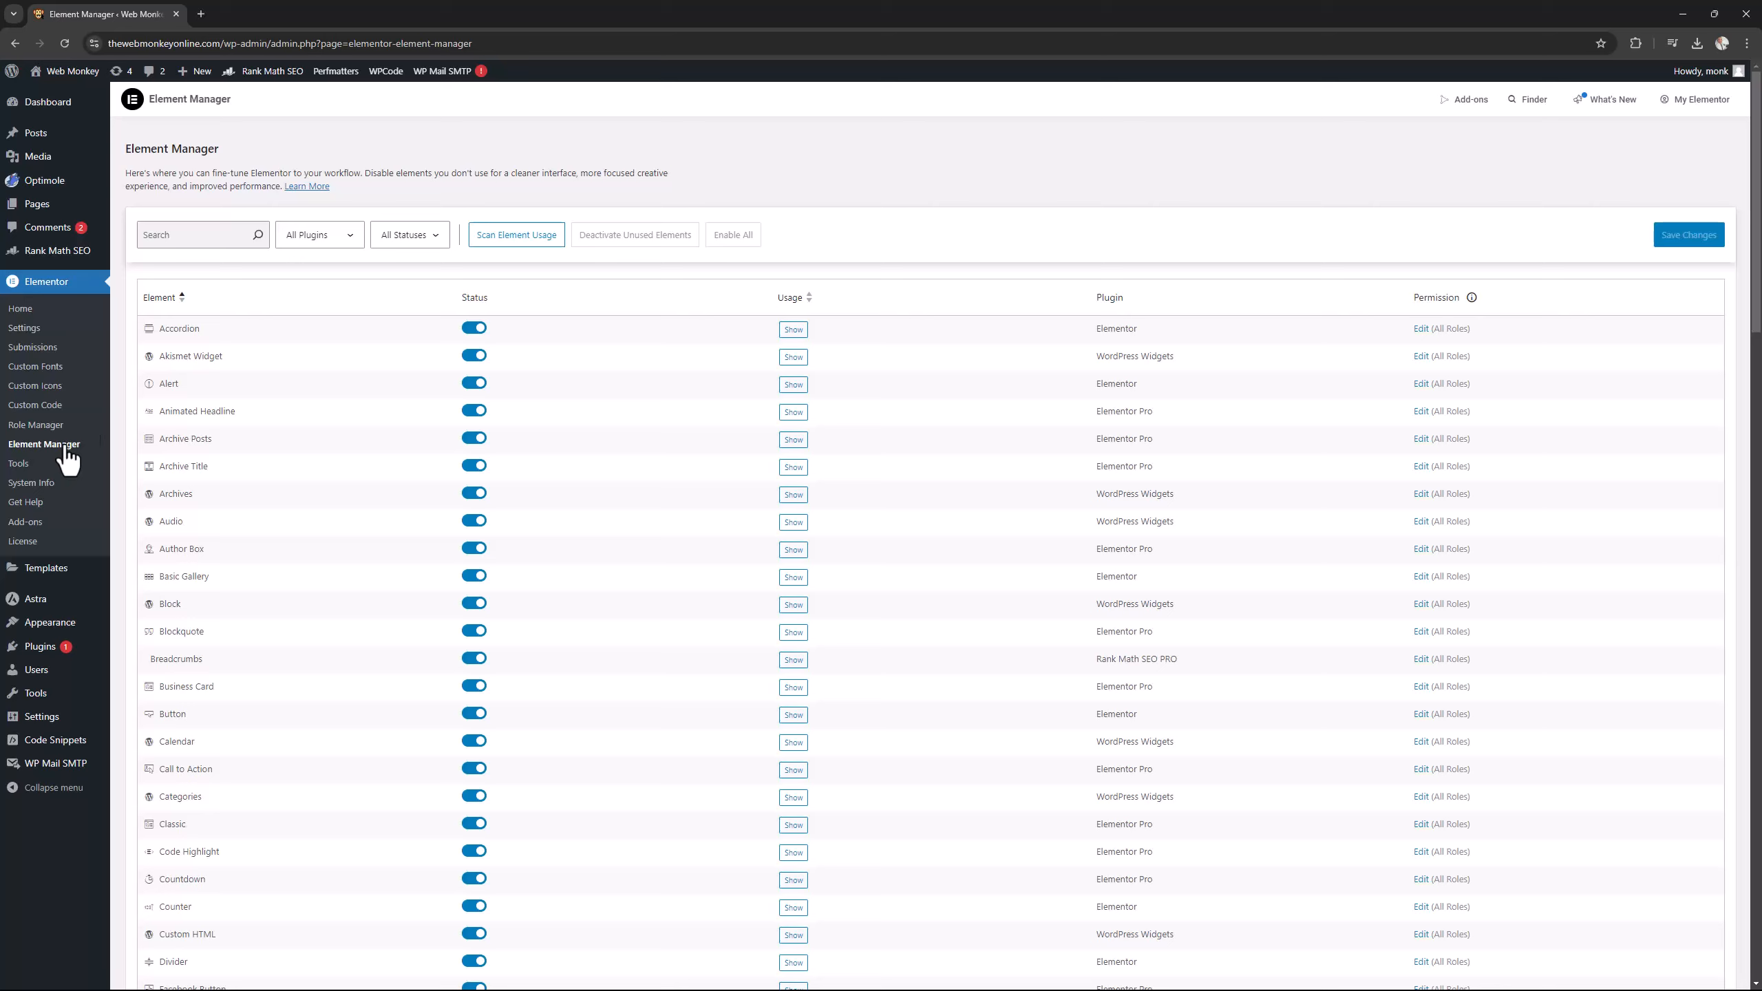
click(527, 242)
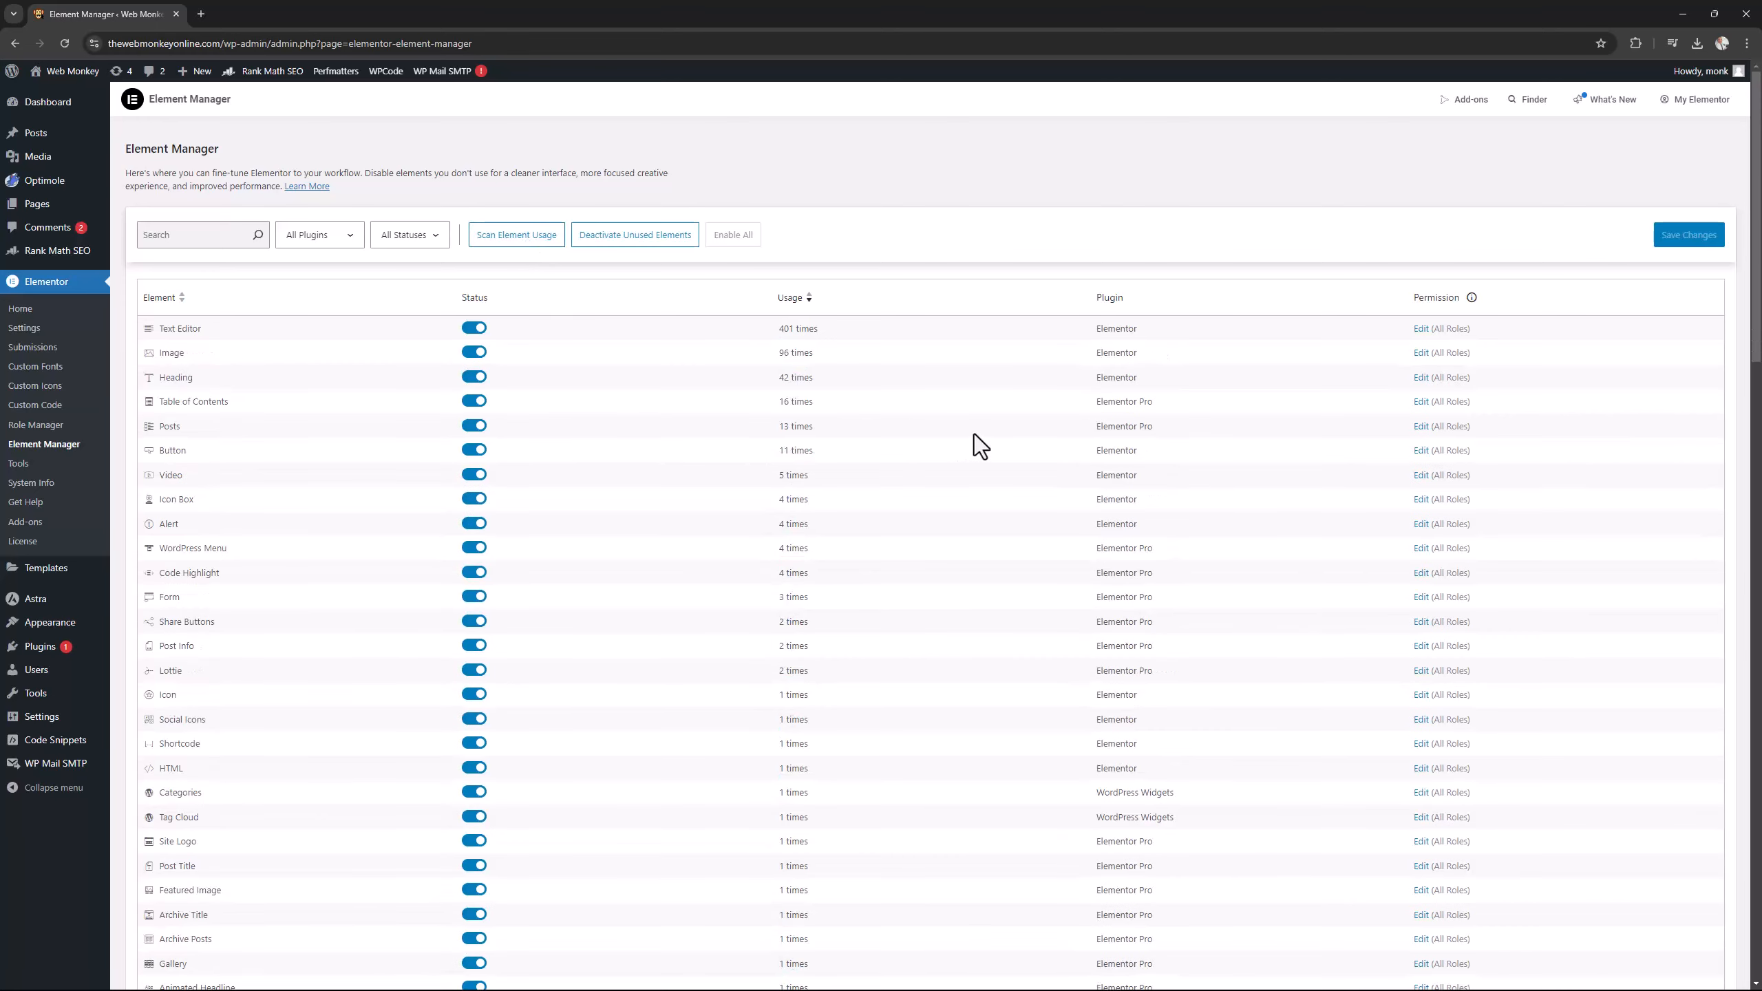
Look through the element list sorted by usage to see which elements are used and which are not.
scroll(975, 436, down, 6)
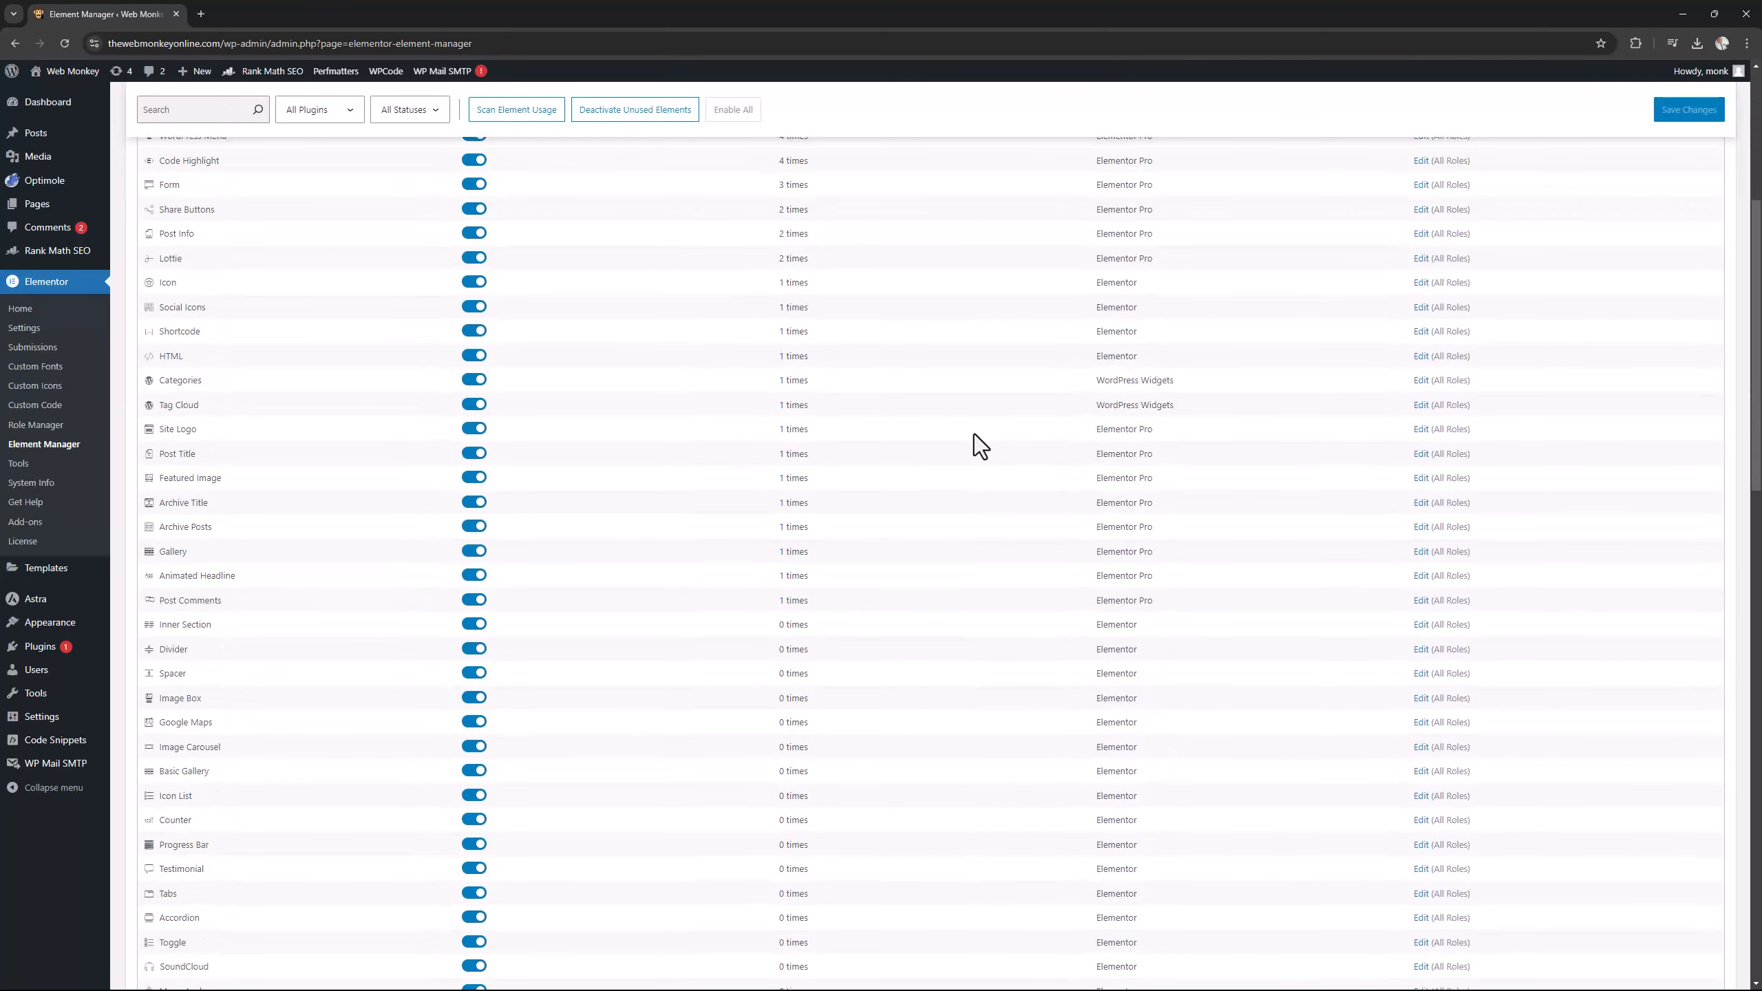
scroll(975, 434, up, 6)
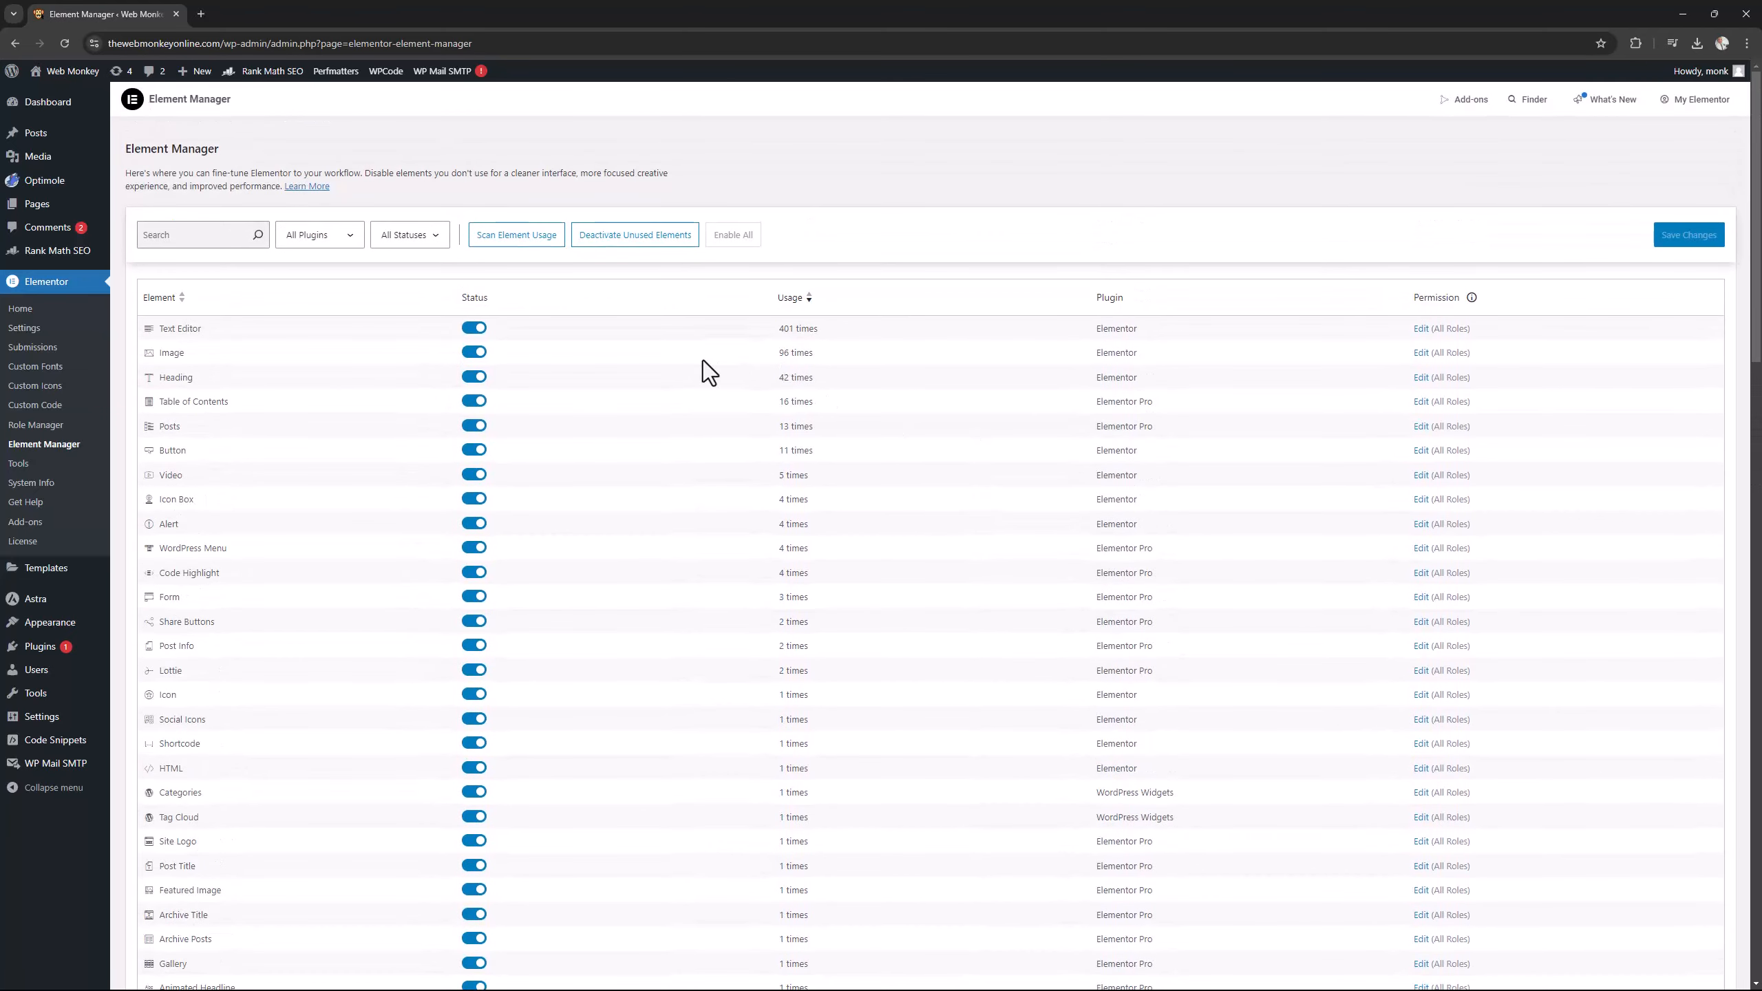
scroll(702, 361, down, 2)
scroll(702, 361, up, 2)
scroll(803, 444, down, 7)
scroll(803, 439, down, 3)
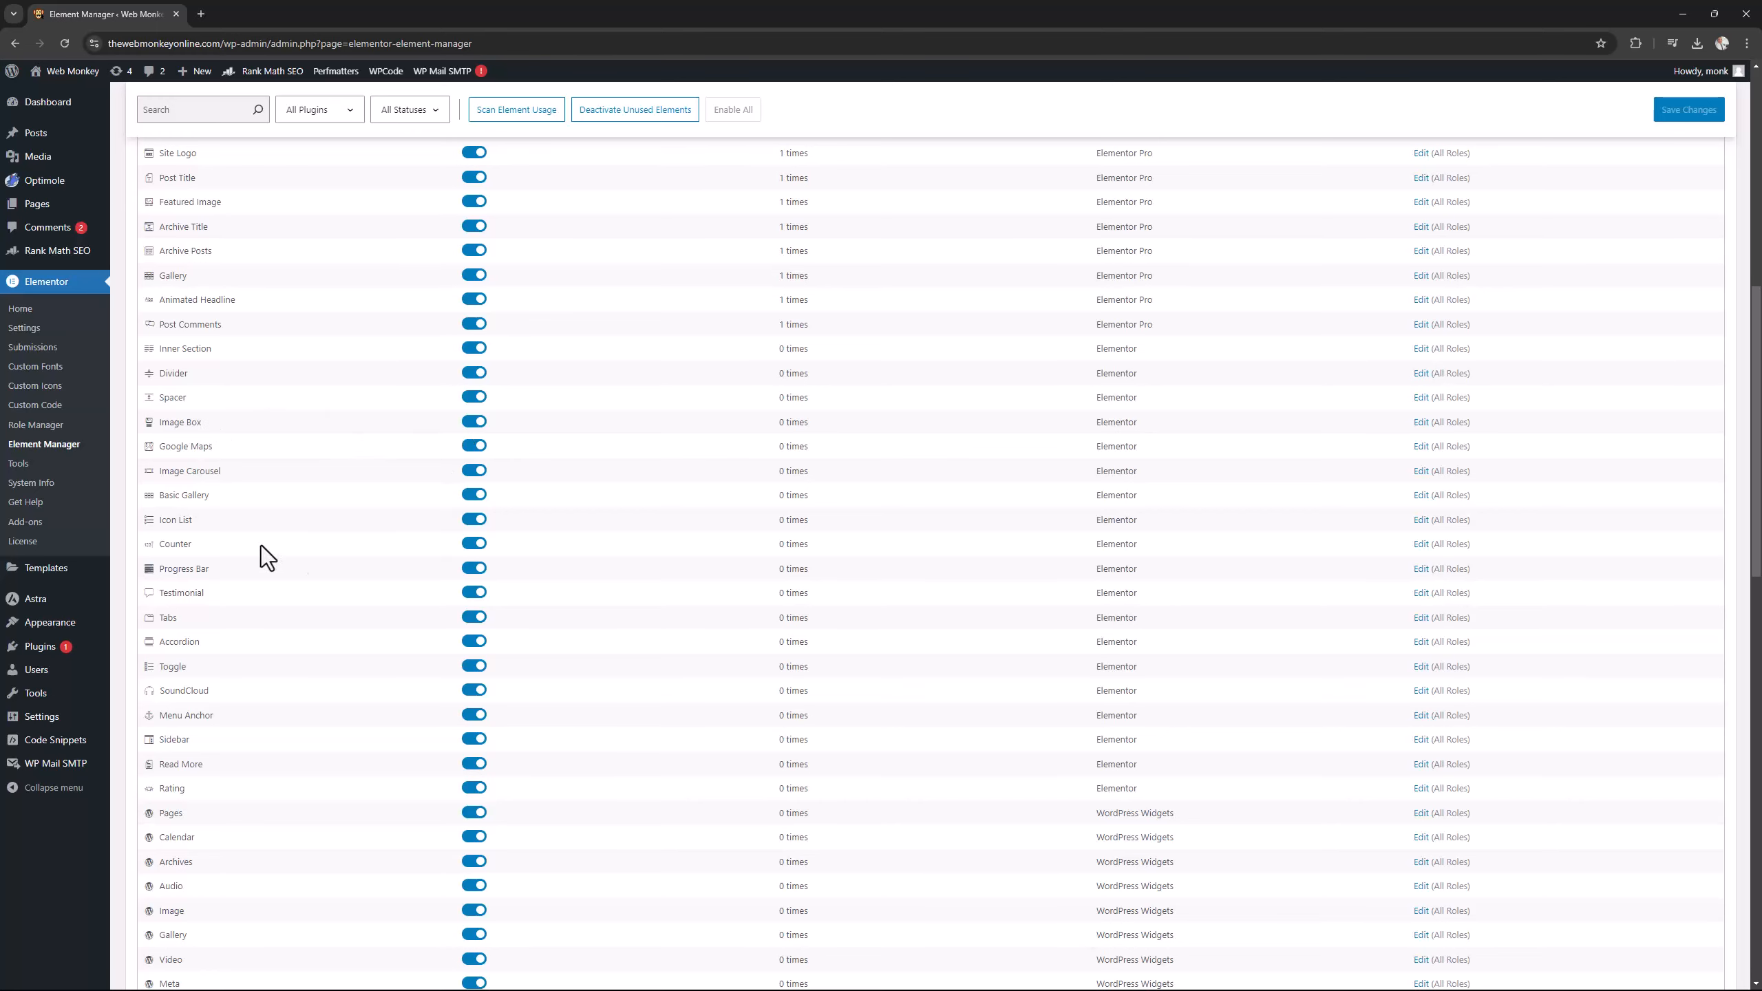
scroll(673, 586, down, 5)
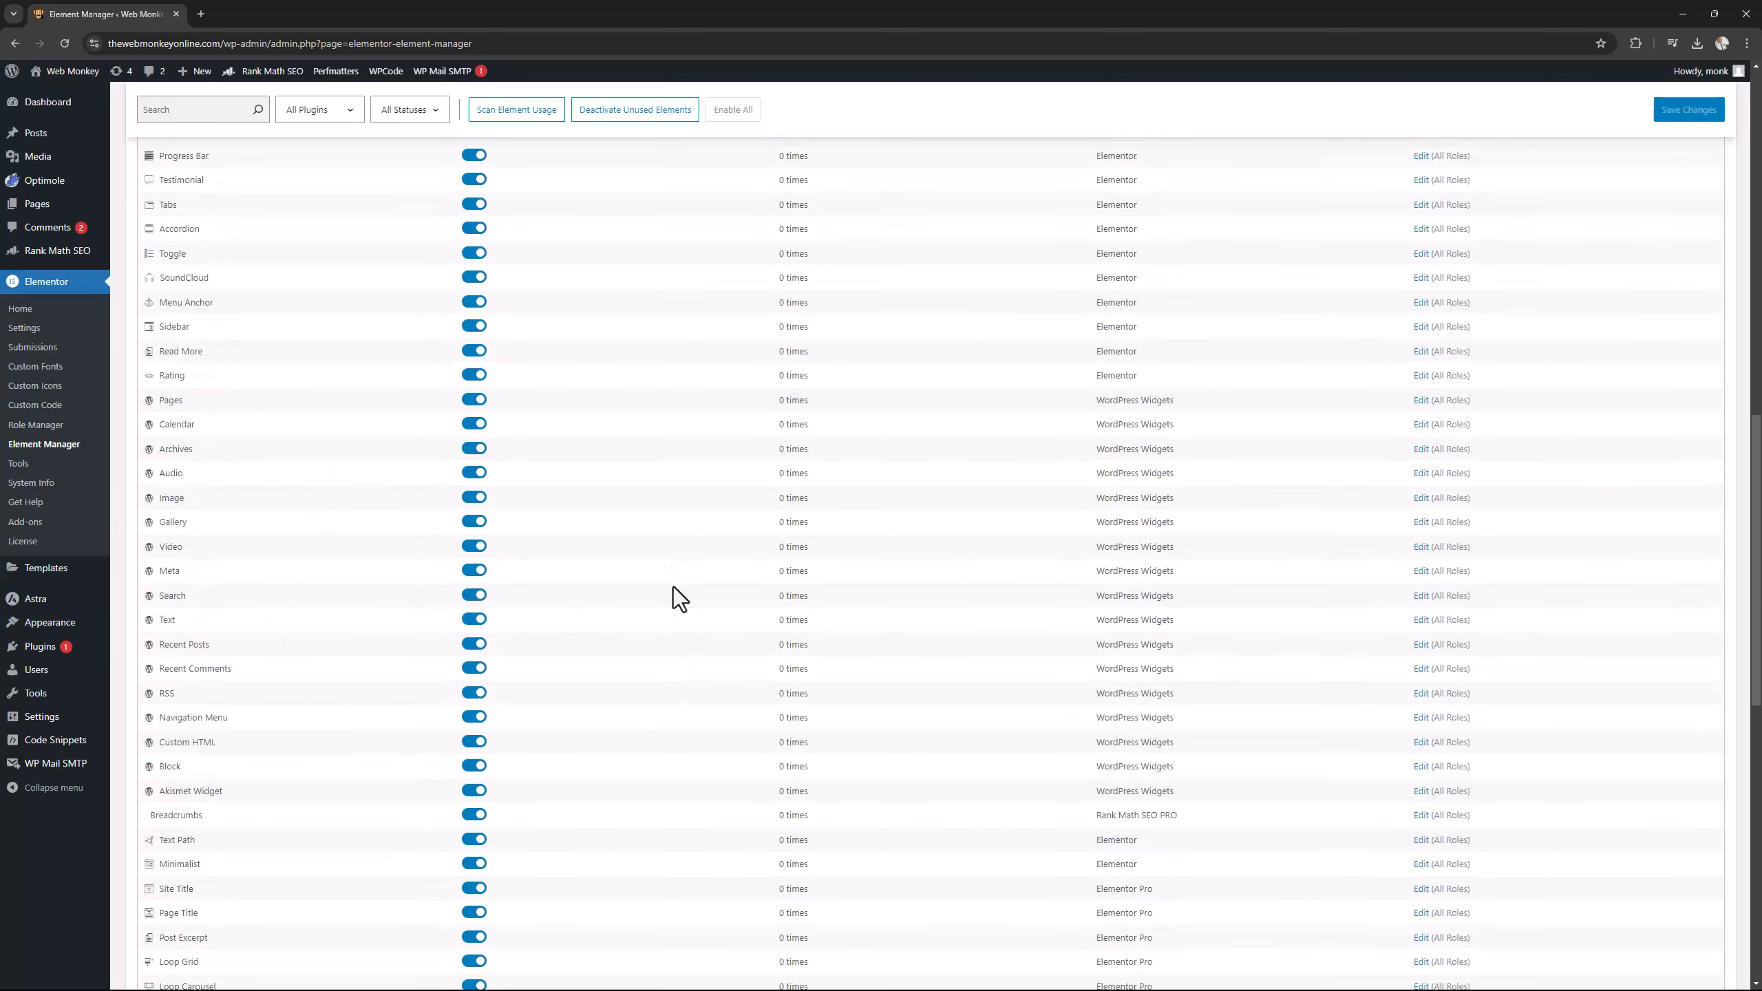
scroll(674, 588, down, 7)
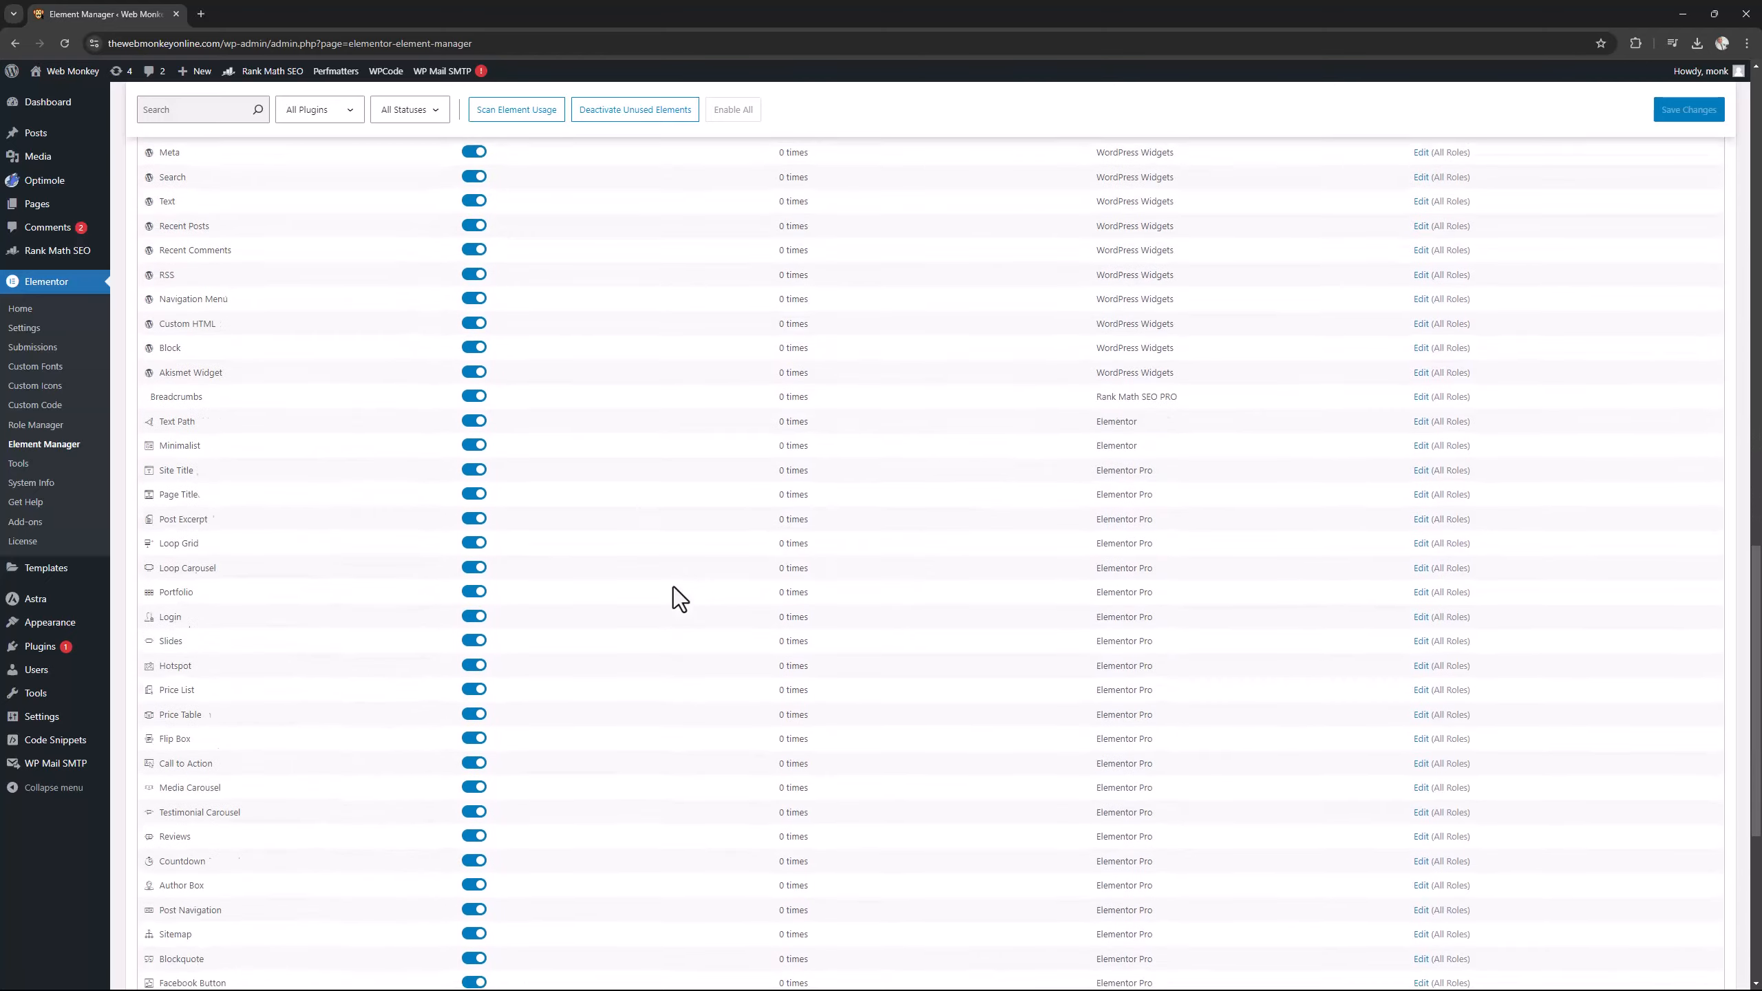
scroll(673, 586, up, 13)
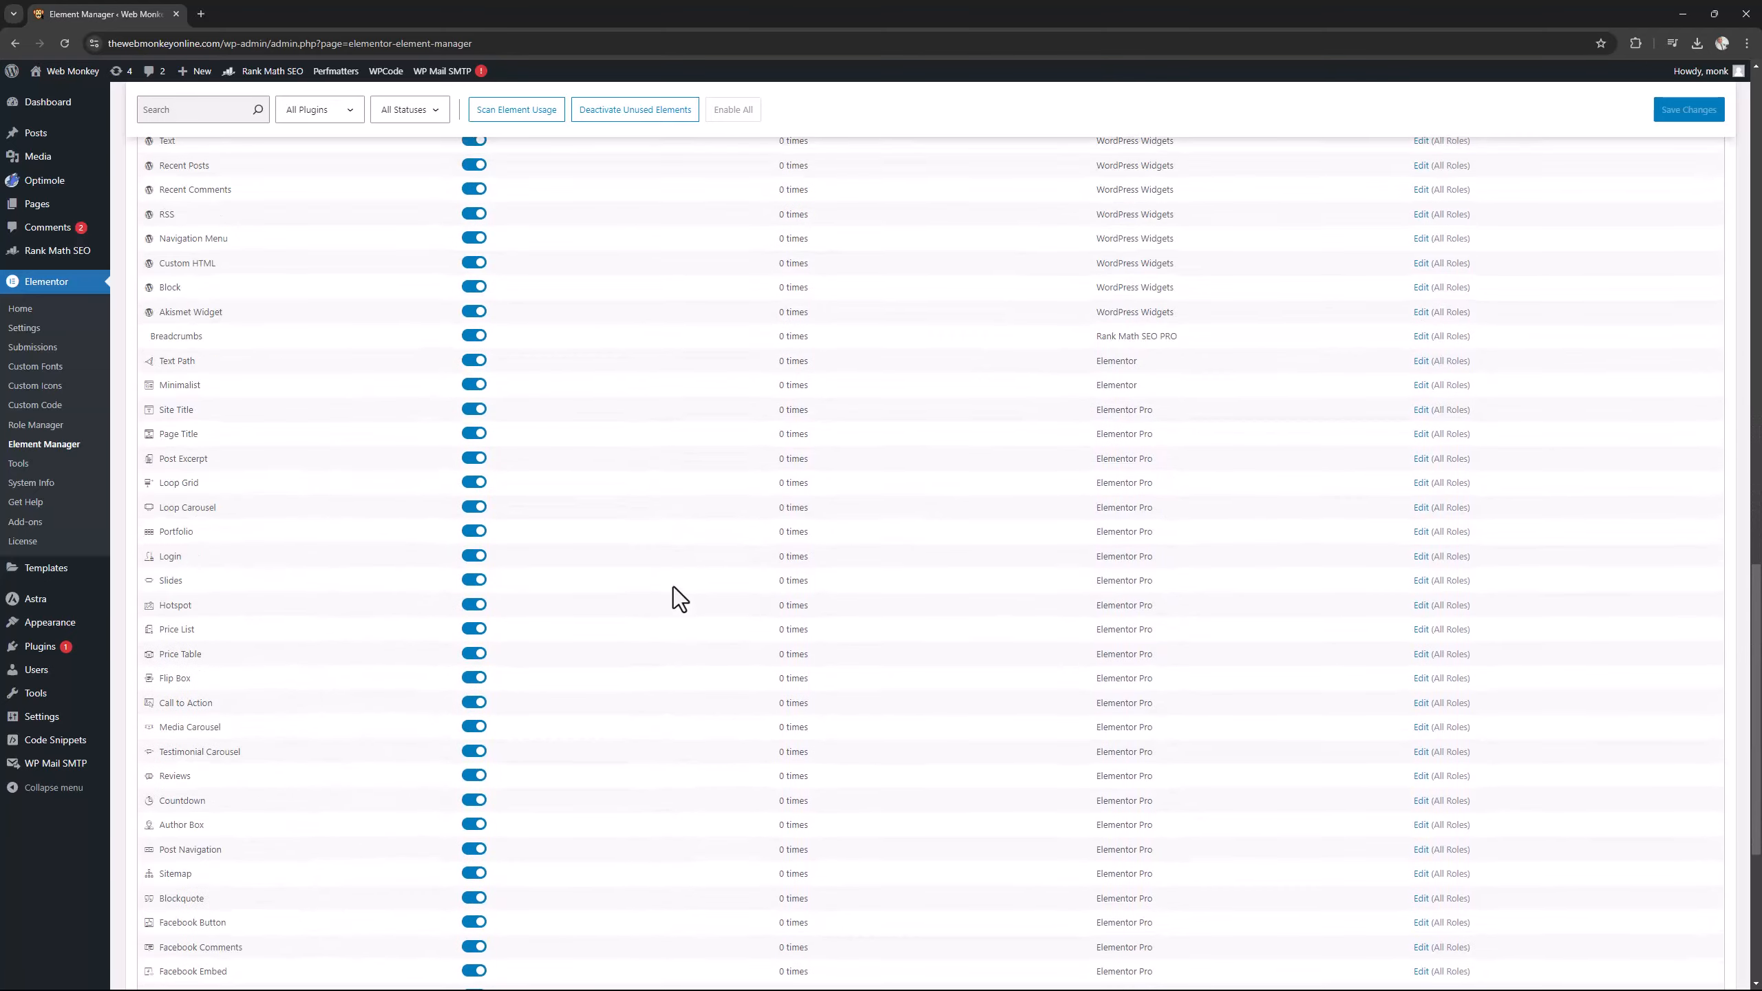
scroll(674, 587, up, 5)
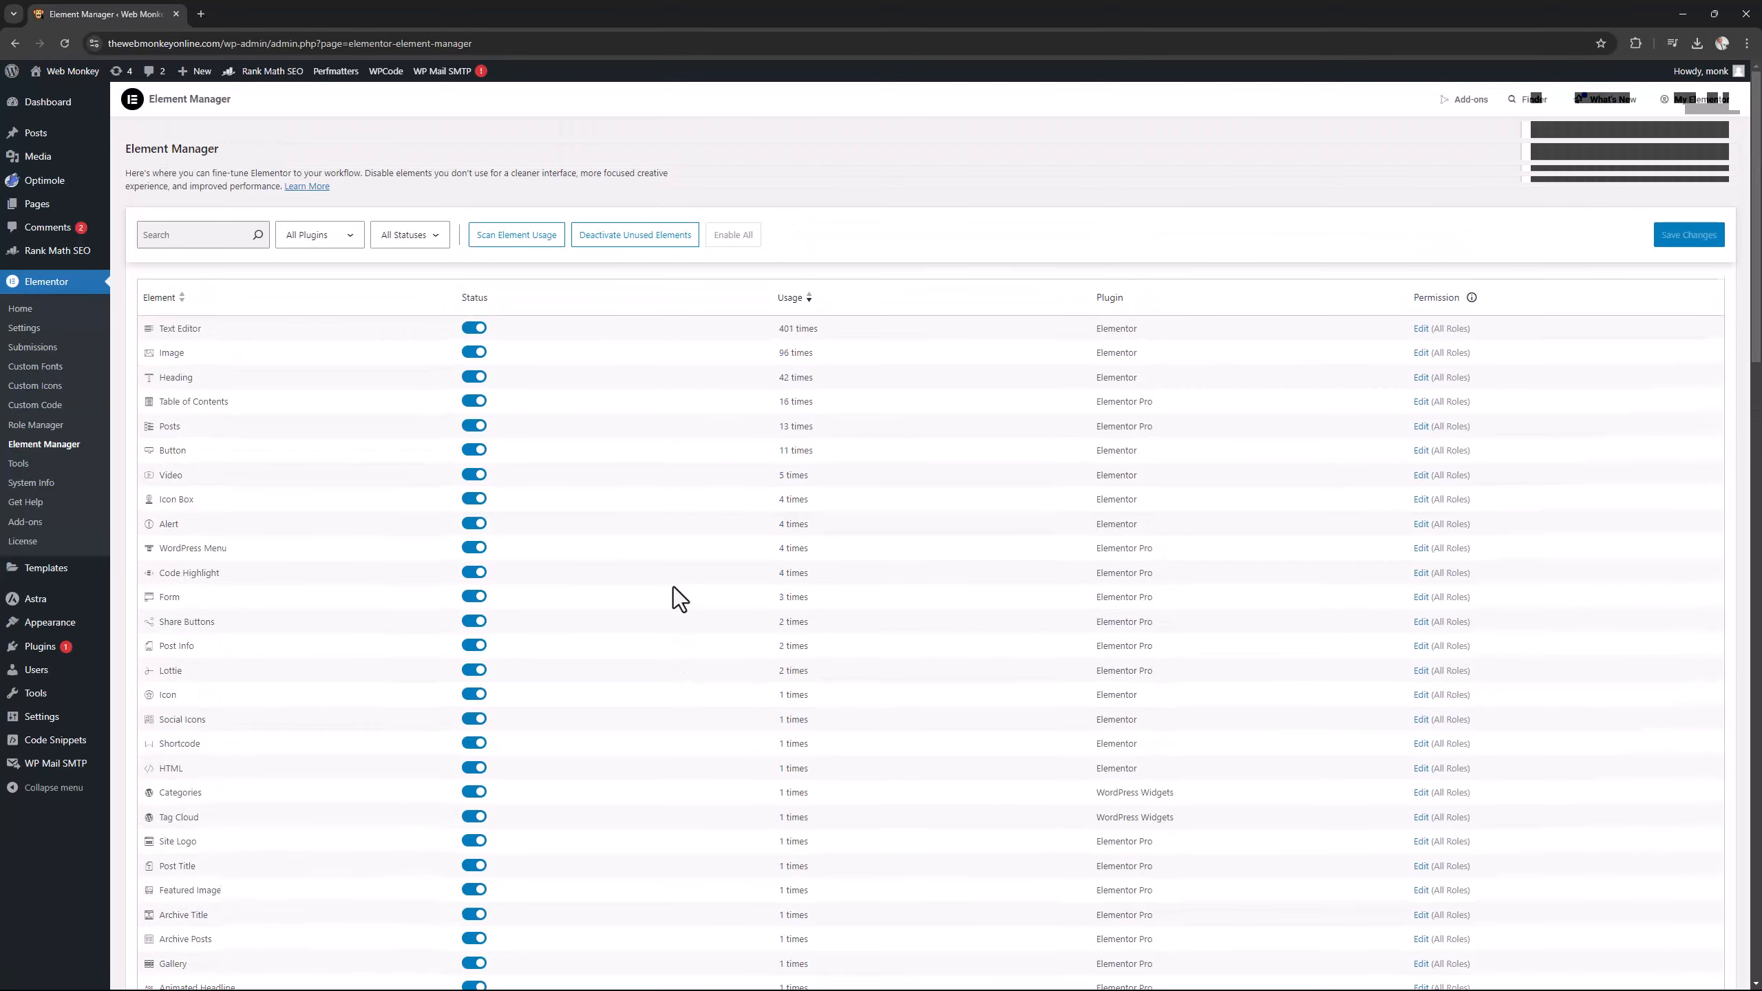
Deactivate all unused elements, check their switched-off statuses in the list, and save the changes with confirmation.
click(631, 241)
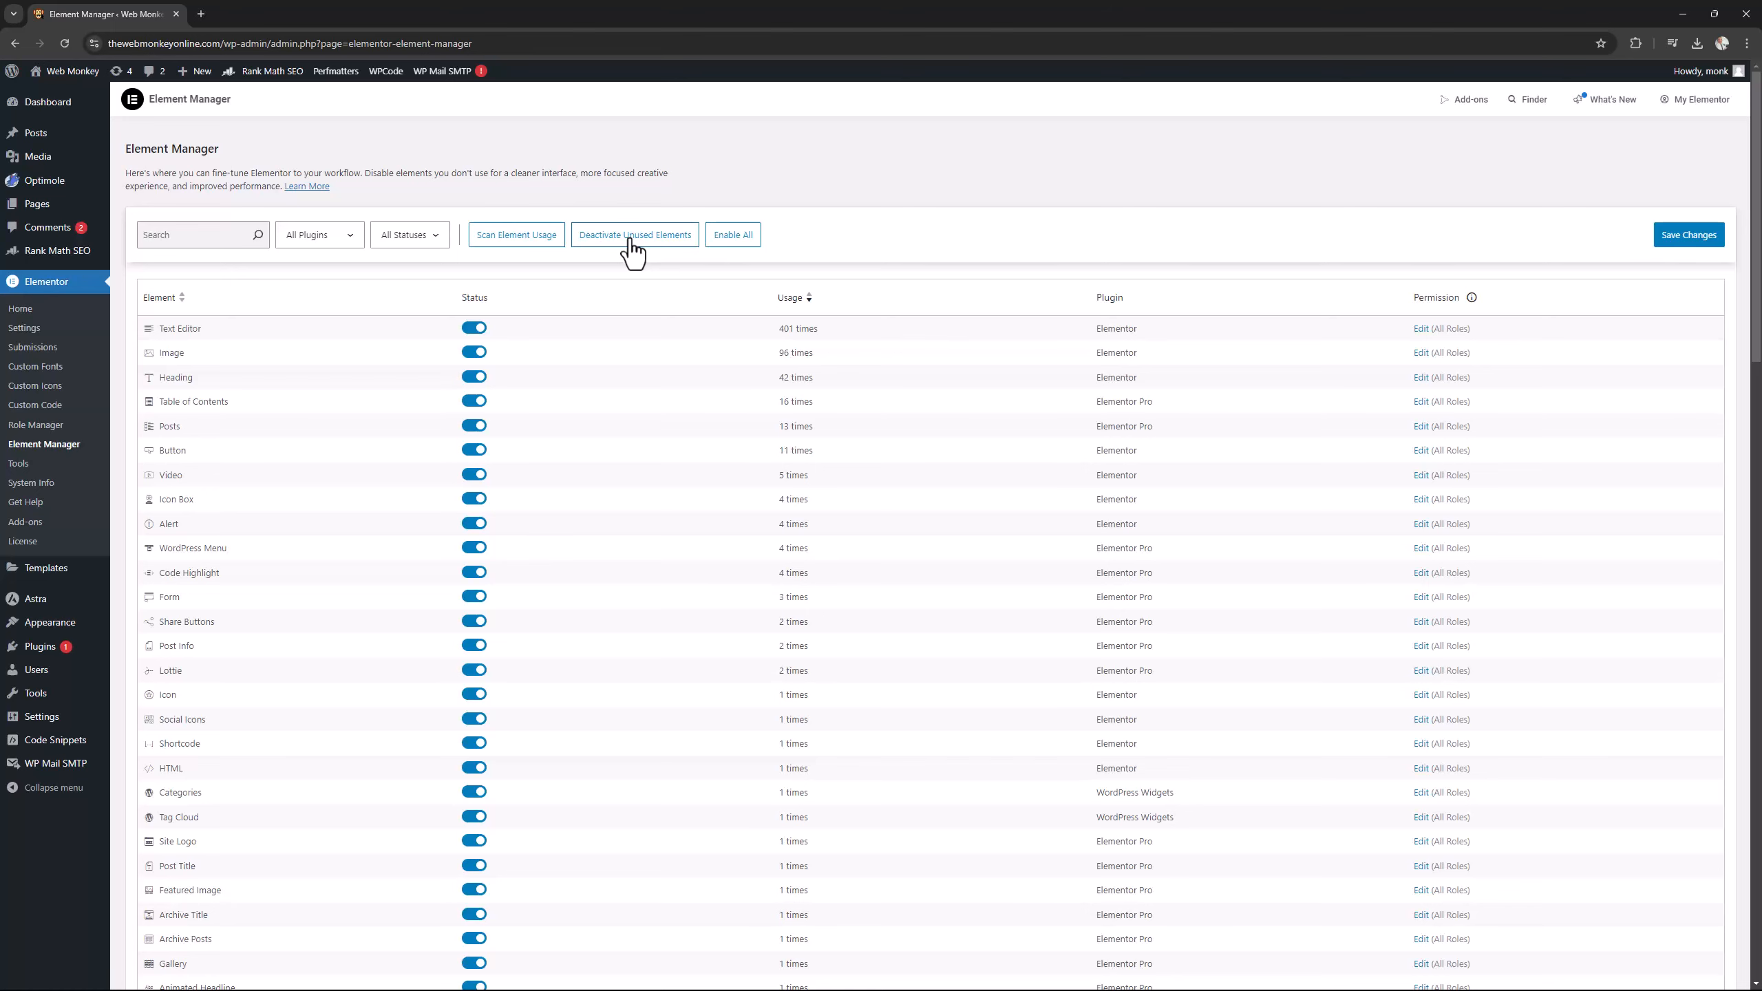
scroll(1382, 542, down, 5)
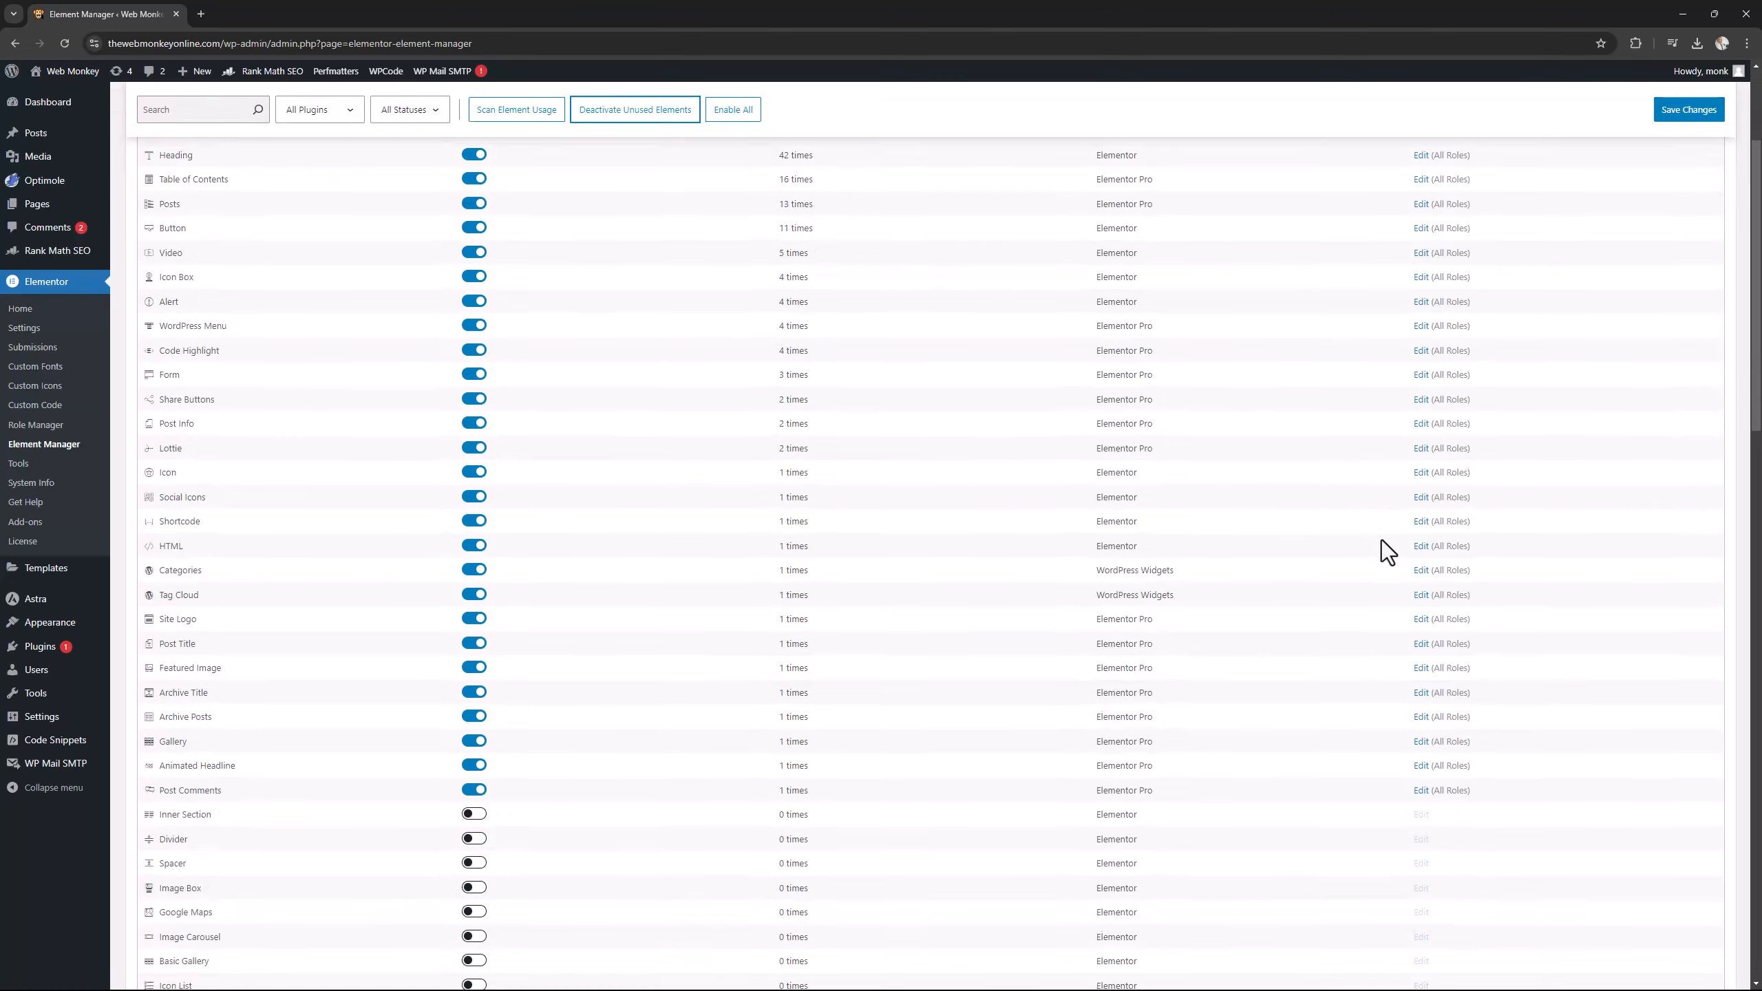
scroll(1382, 540, down, 2)
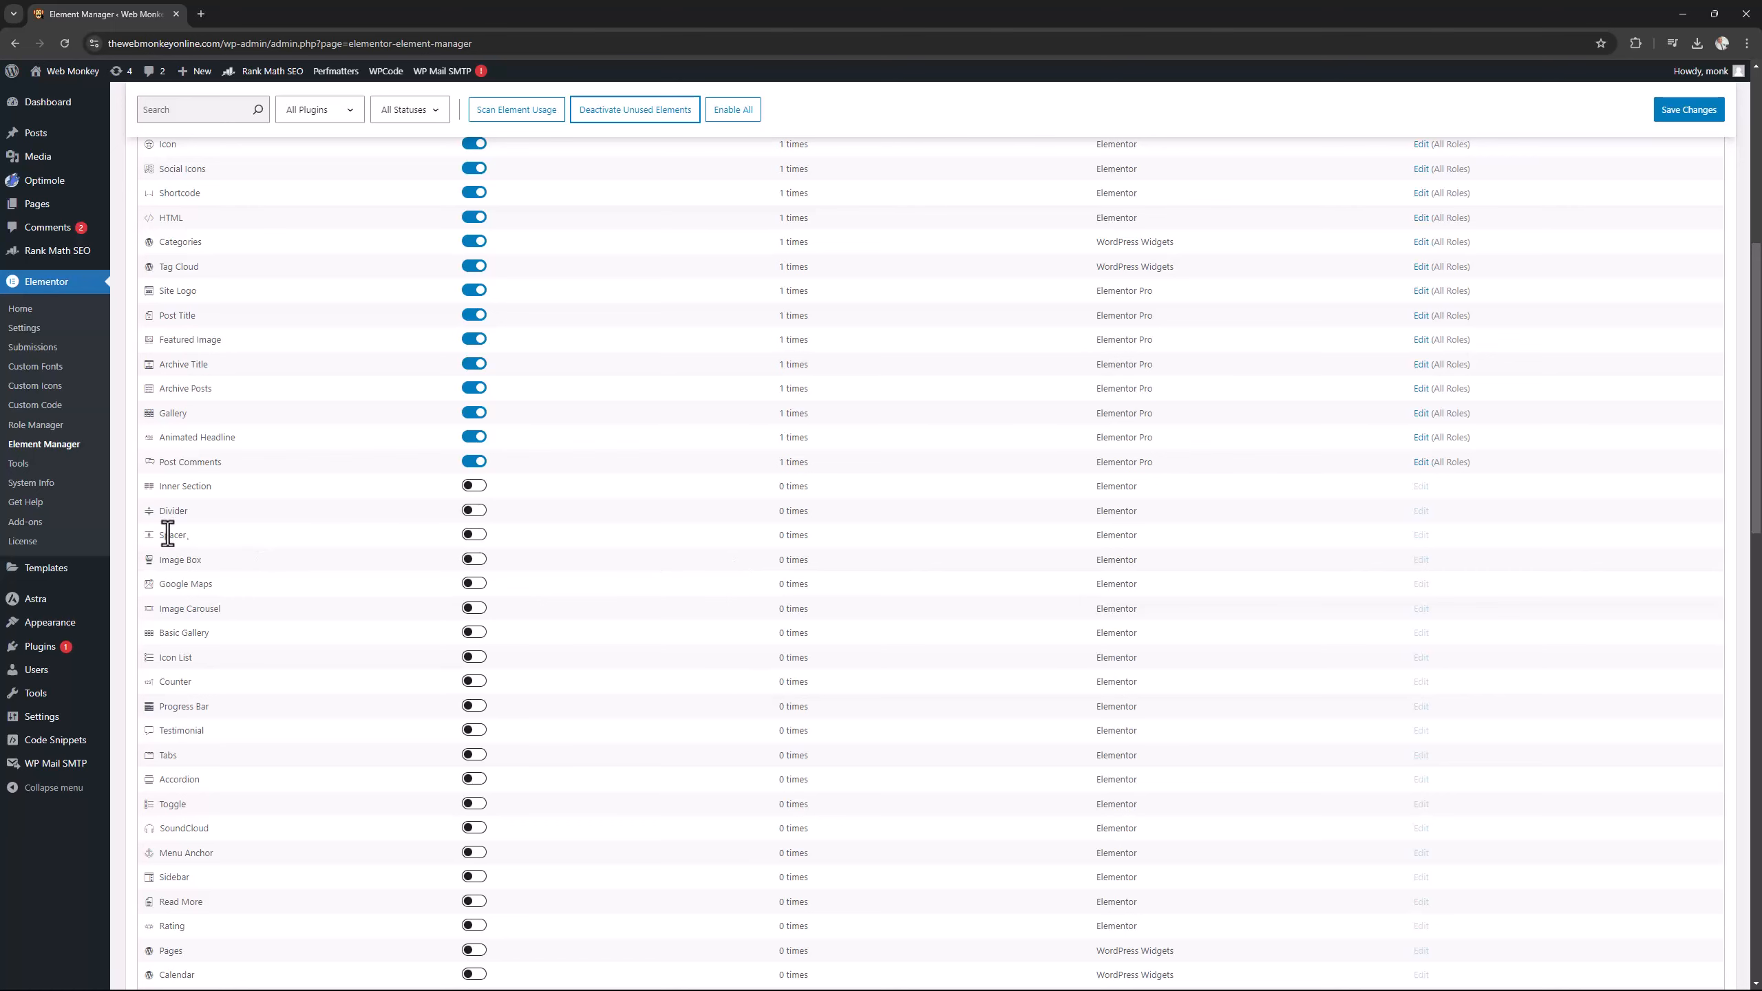
scroll(1187, 528, up, 7)
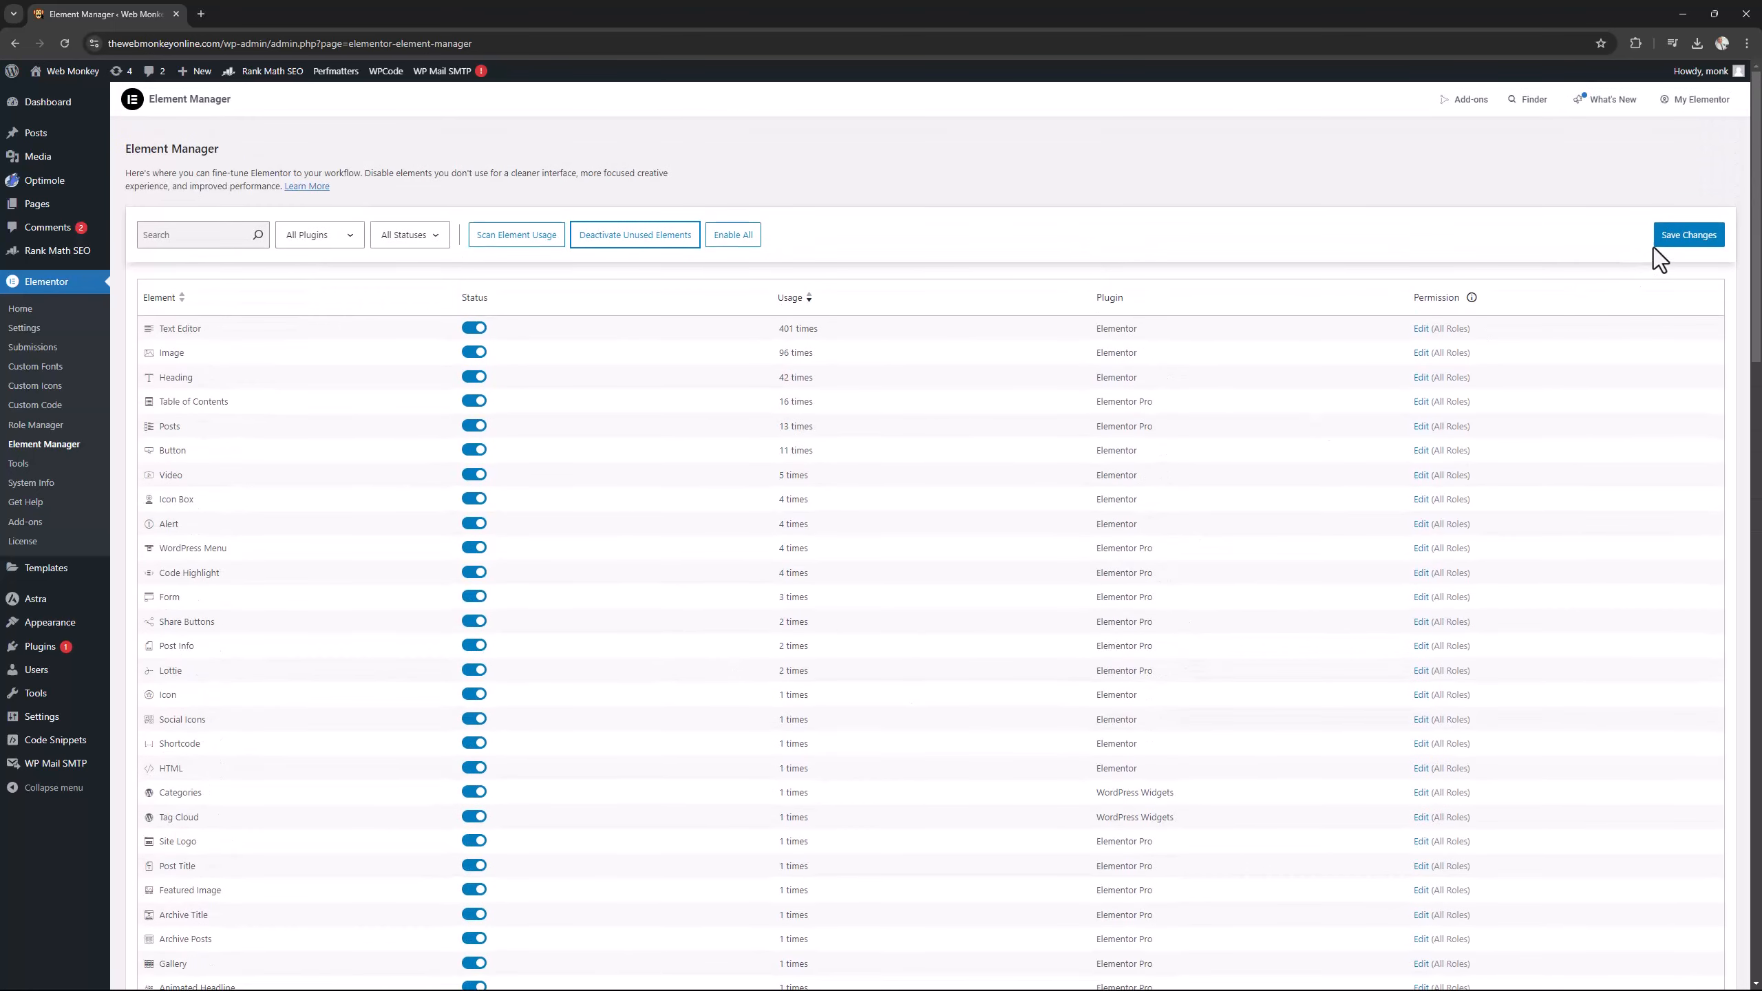
click(1669, 235)
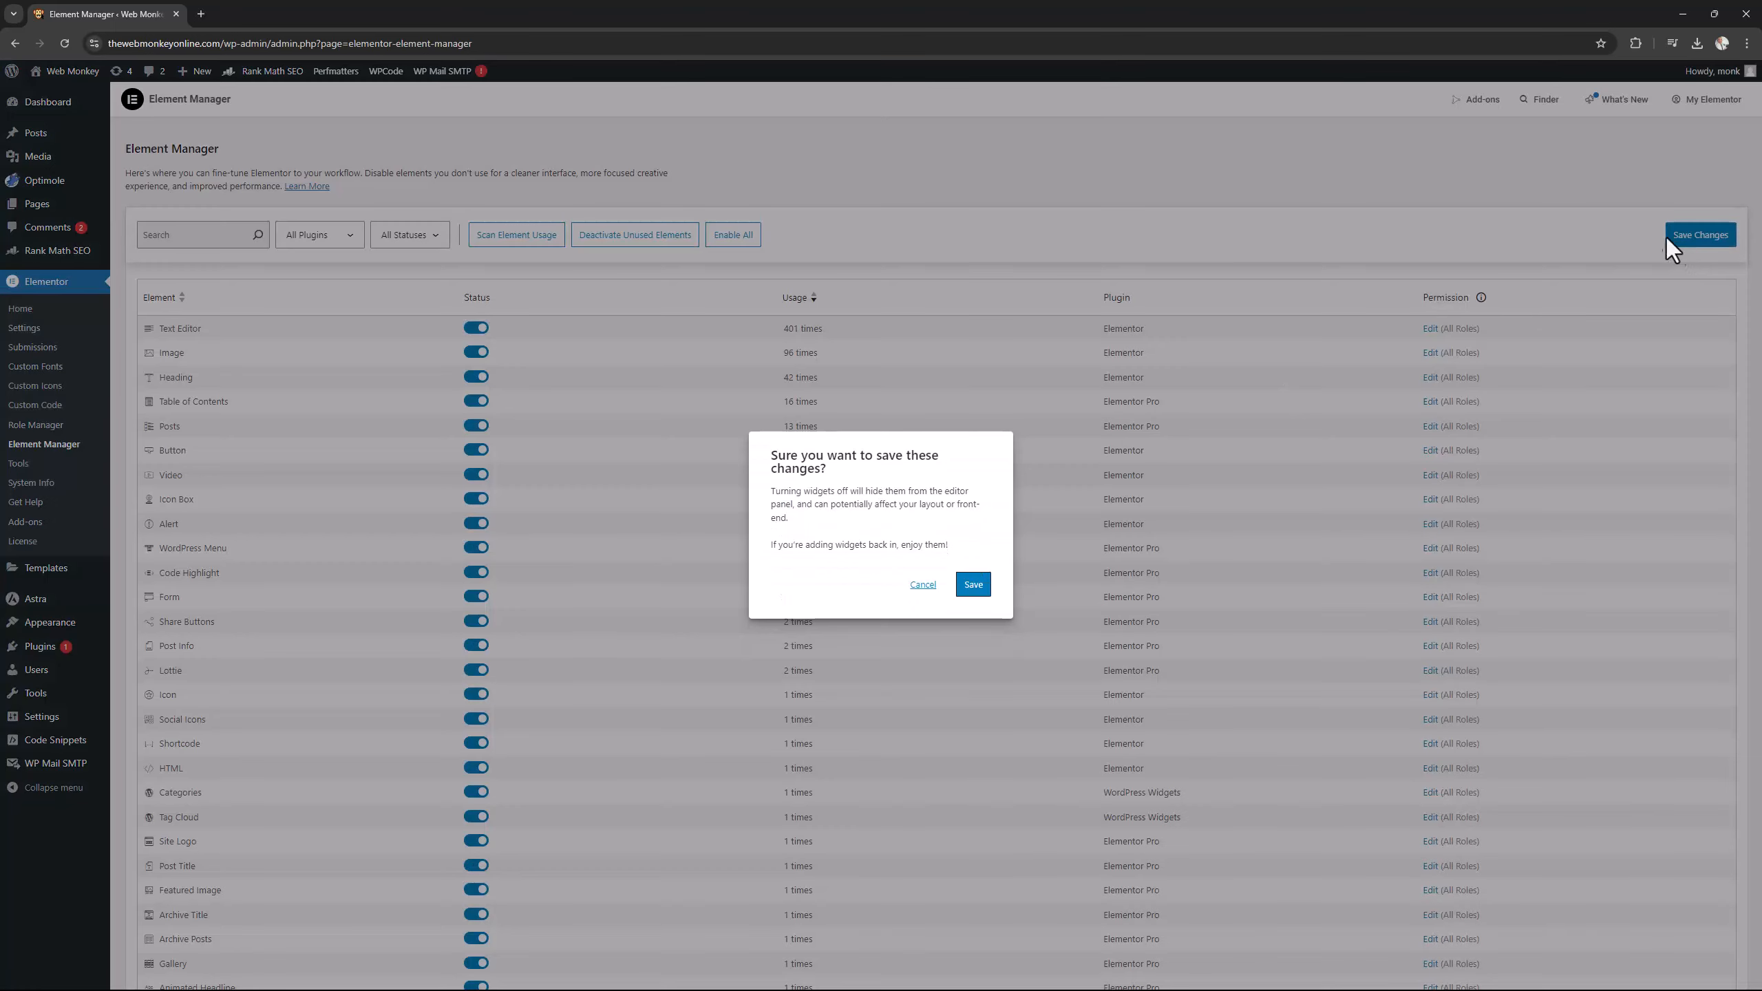
click(974, 585)
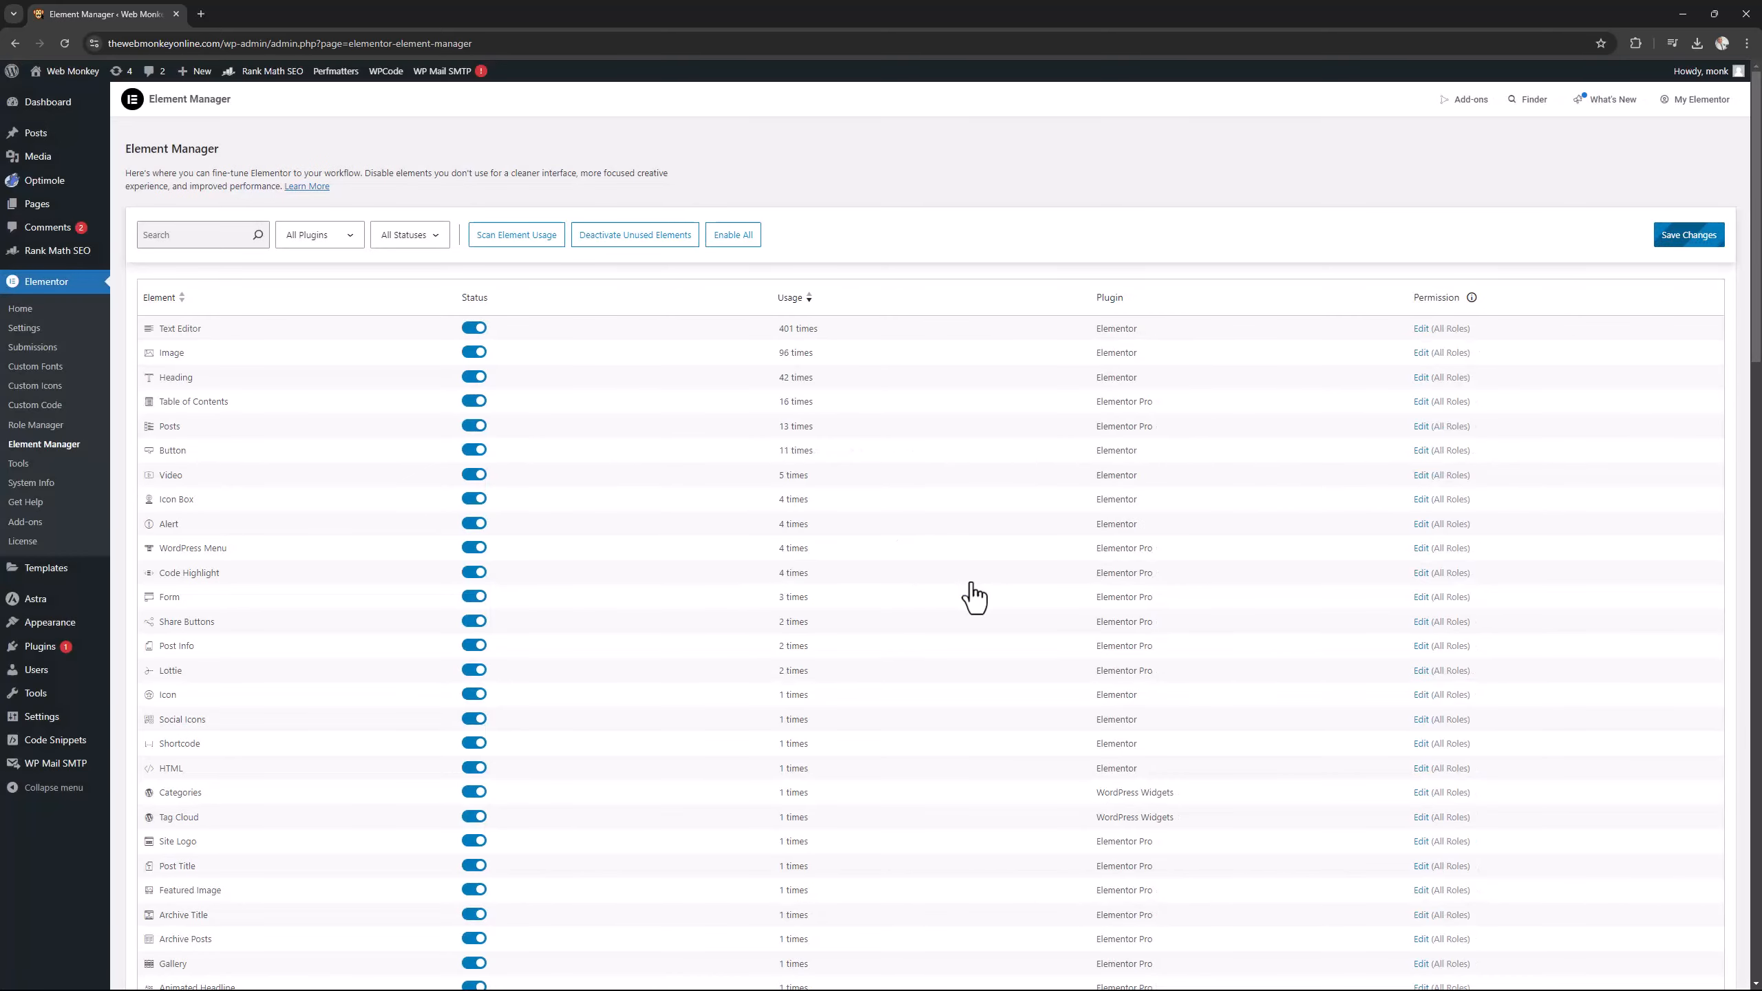
Open the Web Monkey site in a new tab and edit its HOME PAGE template with Elementor.
right_click(81, 75)
click(113, 90)
click(292, 18)
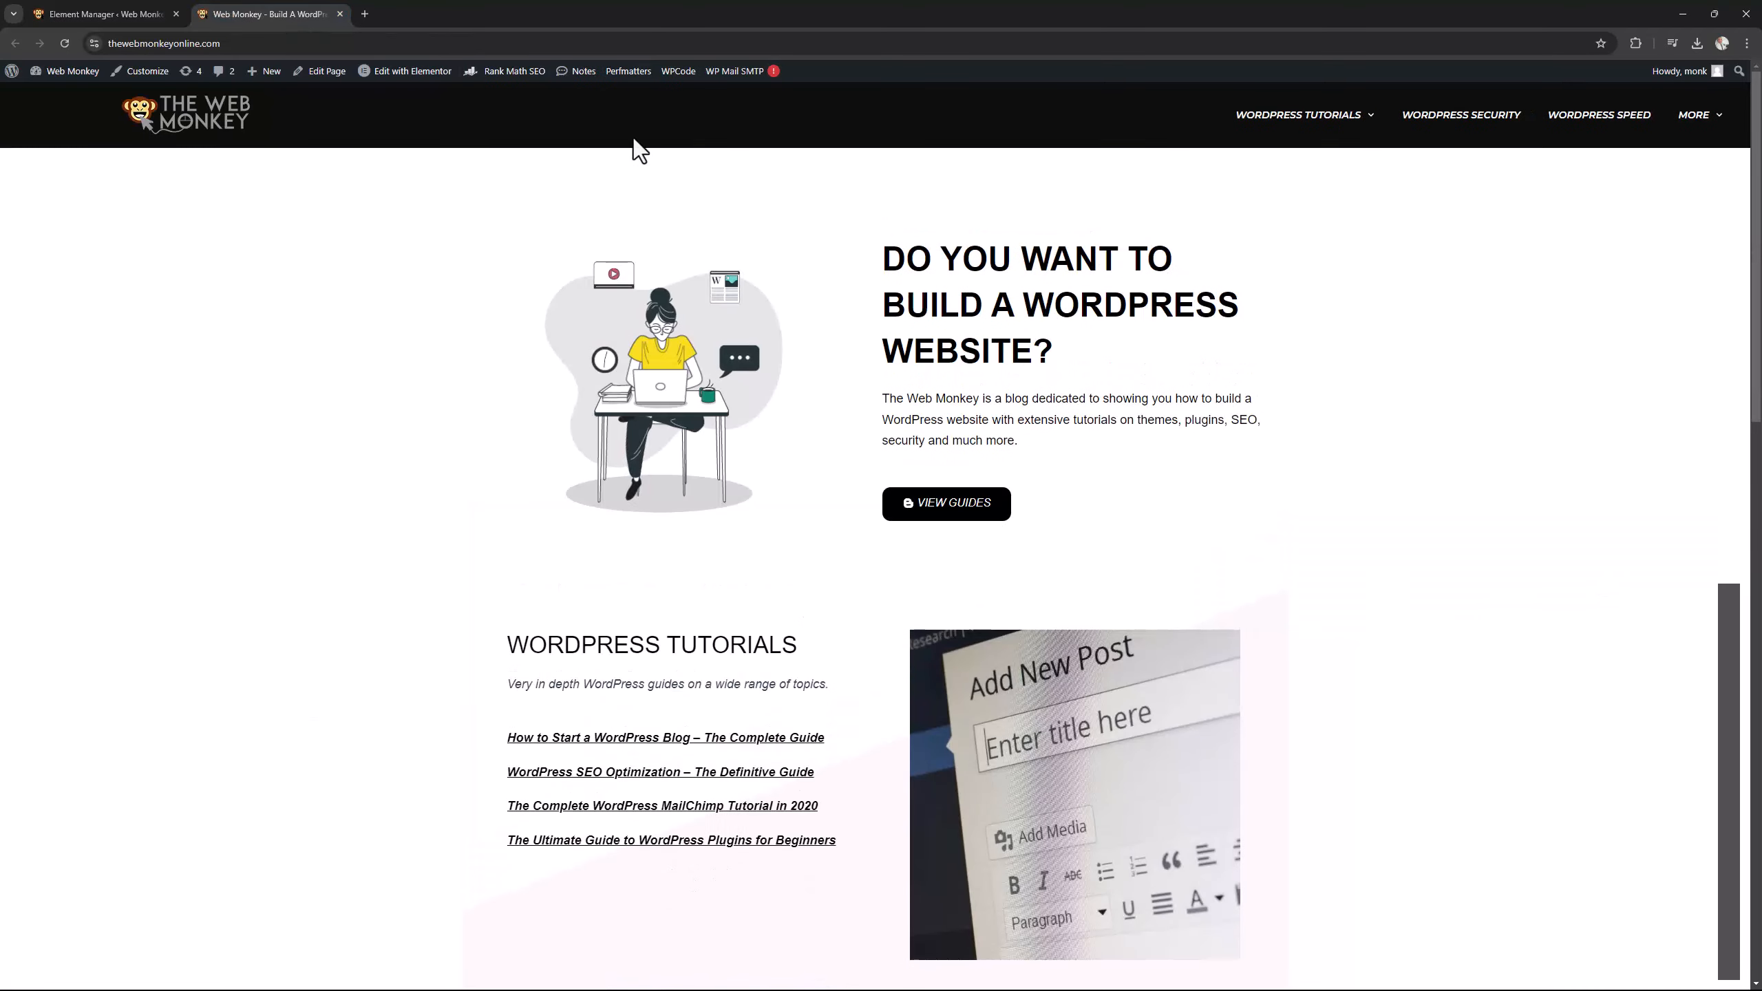
mouse_move(421, 72)
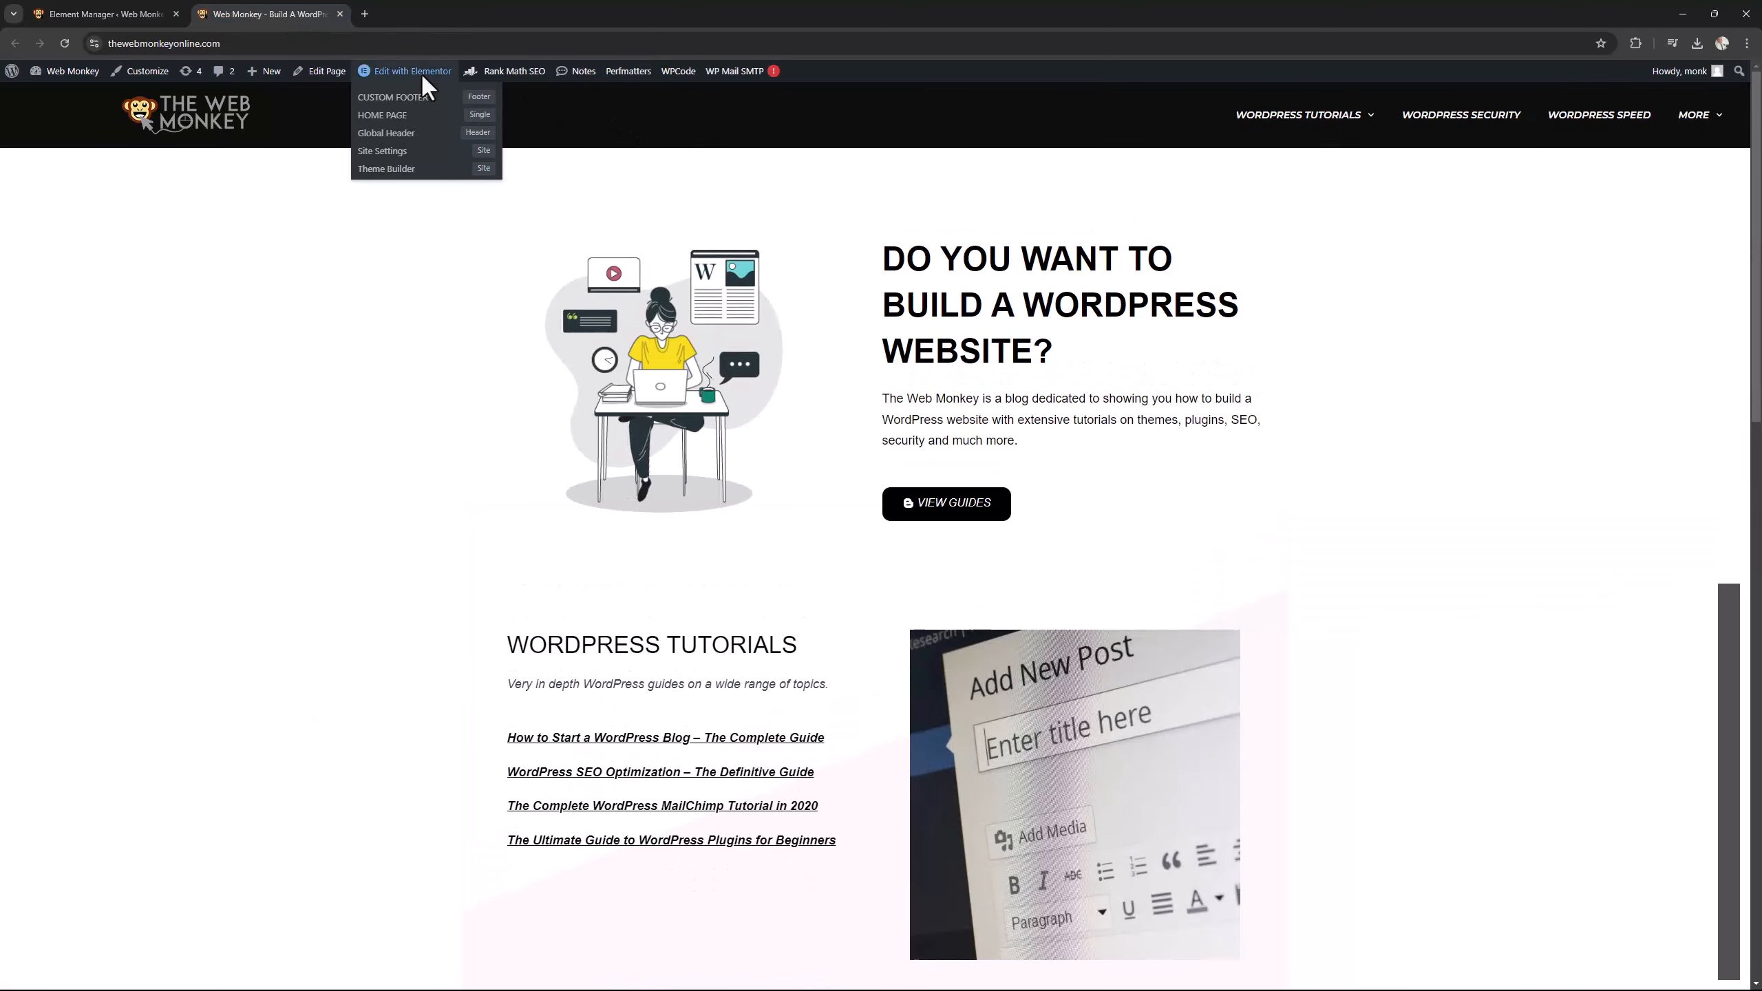
click(402, 119)
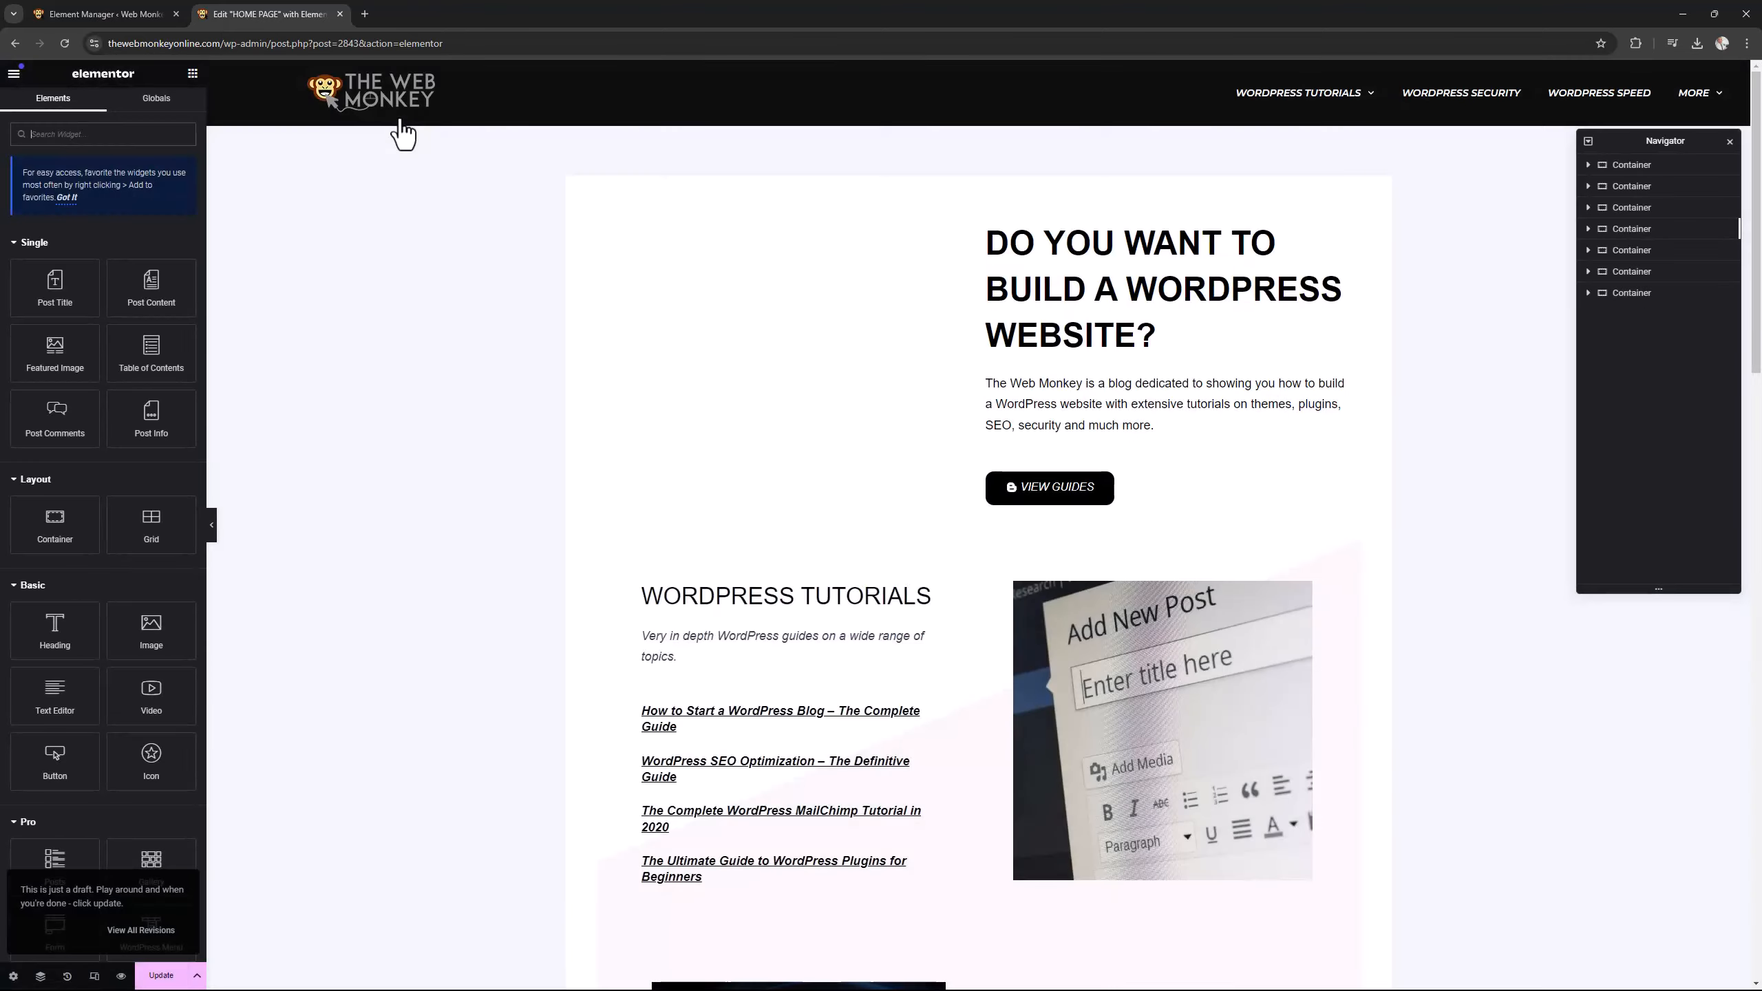
Look through the editor's widget list from Single to General to check which widgets are still offered.
scroll(139, 583, down, 7)
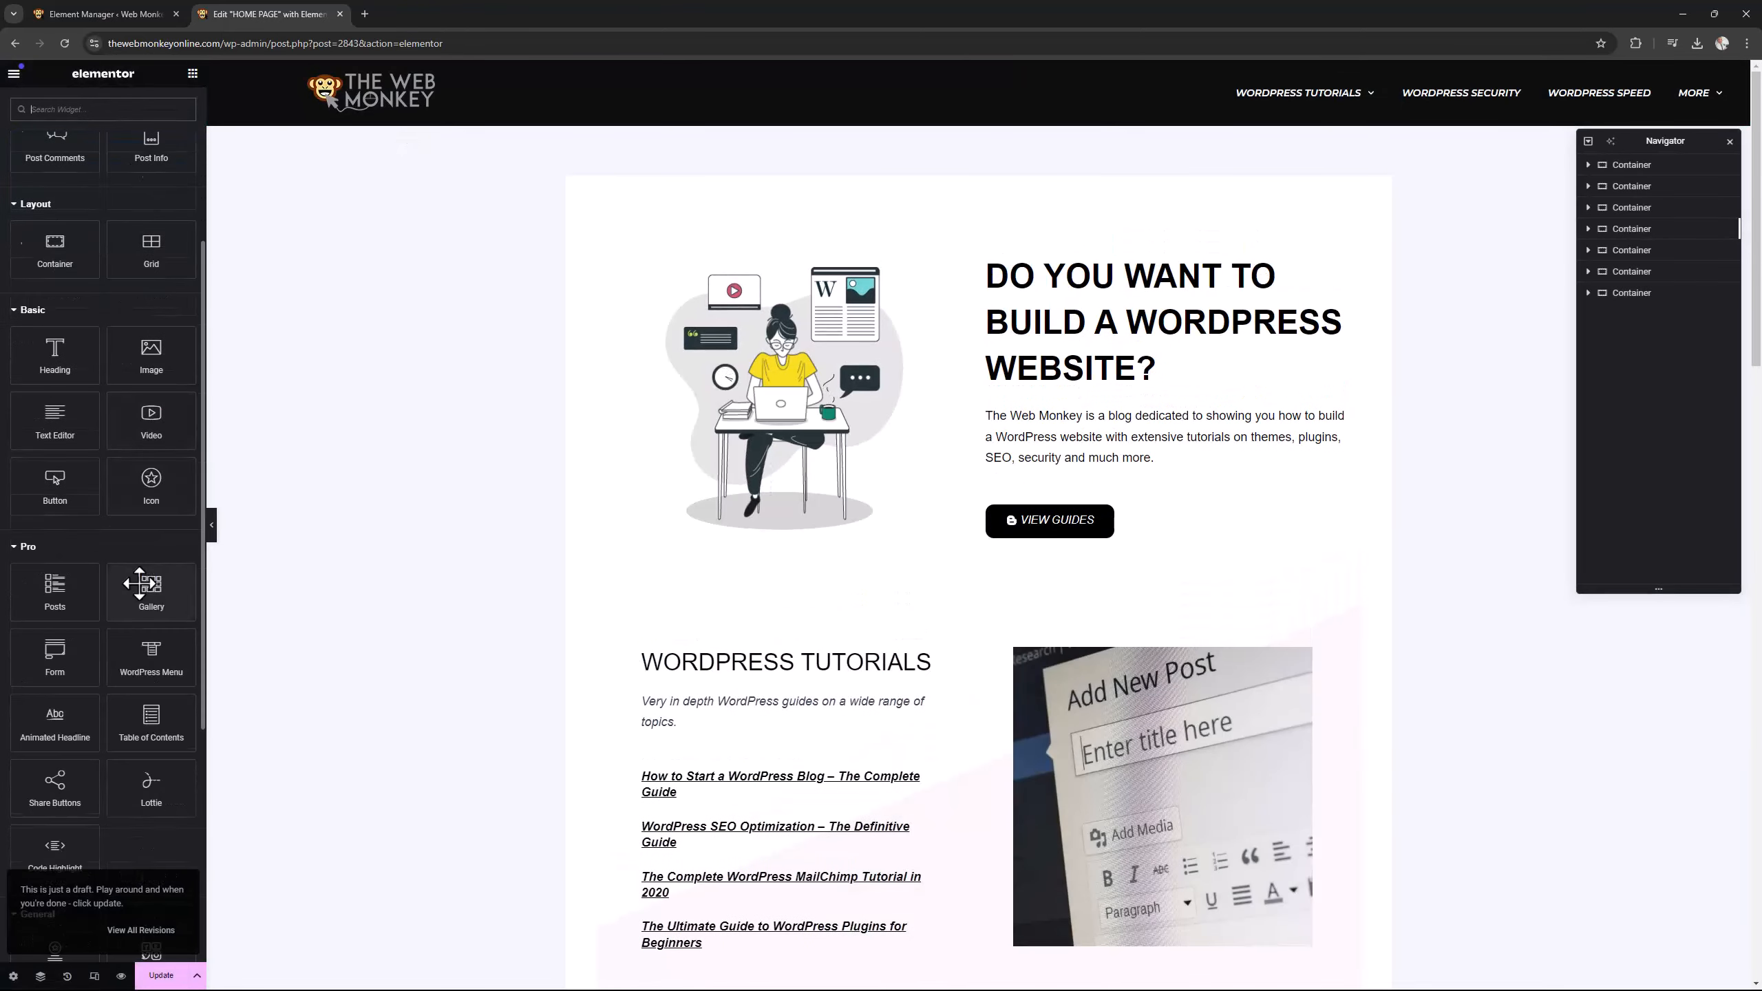
scroll(138, 581, down, 3)
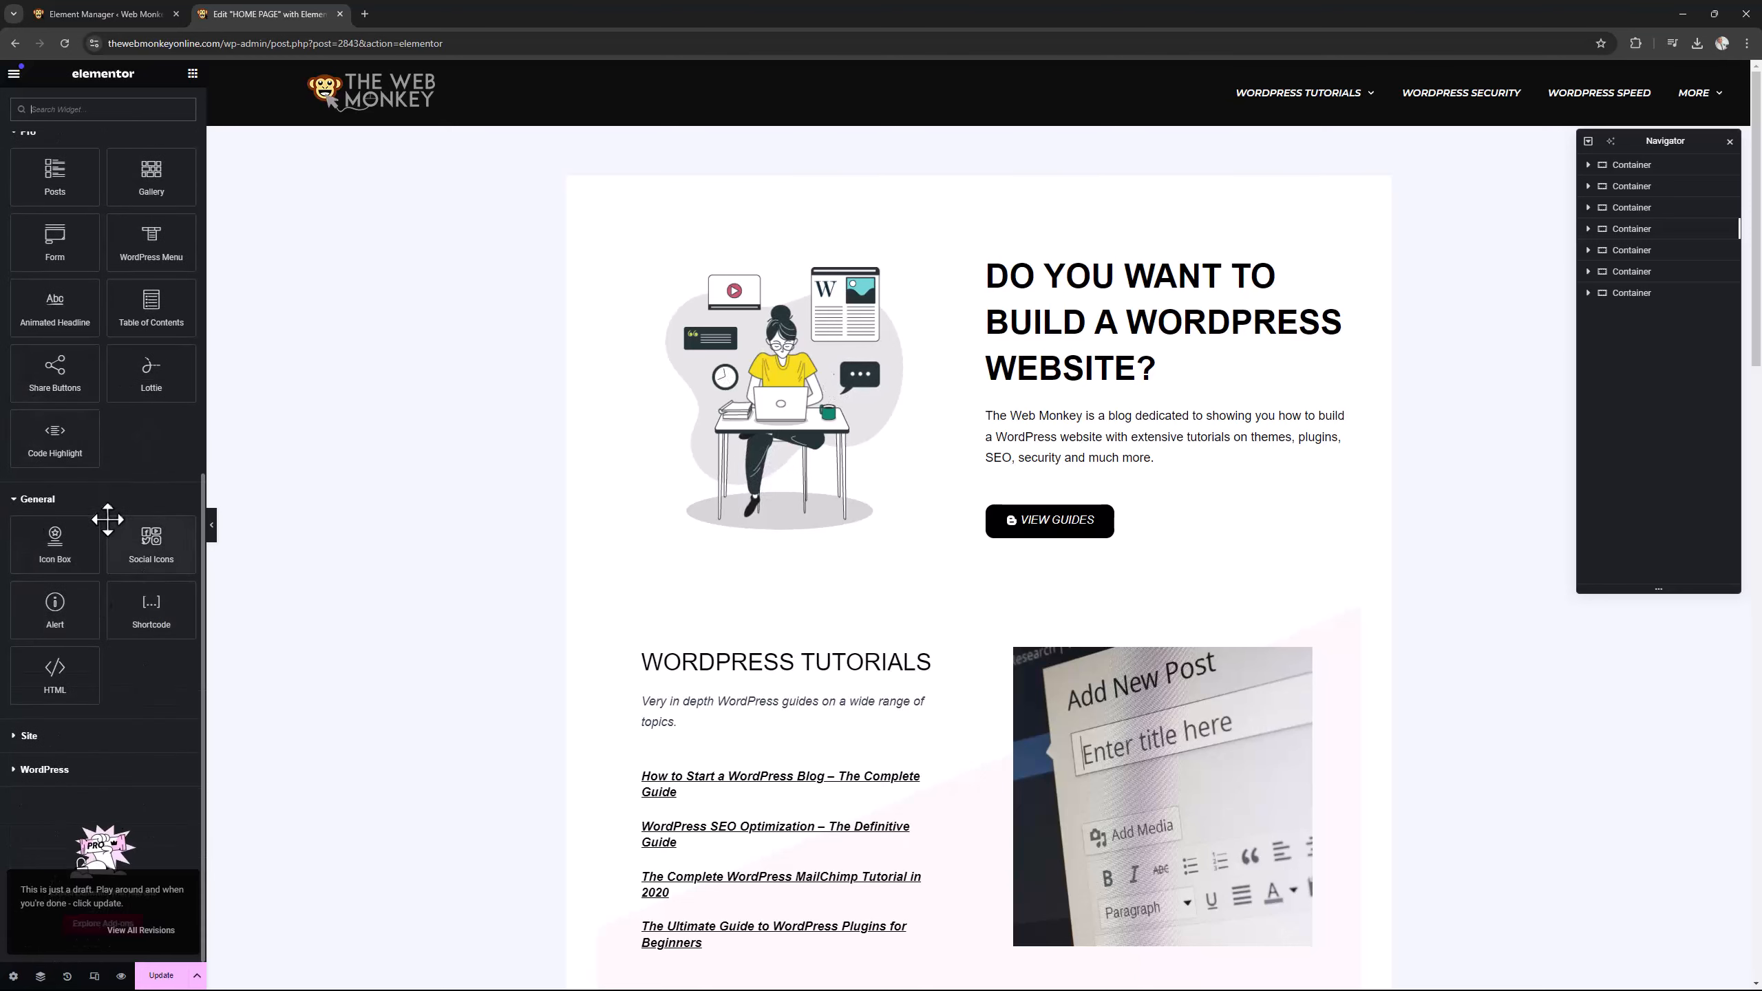
scroll(132, 652, up, 4)
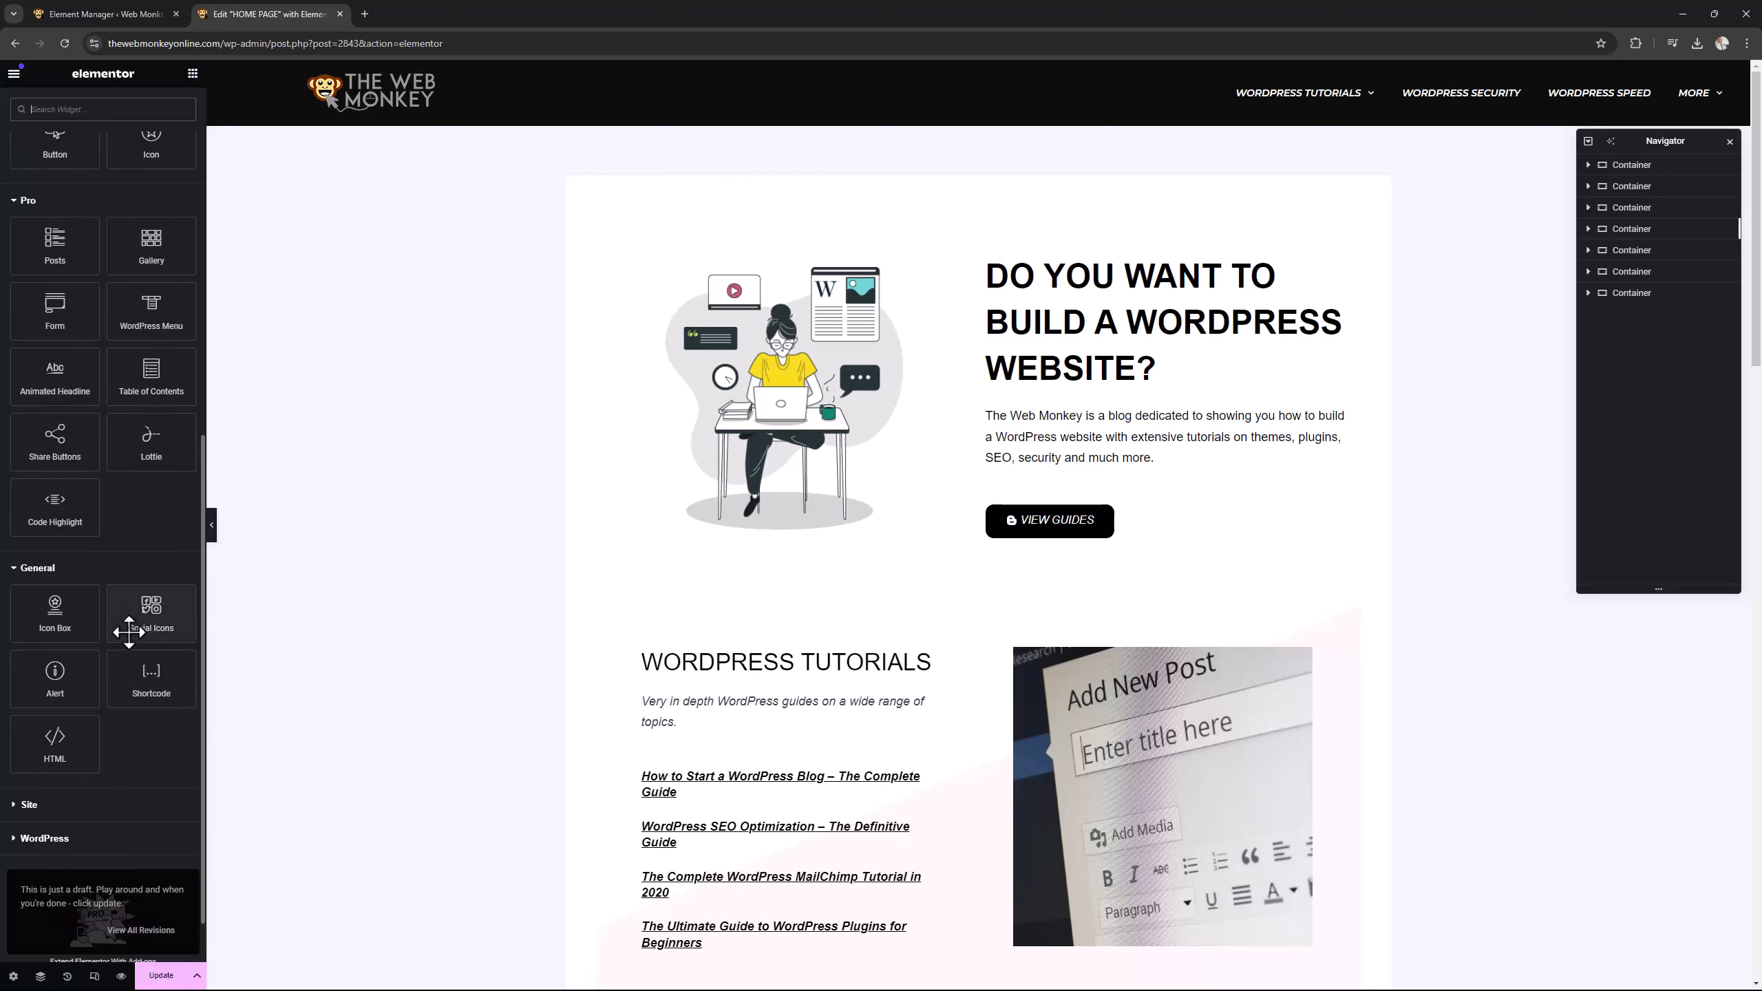
scroll(129, 631, up, 2)
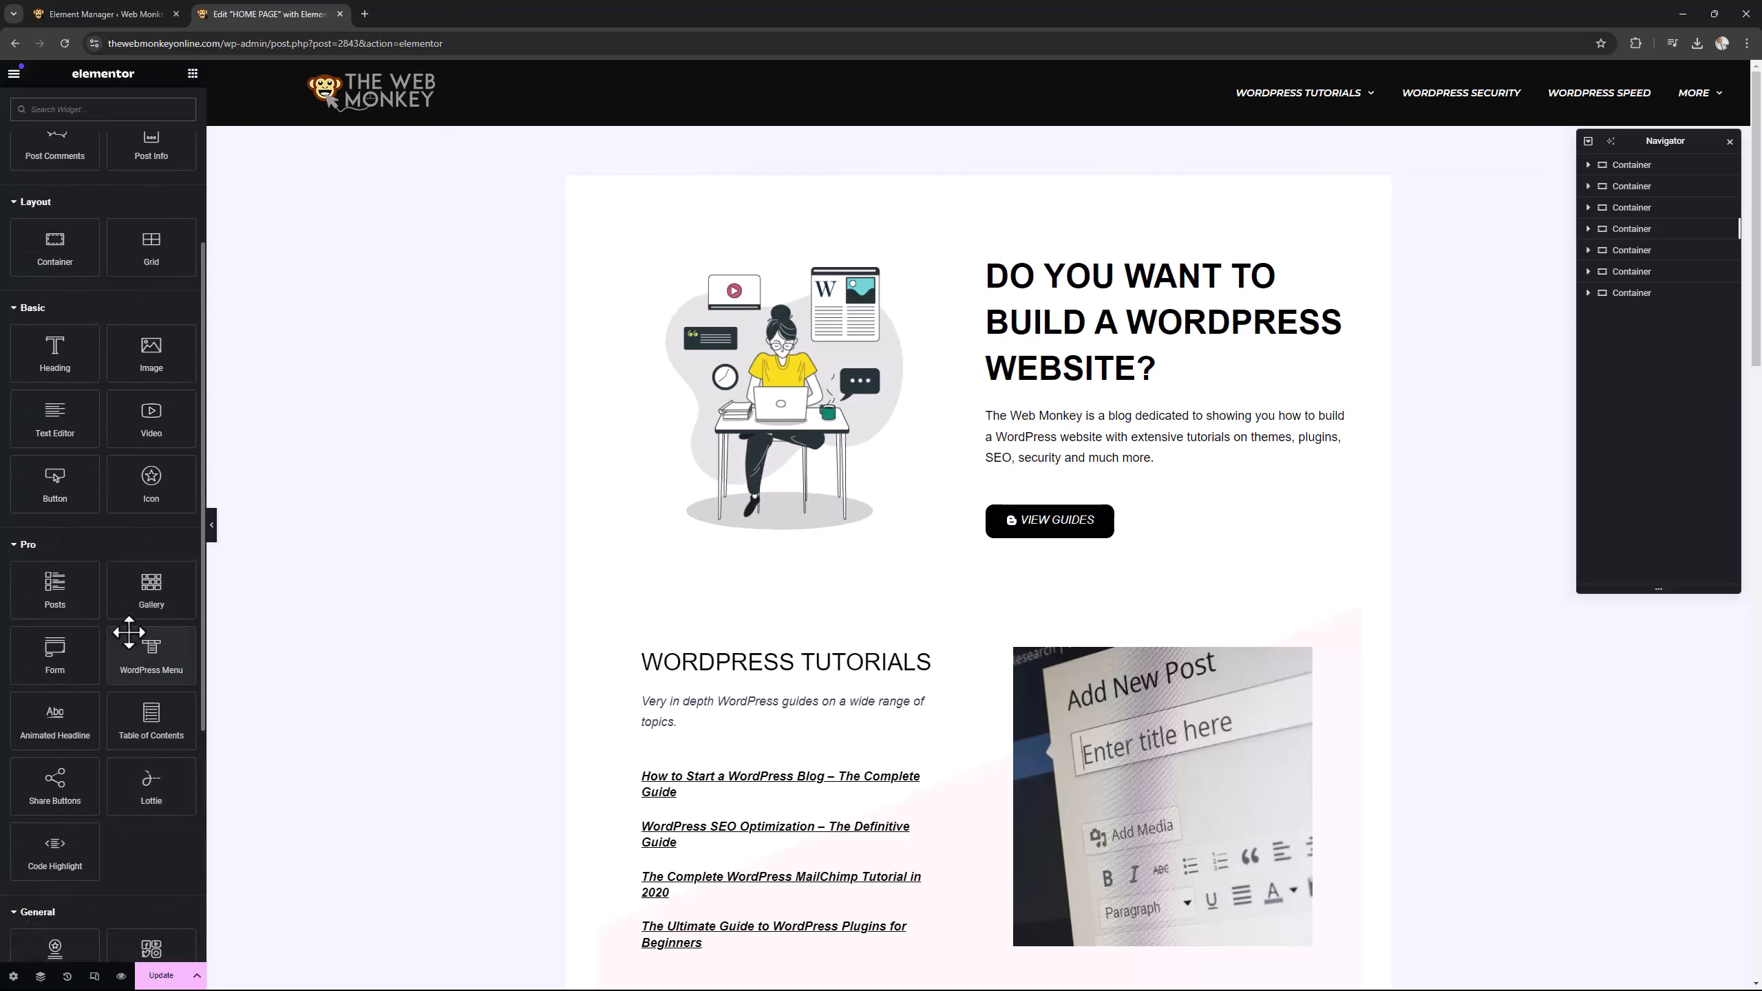
scroll(128, 631, up, 4)
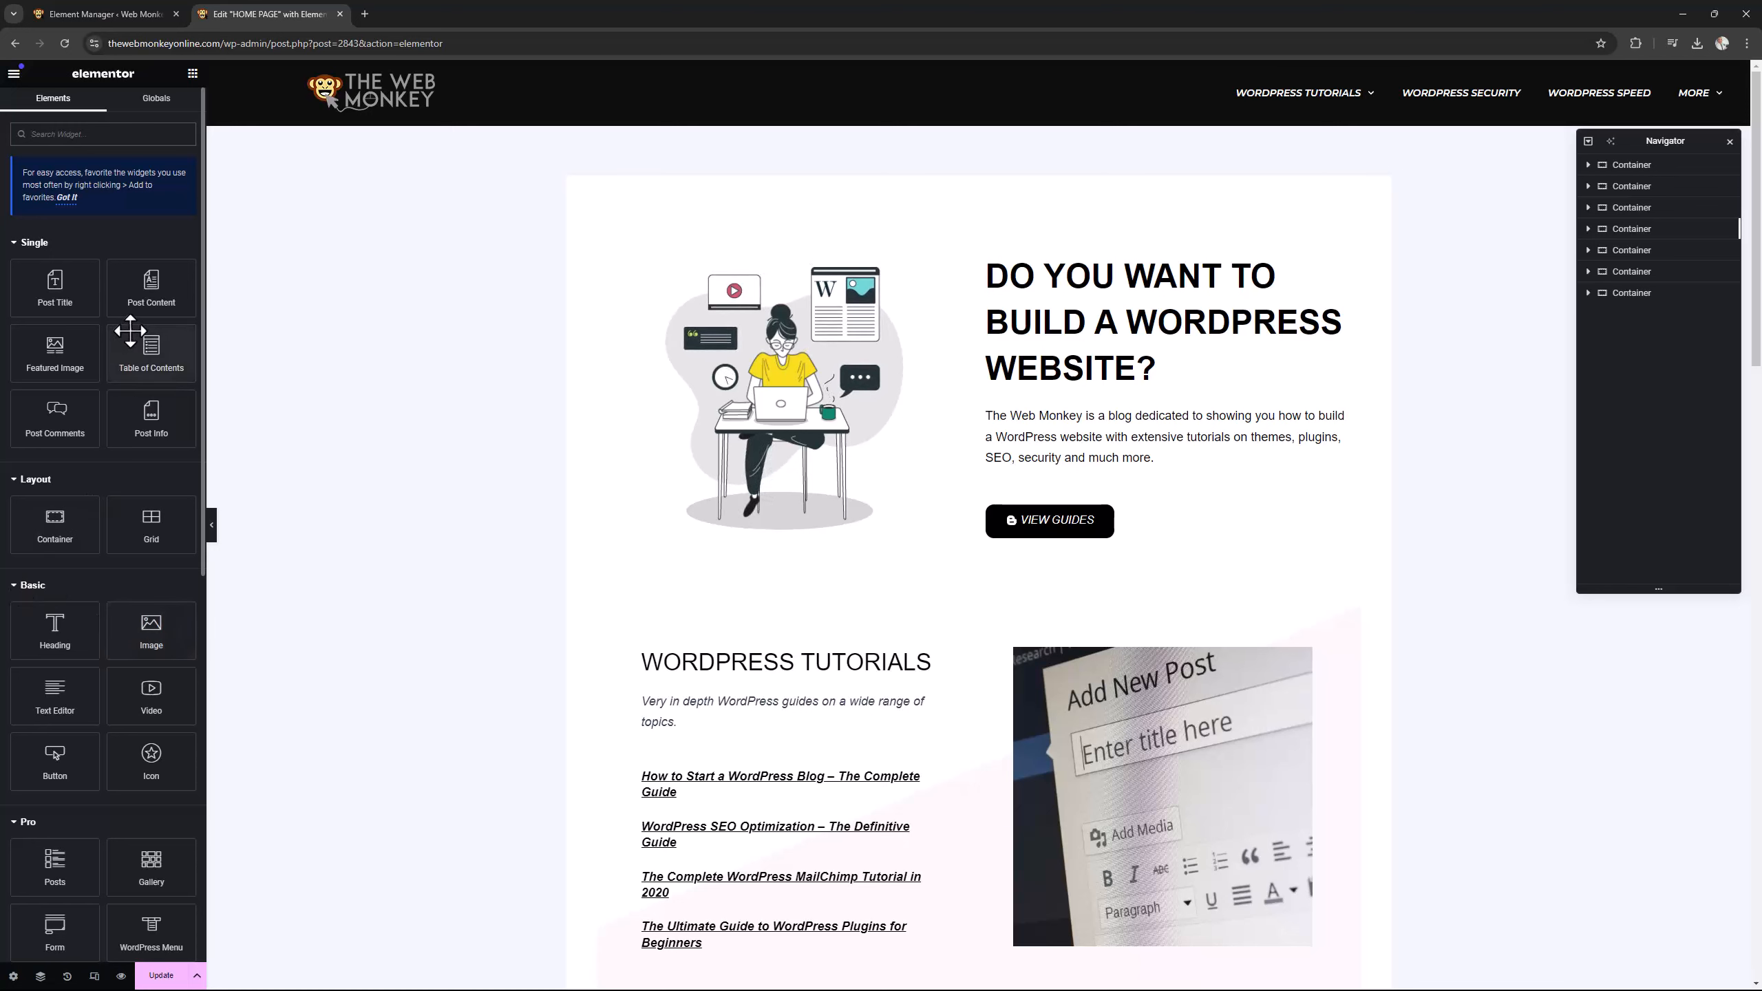
Return to the Element Manager and switch the Basic Gallery element back on.
click(119, 15)
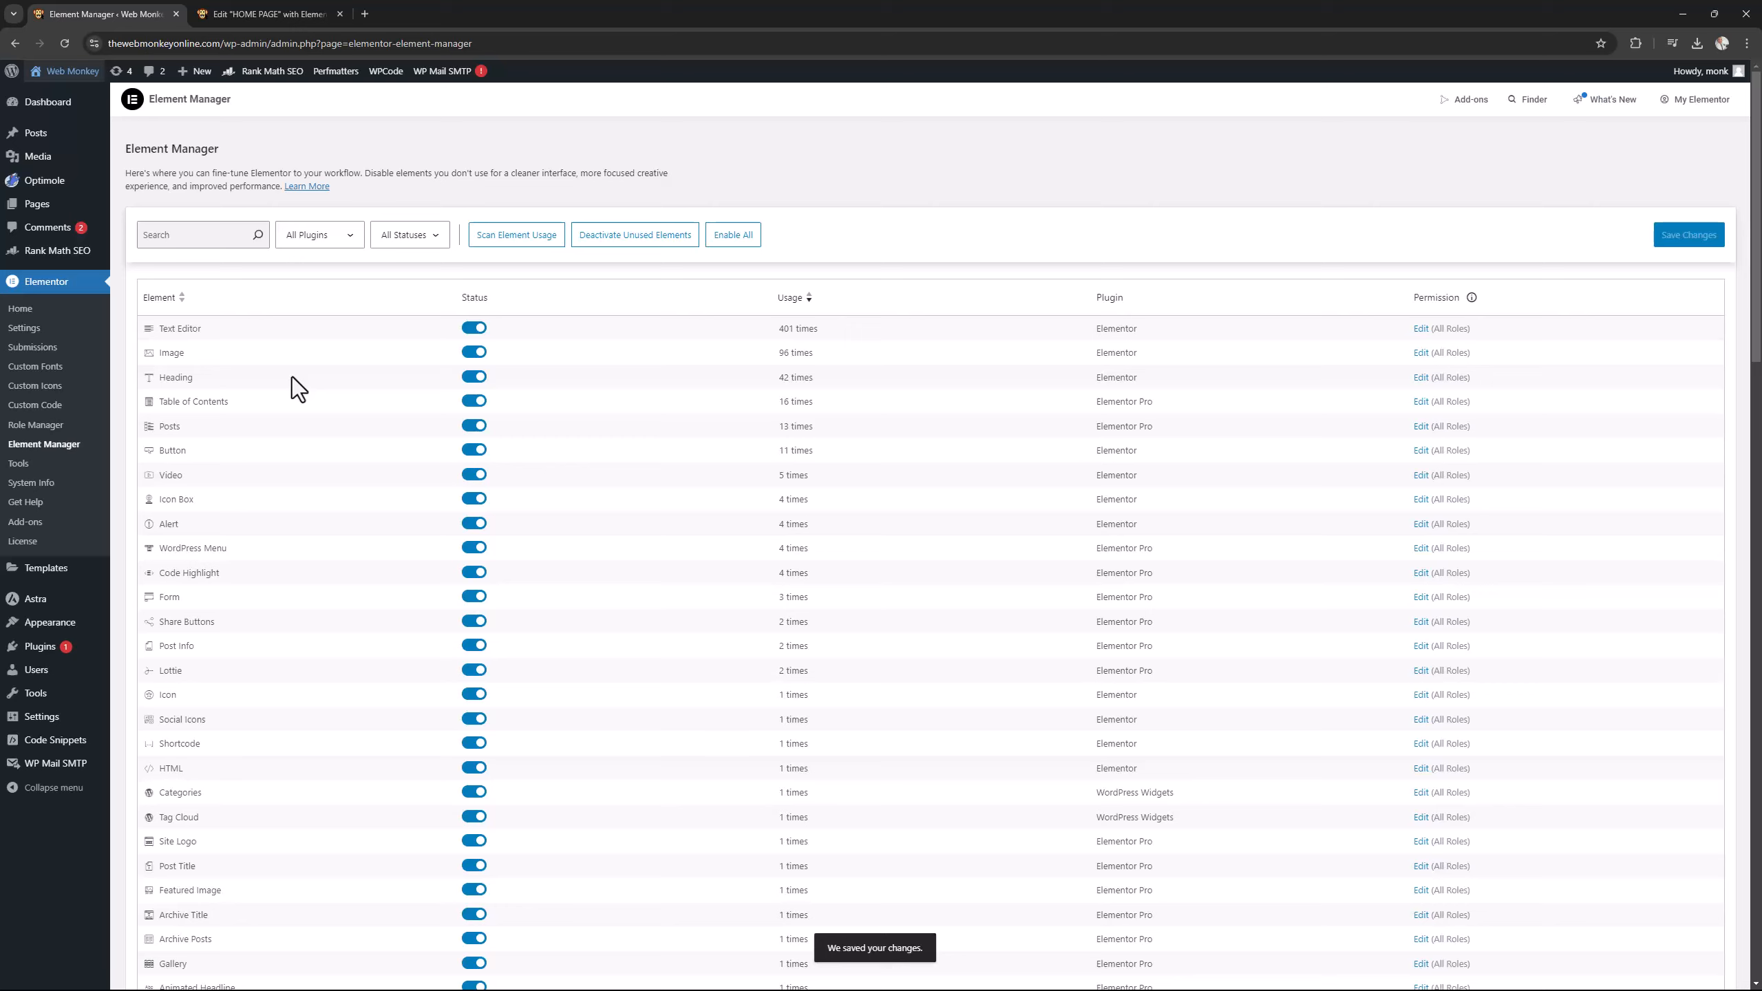
scroll(767, 508, down, 4)
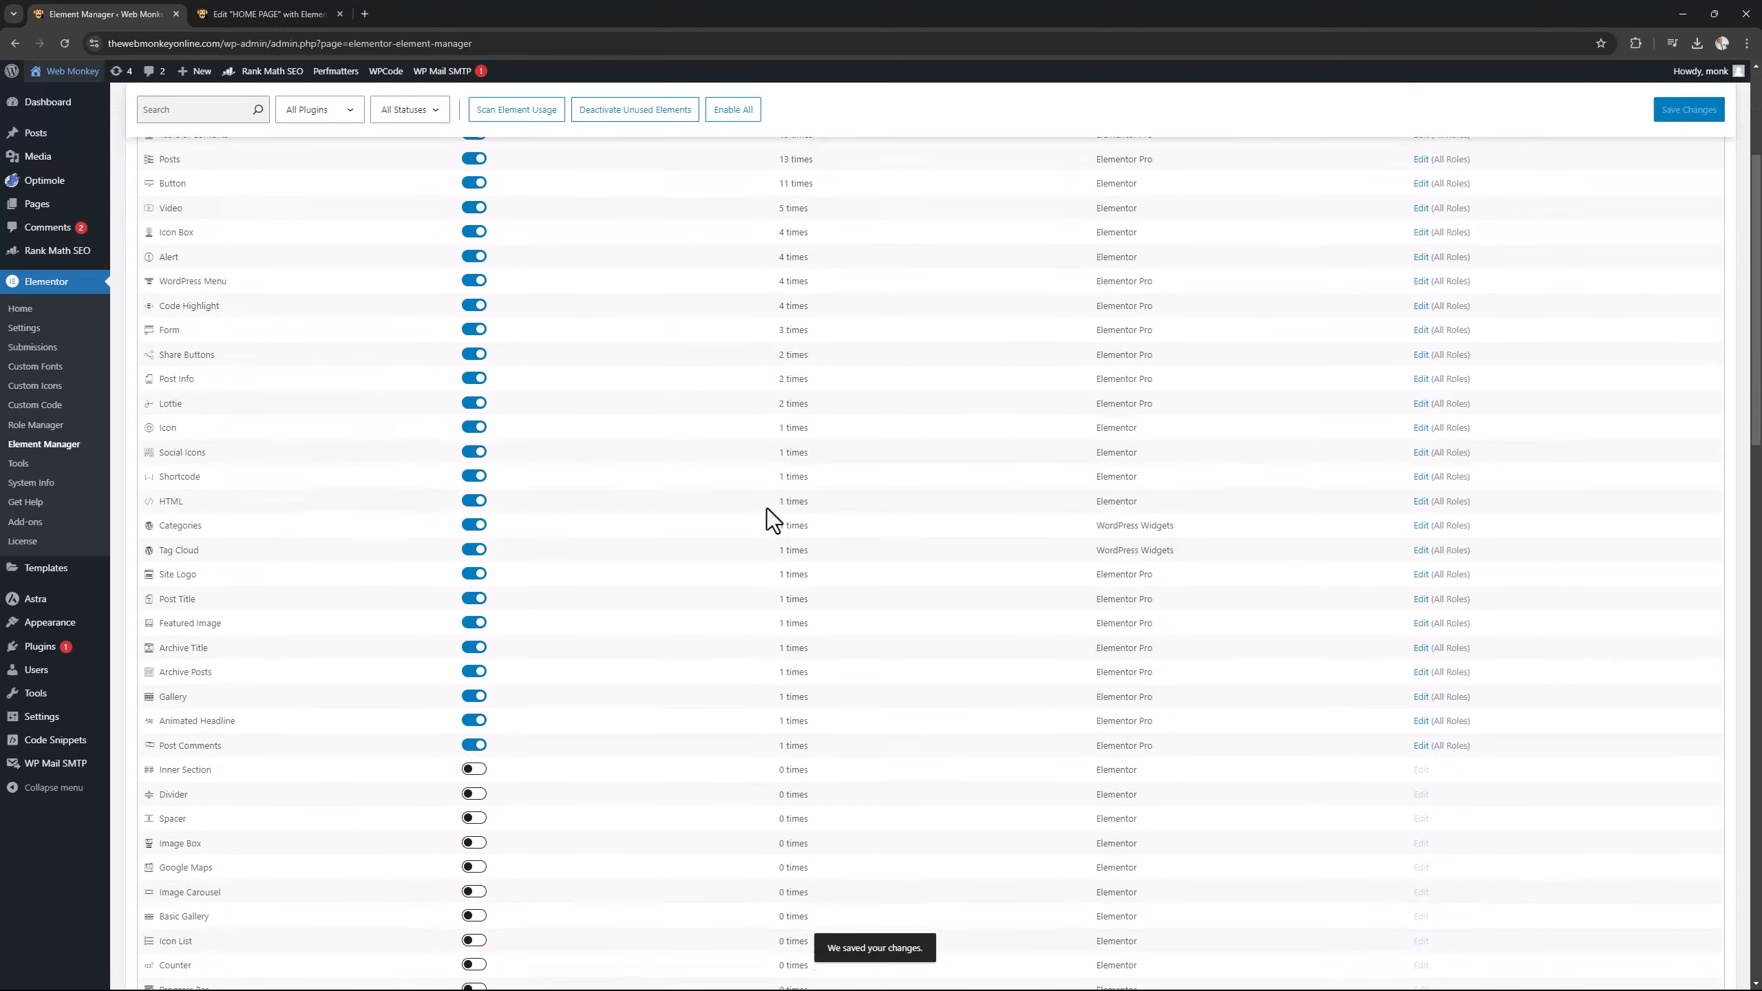
scroll(767, 508, down, 4)
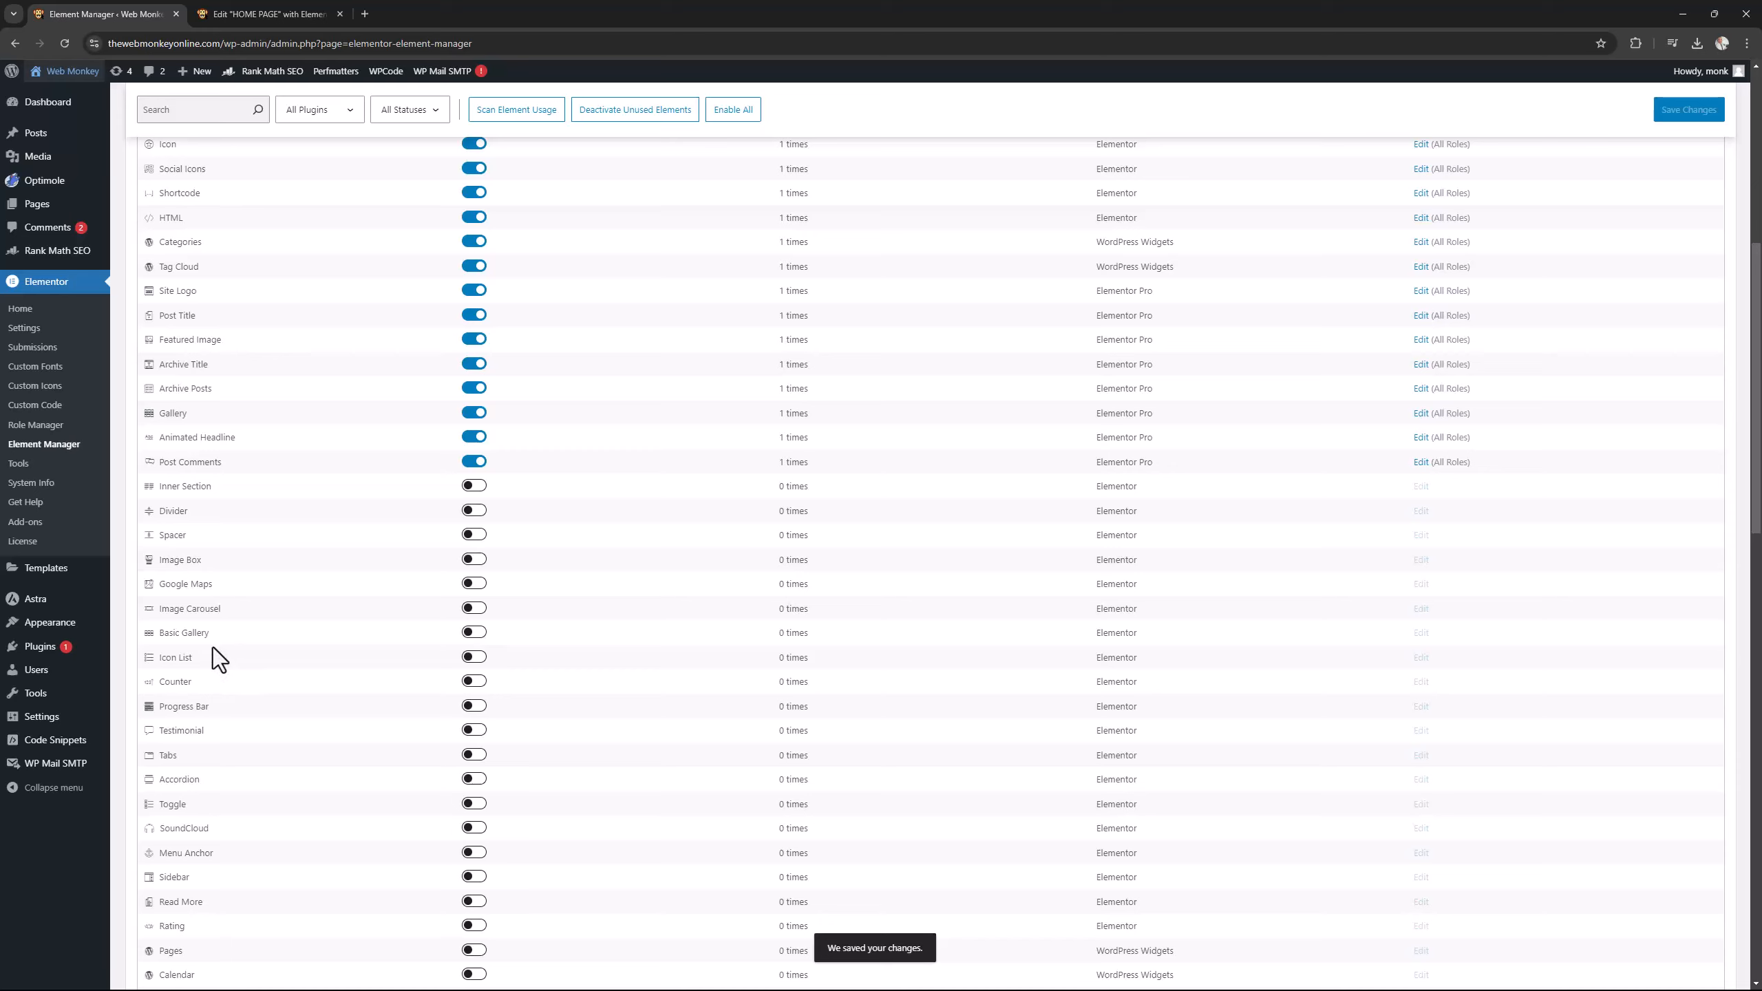
click(474, 634)
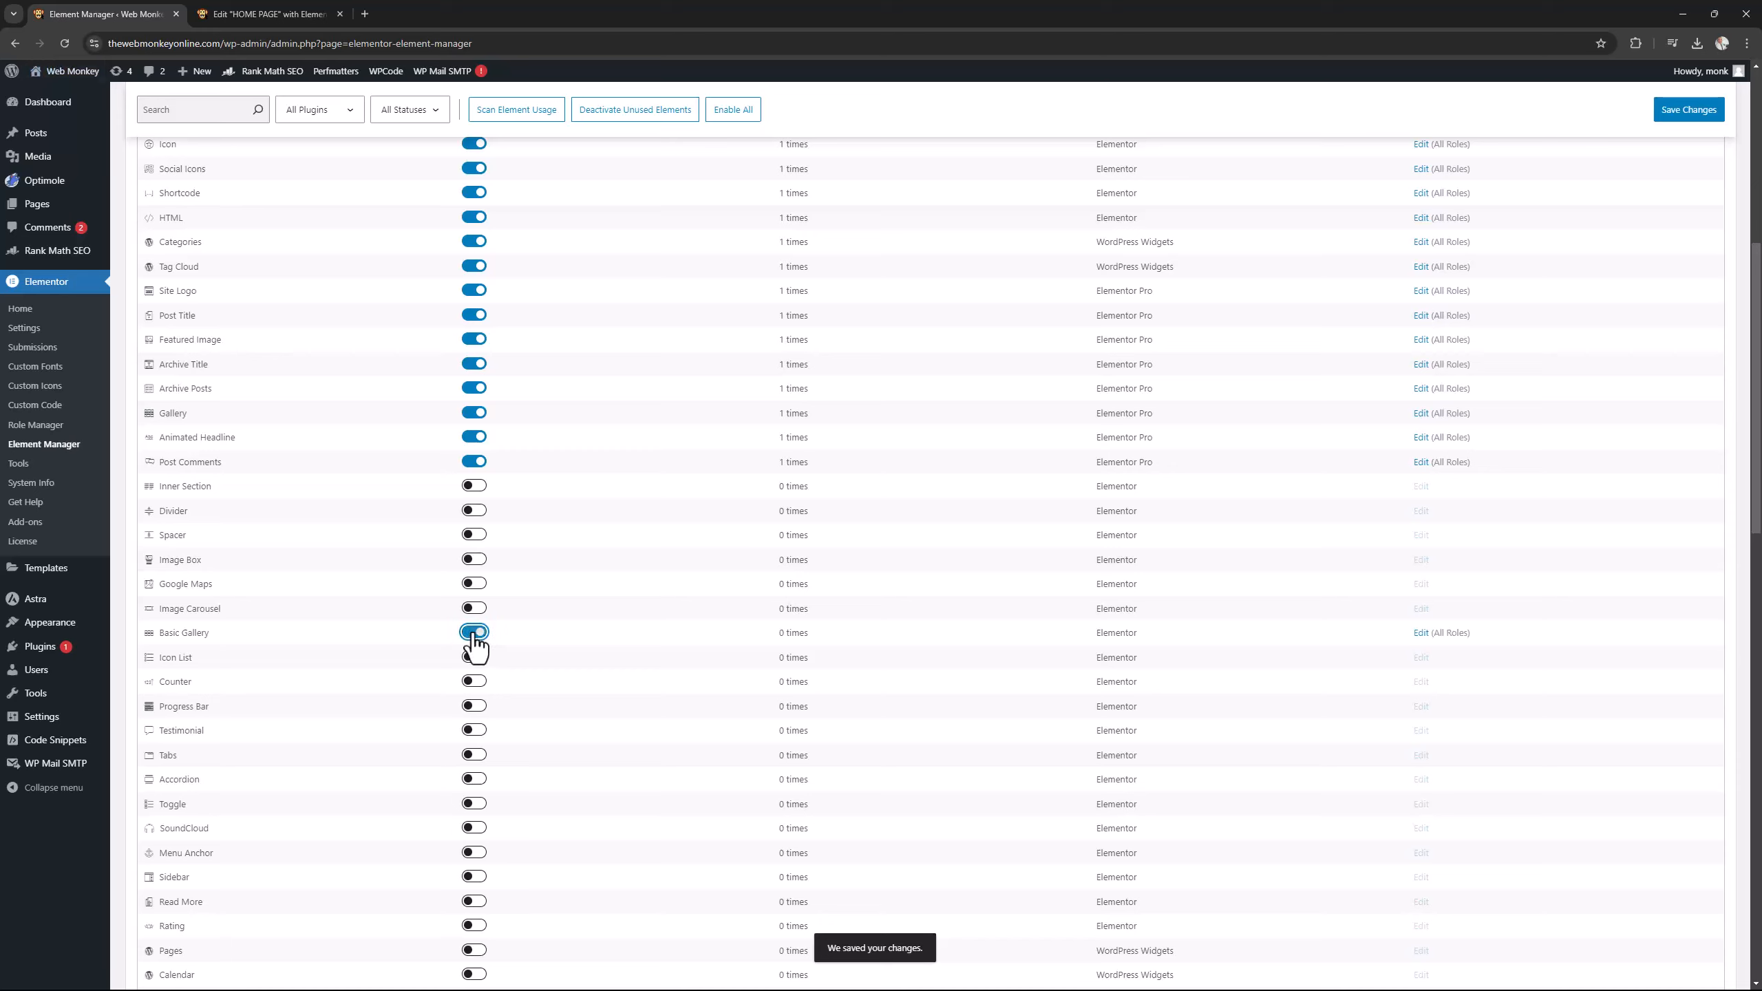